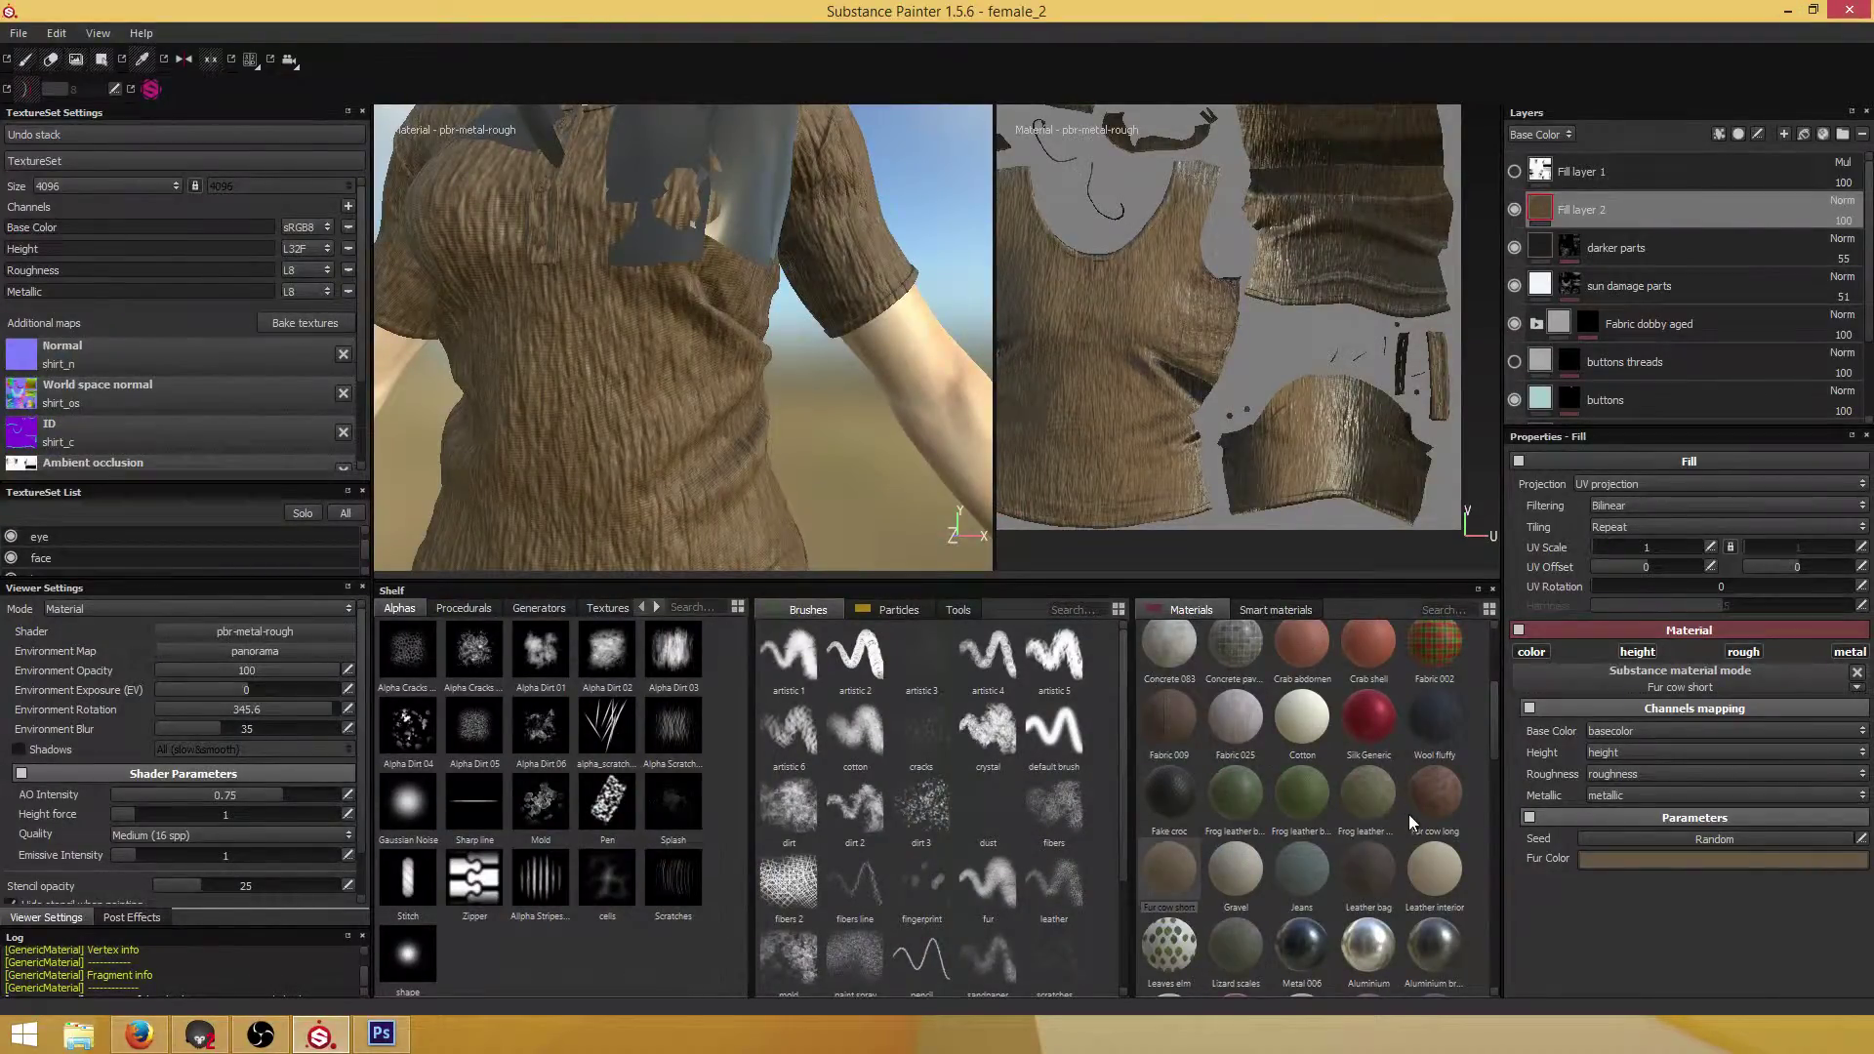
# Apply the Fabric 025 material to Fill layer 2 and check the knit pattern on the sleeve
pyautogui.scroll(-5, 1409, 814)
pyautogui.scroll(5, 1403, 797)
pyautogui.click(1252, 725)
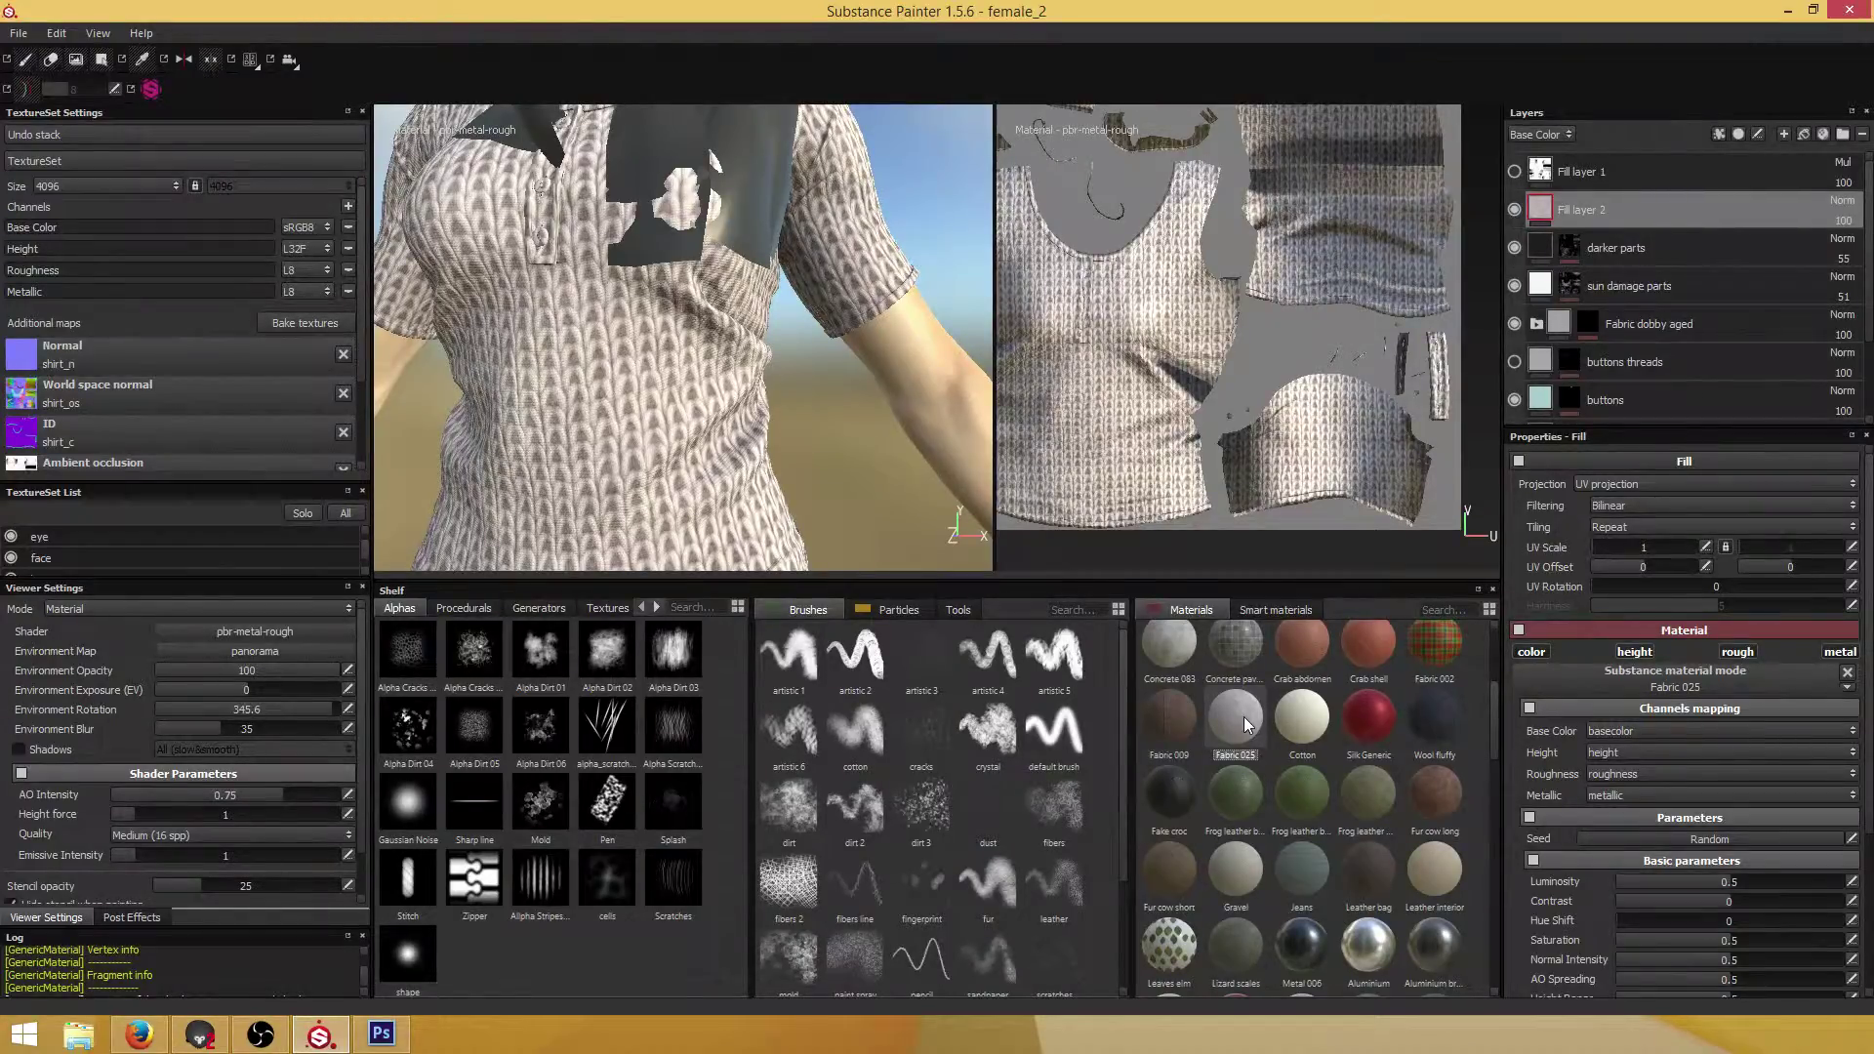
pyautogui.scroll(4, 816, 415)
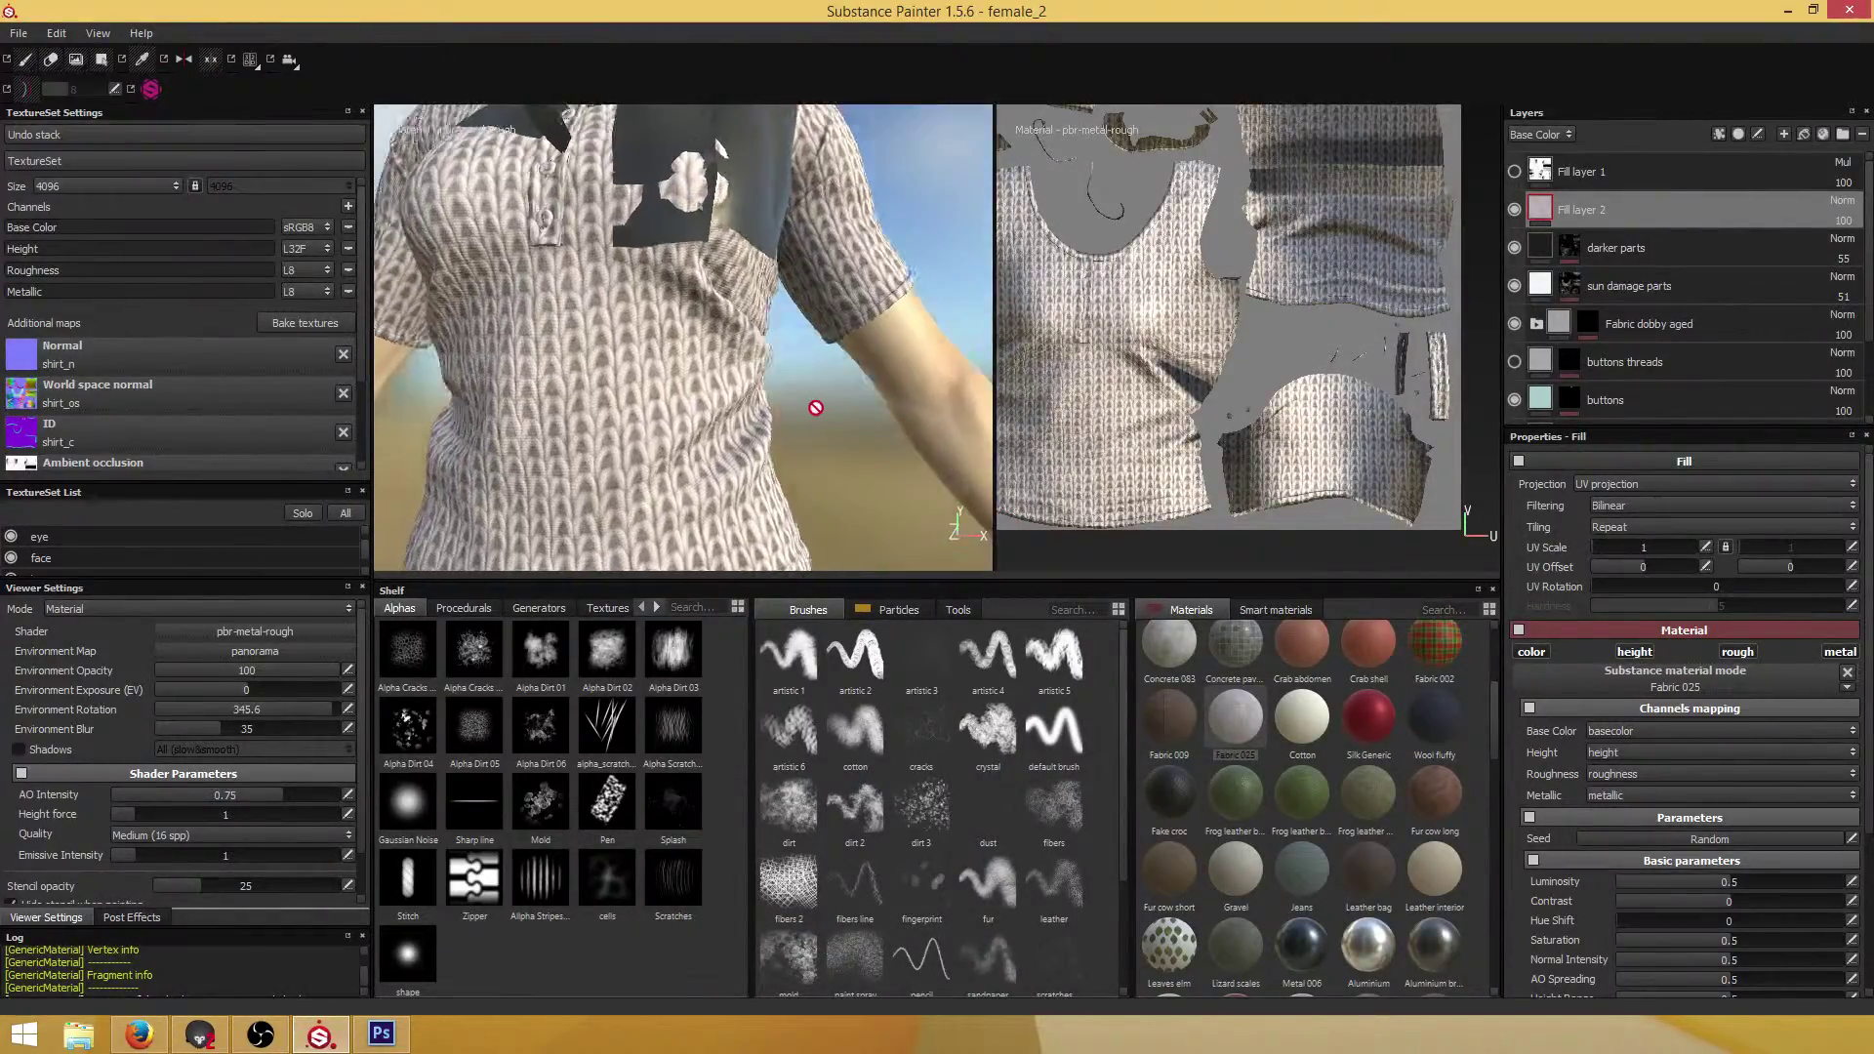
pyautogui.keyDown('alt'); pyautogui.moveTo(810, 409); pyautogui.dragTo(711, 425); pyautogui.keyUp('alt')
pyautogui.scroll(3, 682, 452)
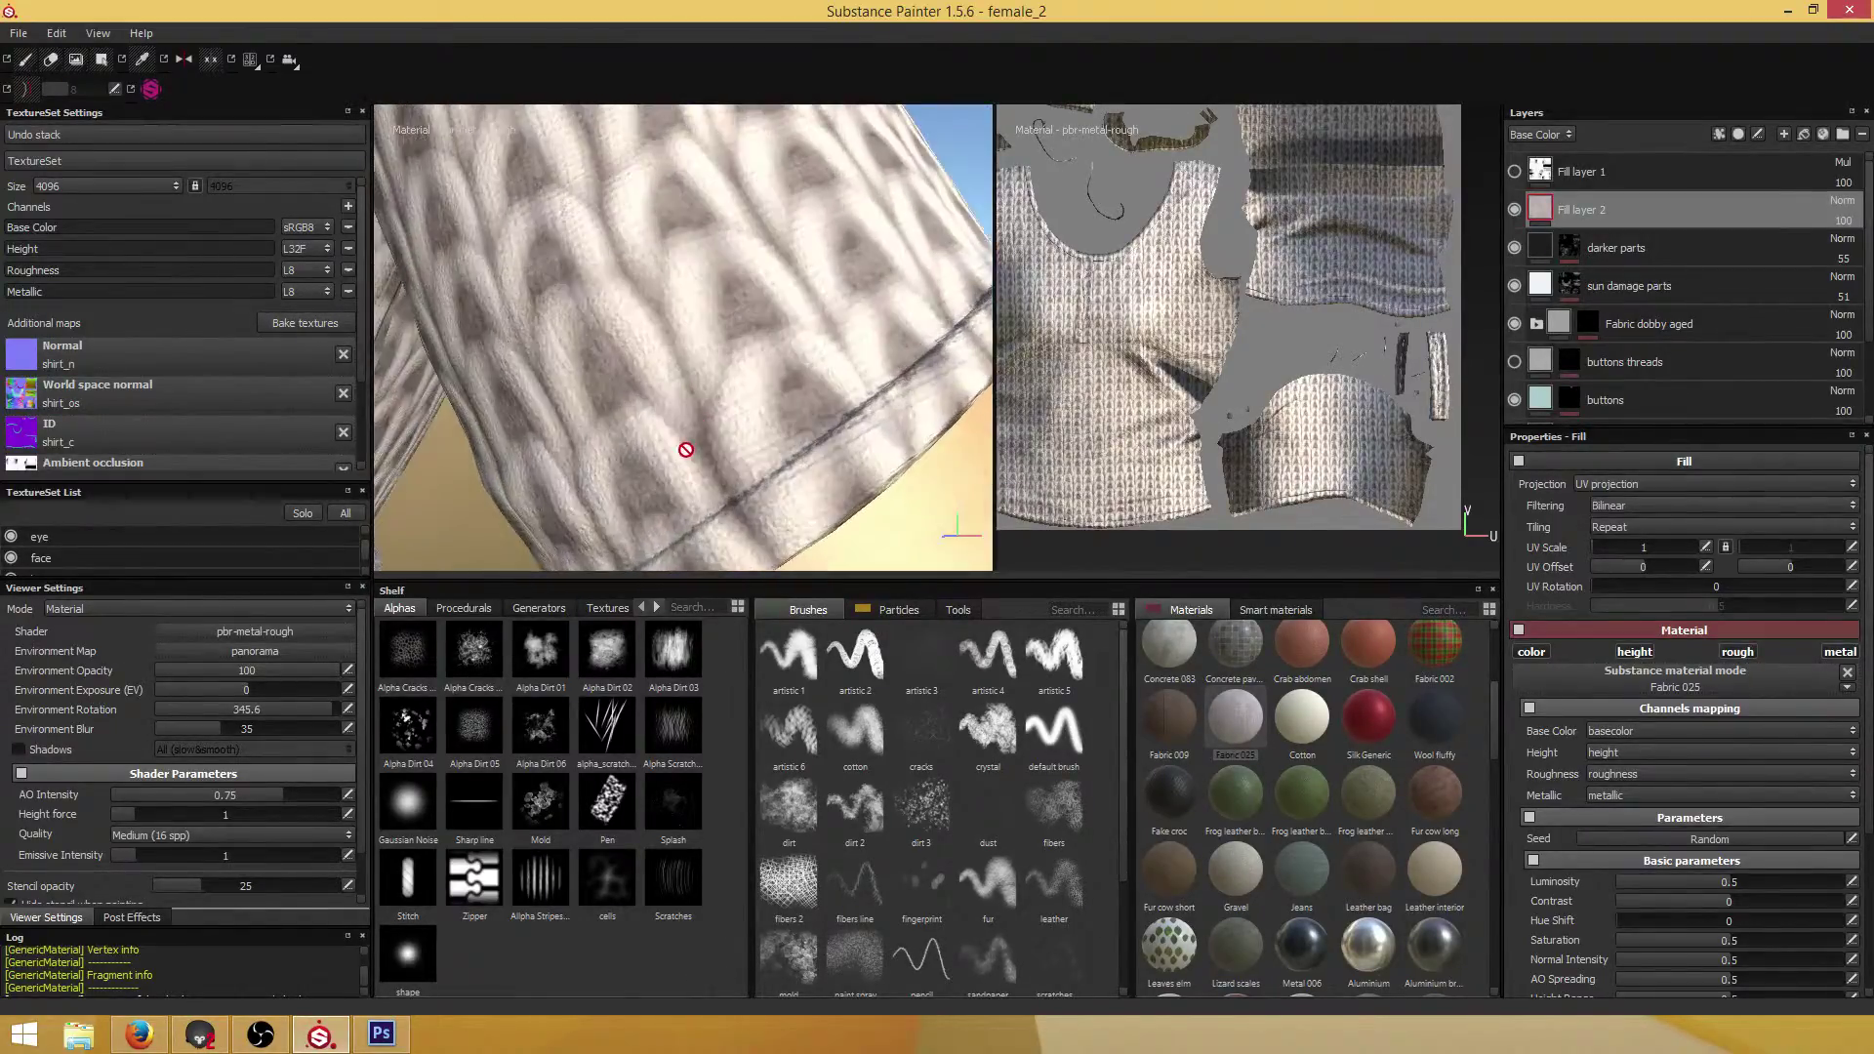
pyautogui.scroll(-3, 688, 448)
pyautogui.keyDown('alt'); pyautogui.moveTo(690, 448); pyautogui.dragTo(742, 376); pyautogui.keyUp('alt')
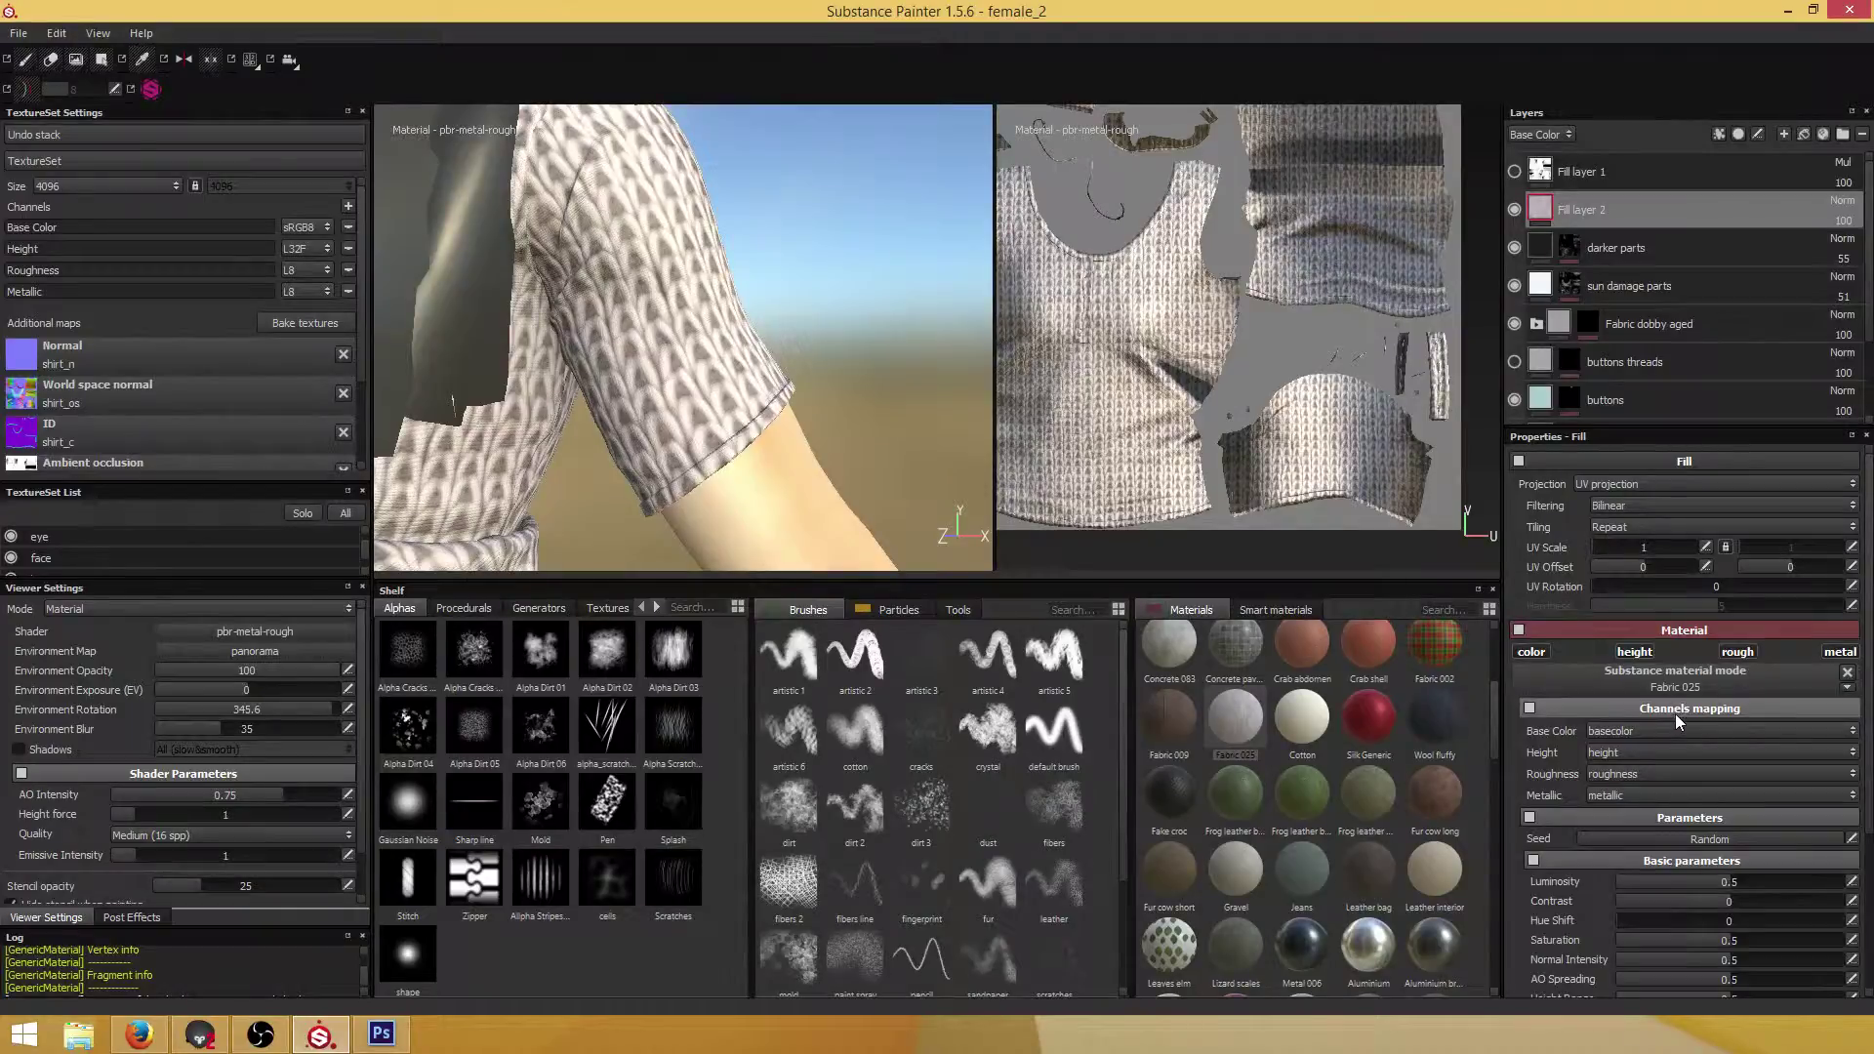
# Turn off the color channel of Fill layer 2 and leave its height channel enabled
pyautogui.scroll(-3, 1683, 723)
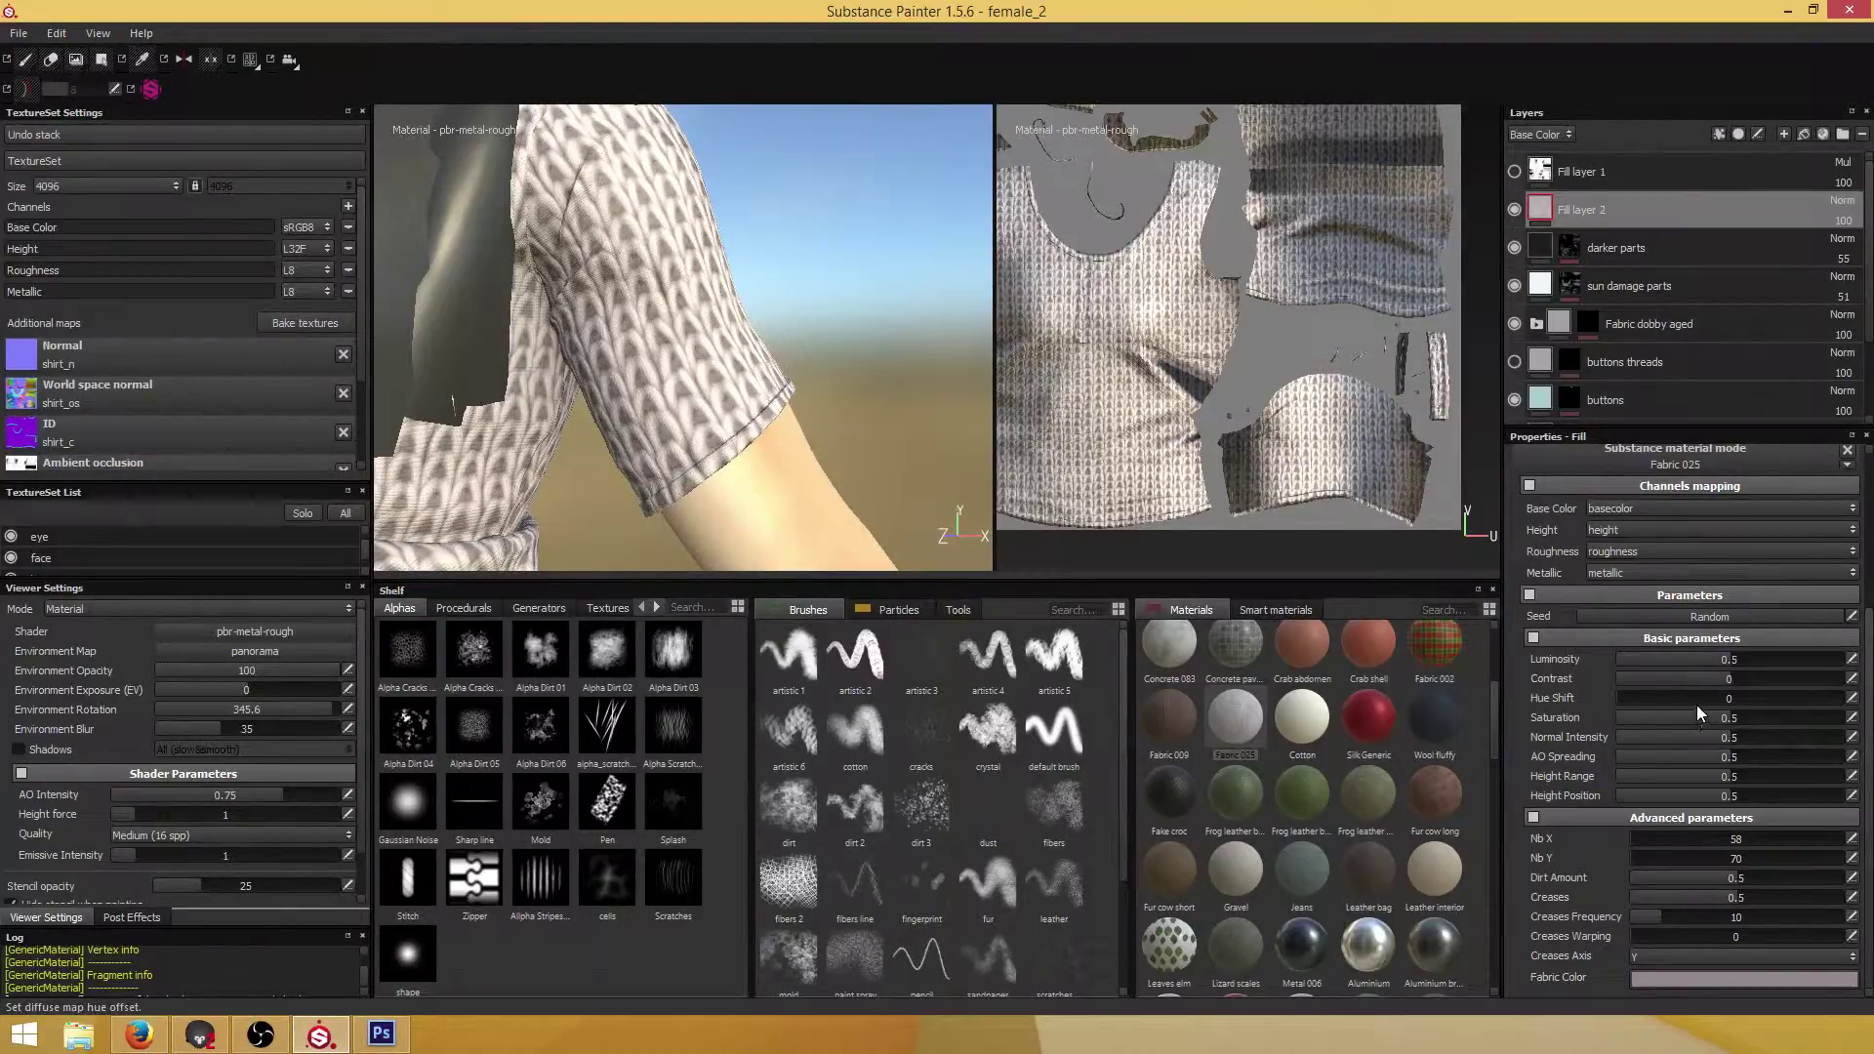
pyautogui.scroll(2, 1697, 706)
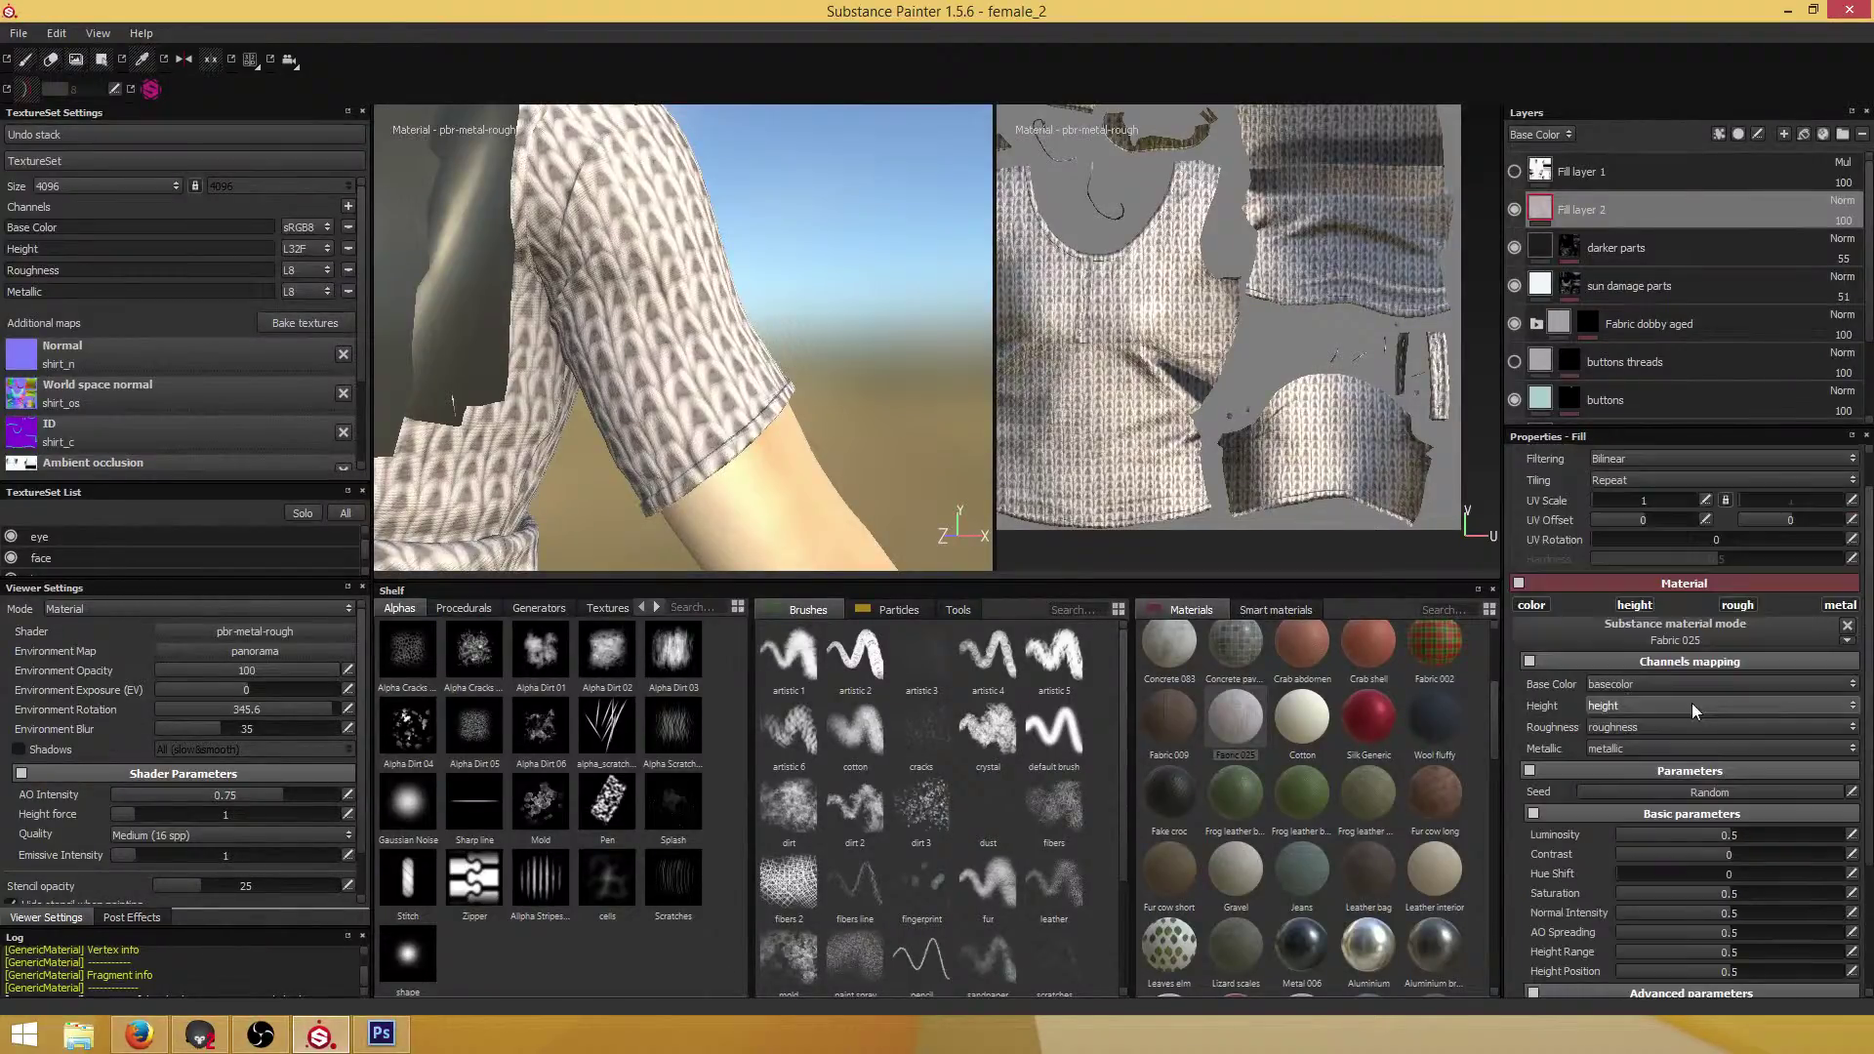
pyautogui.click(1536, 605)
pyautogui.click(1636, 606)
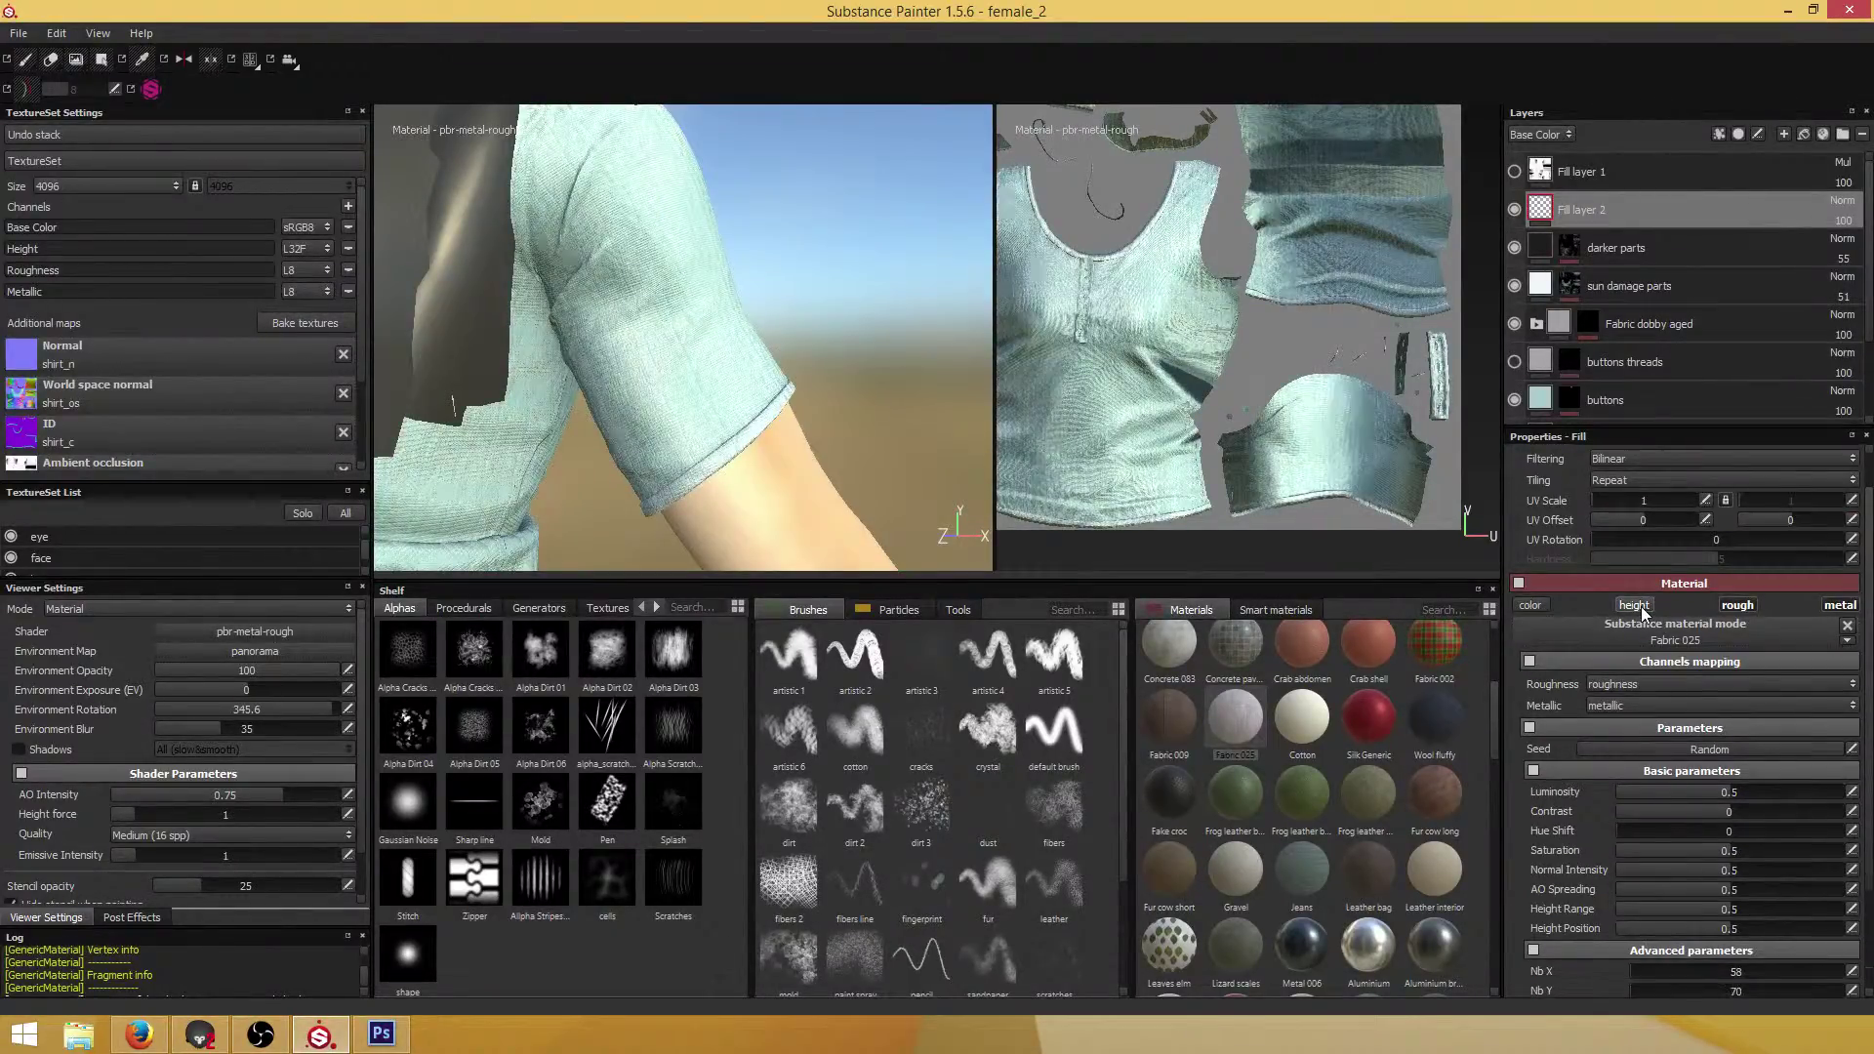
pyautogui.click(1641, 607)
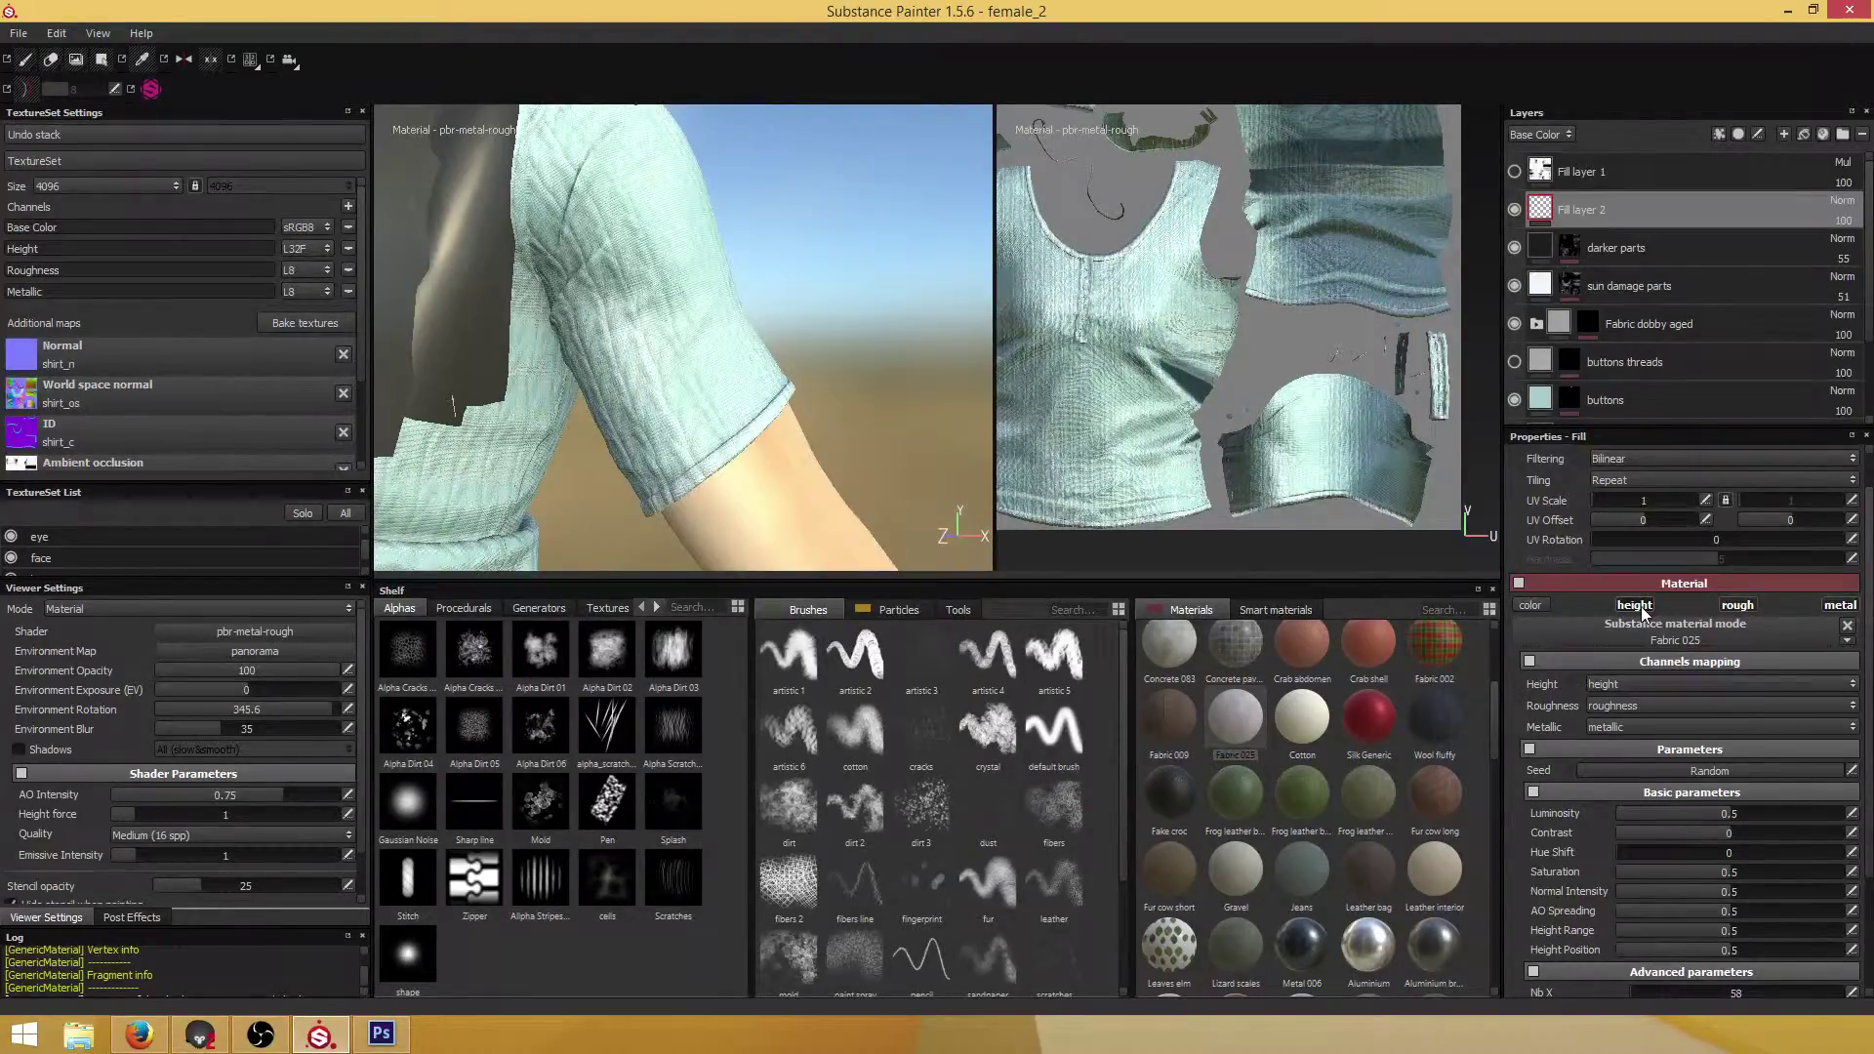
# Examine the fabric's height detail on the shirt's sleeves, chest and button placket
pyautogui.keyDown('alt'); pyautogui.moveTo(543, 417); pyautogui.dragTo(705, 424); pyautogui.keyUp('alt')
pyautogui.keyDown('alt'); pyautogui.moveTo(705, 424); pyautogui.dragTo(808, 357, button='right'); pyautogui.keyUp('alt')
pyautogui.keyDown('alt'); pyautogui.moveTo(808, 357); pyautogui.dragTo(648, 338); pyautogui.keyUp('alt')
pyautogui.keyDown('alt'); pyautogui.moveTo(648, 339); pyautogui.dragTo(663, 409, button='right'); pyautogui.keyUp('alt')
pyautogui.keyDown('alt'); pyautogui.moveTo(663, 409); pyautogui.dragTo(692, 333); pyautogui.keyUp('alt')
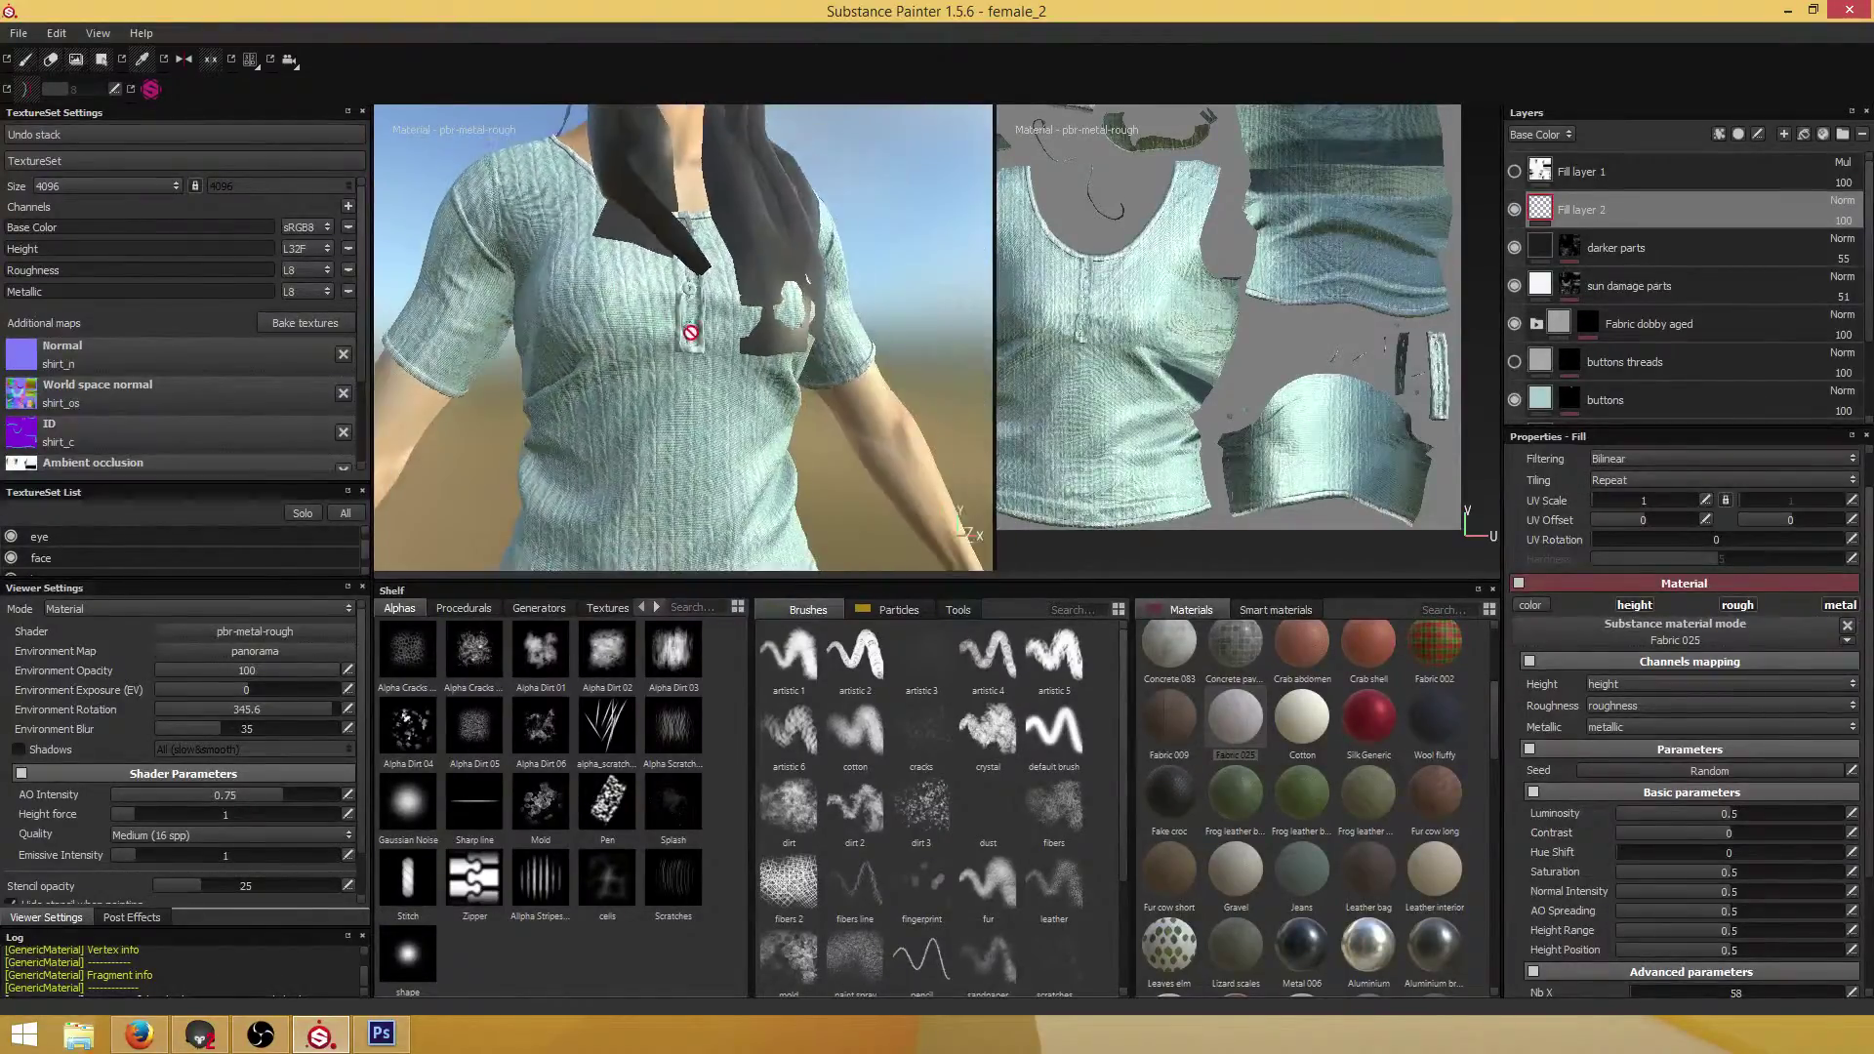
pyautogui.scroll(5, 774, 381)
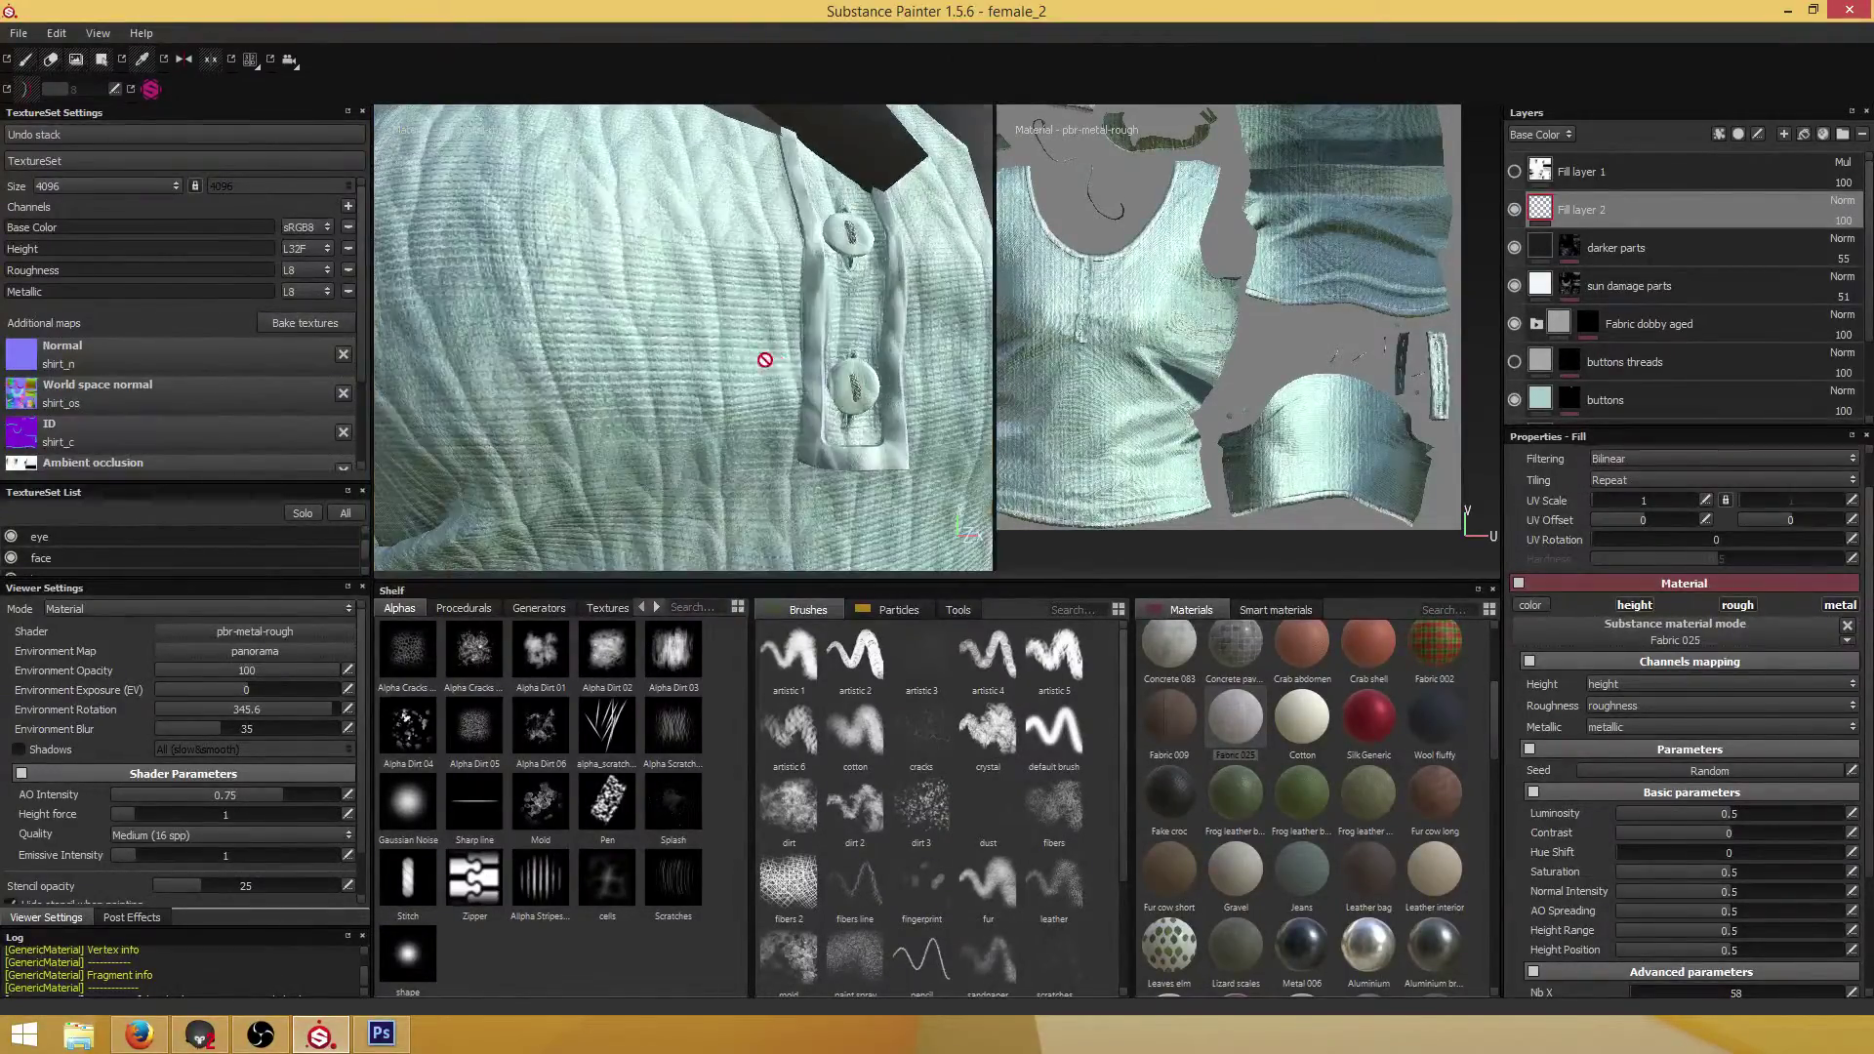
pyautogui.keyDown('alt'); pyautogui.moveTo(687, 370); pyautogui.dragTo(728, 377); pyautogui.keyUp('alt')
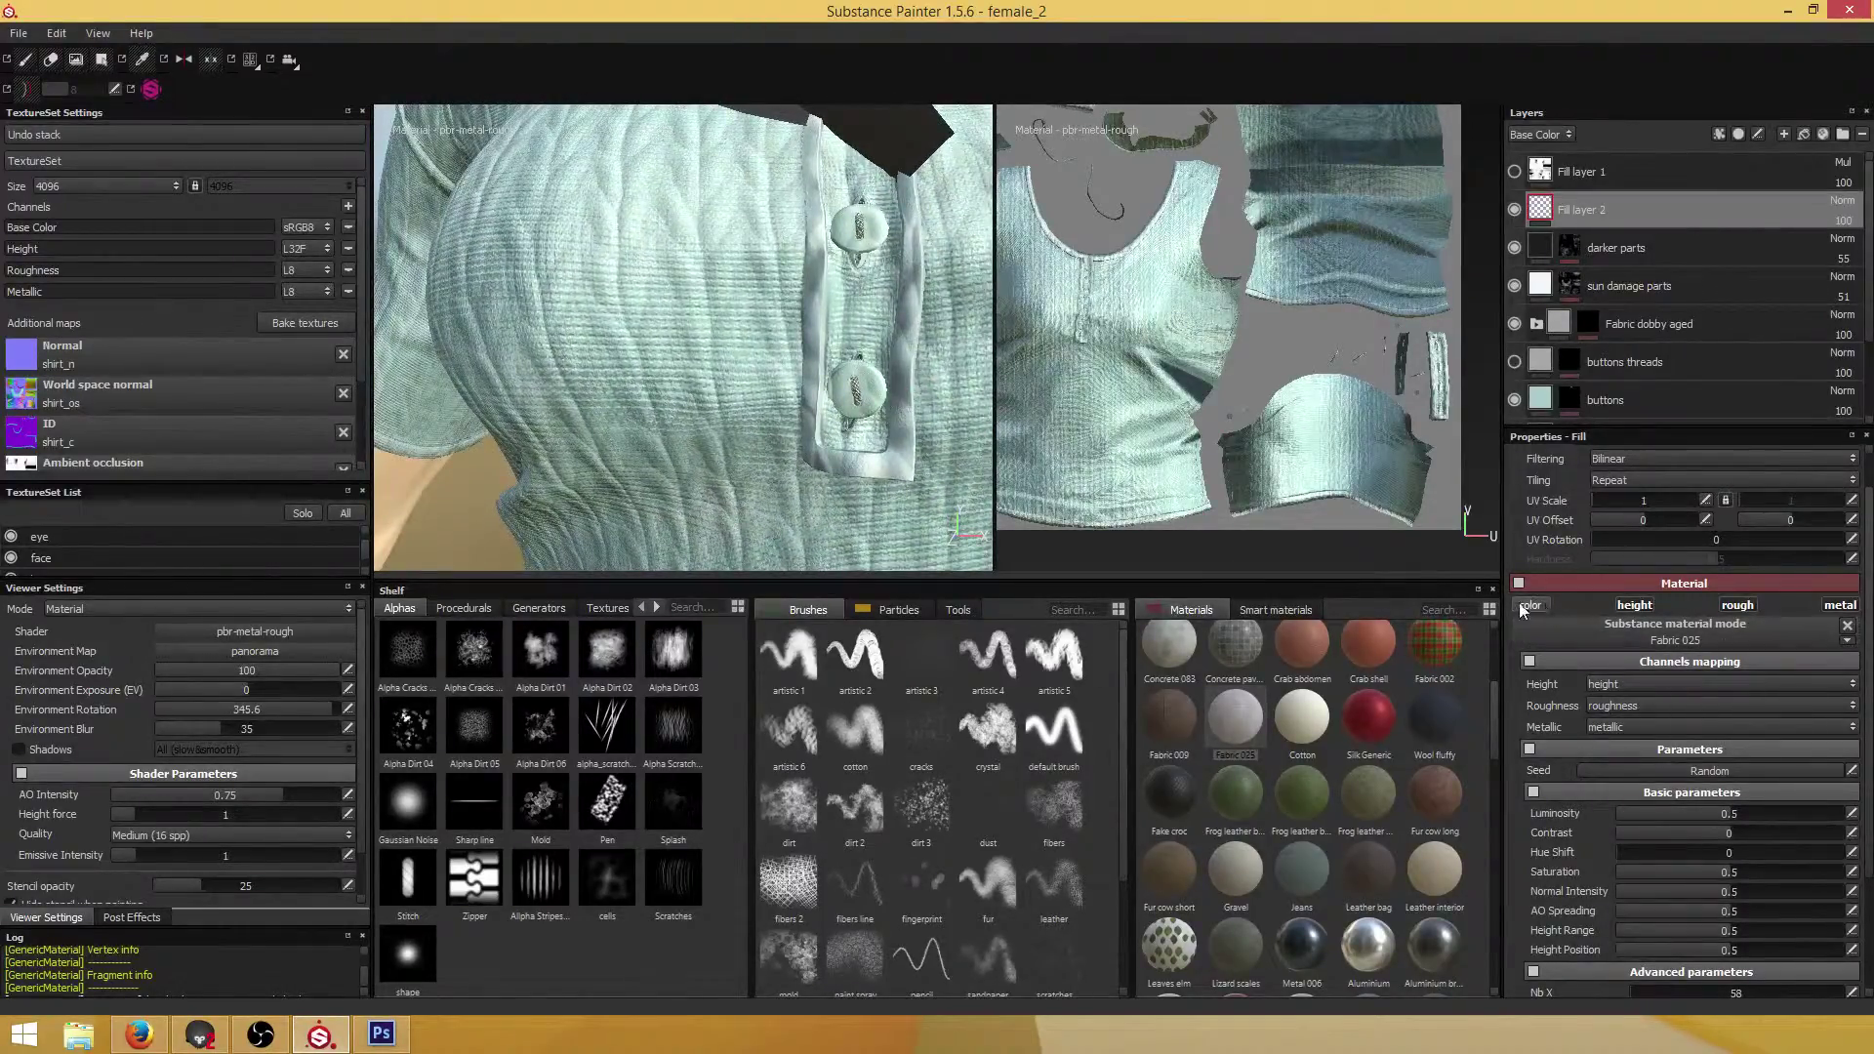
pyautogui.keyDown('alt'); pyautogui.moveTo(718, 410); pyautogui.dragTo(753, 427); pyautogui.keyUp('alt')
pyautogui.scroll(-4, 753, 428)
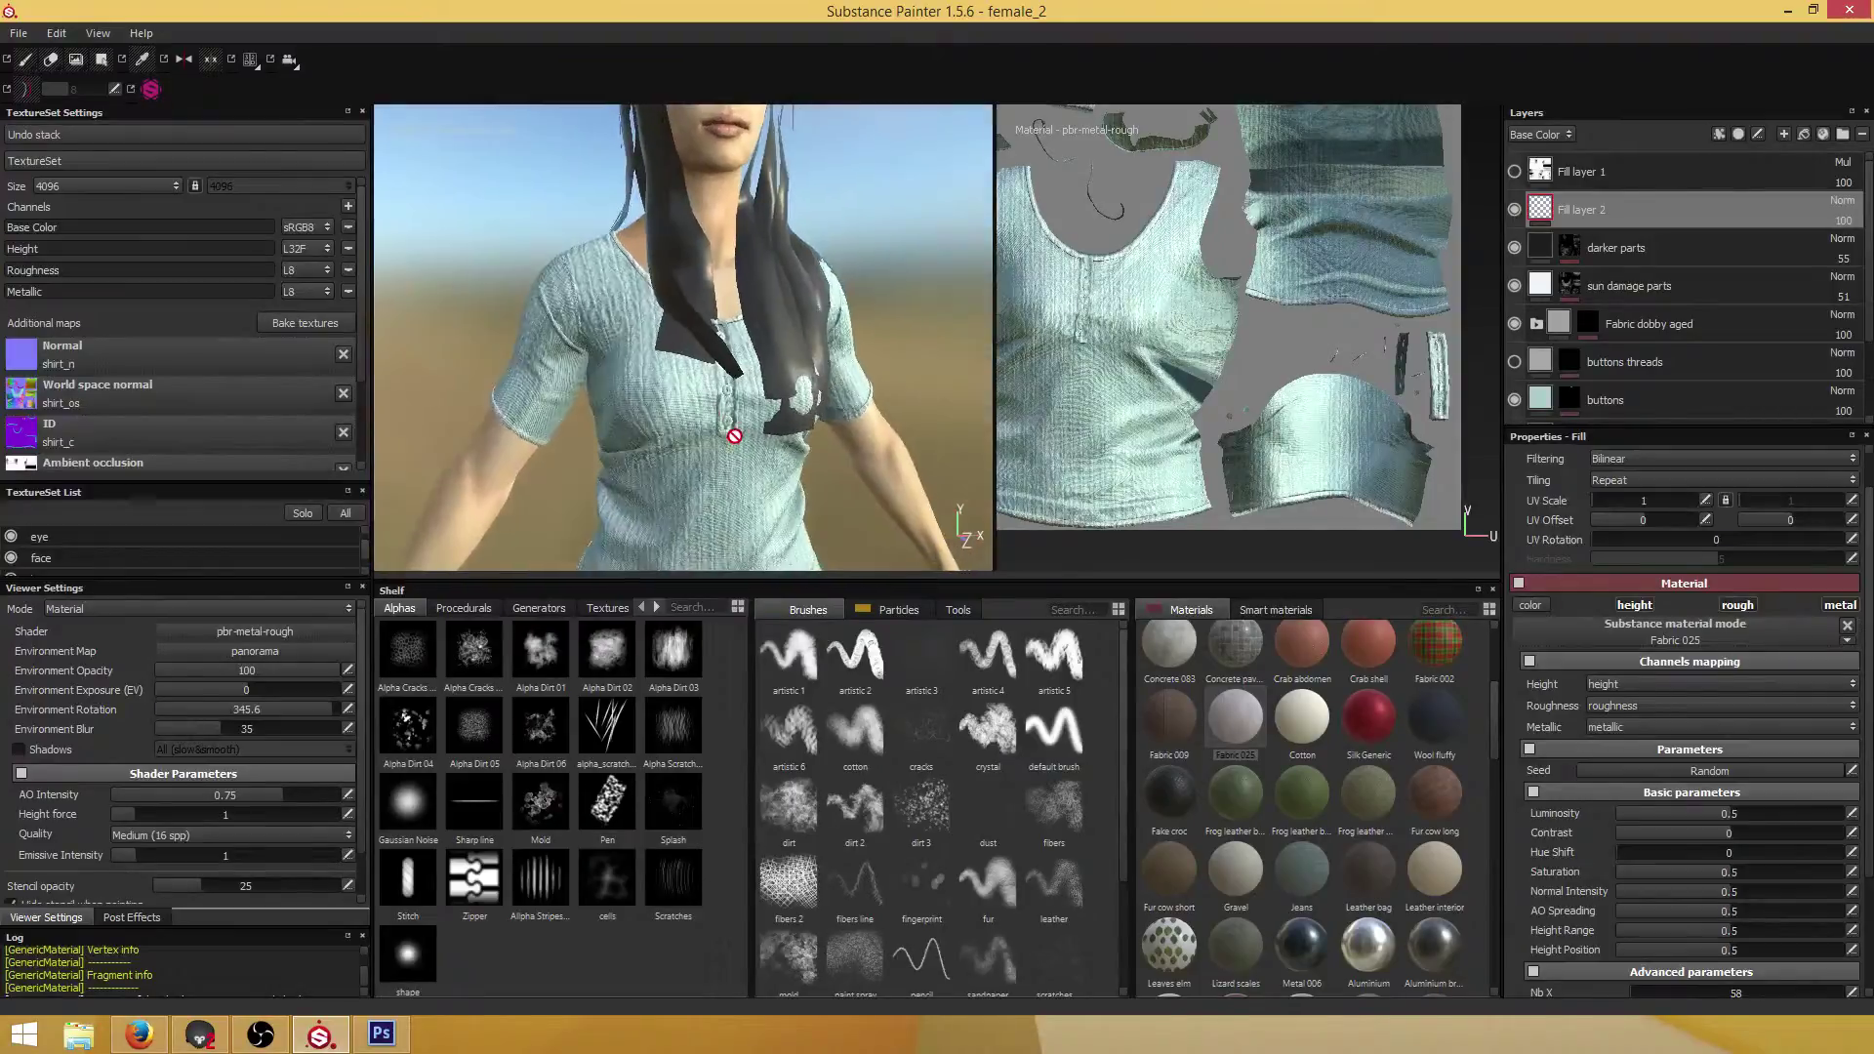
pyautogui.scroll(6, 699, 401)
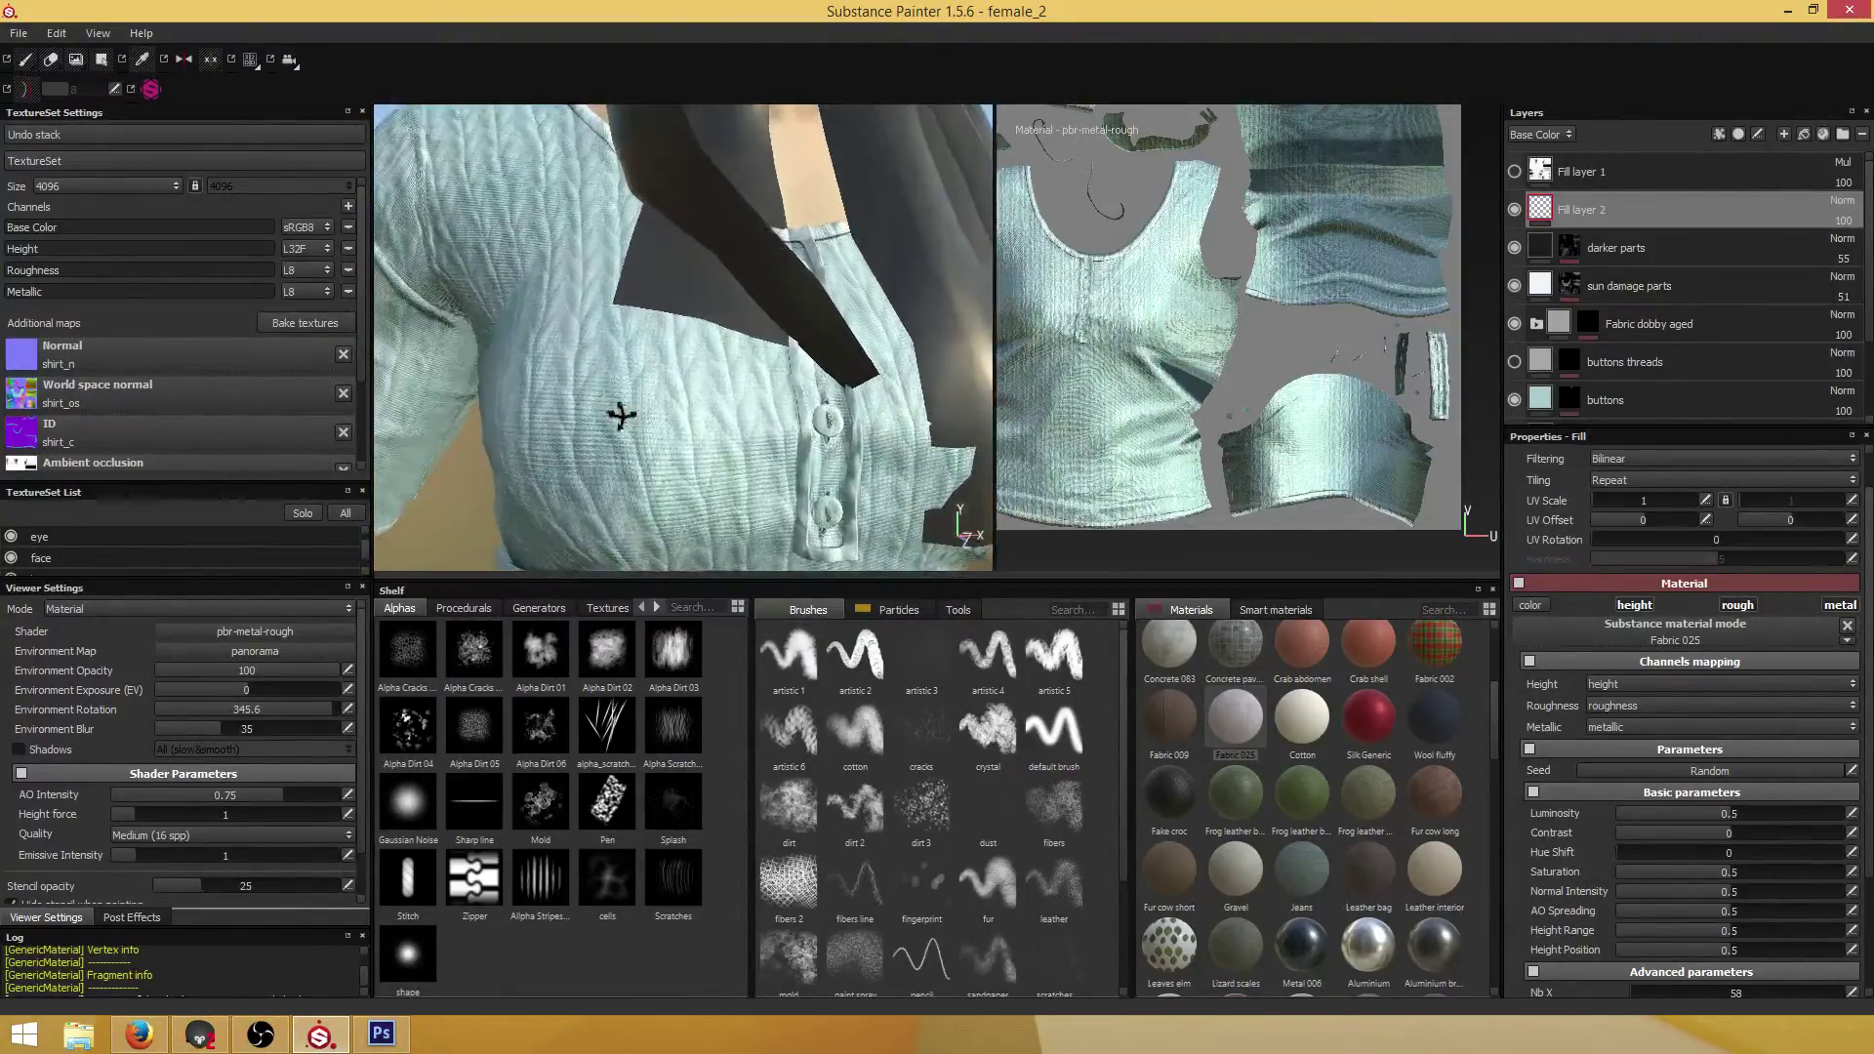
pyautogui.keyDown('alt'); pyautogui.moveTo(677, 448); pyautogui.dragTo(937, 341); pyautogui.keyUp('alt')
# Add a color-selection mask to Fill layer 2, picking the green trim and yellow button colors from the ID map
pyautogui.rightClick(1627, 210)
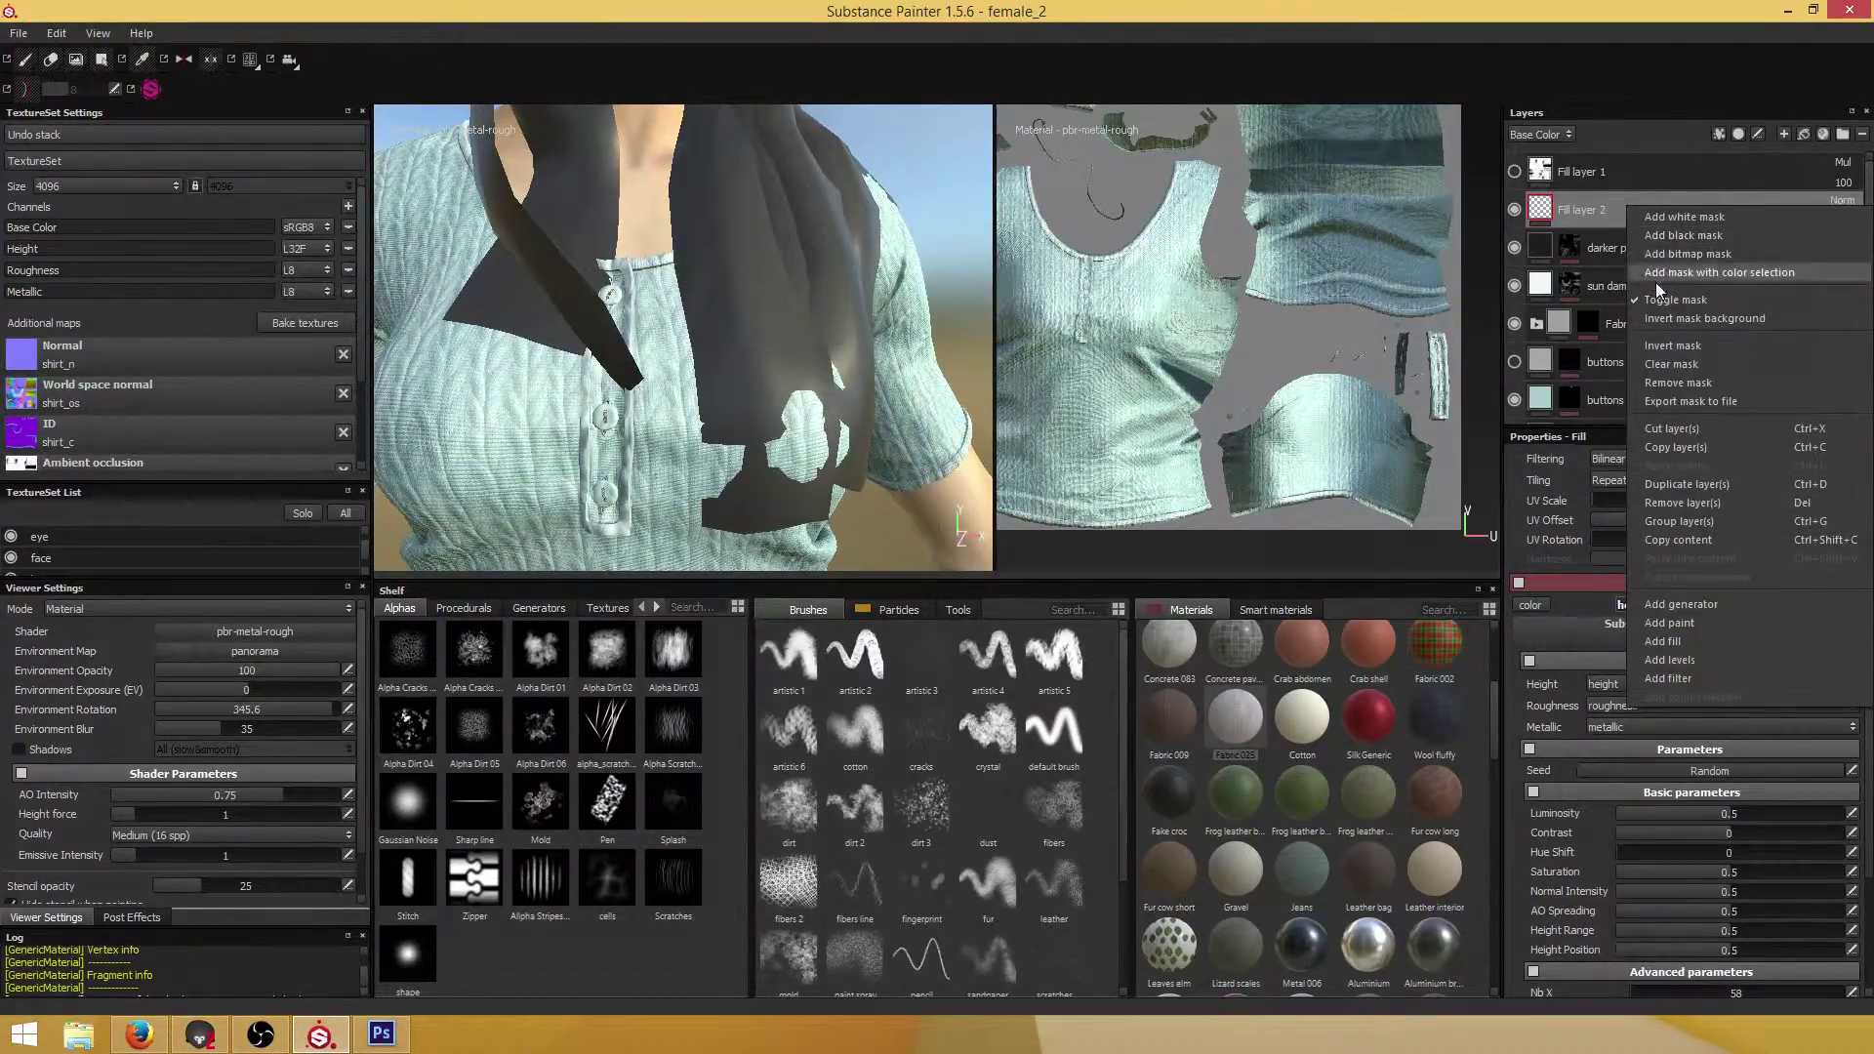
pyautogui.click(1691, 273)
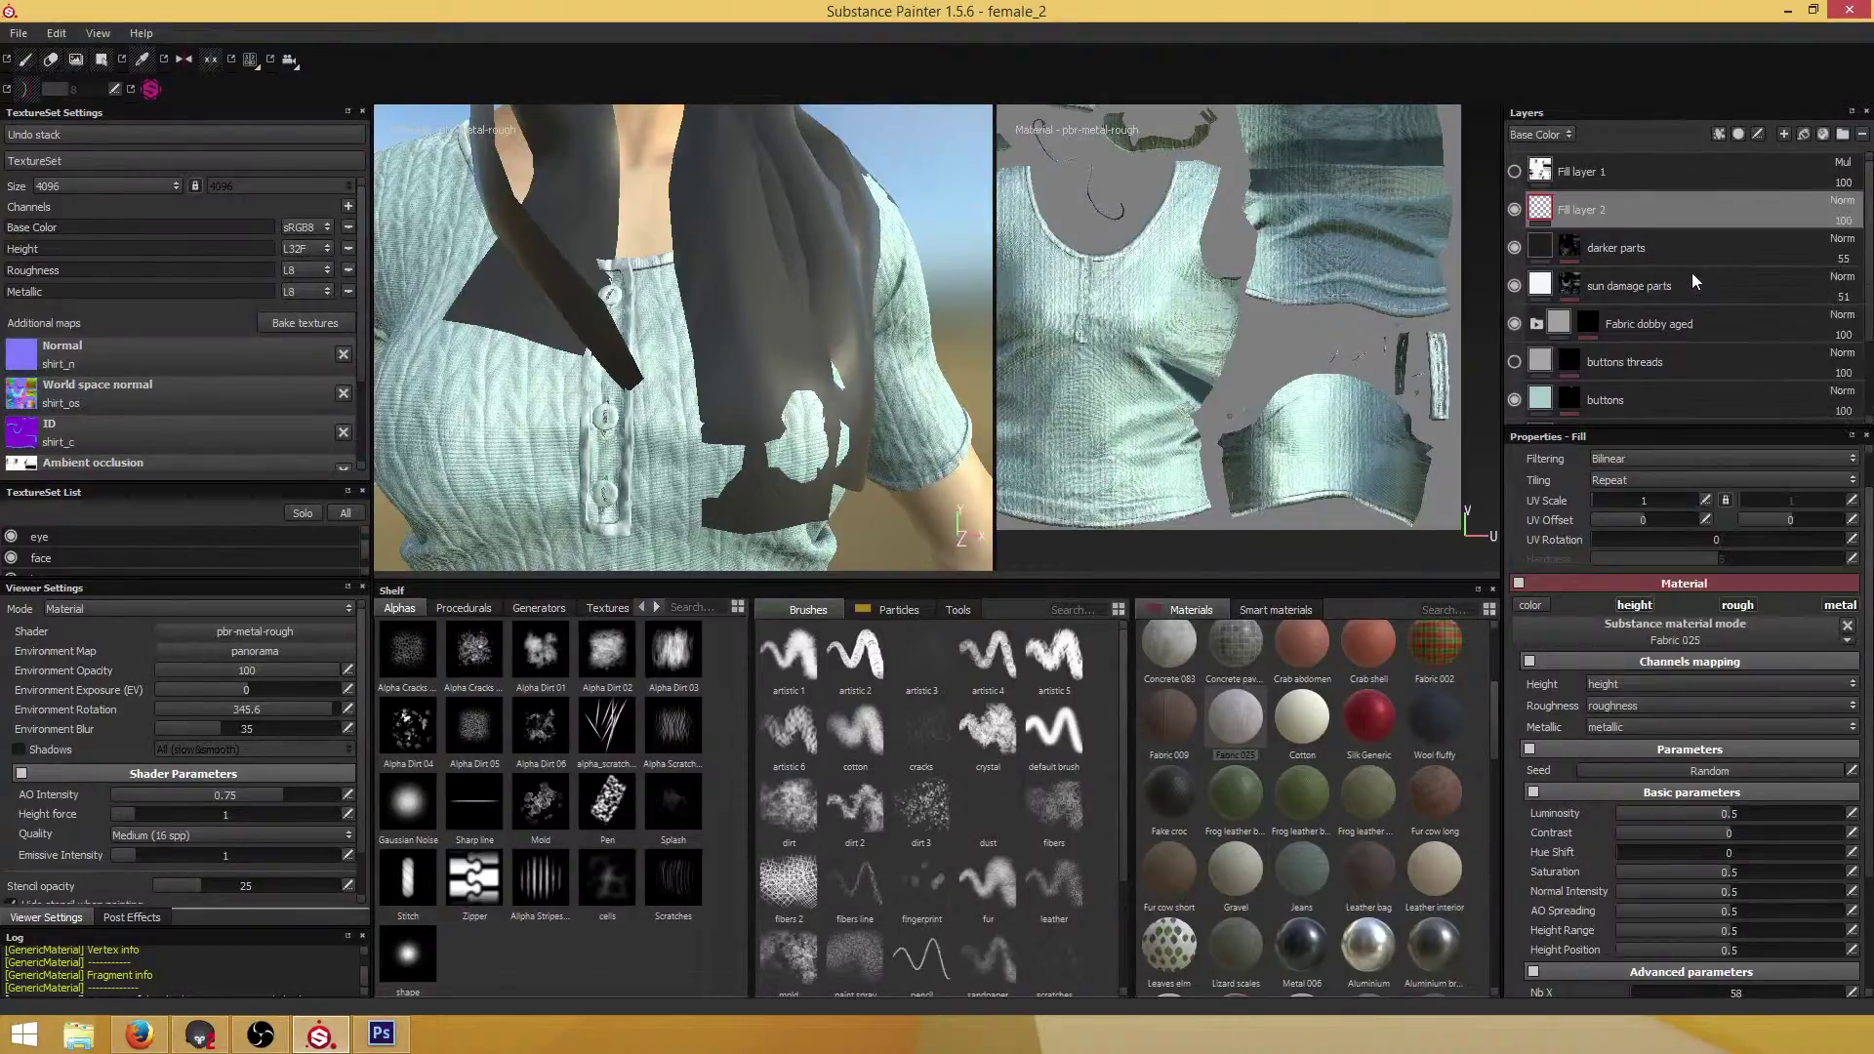
pyautogui.click(1807, 605)
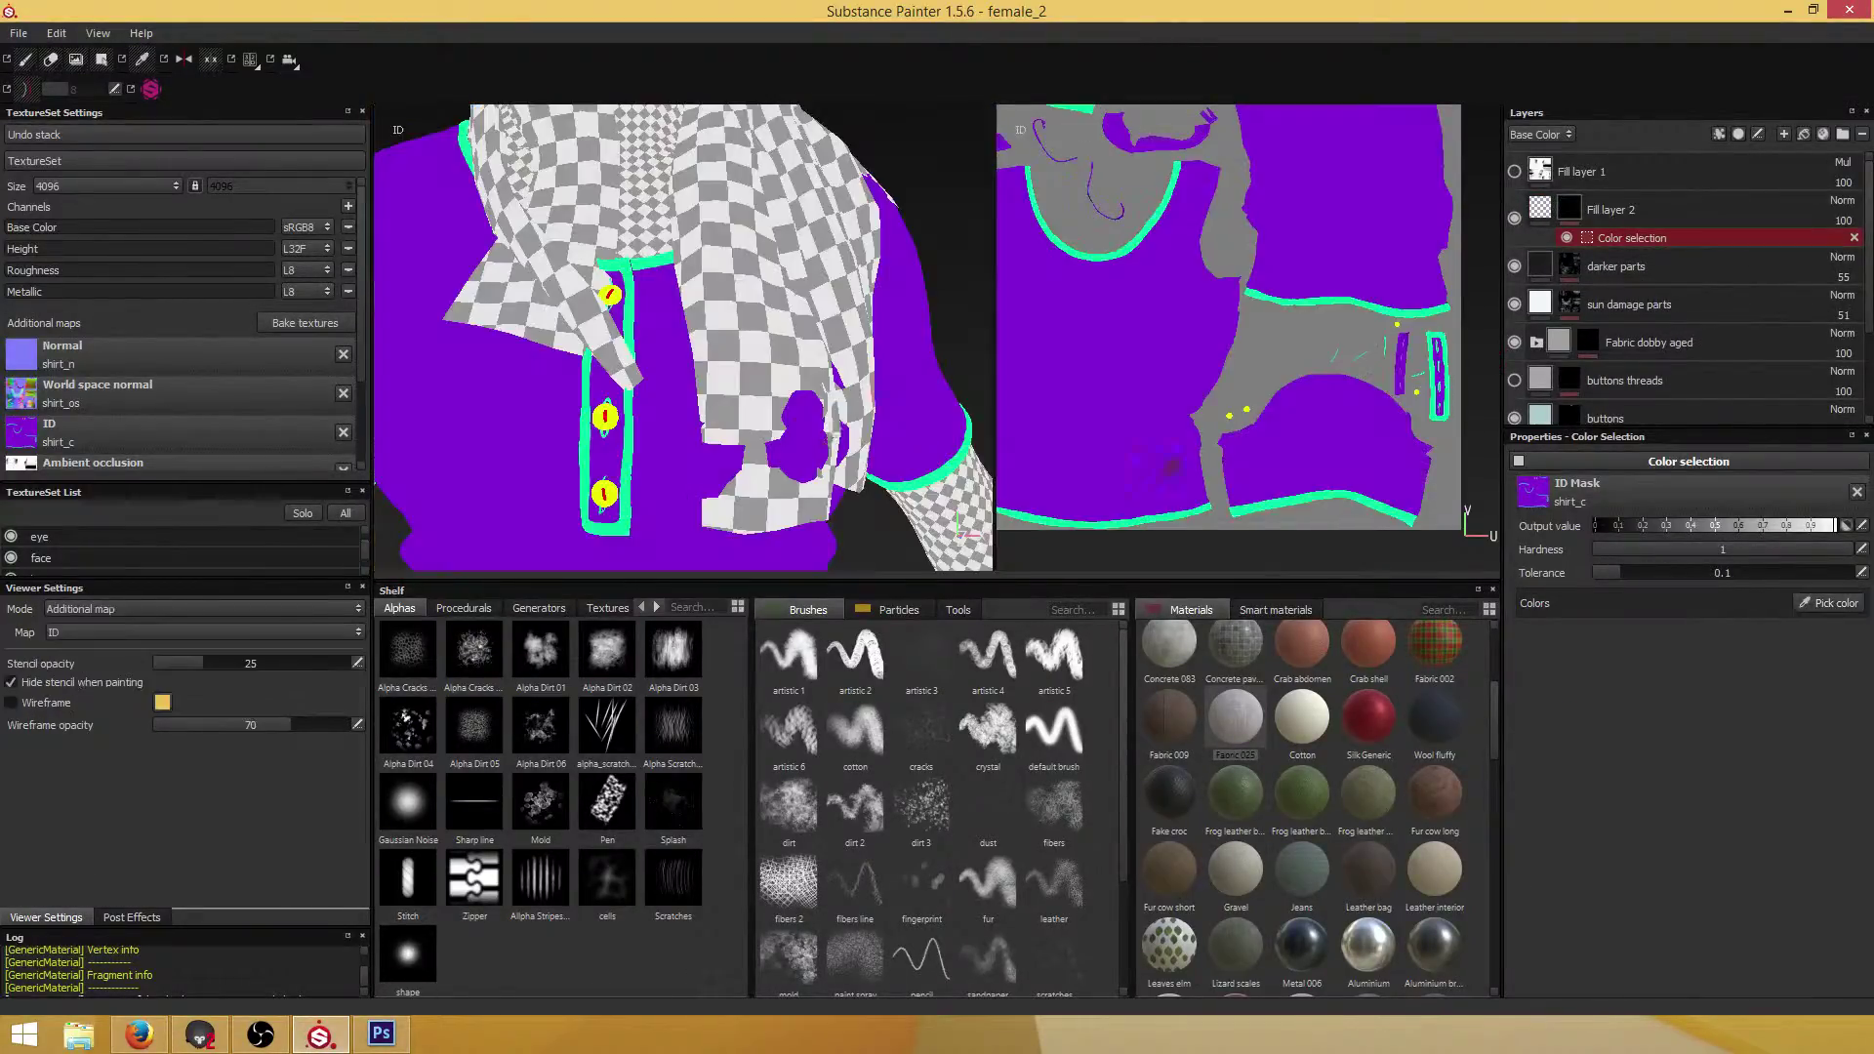
pyautogui.click(634, 406)
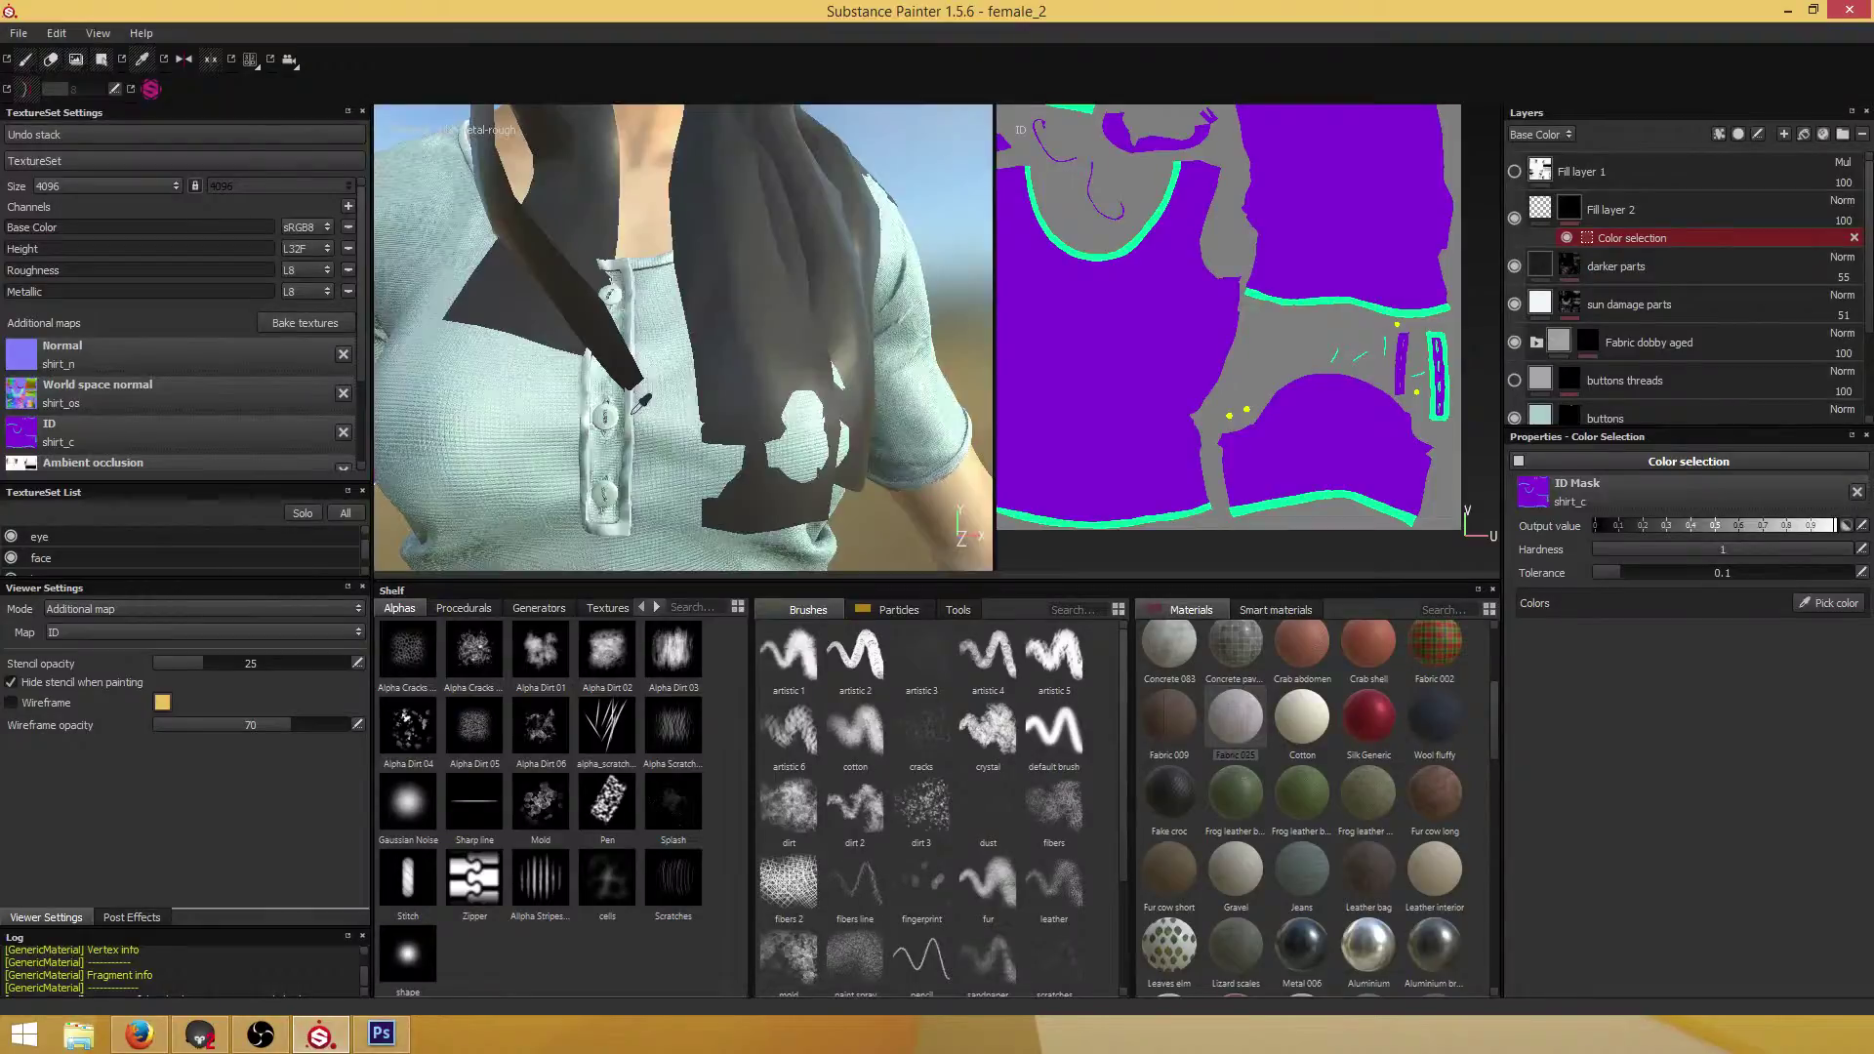
pyautogui.click(1836, 606)
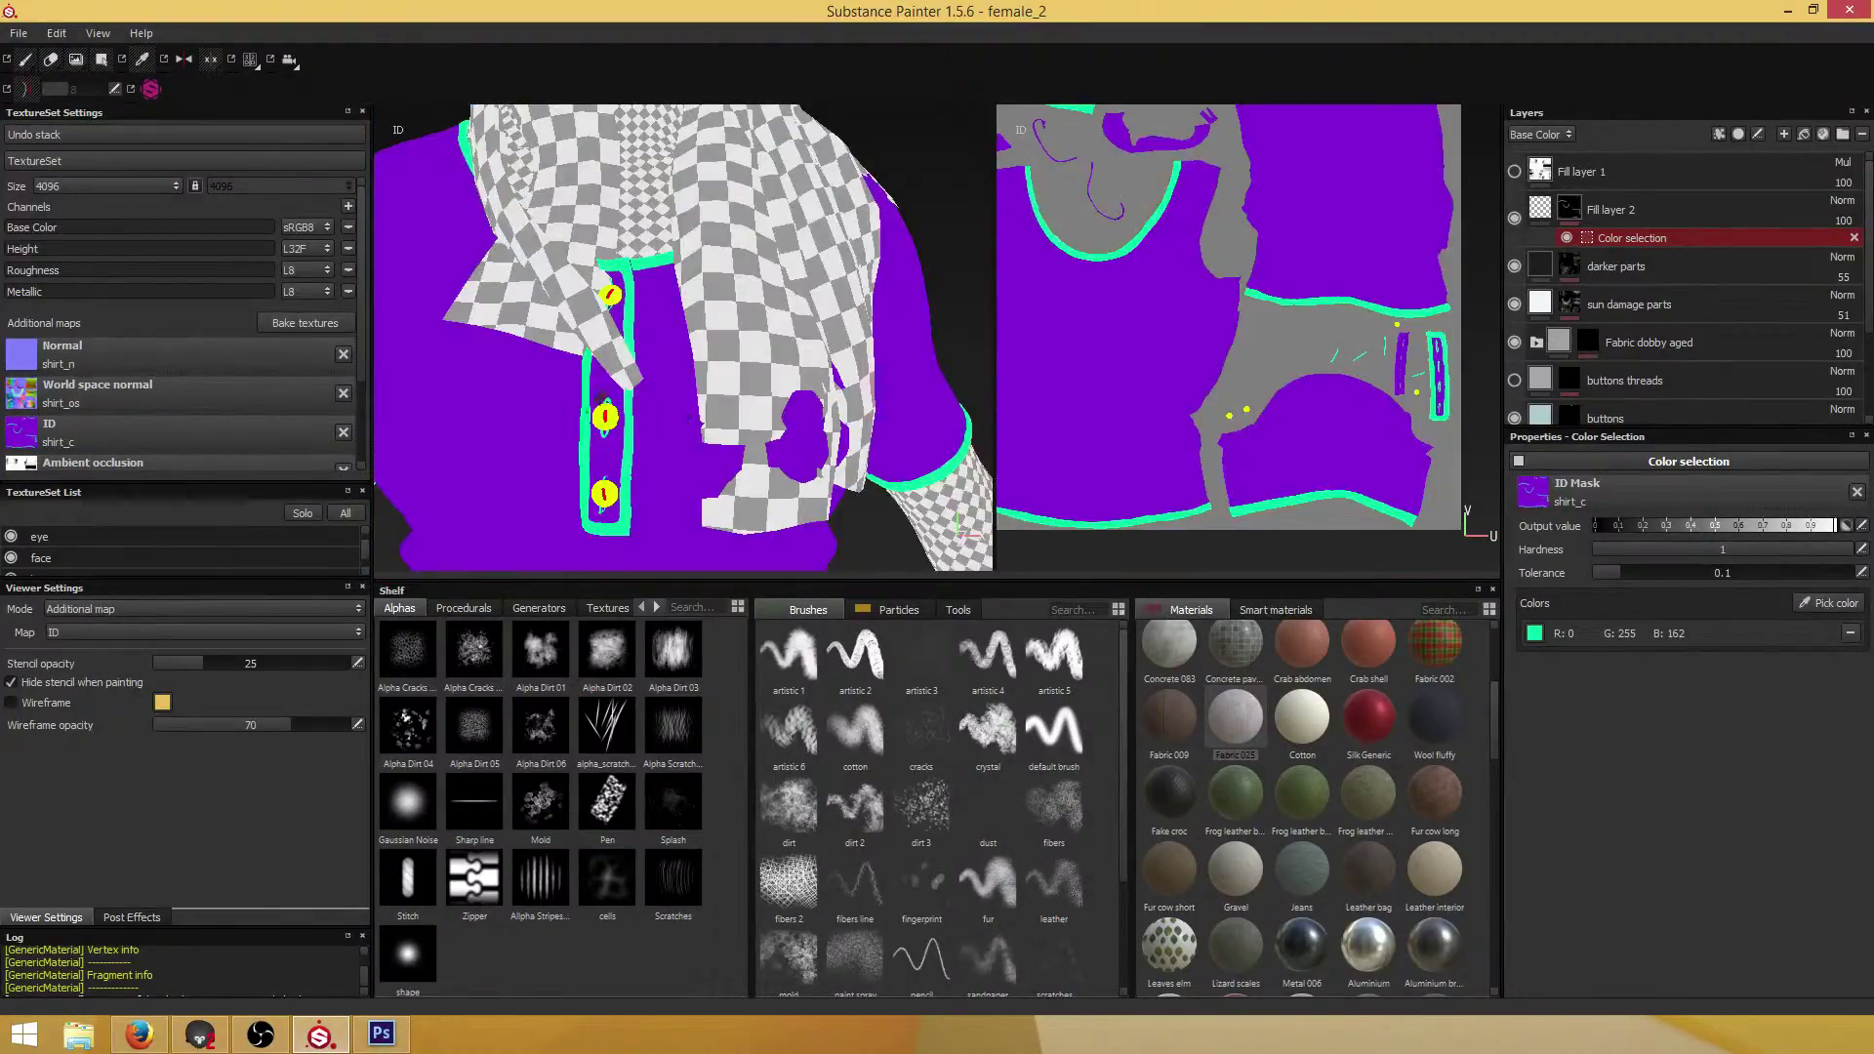
pyautogui.click(613, 413)
# Try to pick further ID colors from the button, neckline trim and sleeve for Fill layer 2's mask
pyautogui.click(1818, 604)
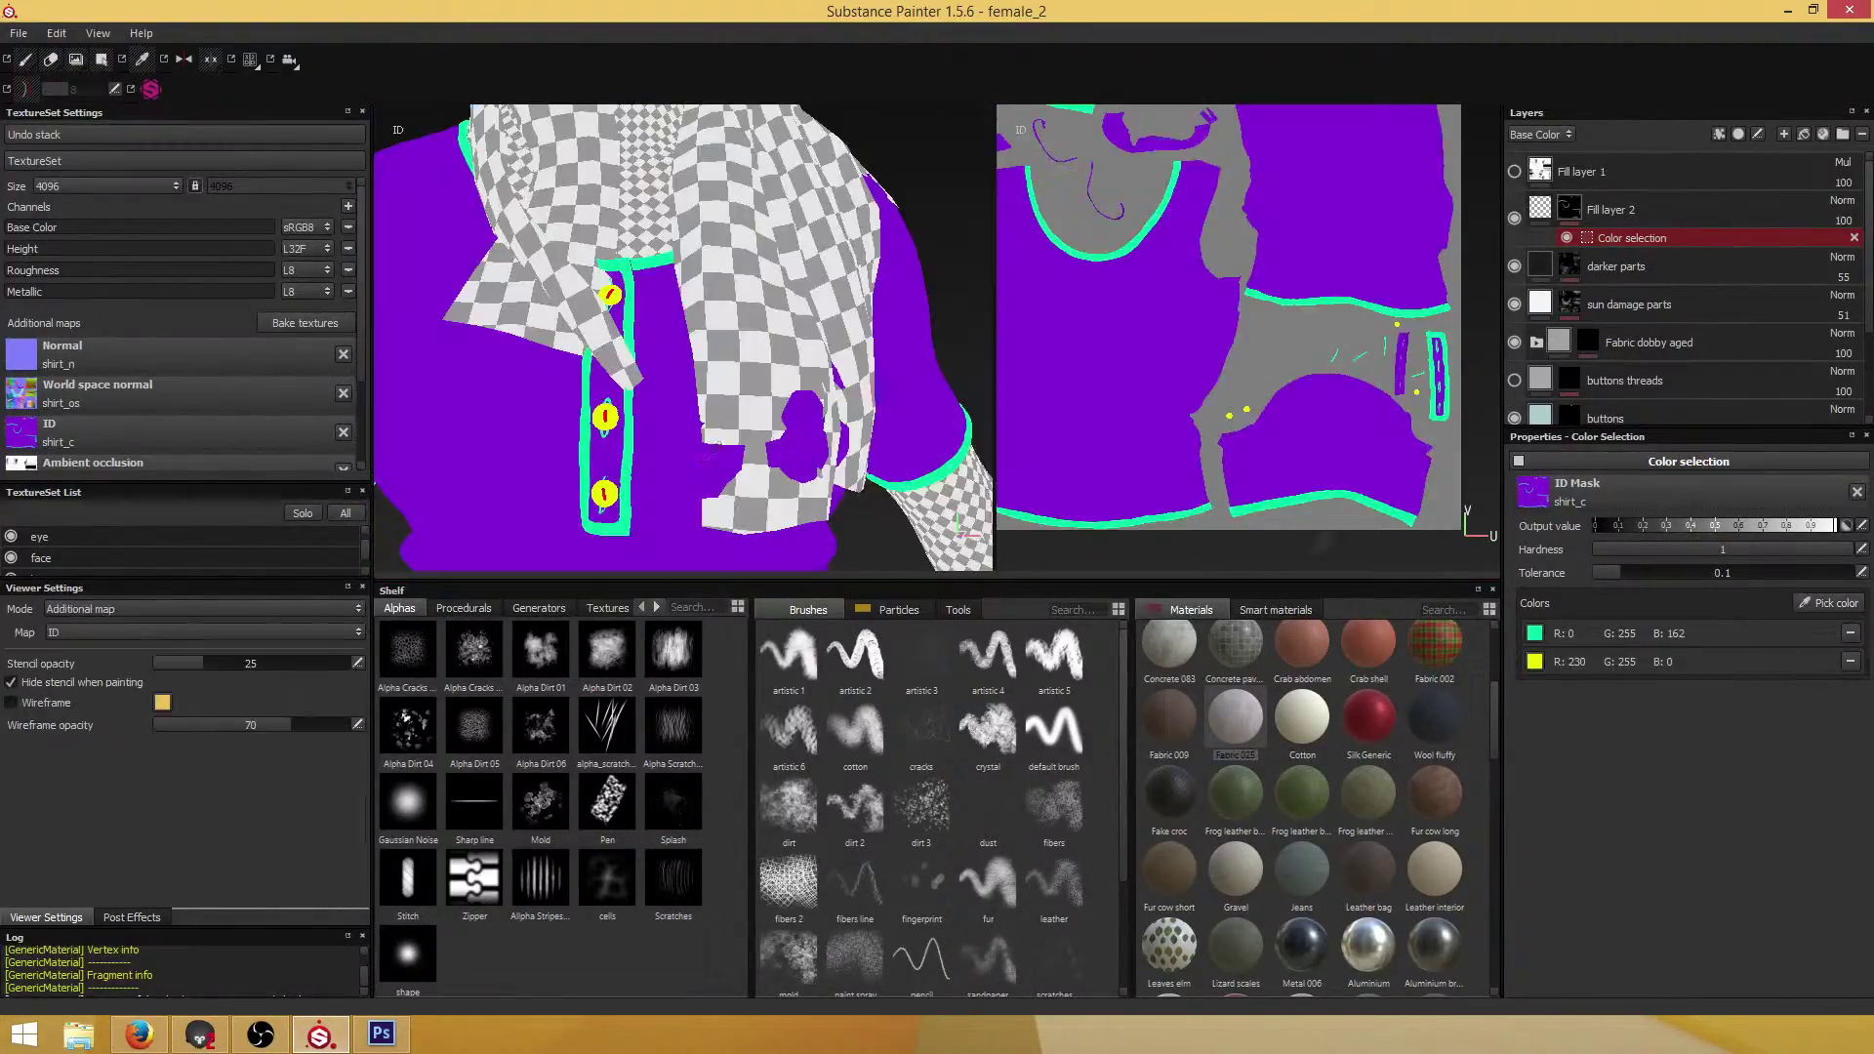
pyautogui.click(609, 412)
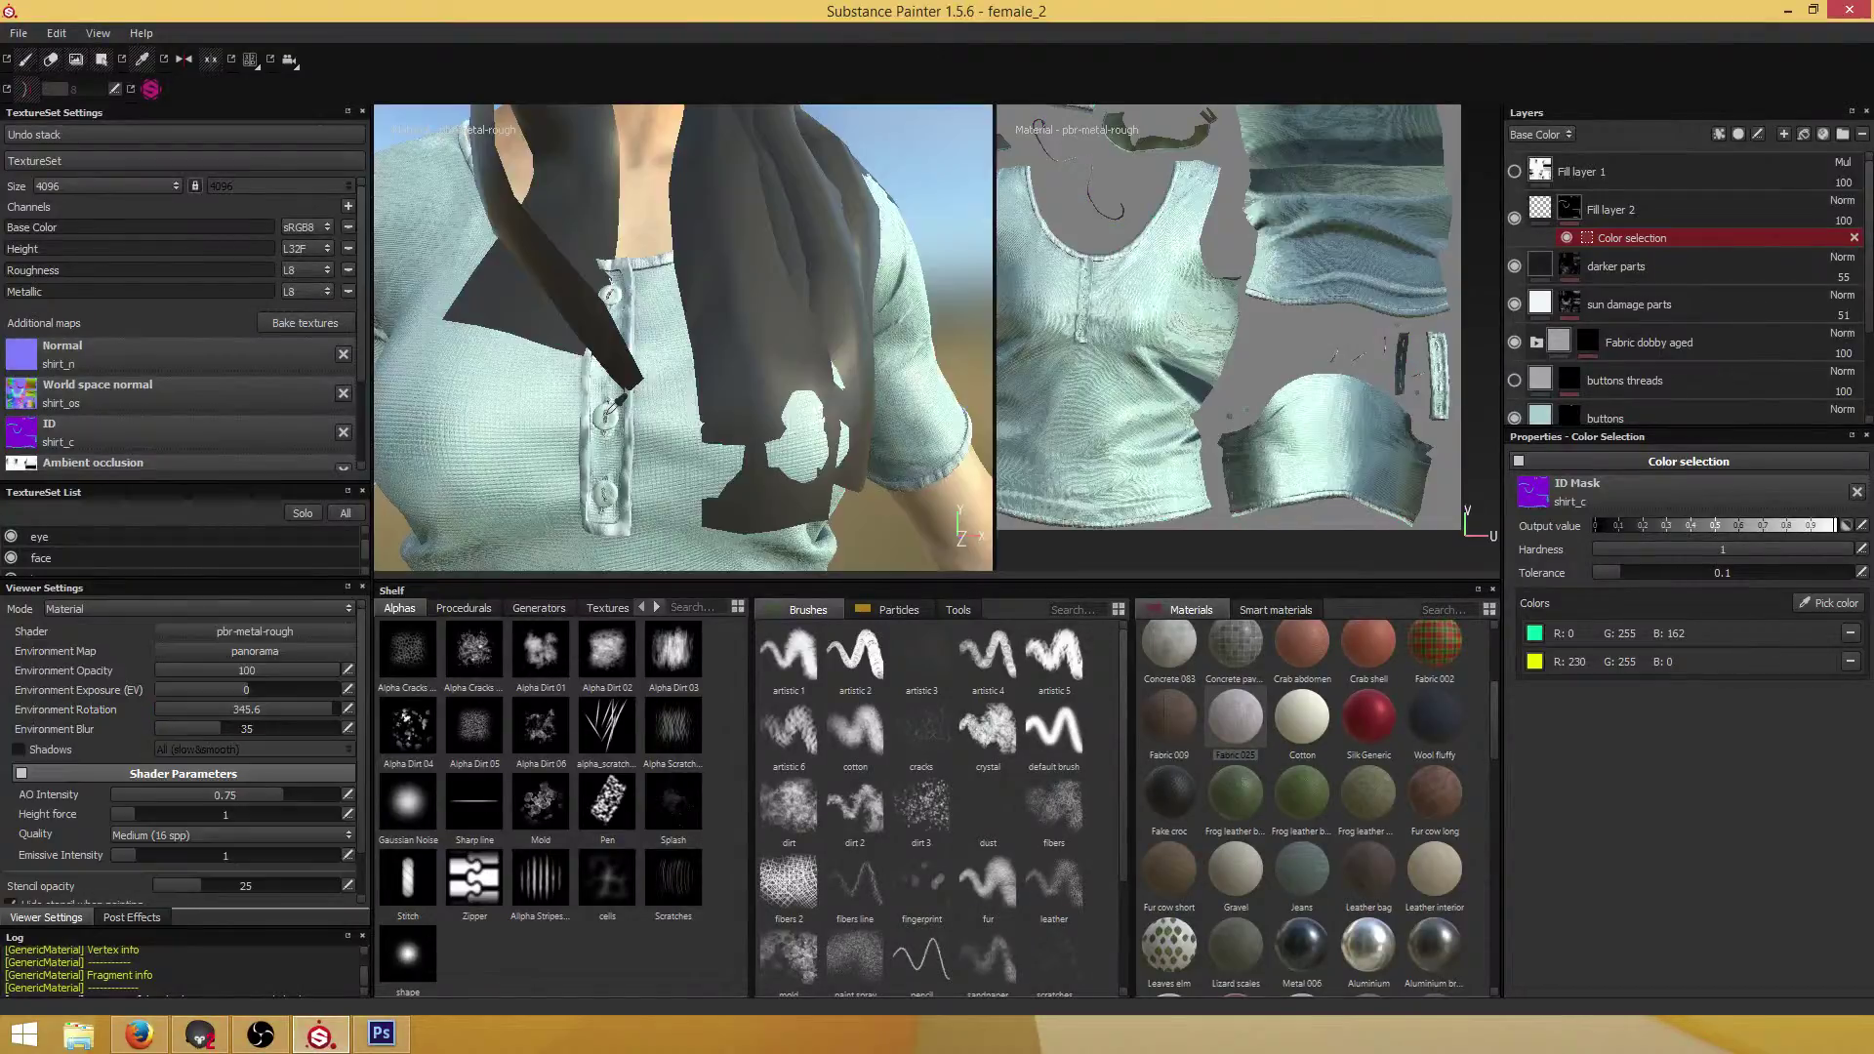
pyautogui.click(1828, 603)
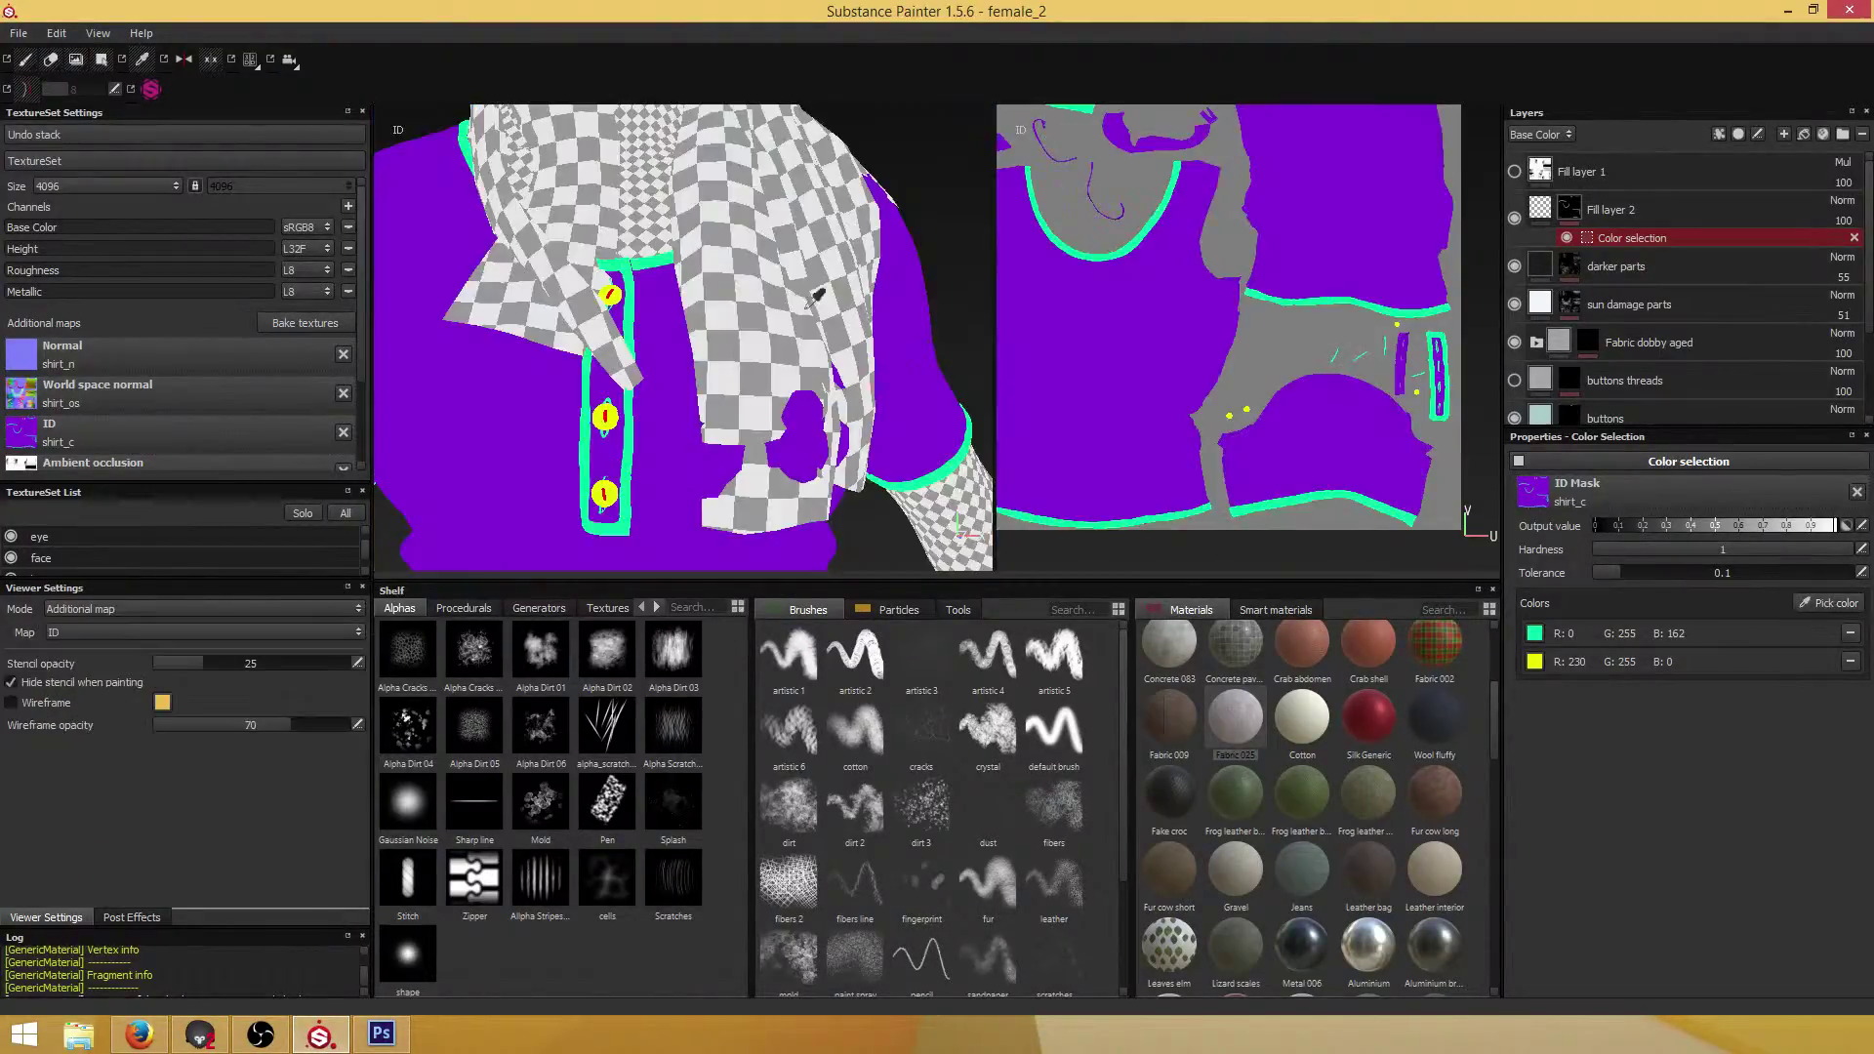
pyautogui.click(668, 252)
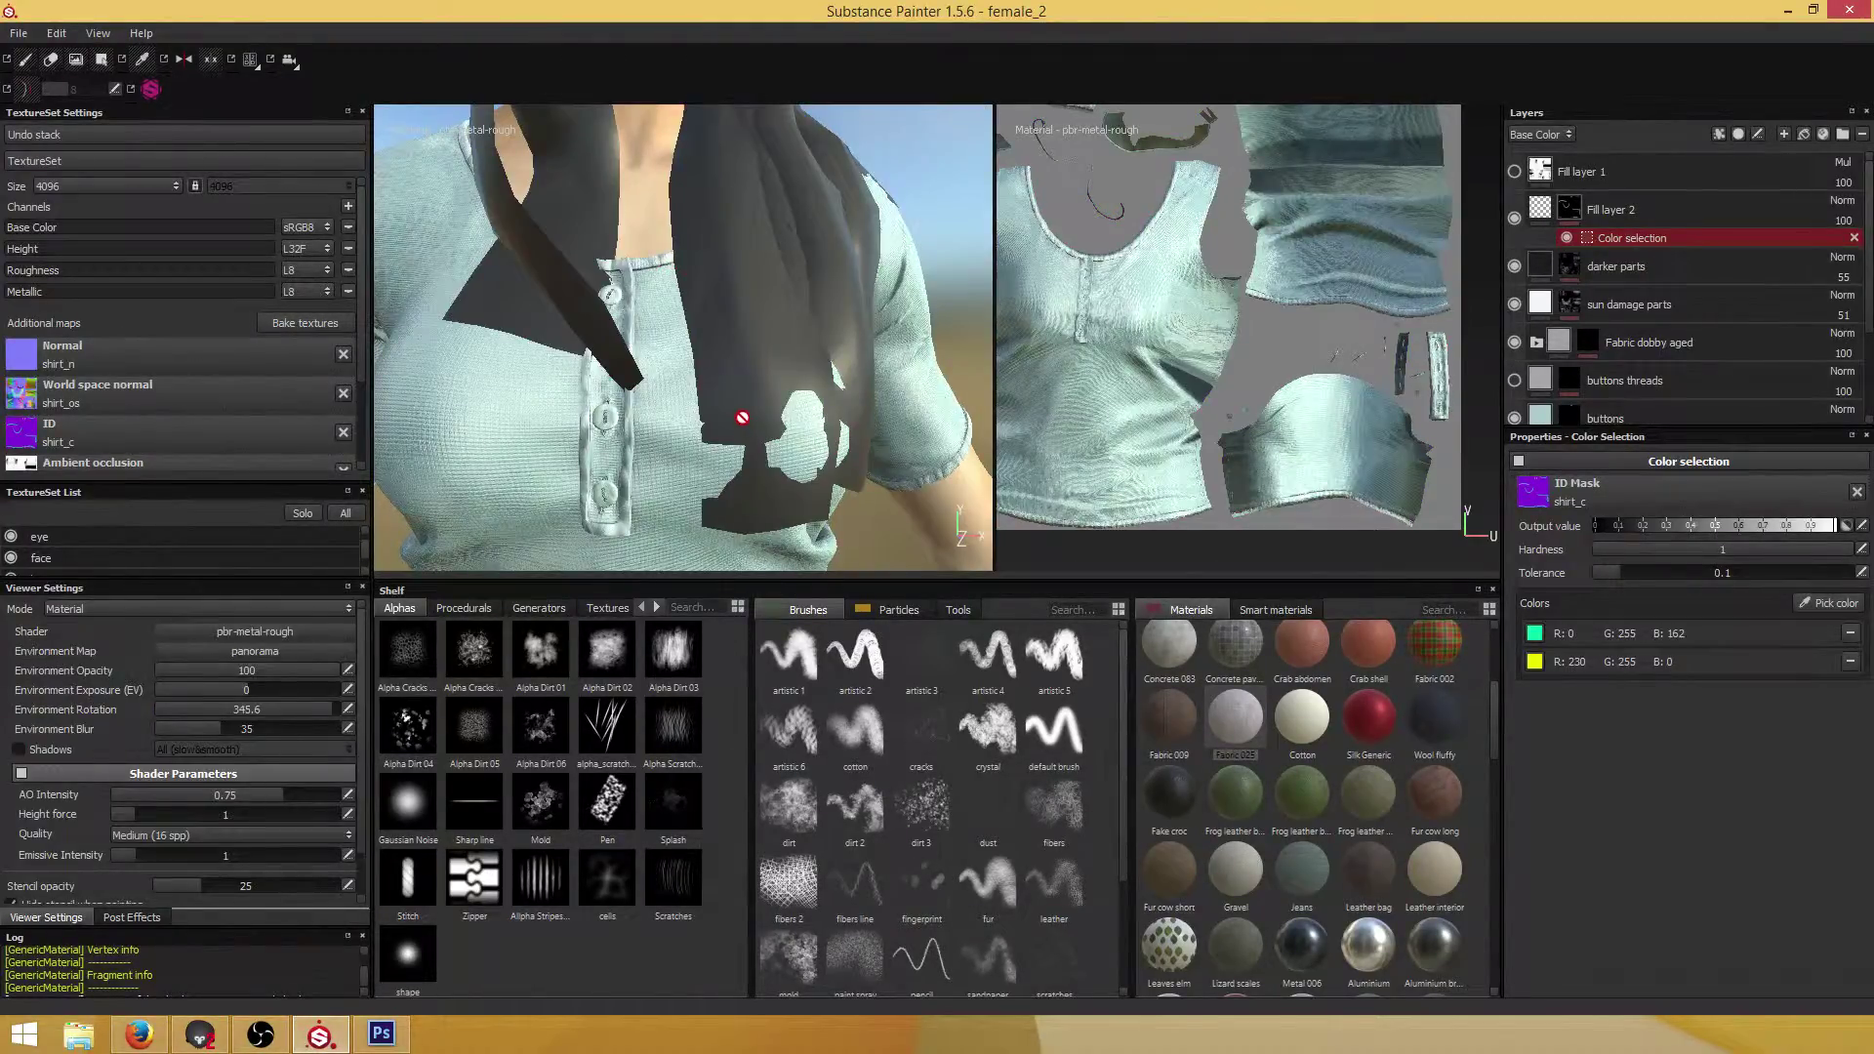
pyautogui.keyDown('alt'); pyautogui.moveTo(742, 418); pyautogui.dragTo(728, 297); pyautogui.keyUp('alt')
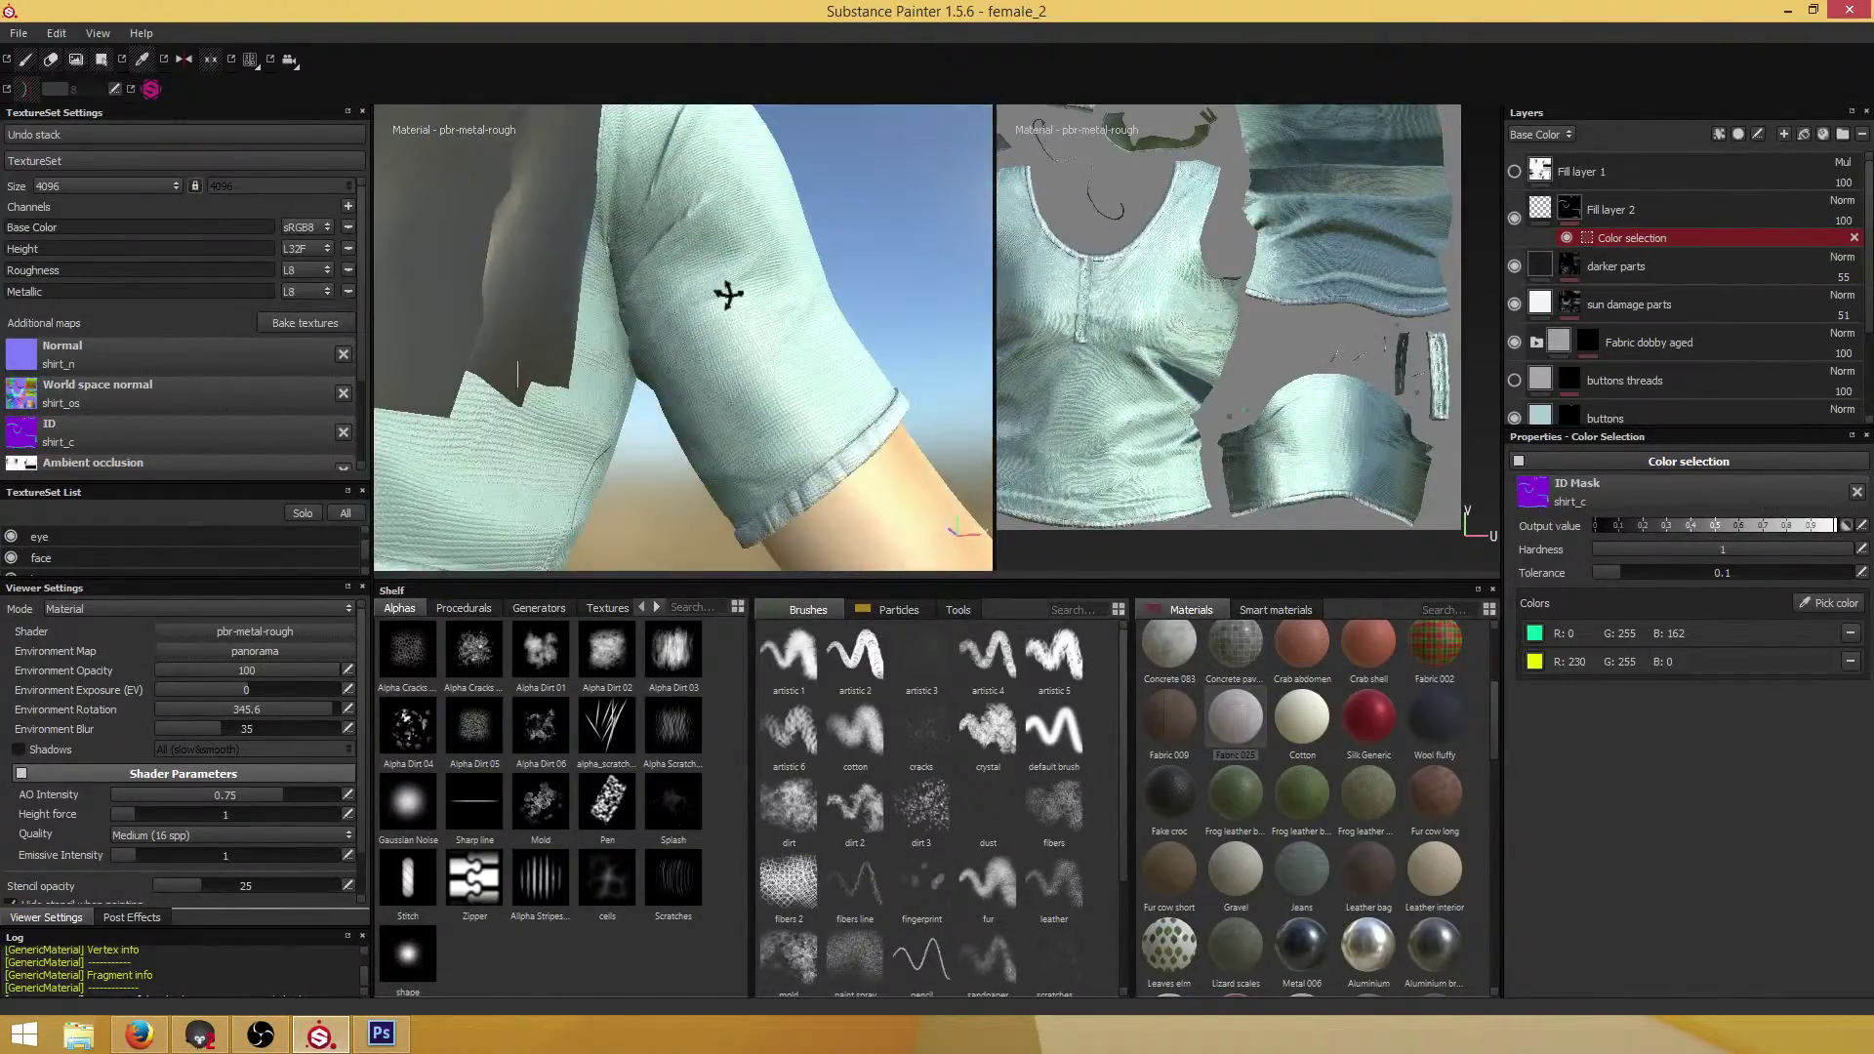
pyautogui.click(1834, 604)
pyautogui.click(877, 430)
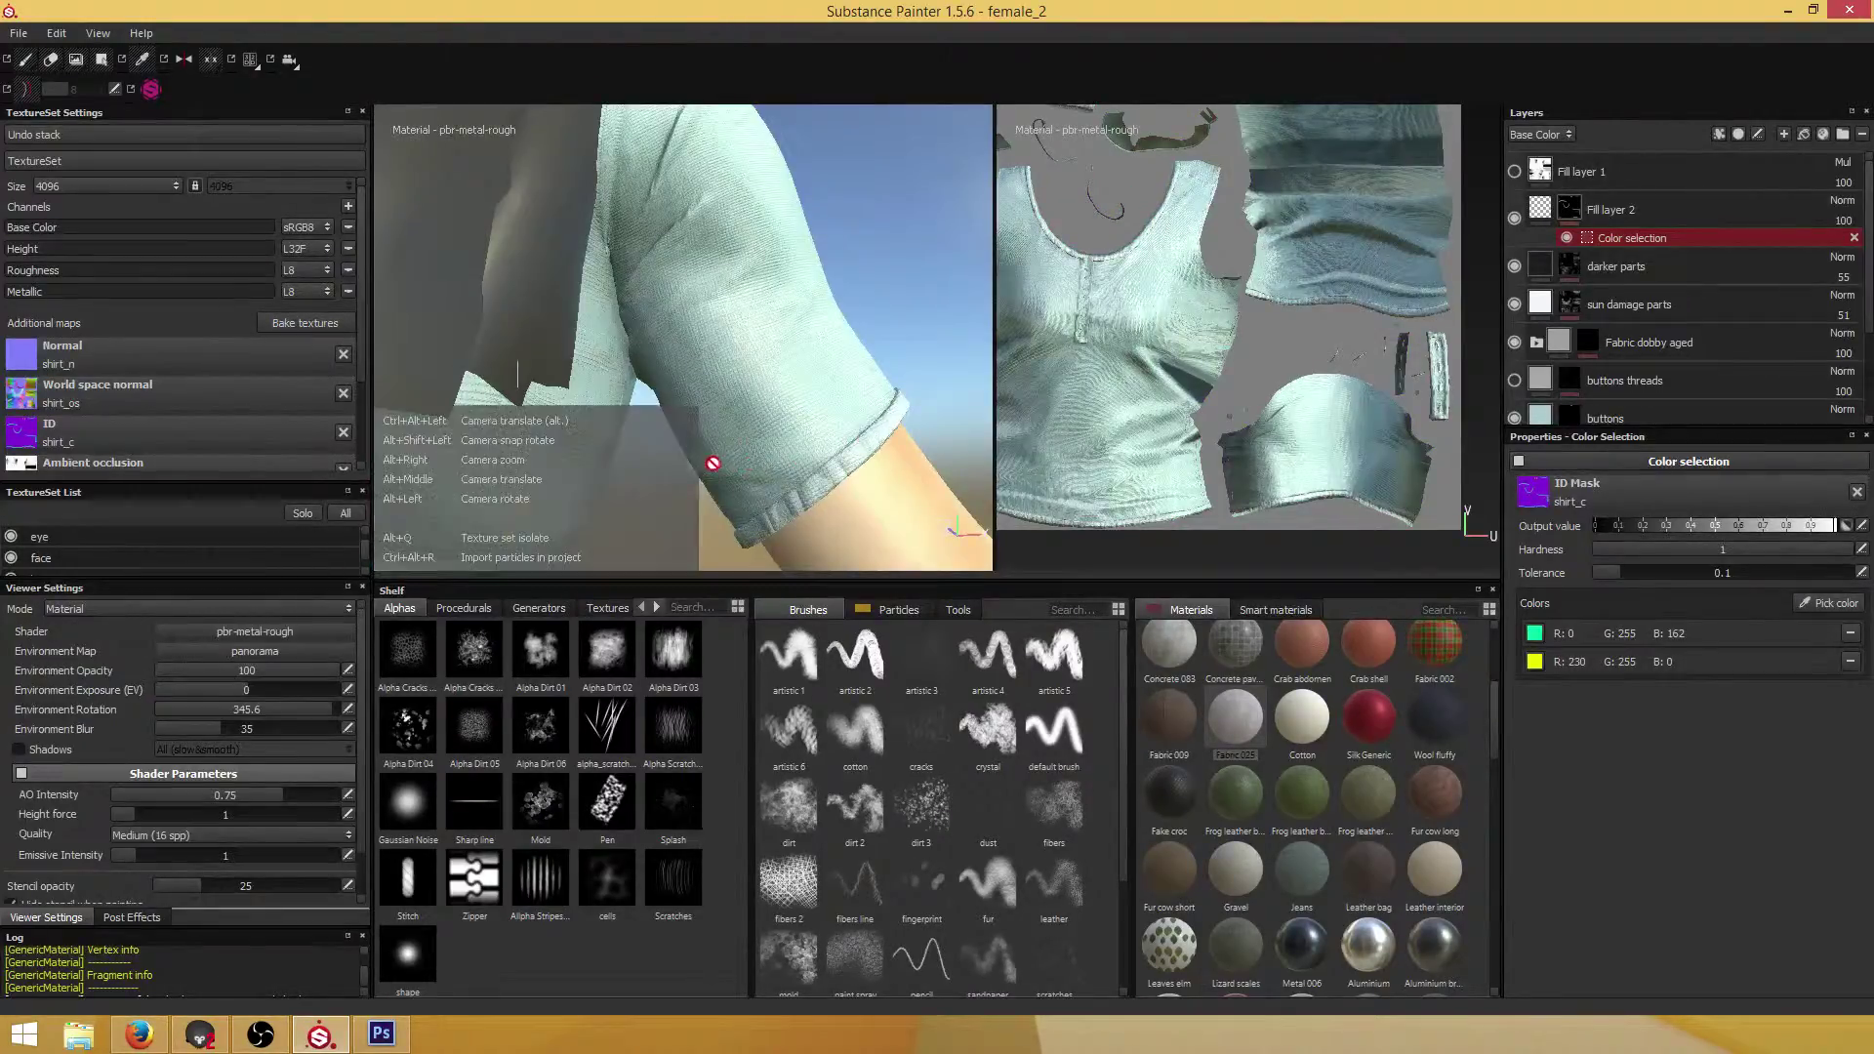
pyautogui.keyDown('alt'); pyautogui.moveTo(787, 423); pyautogui.dragTo(867, 335); pyautogui.keyUp('alt')
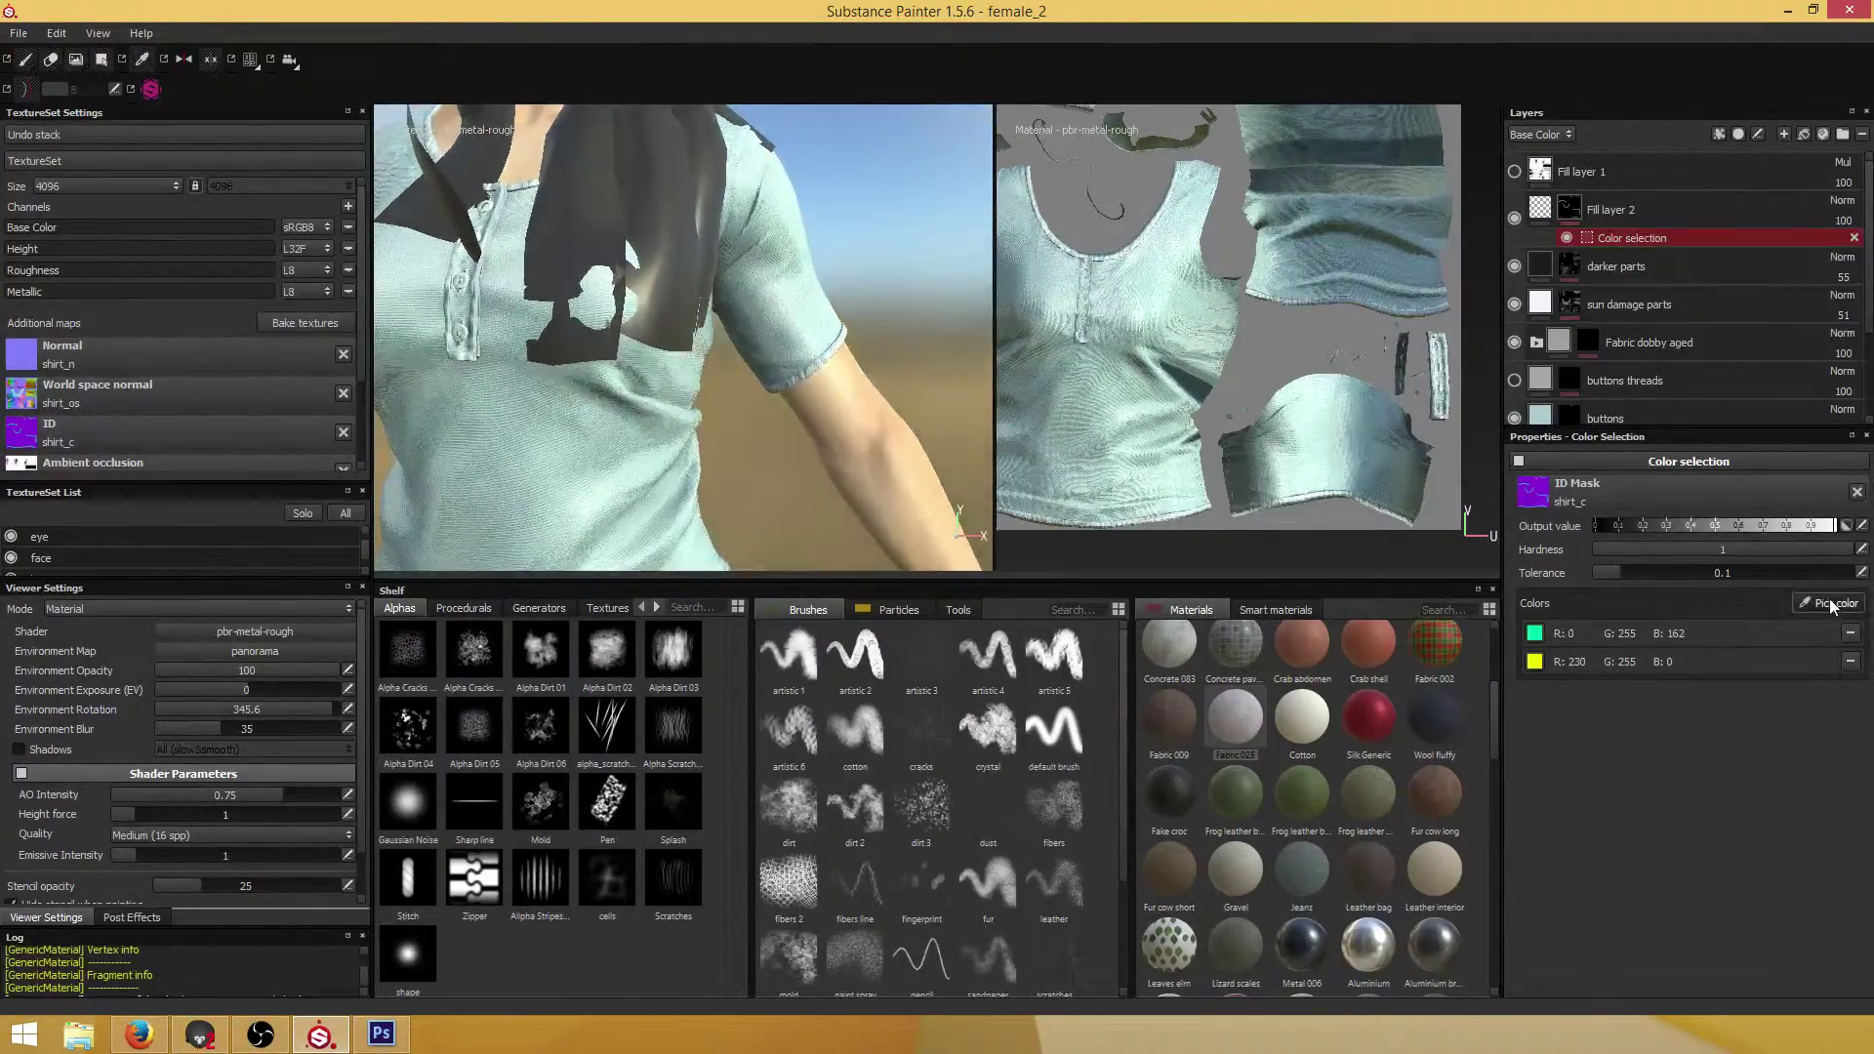
pyautogui.press('b')
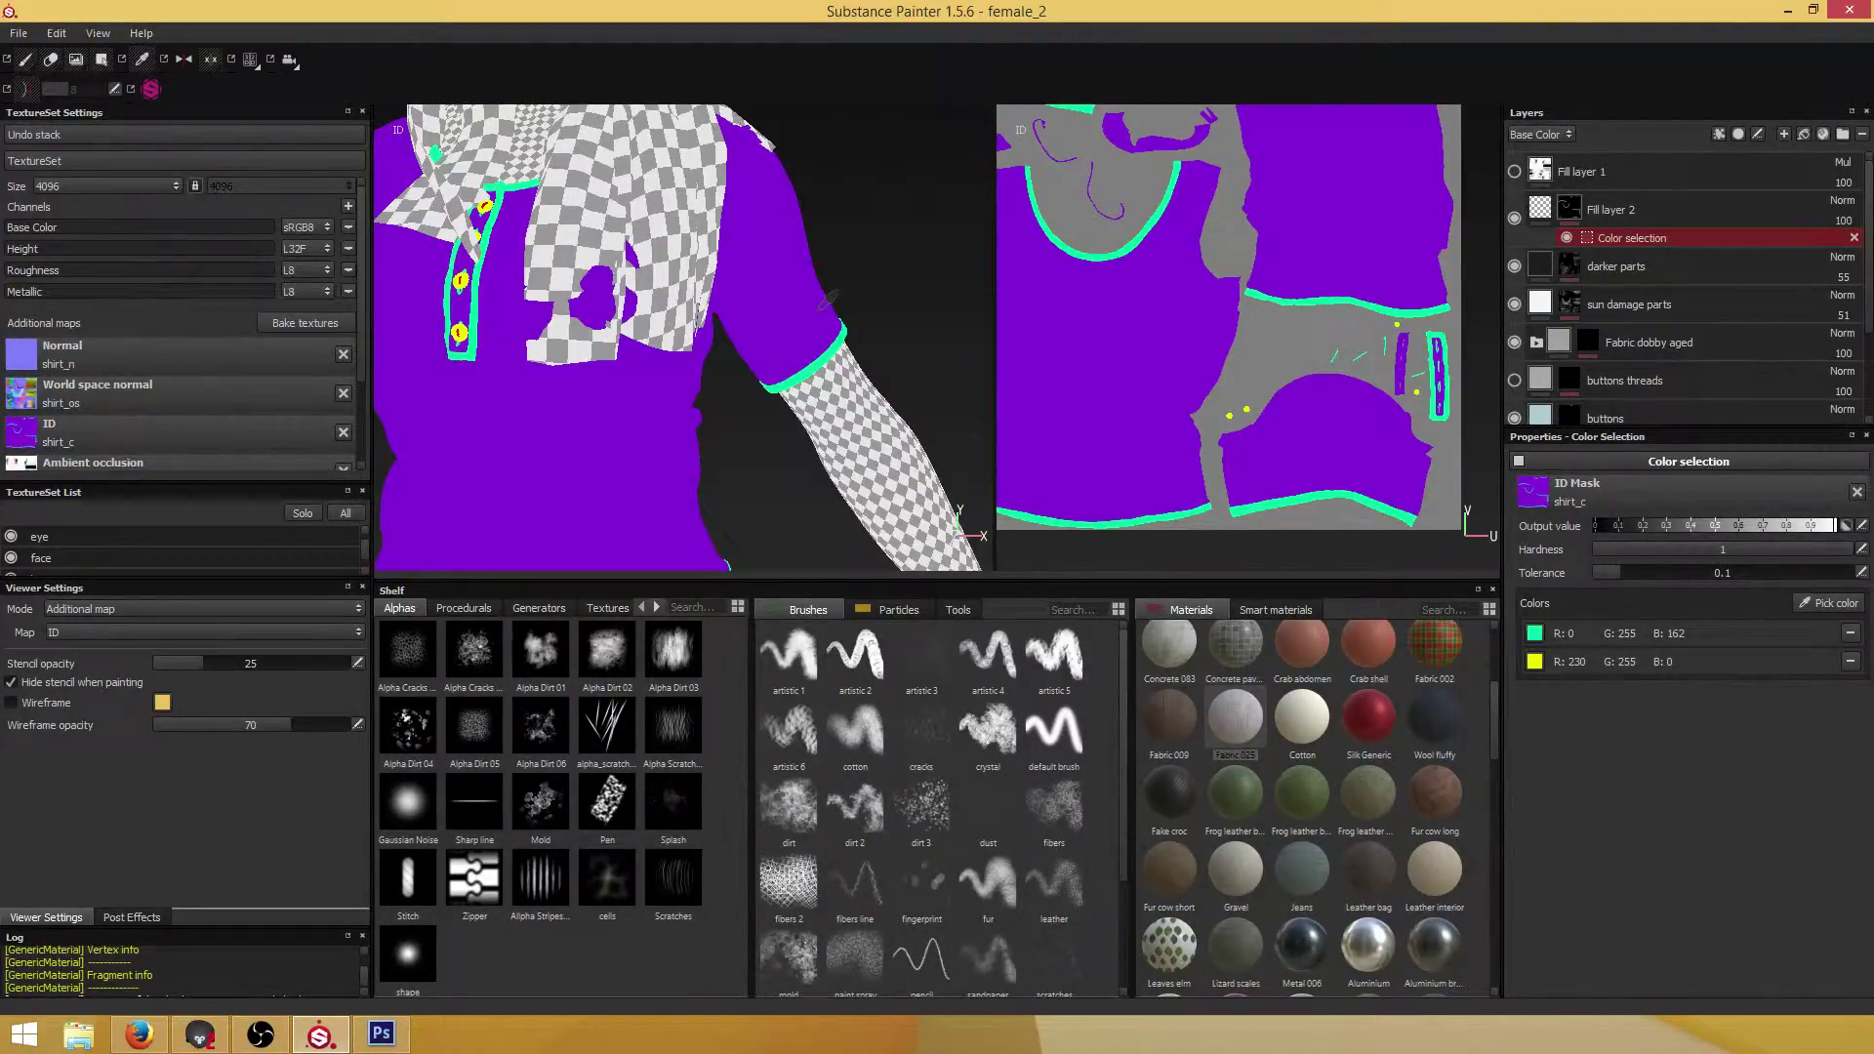
pyautogui.press('m')
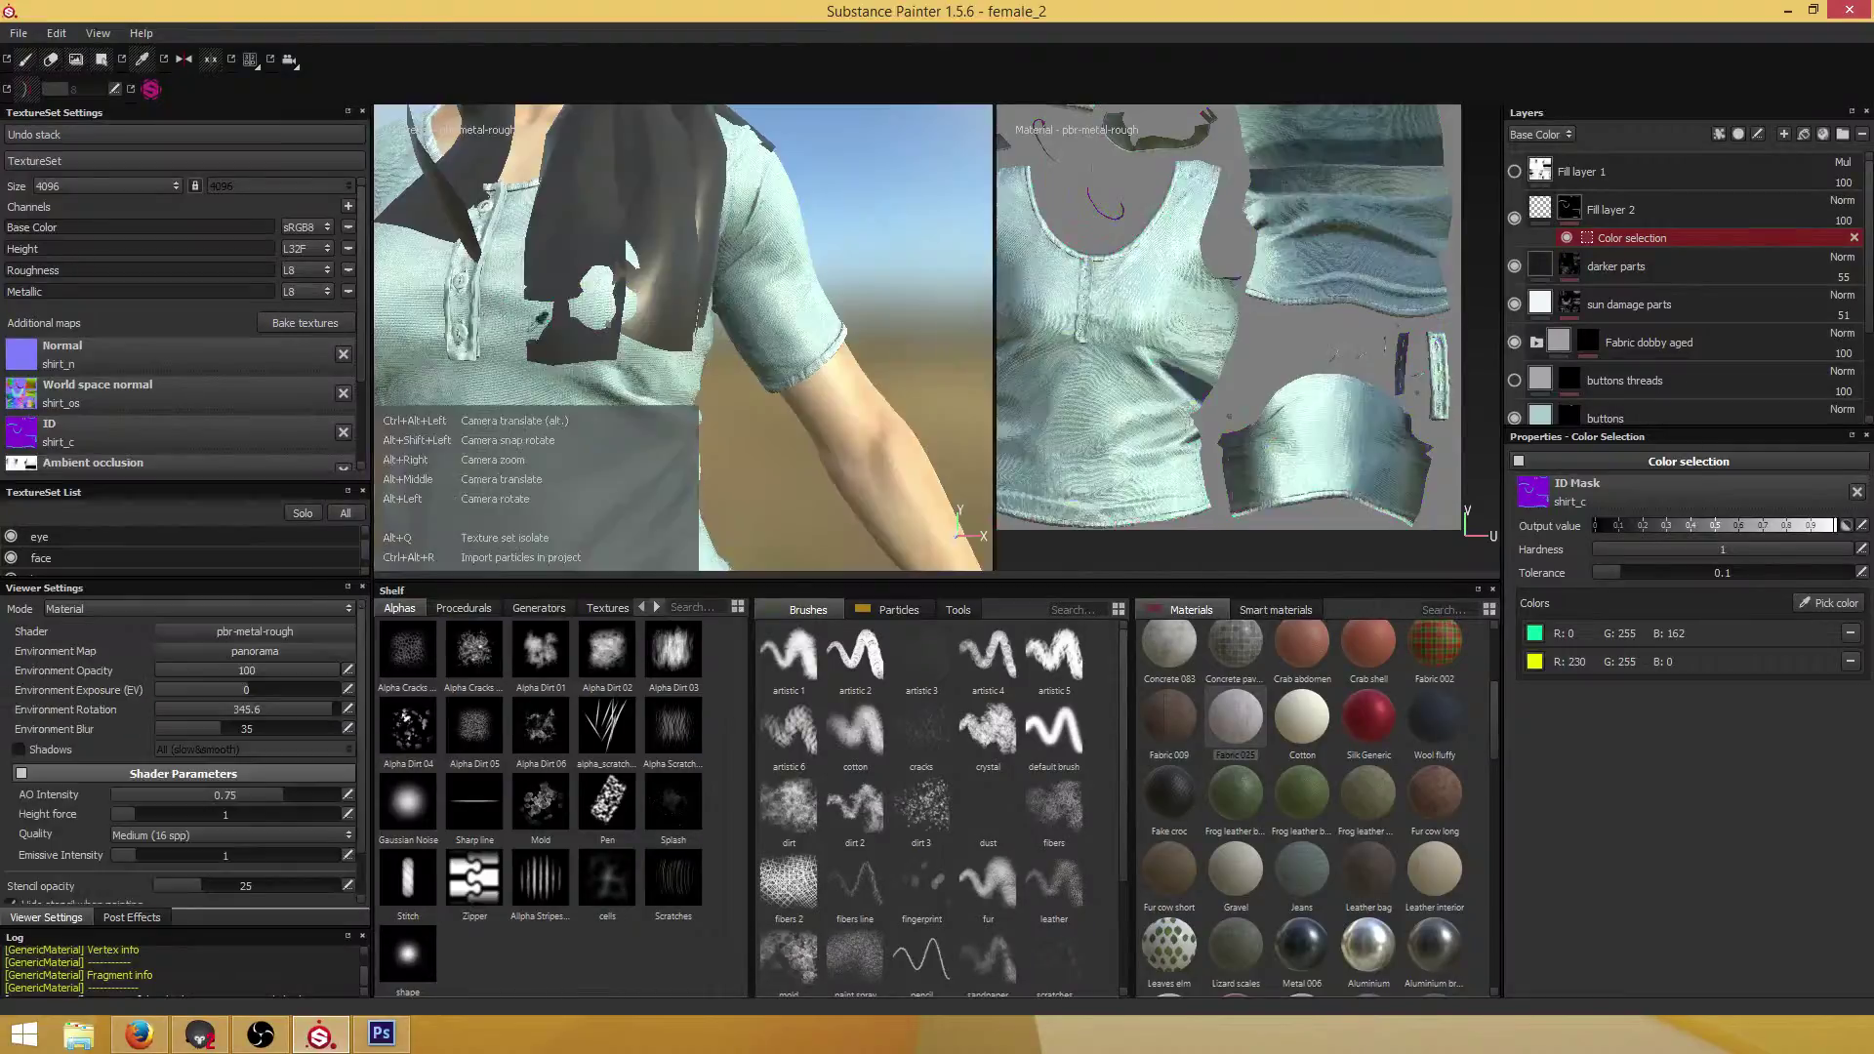
# Add the red ID color at the center of the button to Fill layer 2's color selection
pyautogui.keyDown('alt'); pyautogui.moveTo(736, 380); pyautogui.dragTo(745, 448); pyautogui.keyUp('alt')
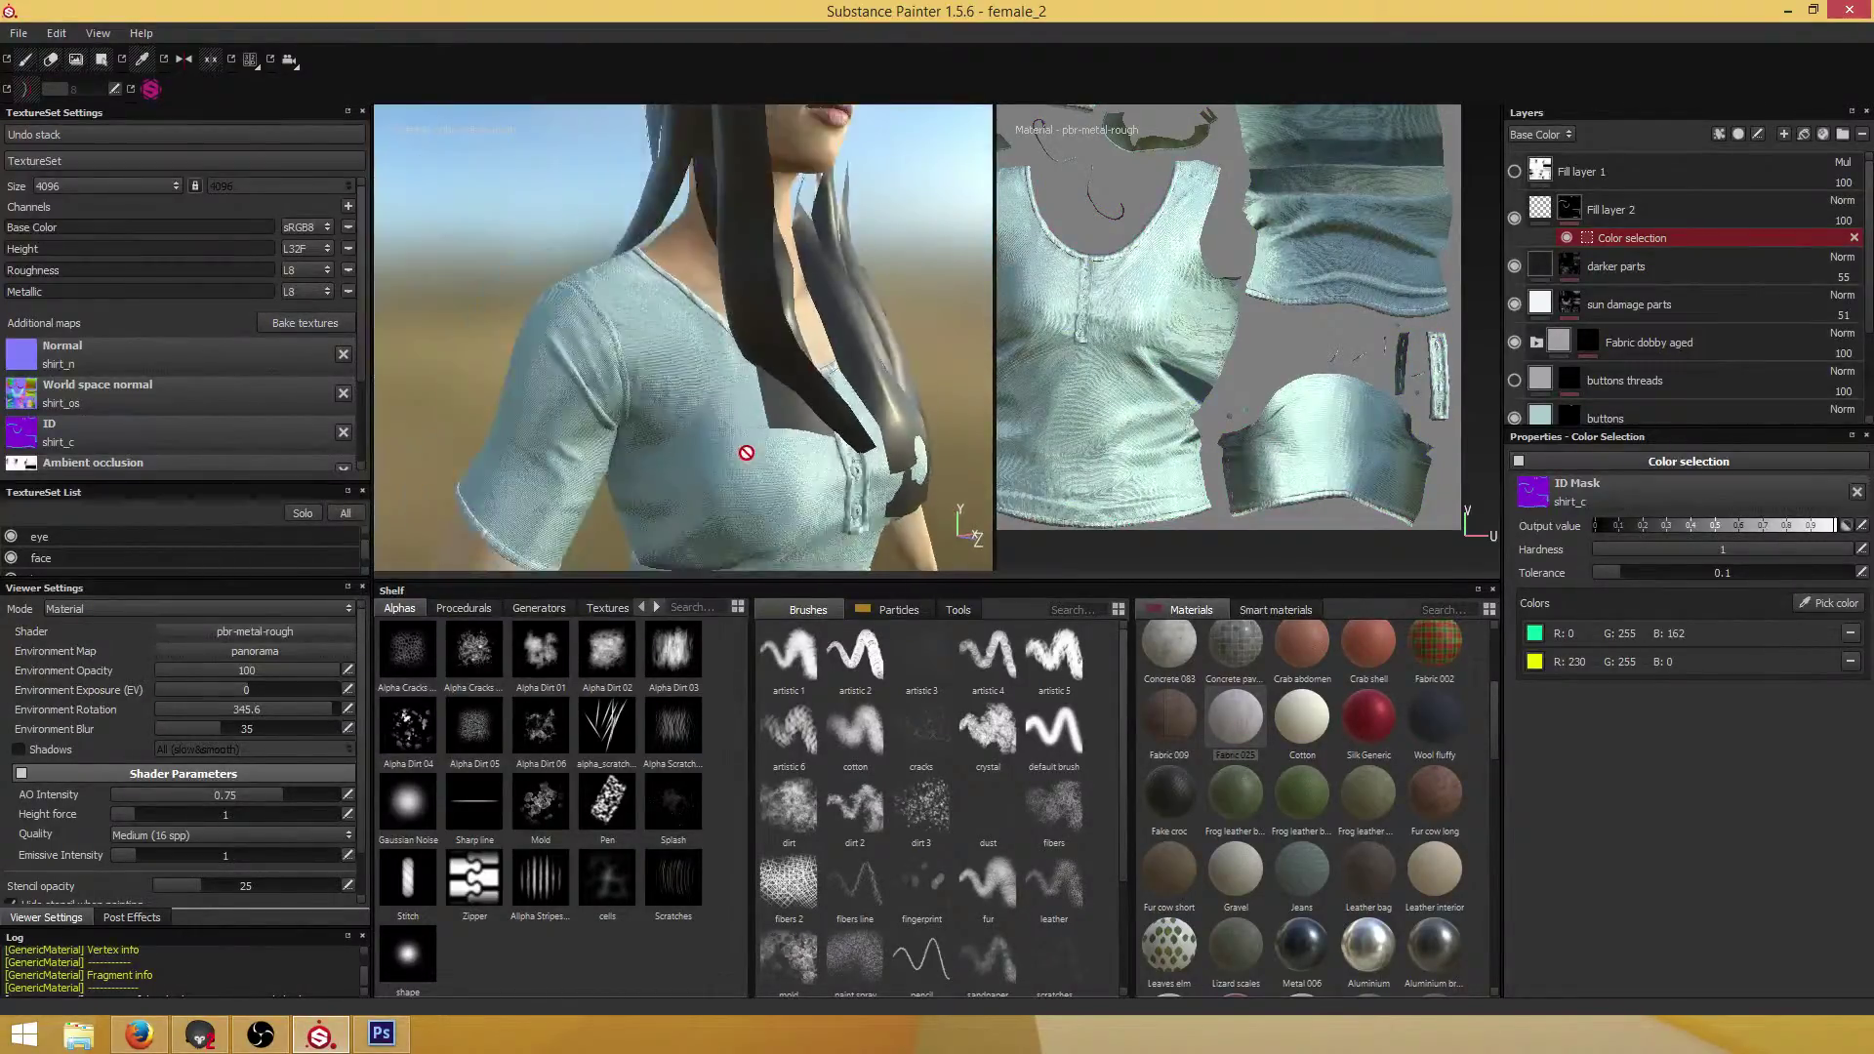
pyautogui.scroll(5, 745, 443)
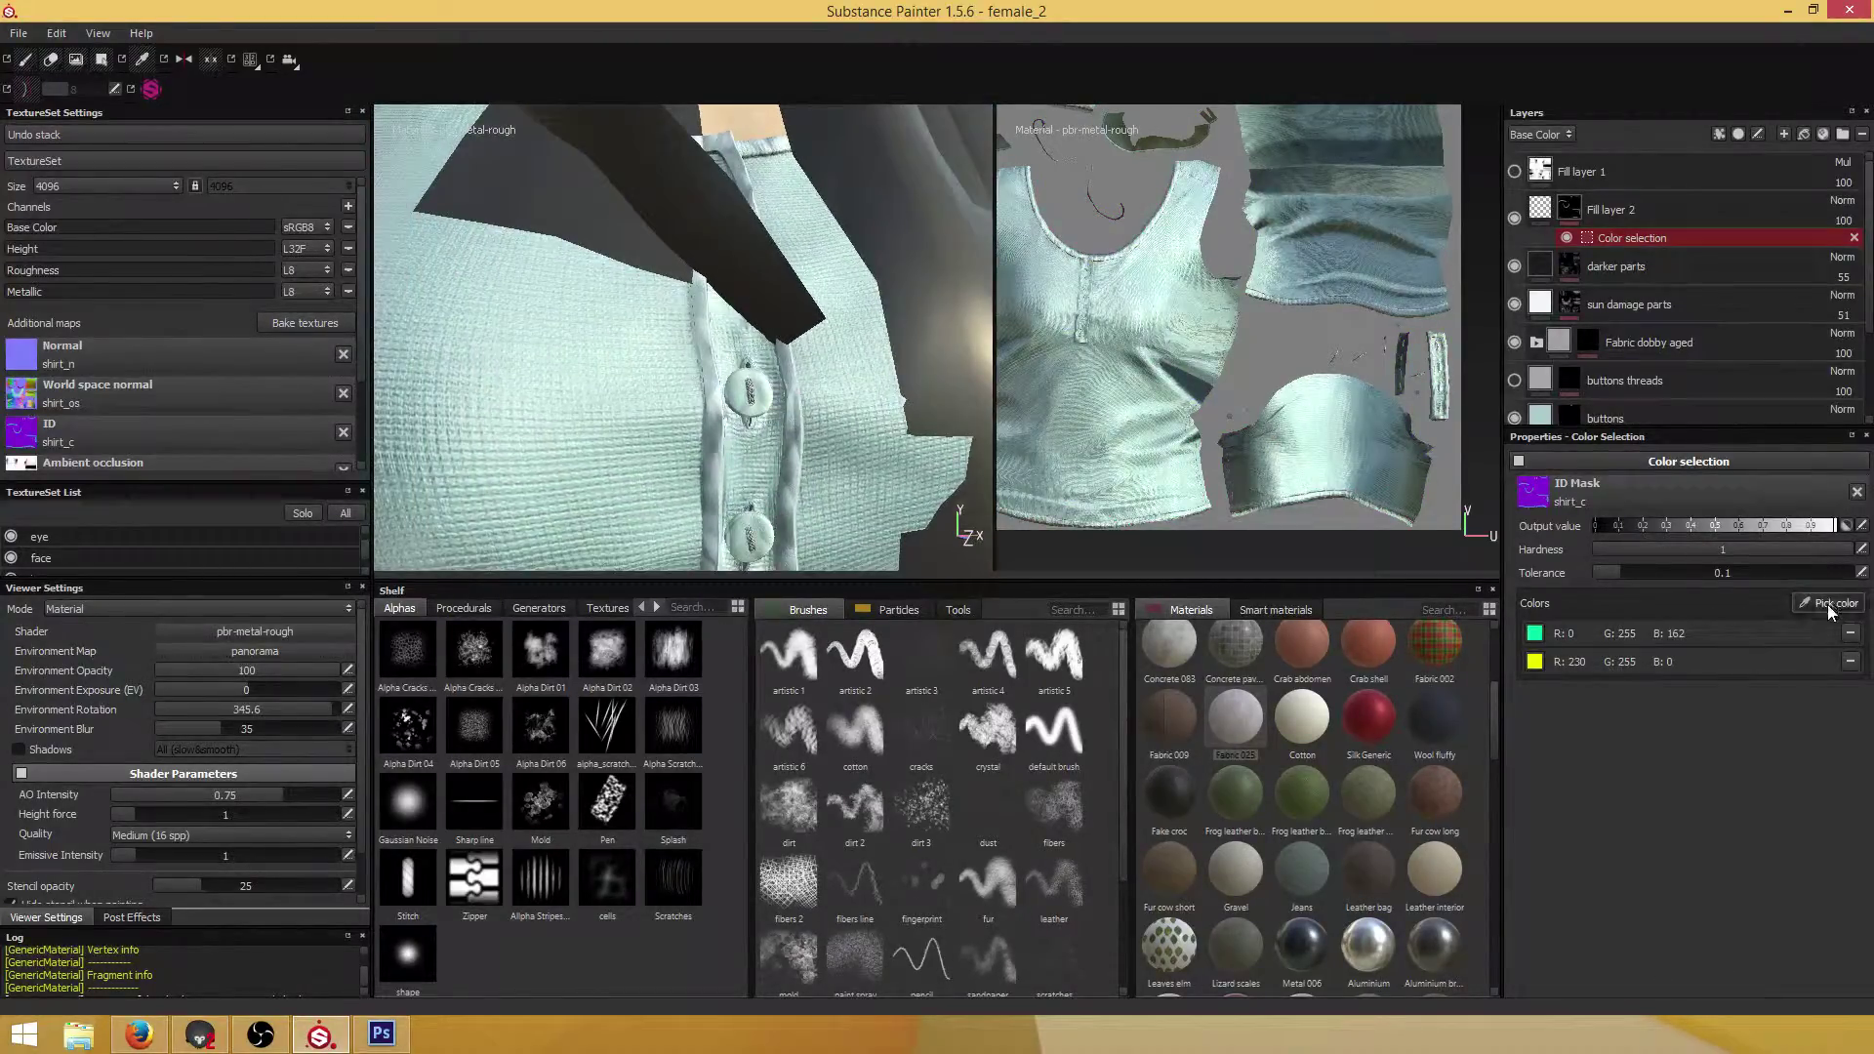
pyautogui.click(1829, 605)
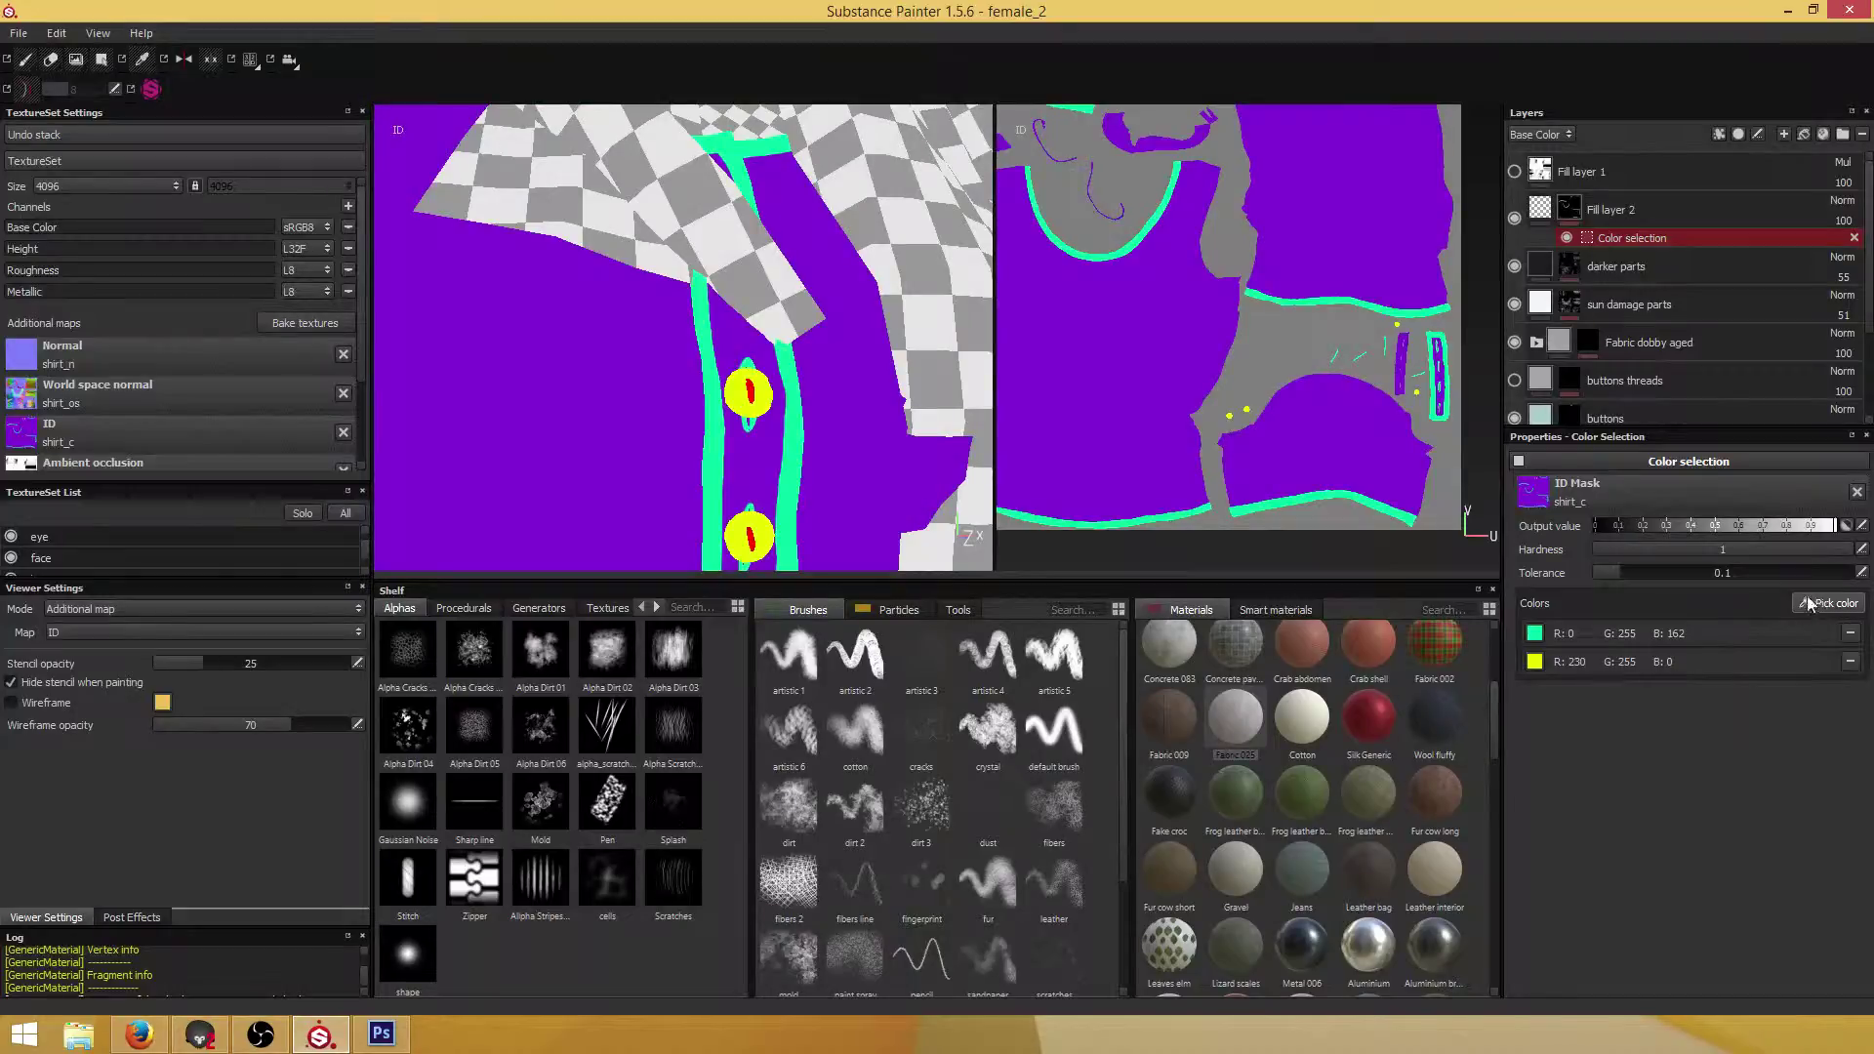
pyautogui.click(755, 379)
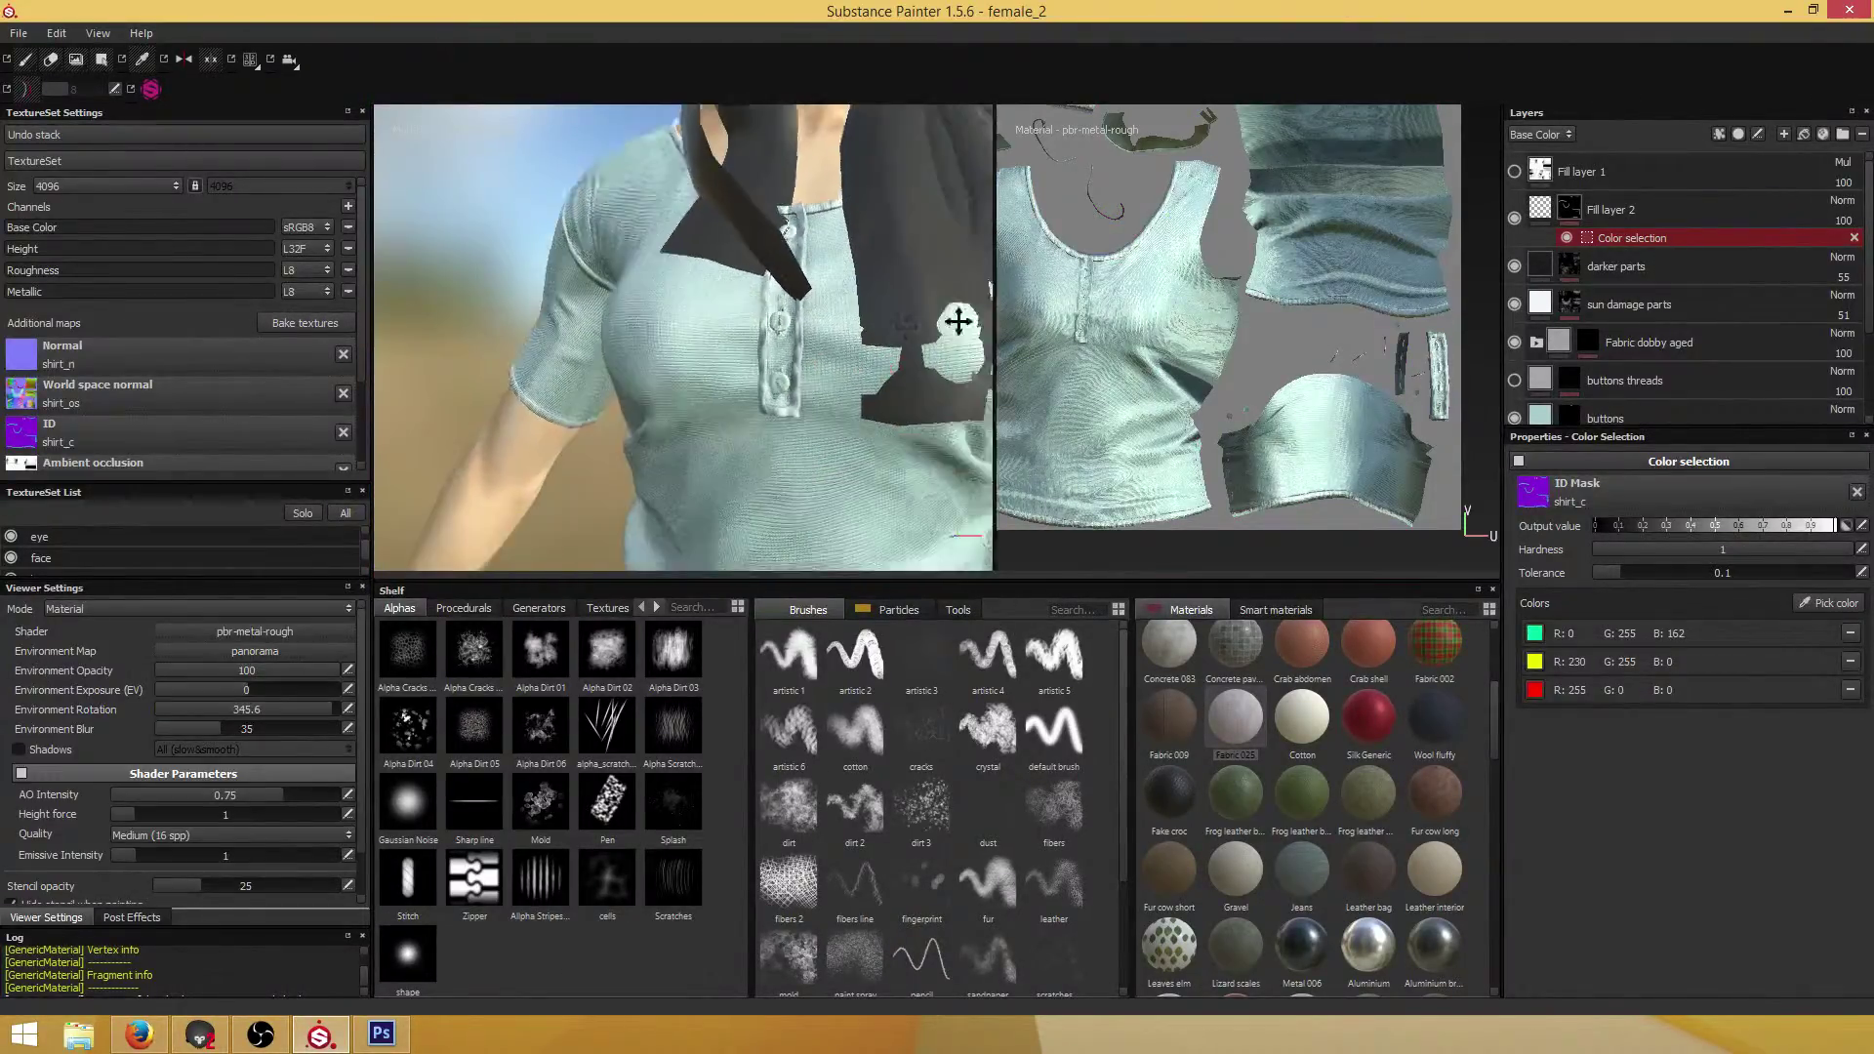
# Select Fill layer 2's material and compare the shirt with Fill layer 1 shown and hidden
pyautogui.click(1539, 208)
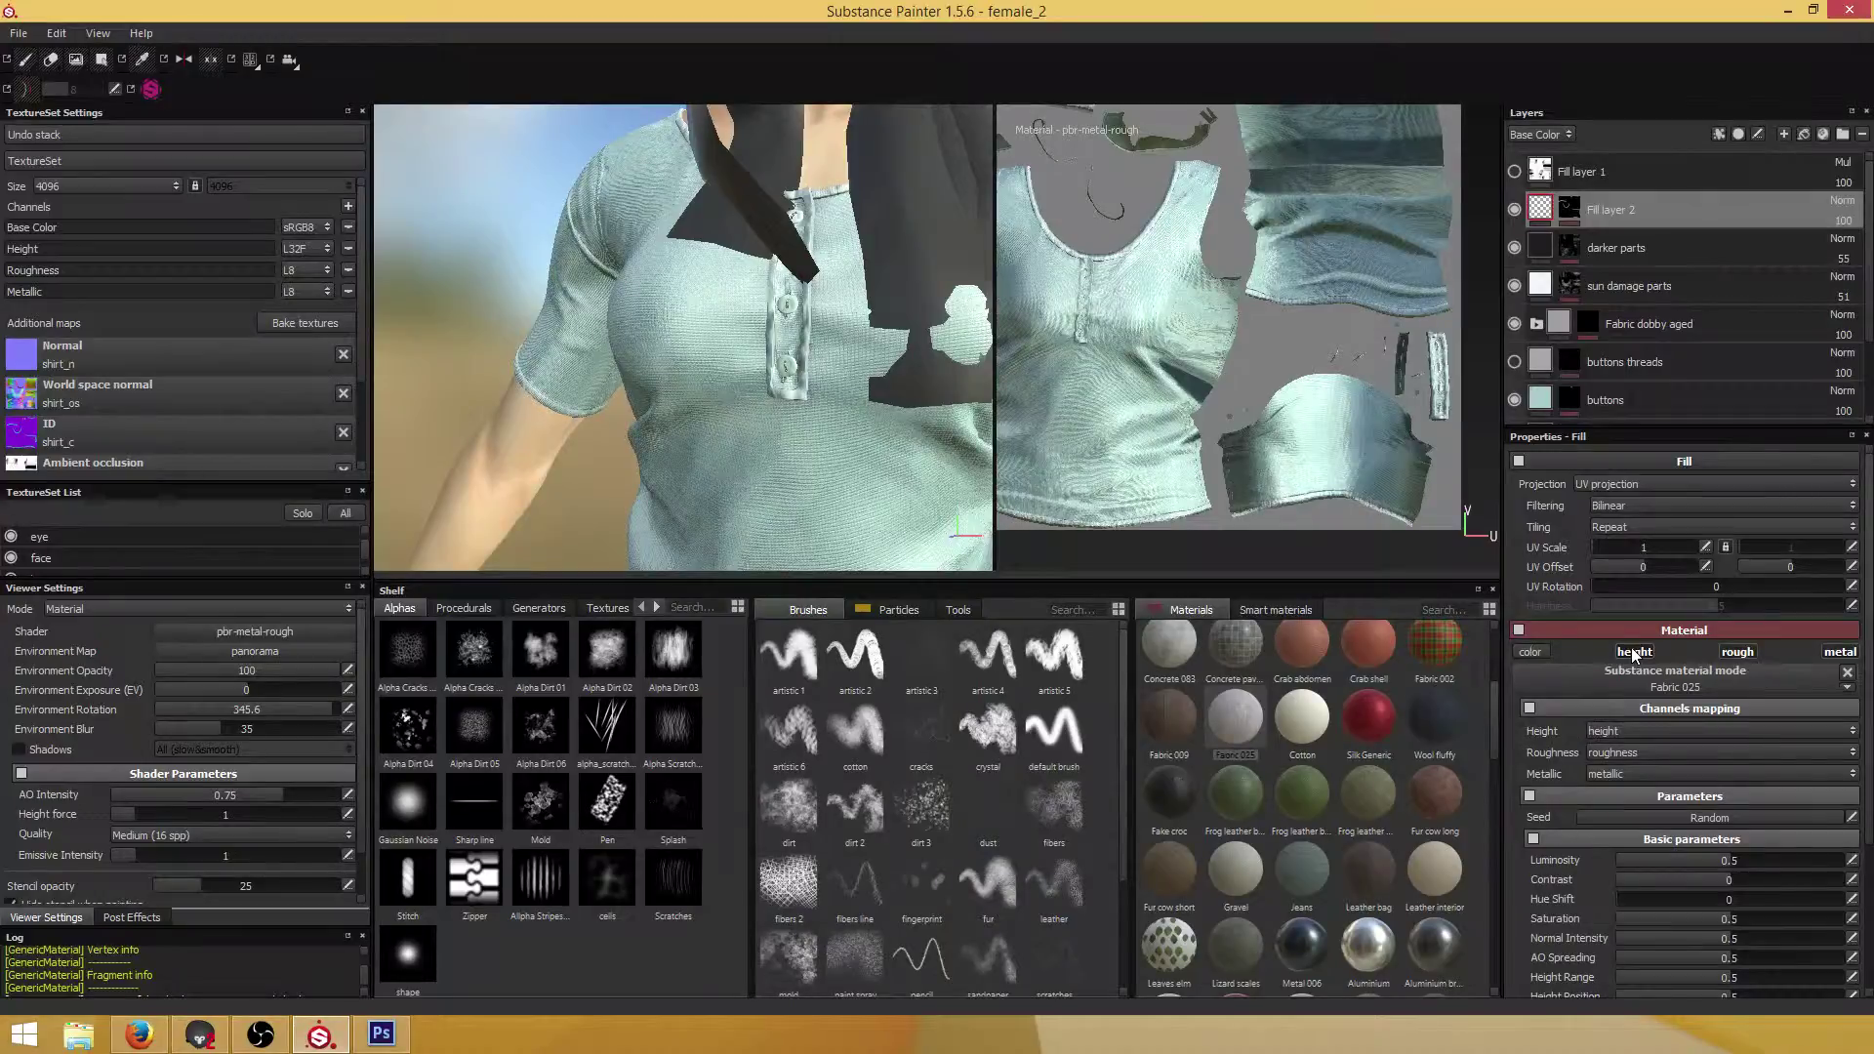
pyautogui.moveTo(590, 405)
pyautogui.keyDown('alt'); pyautogui.mouseDown()
pyautogui.moveTo(816, 452)
pyautogui.moveTo(712, 361)
pyautogui.moveTo(736, 385)
pyautogui.moveTo(712, 384)
pyautogui.mouseUp(); pyautogui.keyUp('alt')
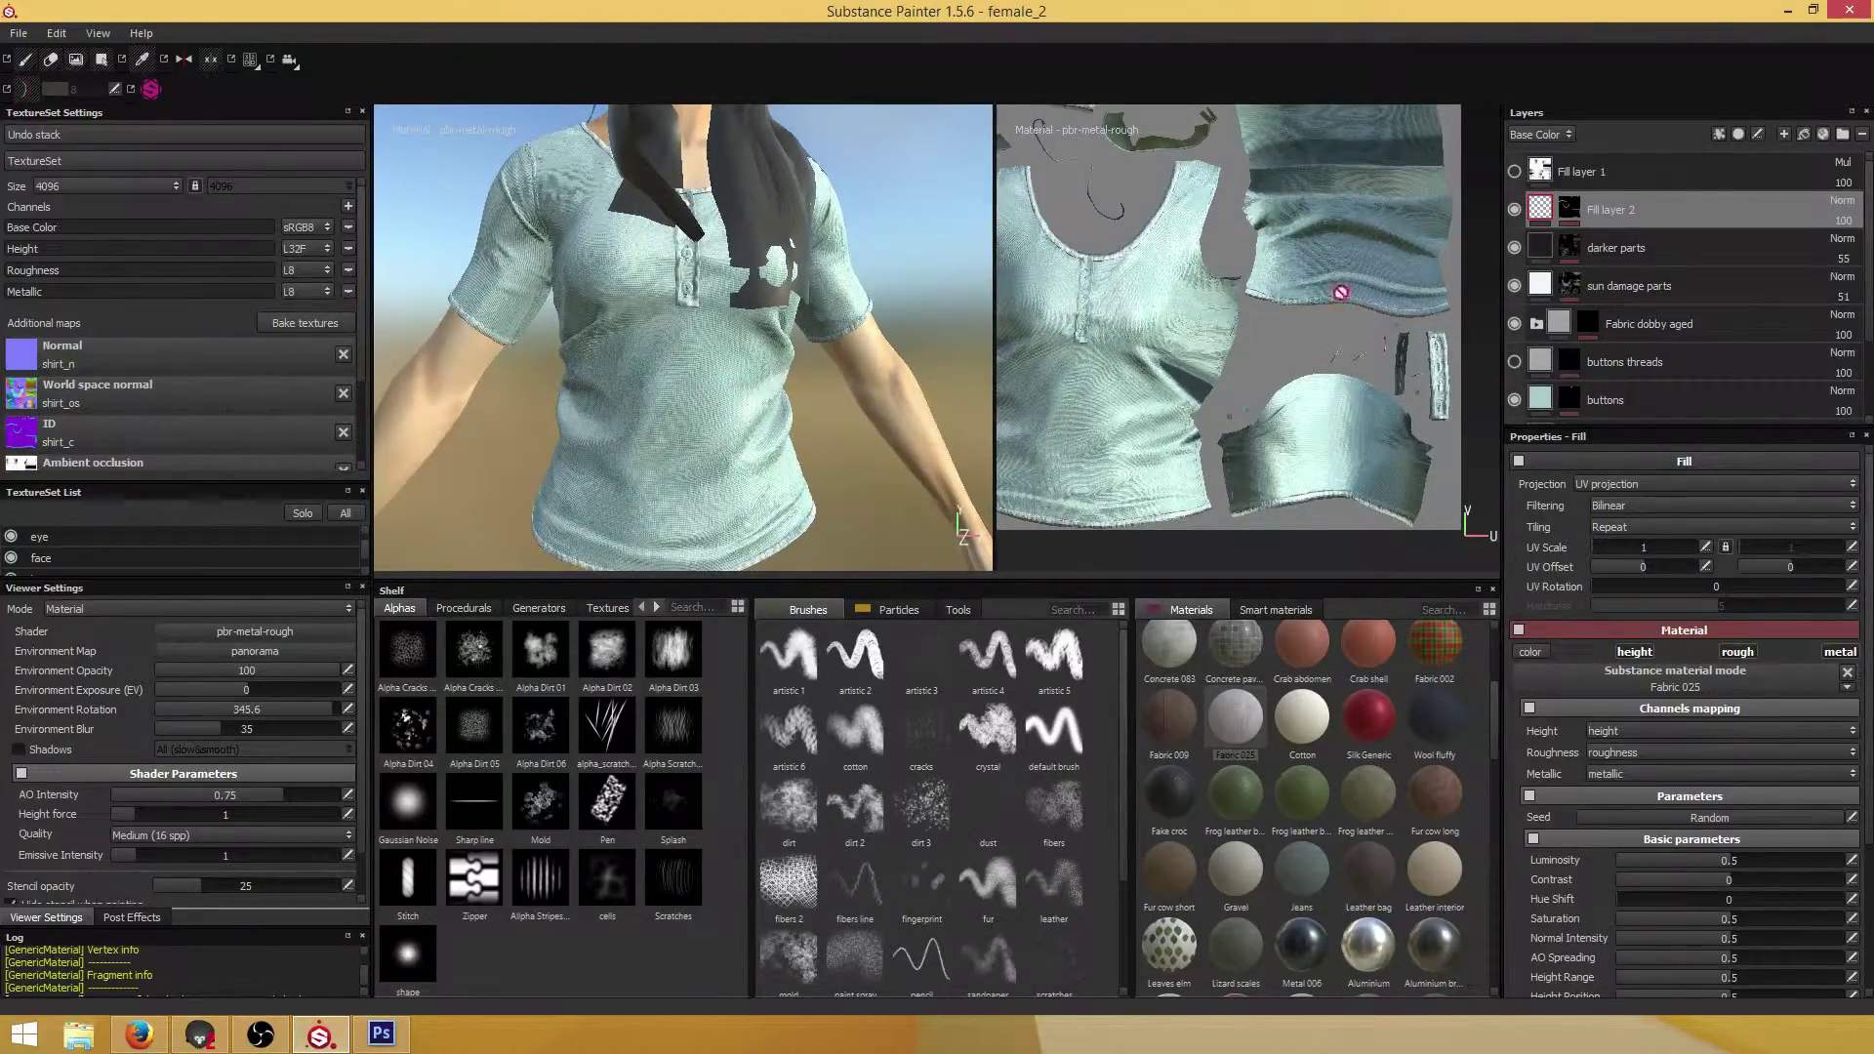
pyautogui.click(1514, 171)
pyautogui.click(1515, 172)
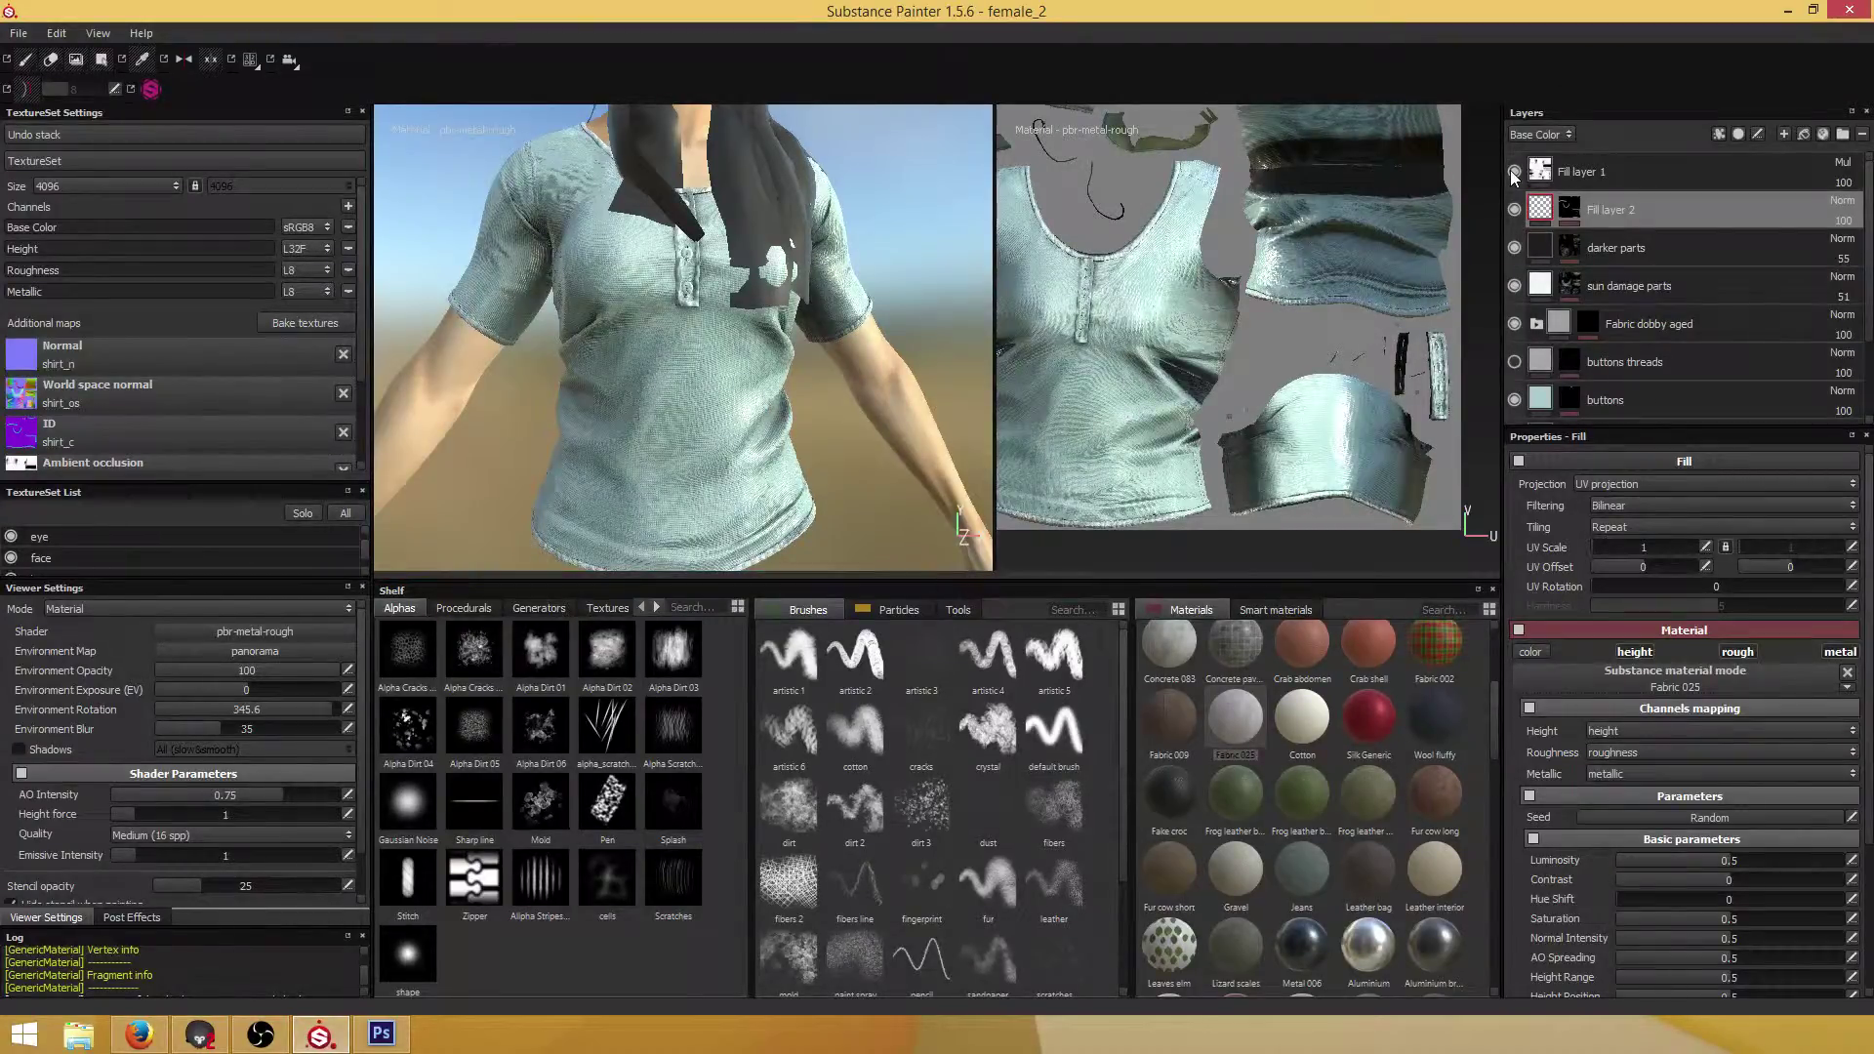
pyautogui.click(1514, 171)
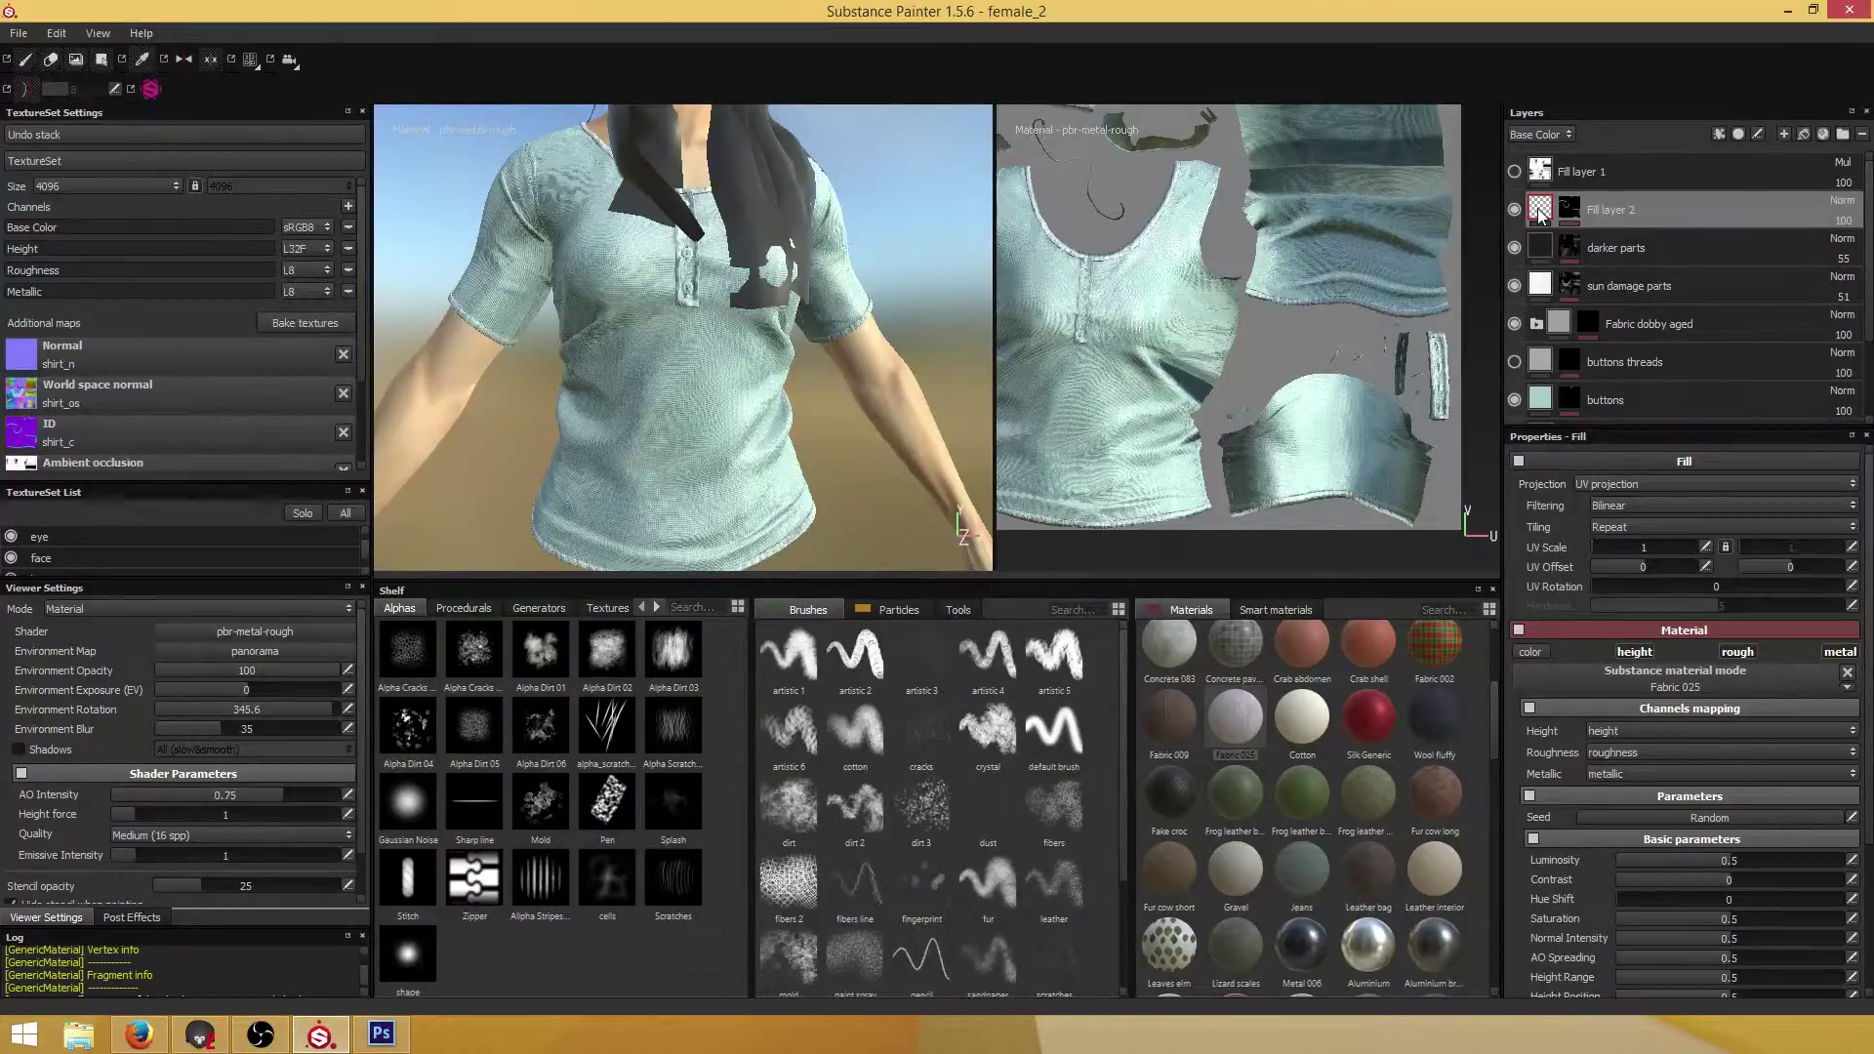
# Preview Fill layer 2 with its color channel enabled, and disable the channel again
pyautogui.moveTo(1540, 216)
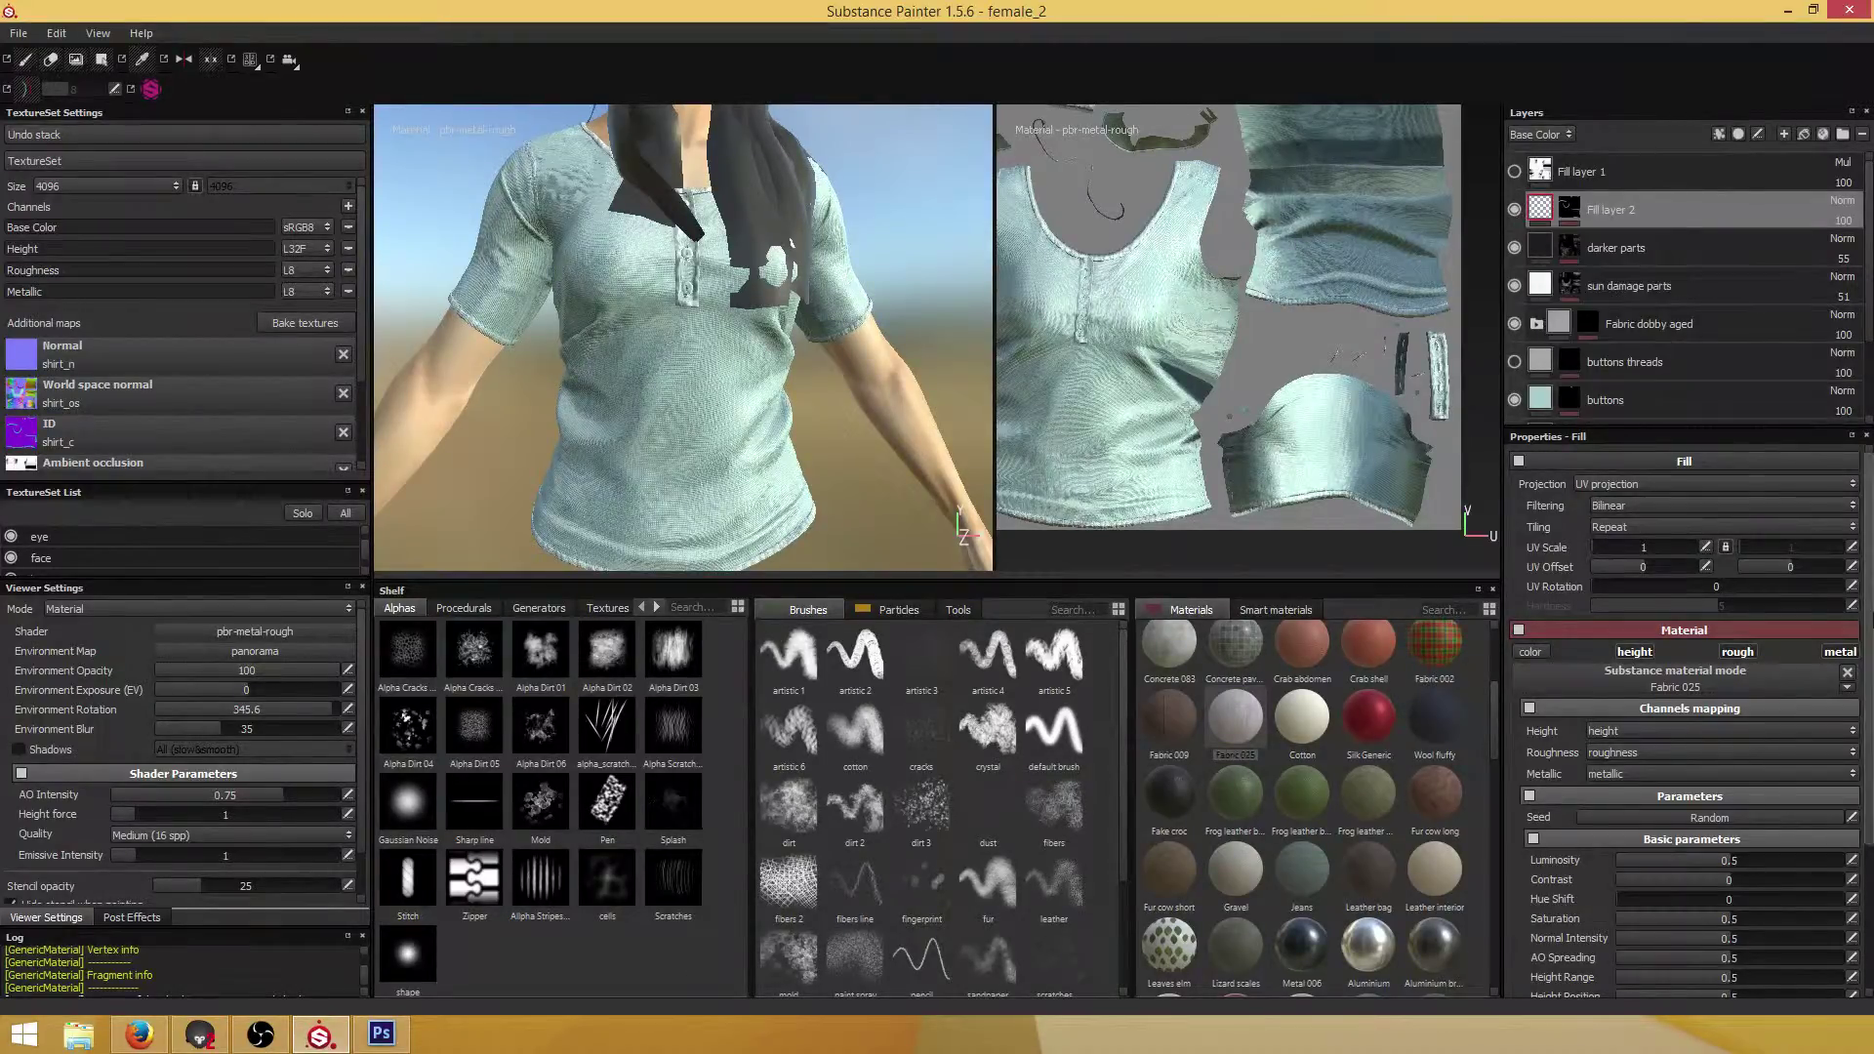
pyautogui.click(1531, 649)
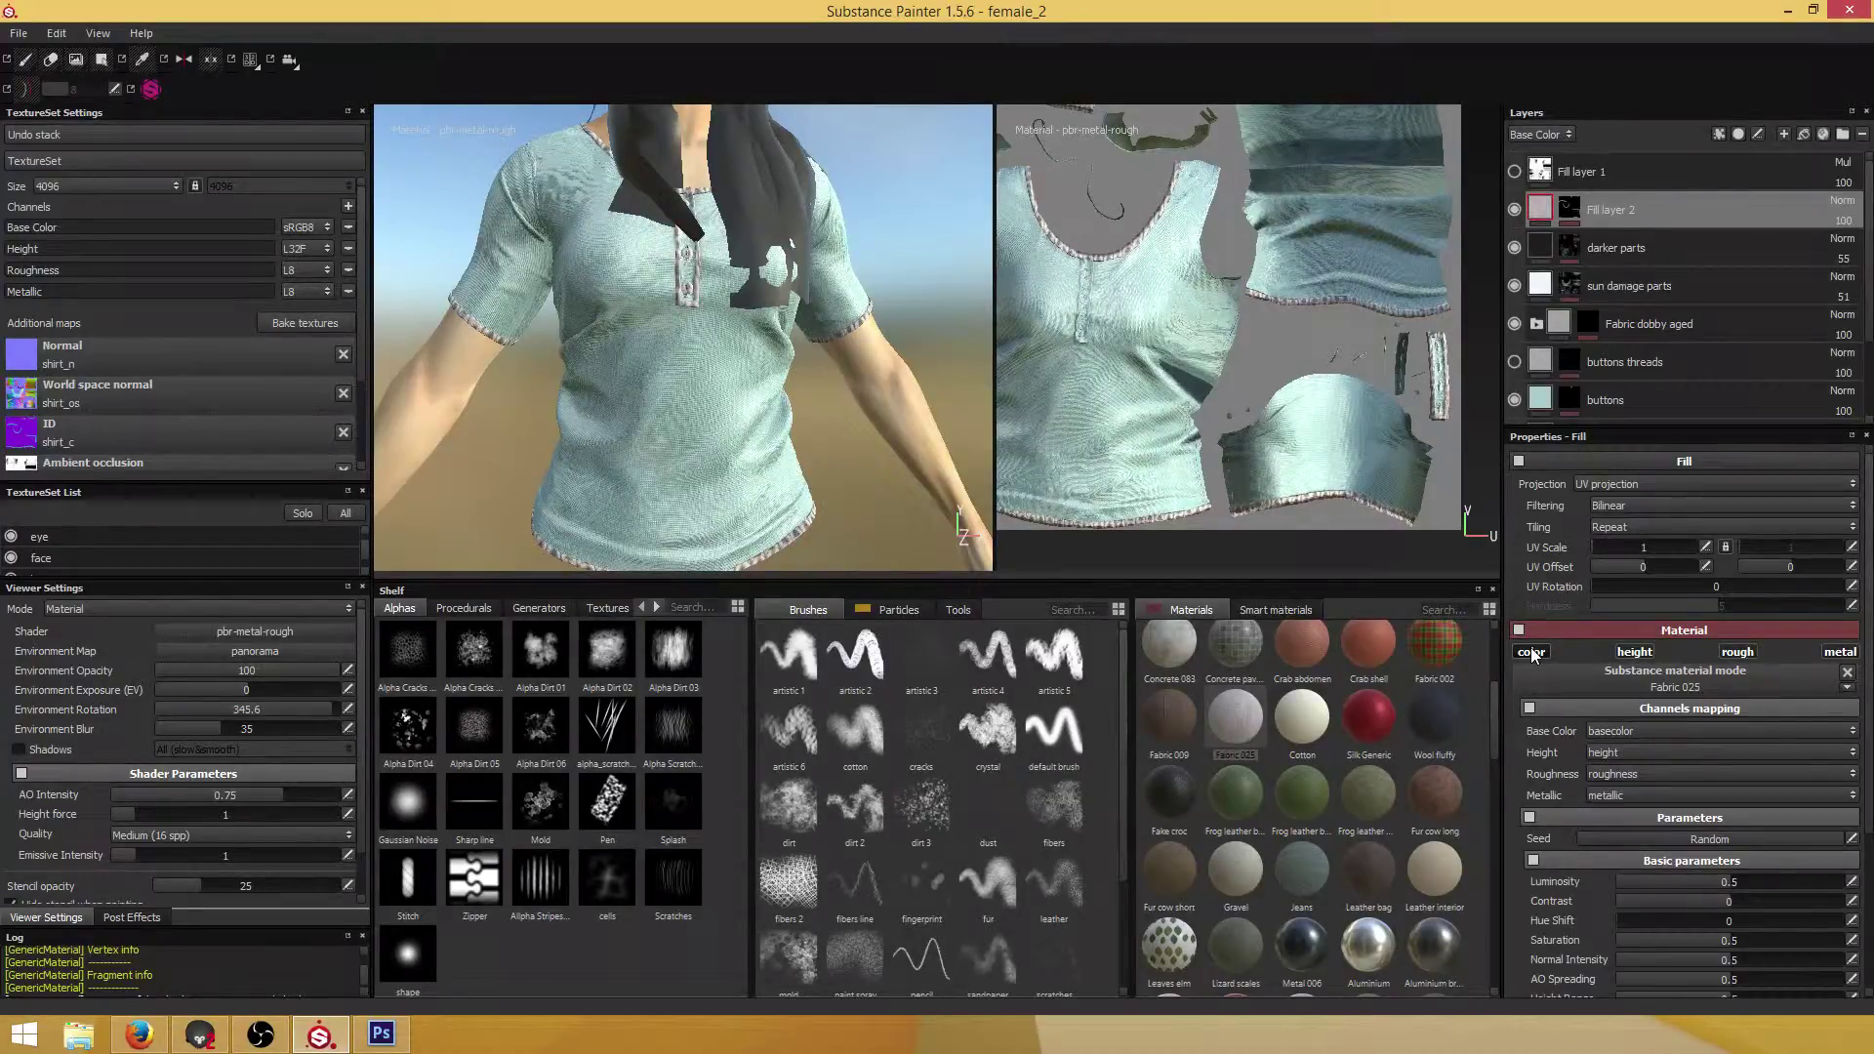
pyautogui.click(1532, 652)
# Add the purple ID color of the shirt's main body to Fill layer 2's color selection
pyautogui.click(1646, 244)
pyautogui.click(1555, 214)
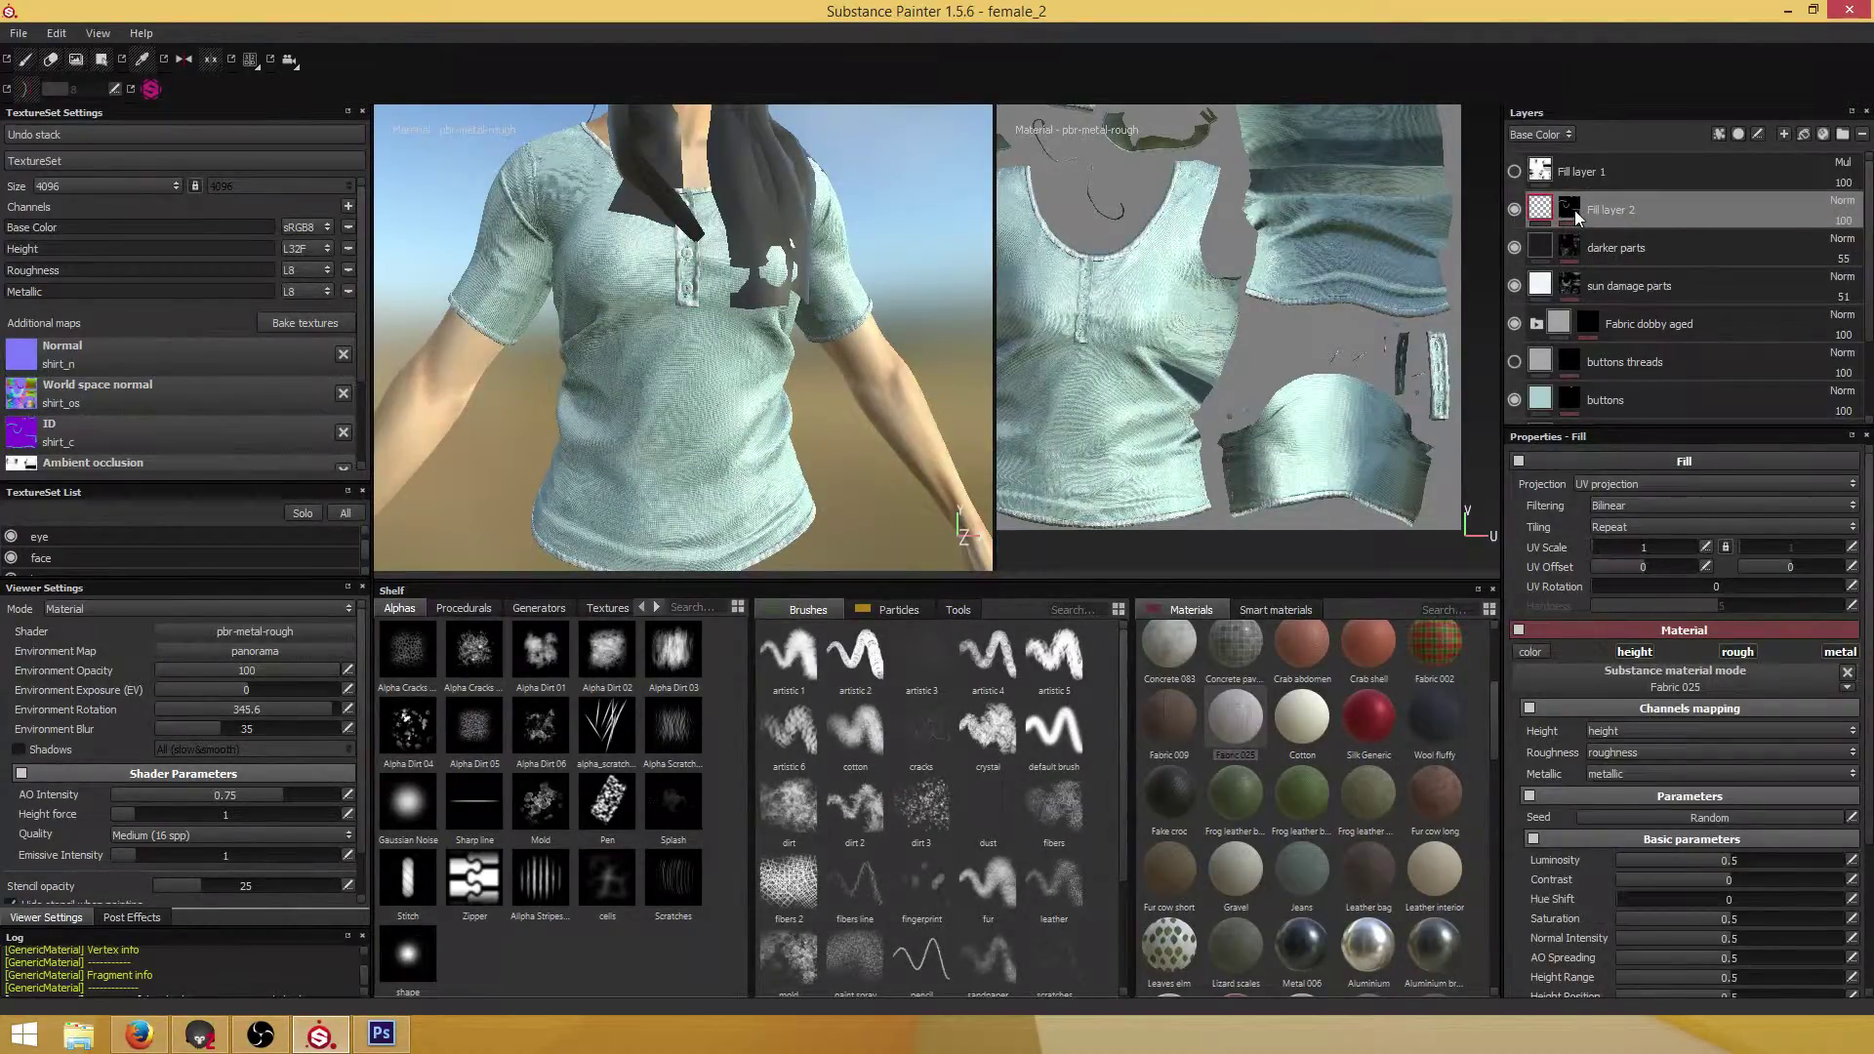
pyautogui.rightClick(1574, 209)
pyautogui.click(1607, 236)
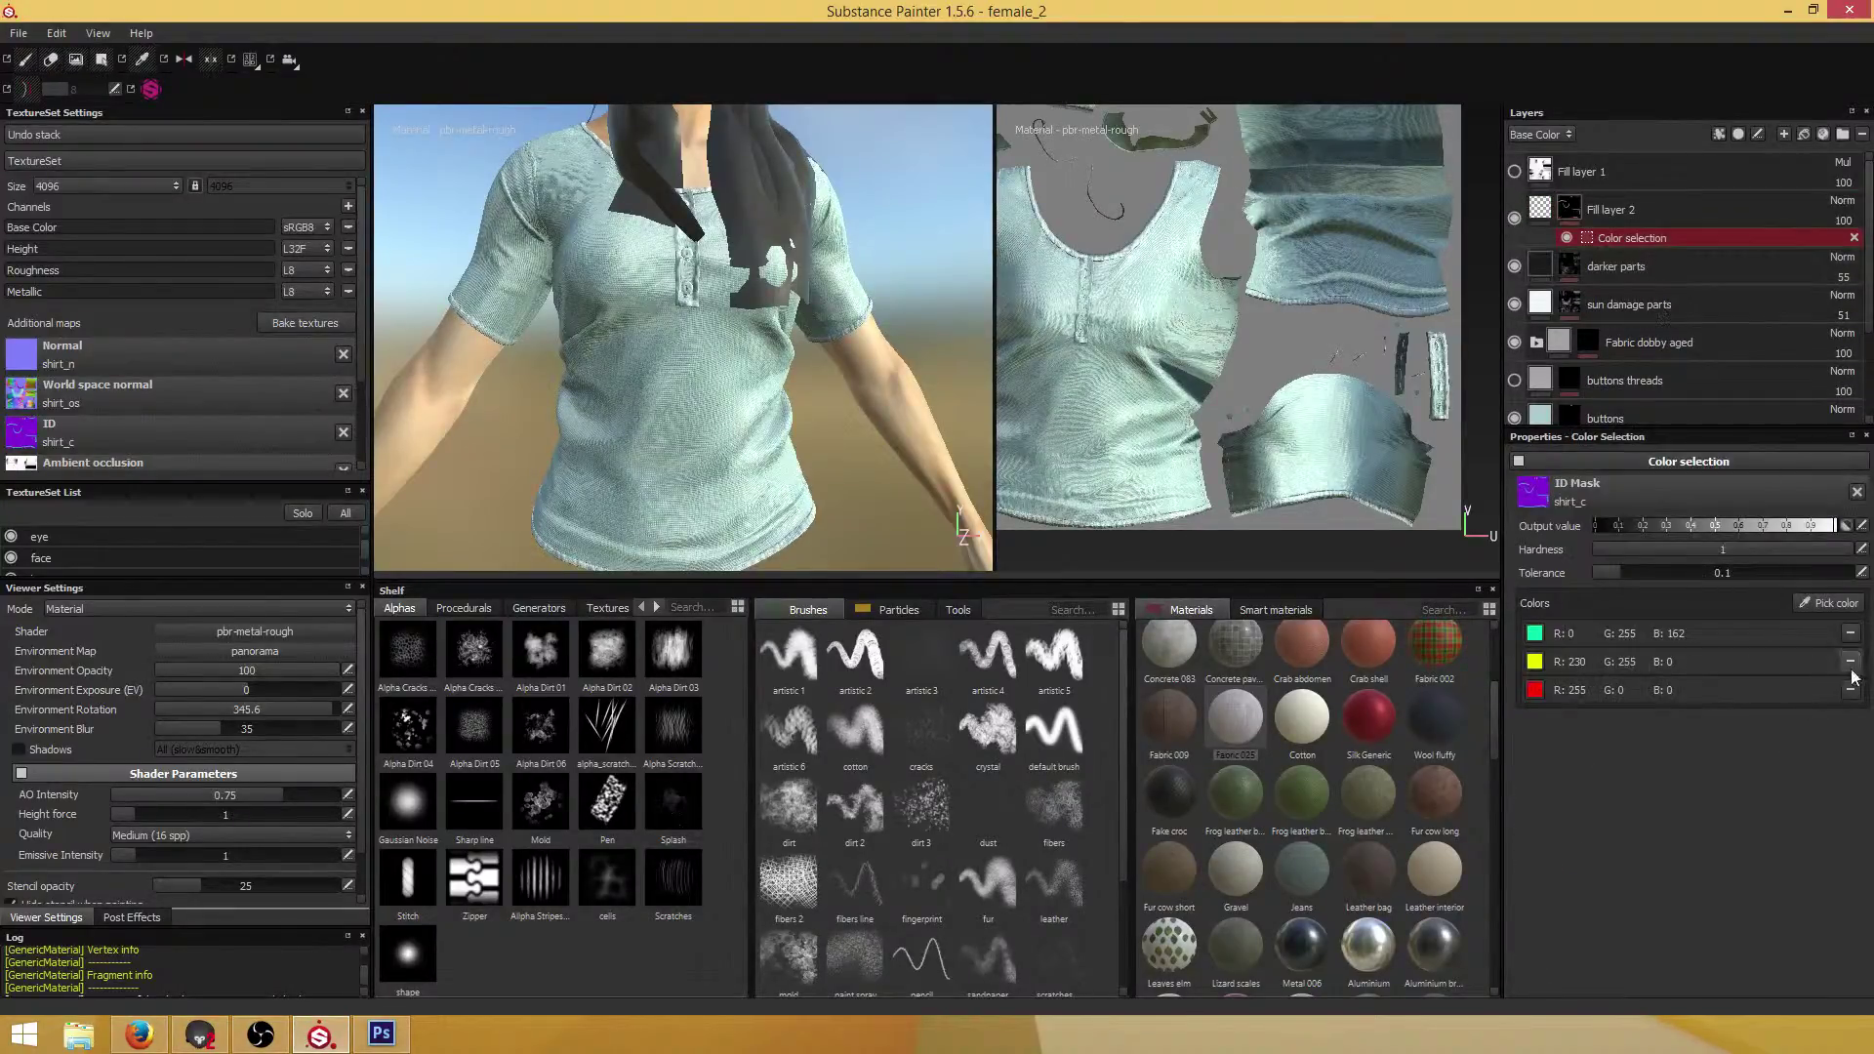
pyautogui.click(1830, 603)
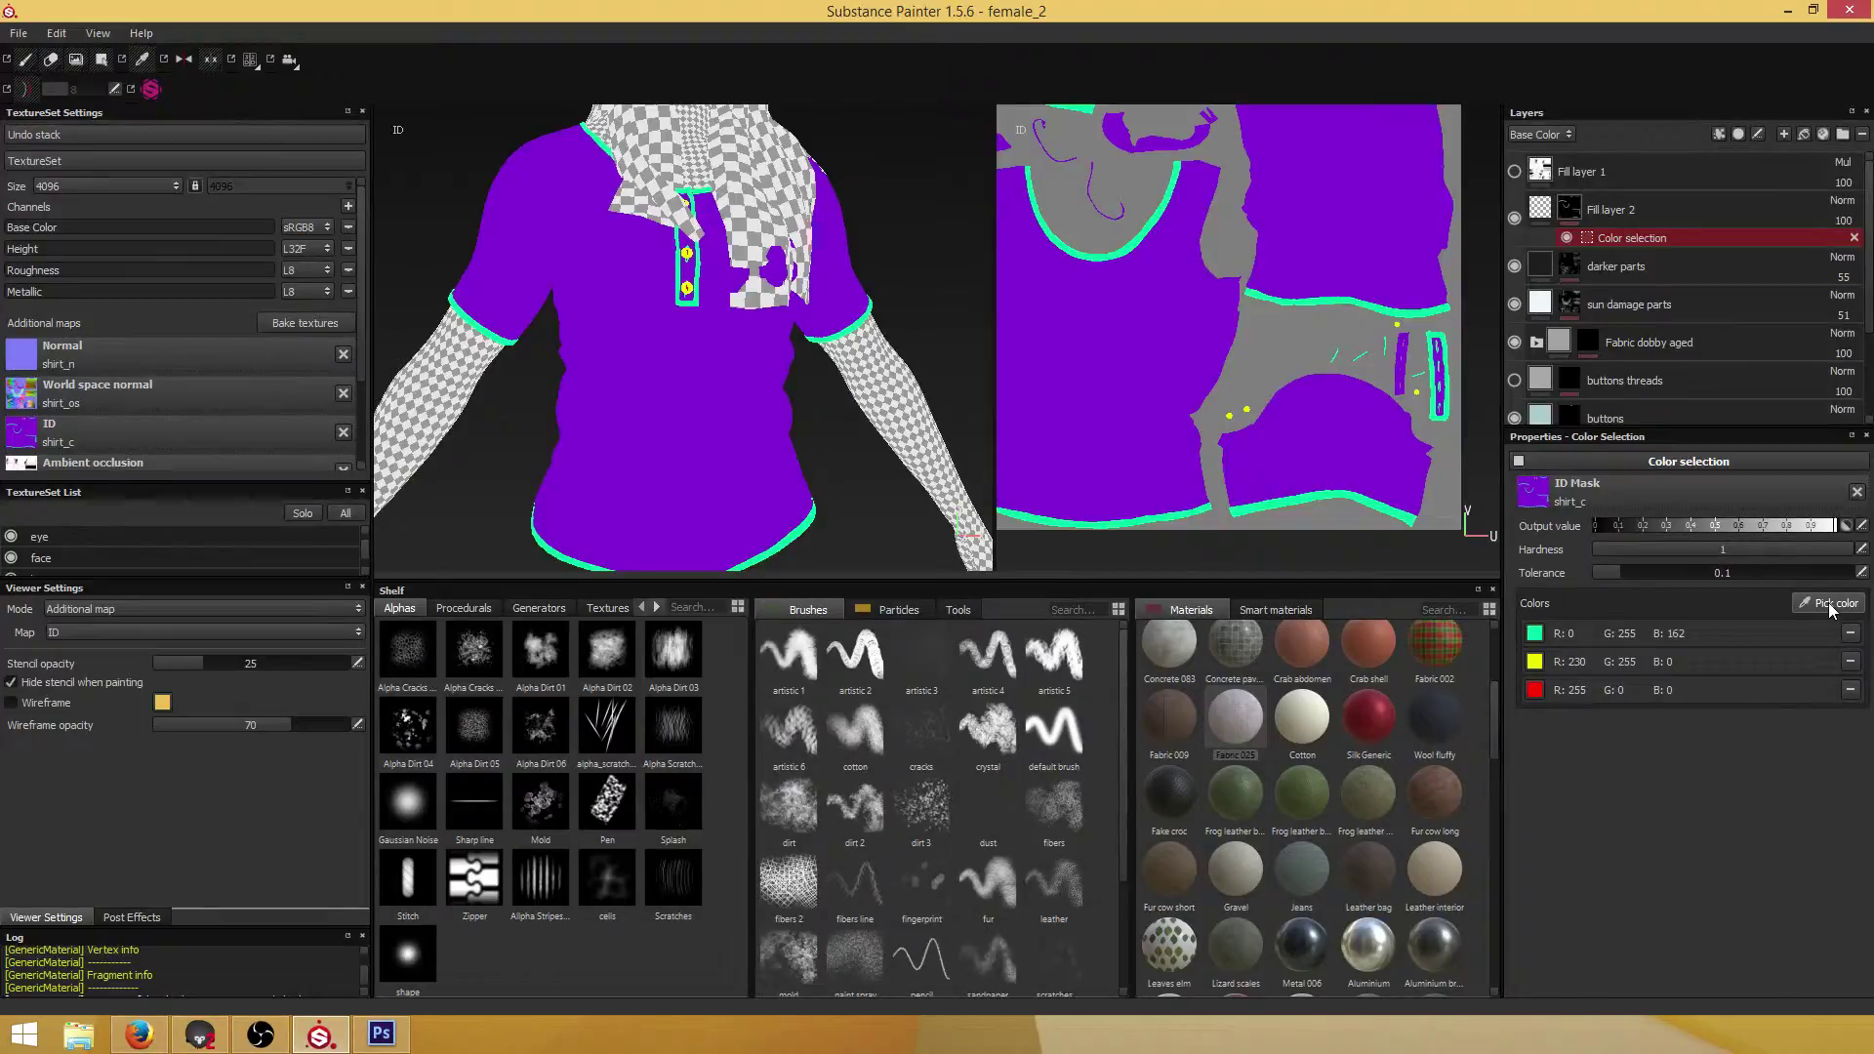
pyautogui.click(726, 436)
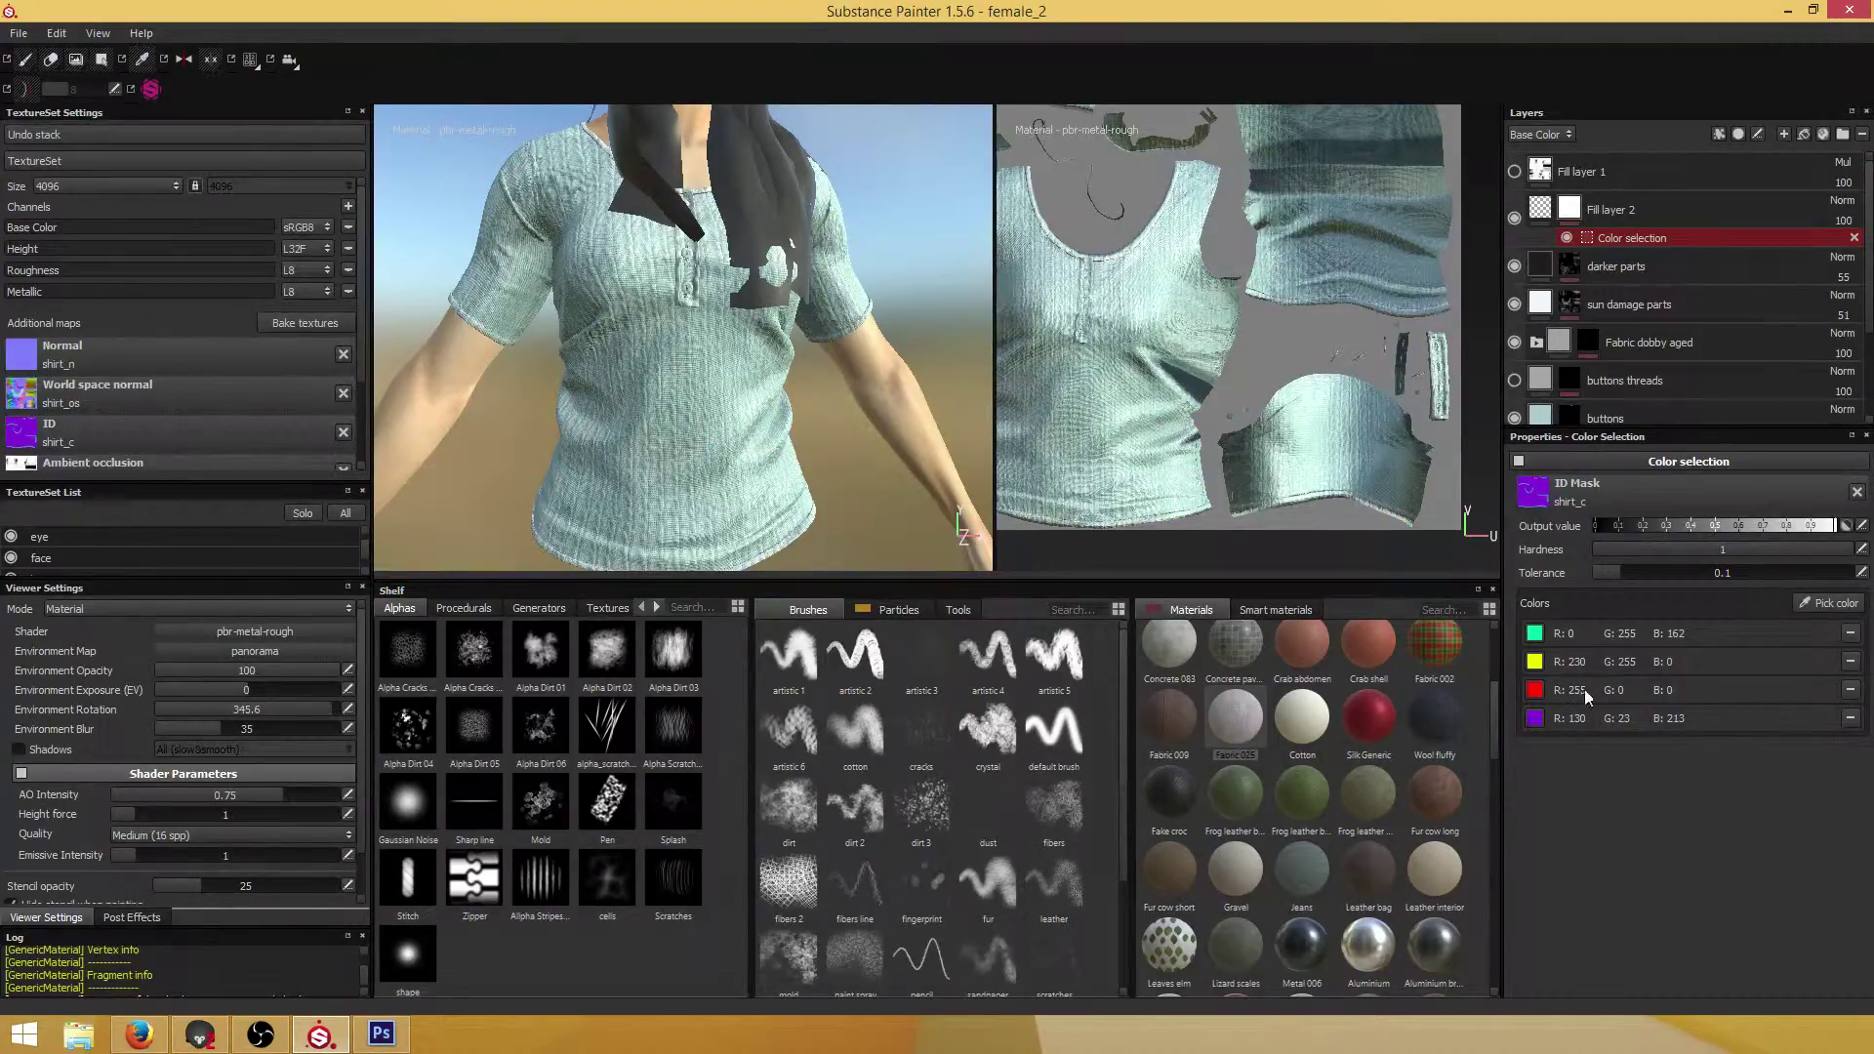
# Remove the red, yellow and green colors from Fill layer 2's color selection, keeping only the purple
pyautogui.click(1850, 690)
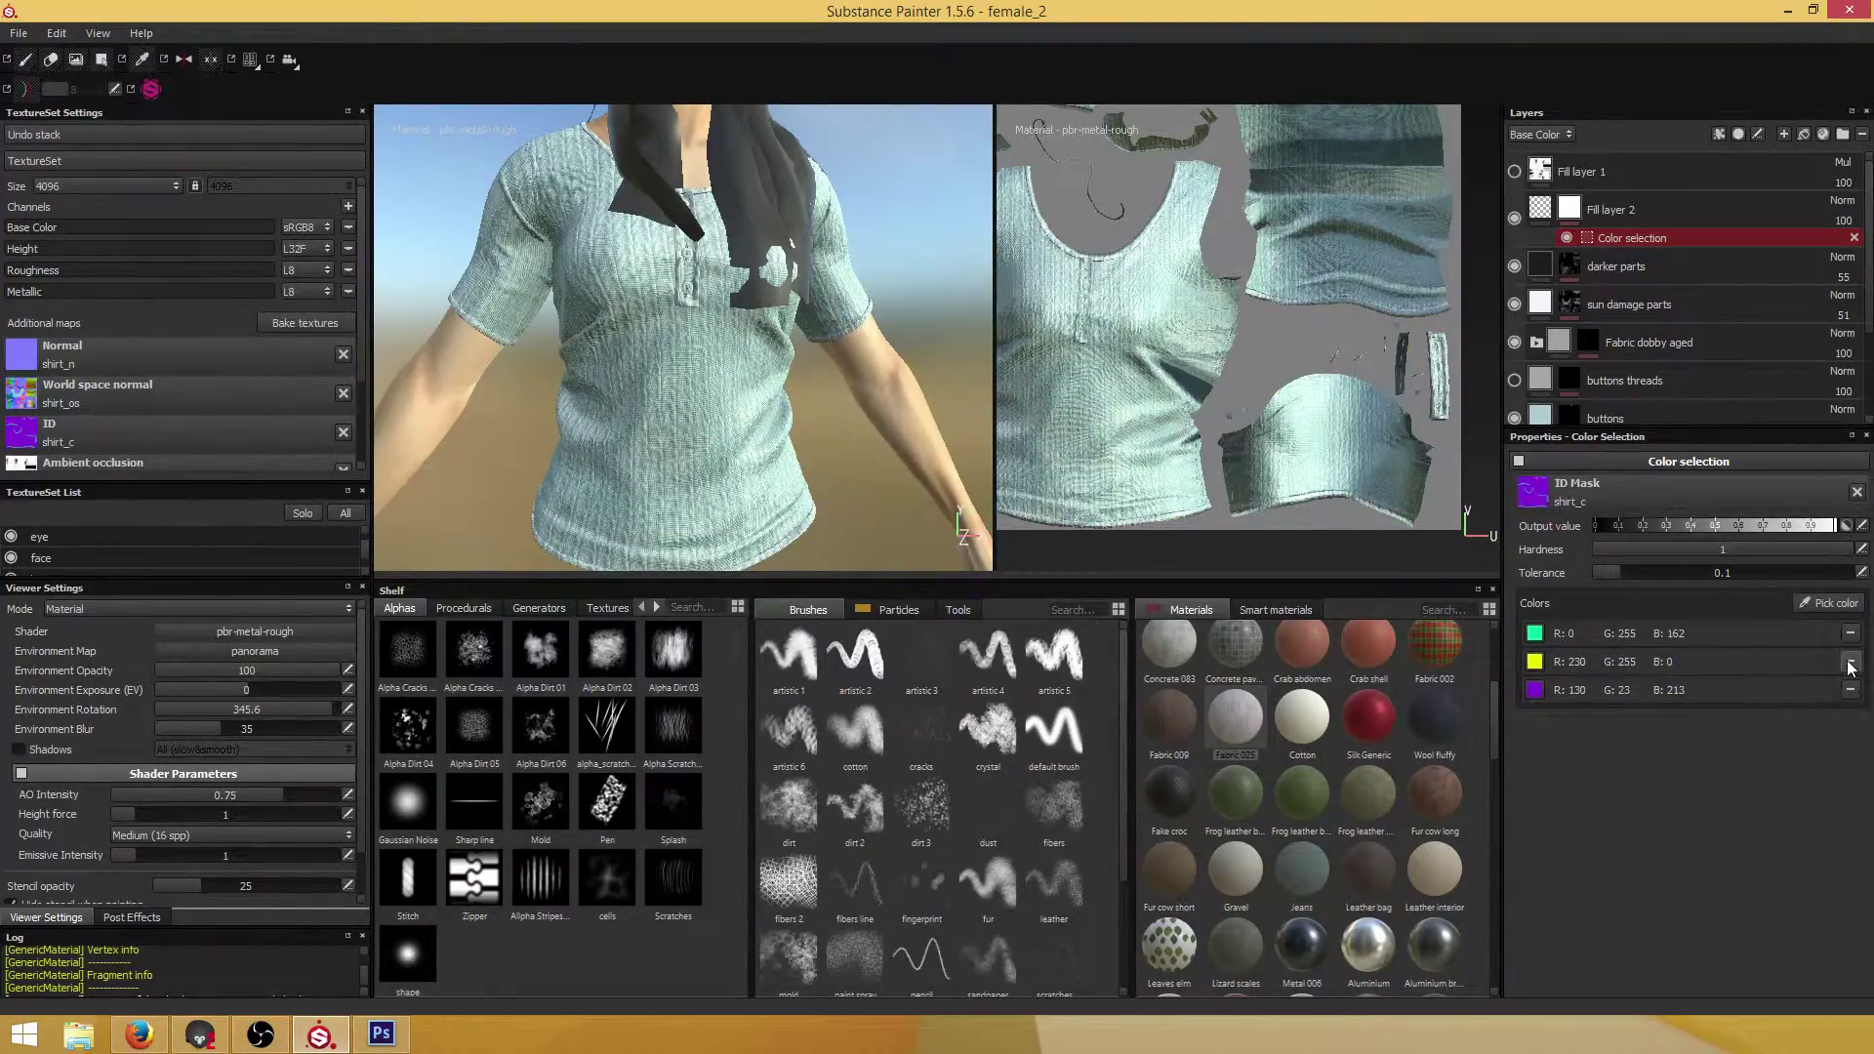
pyautogui.click(1850, 662)
pyautogui.click(1850, 633)
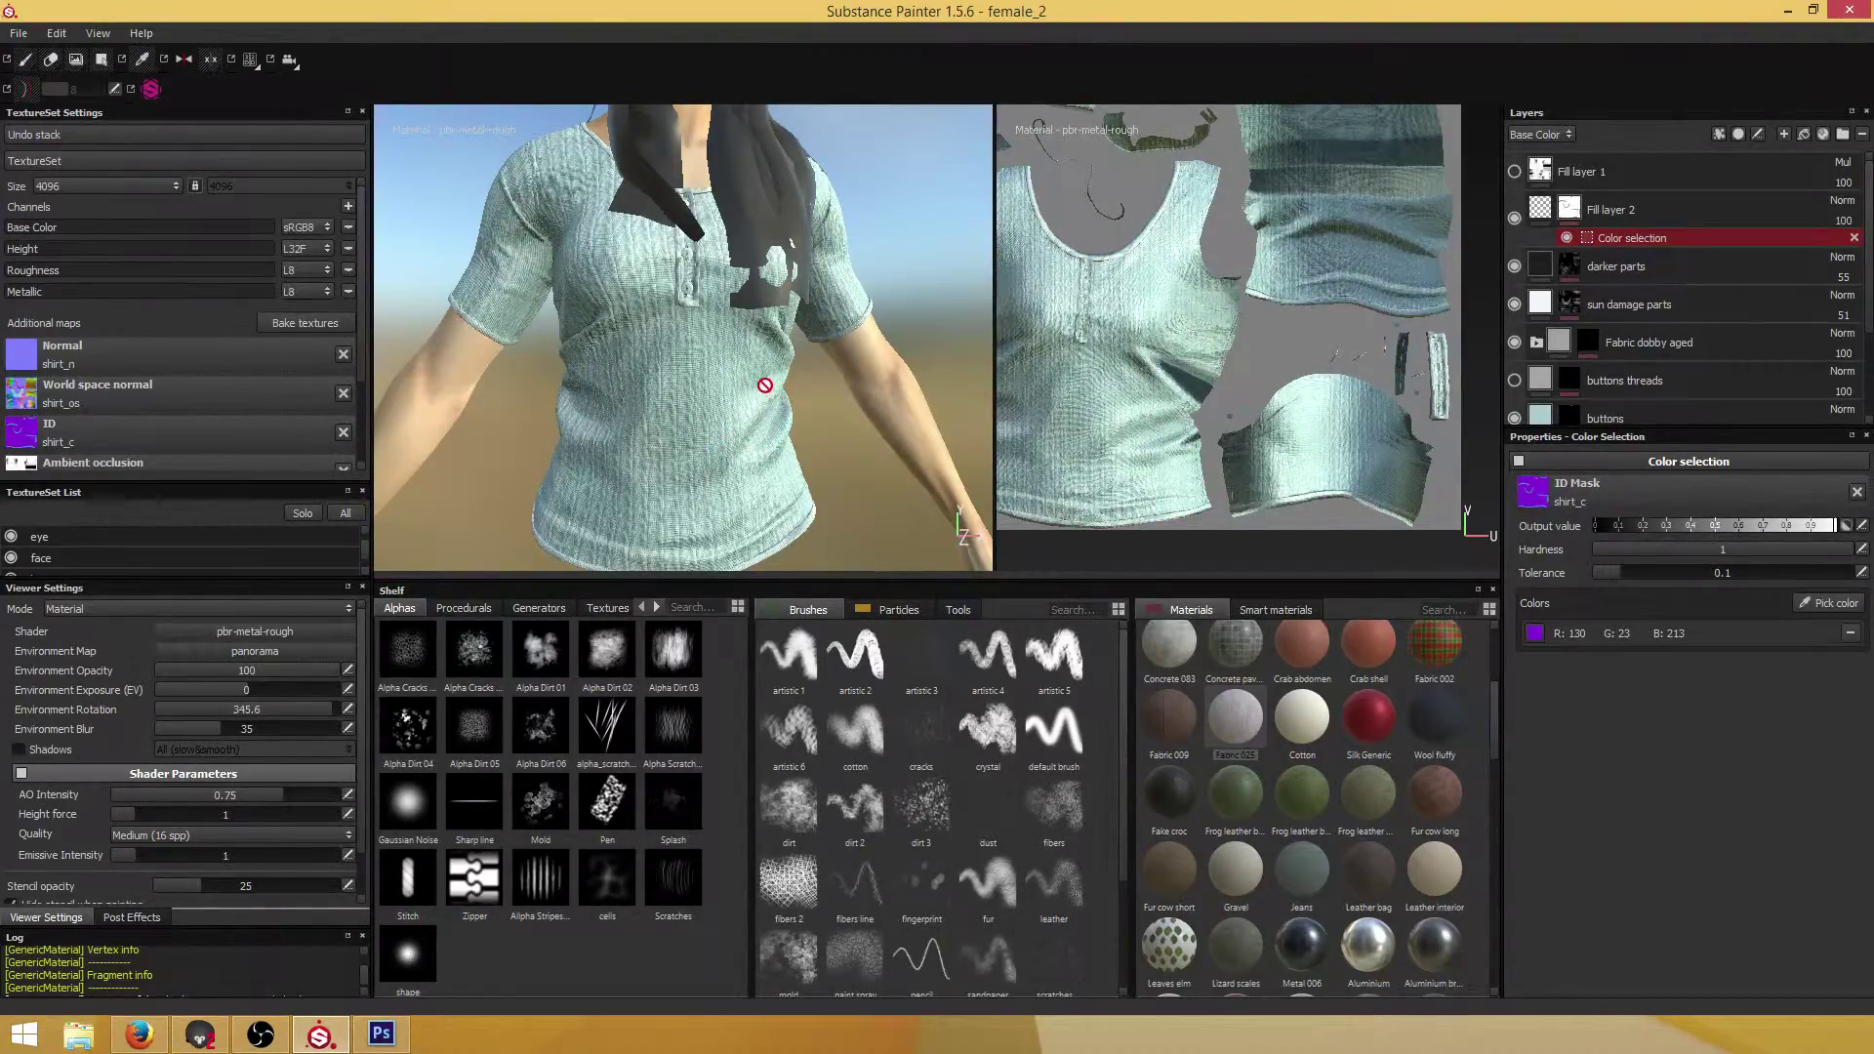
# Examine the fabric relief on the shirt's body, button placket and sleeves from close up and from several angles
pyautogui.scroll(5, 692, 302)
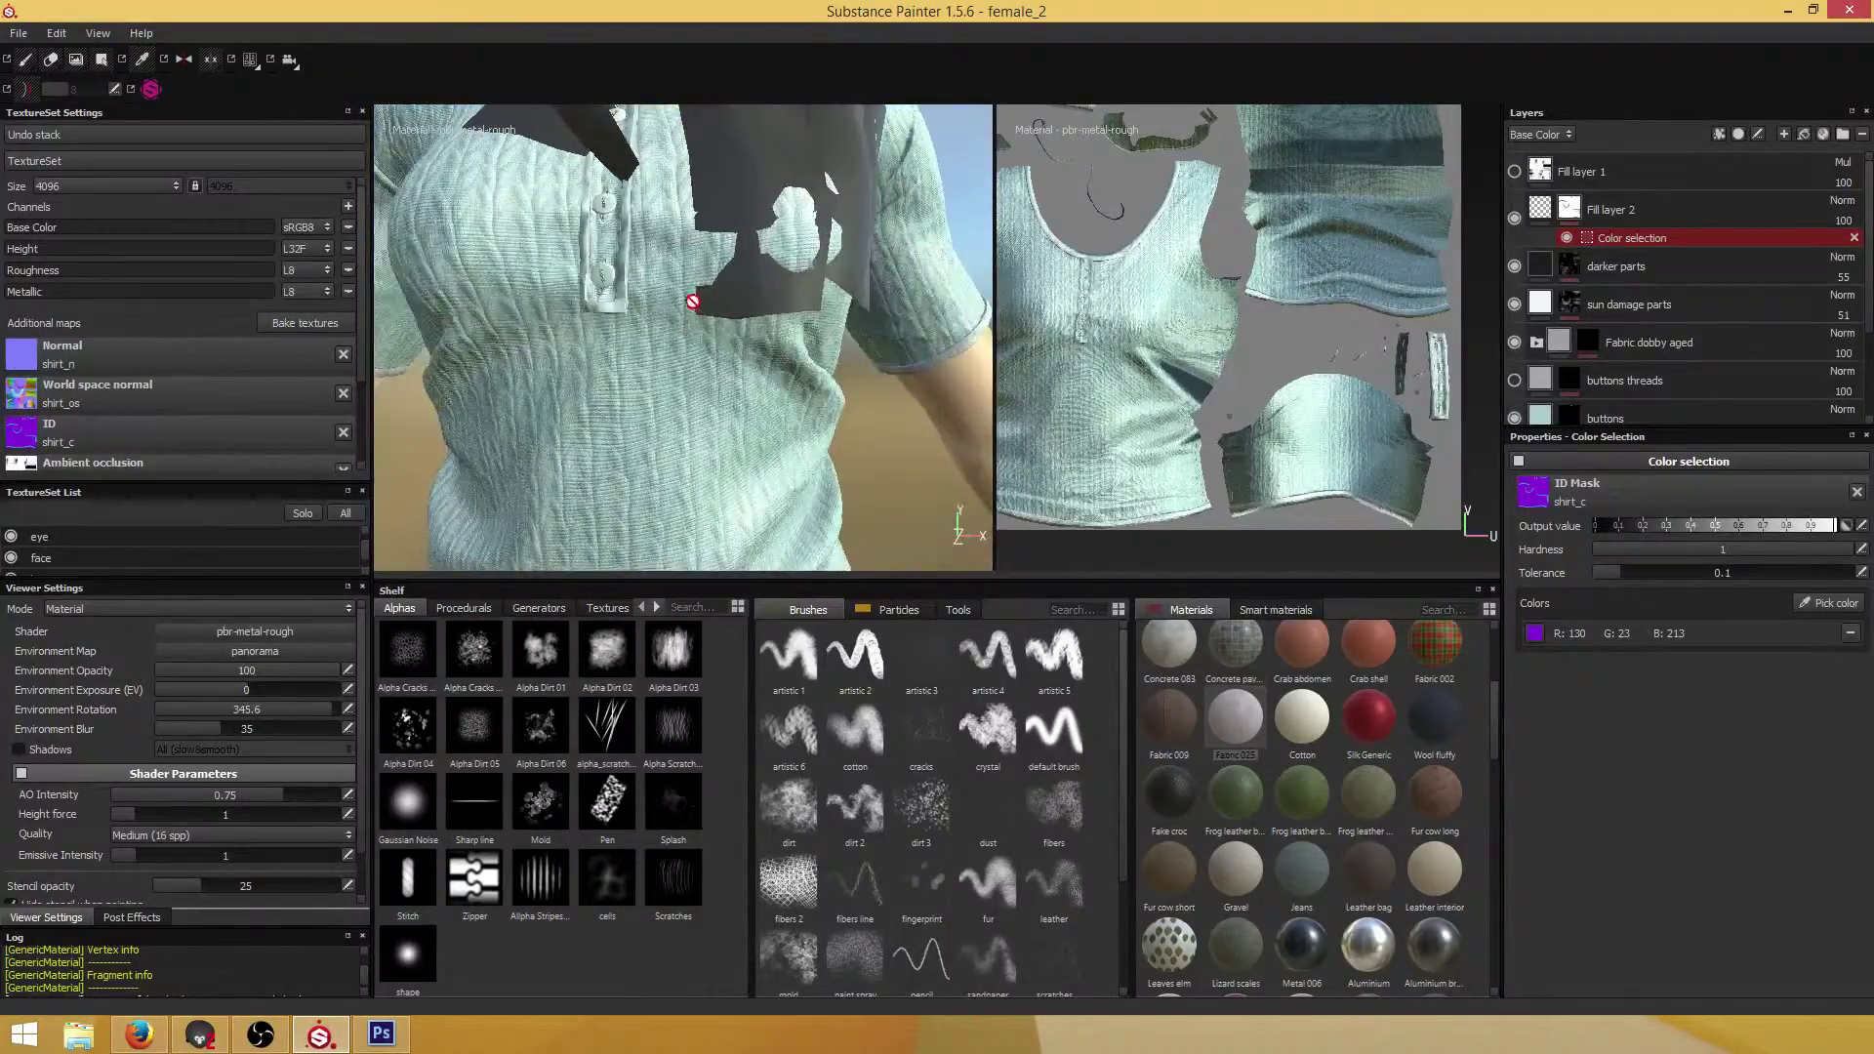
pyautogui.scroll(-5, 766, 395)
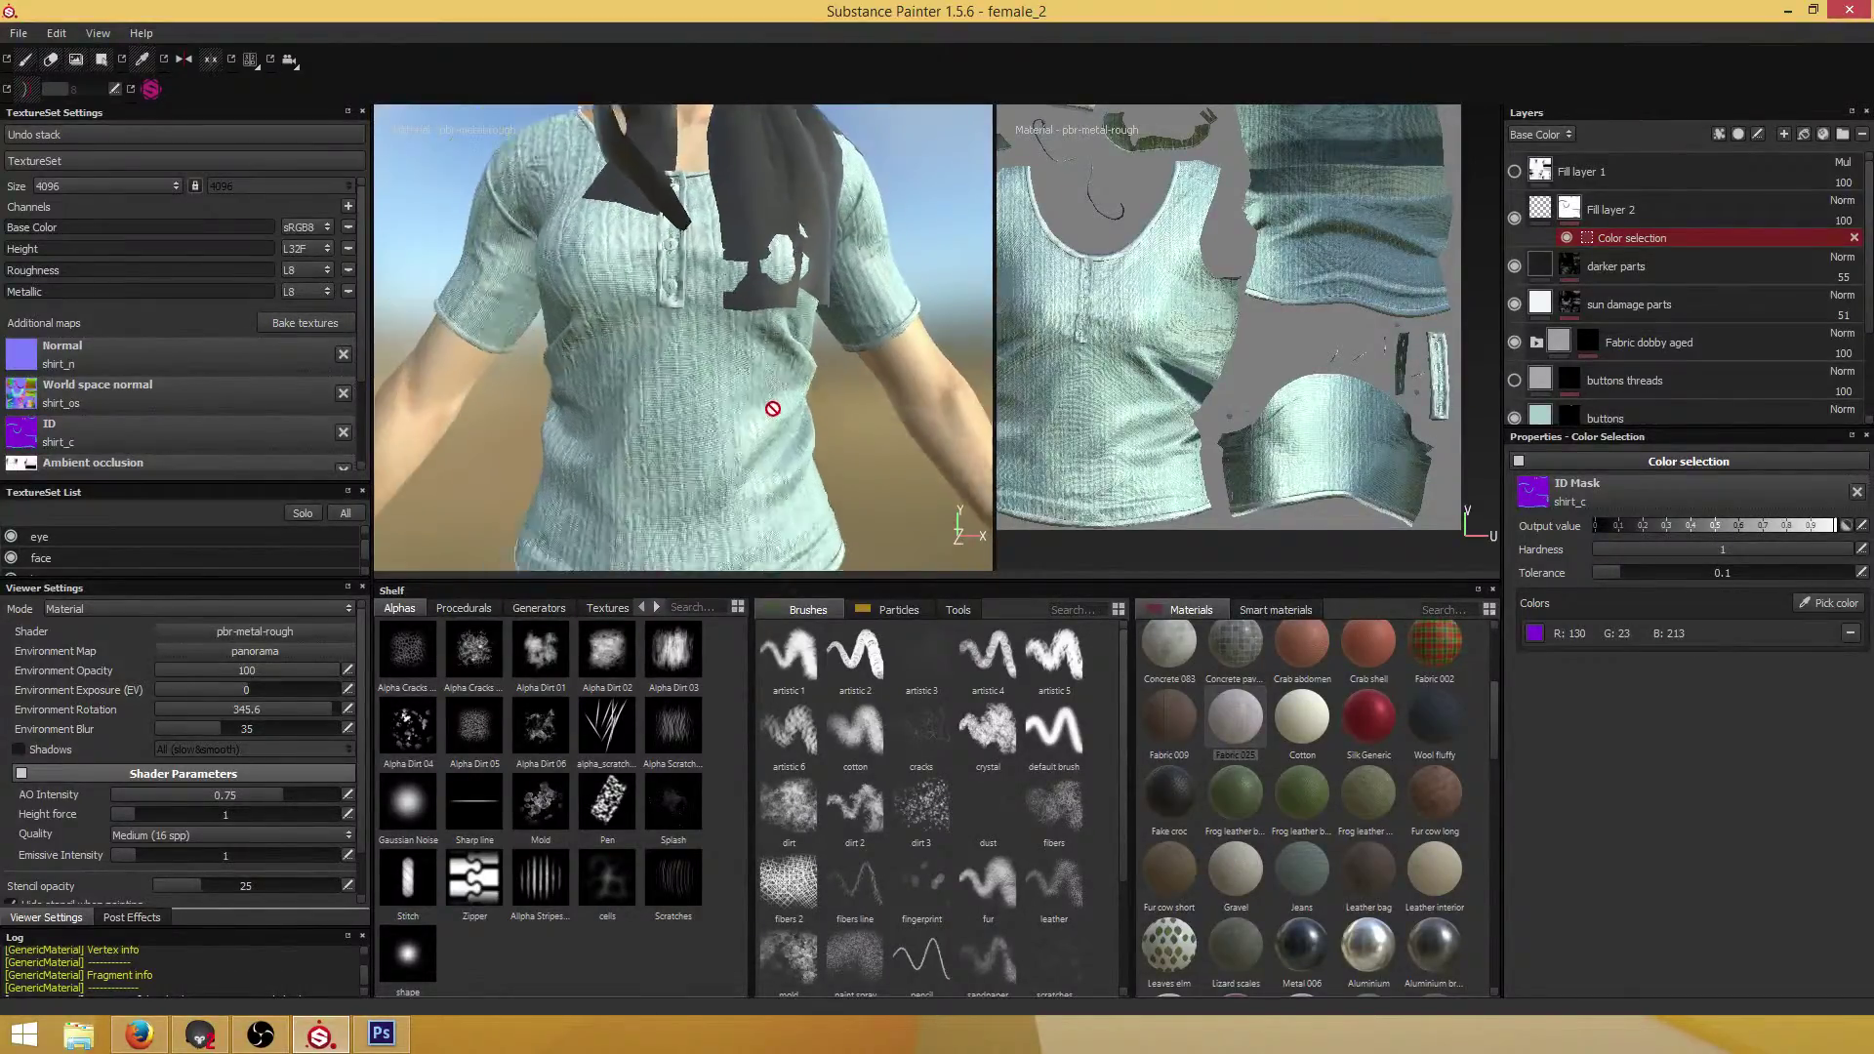
pyautogui.moveTo(661, 318); pyautogui.dragTo(696, 419, button='middle')
pyautogui.scroll(3, 696, 420)
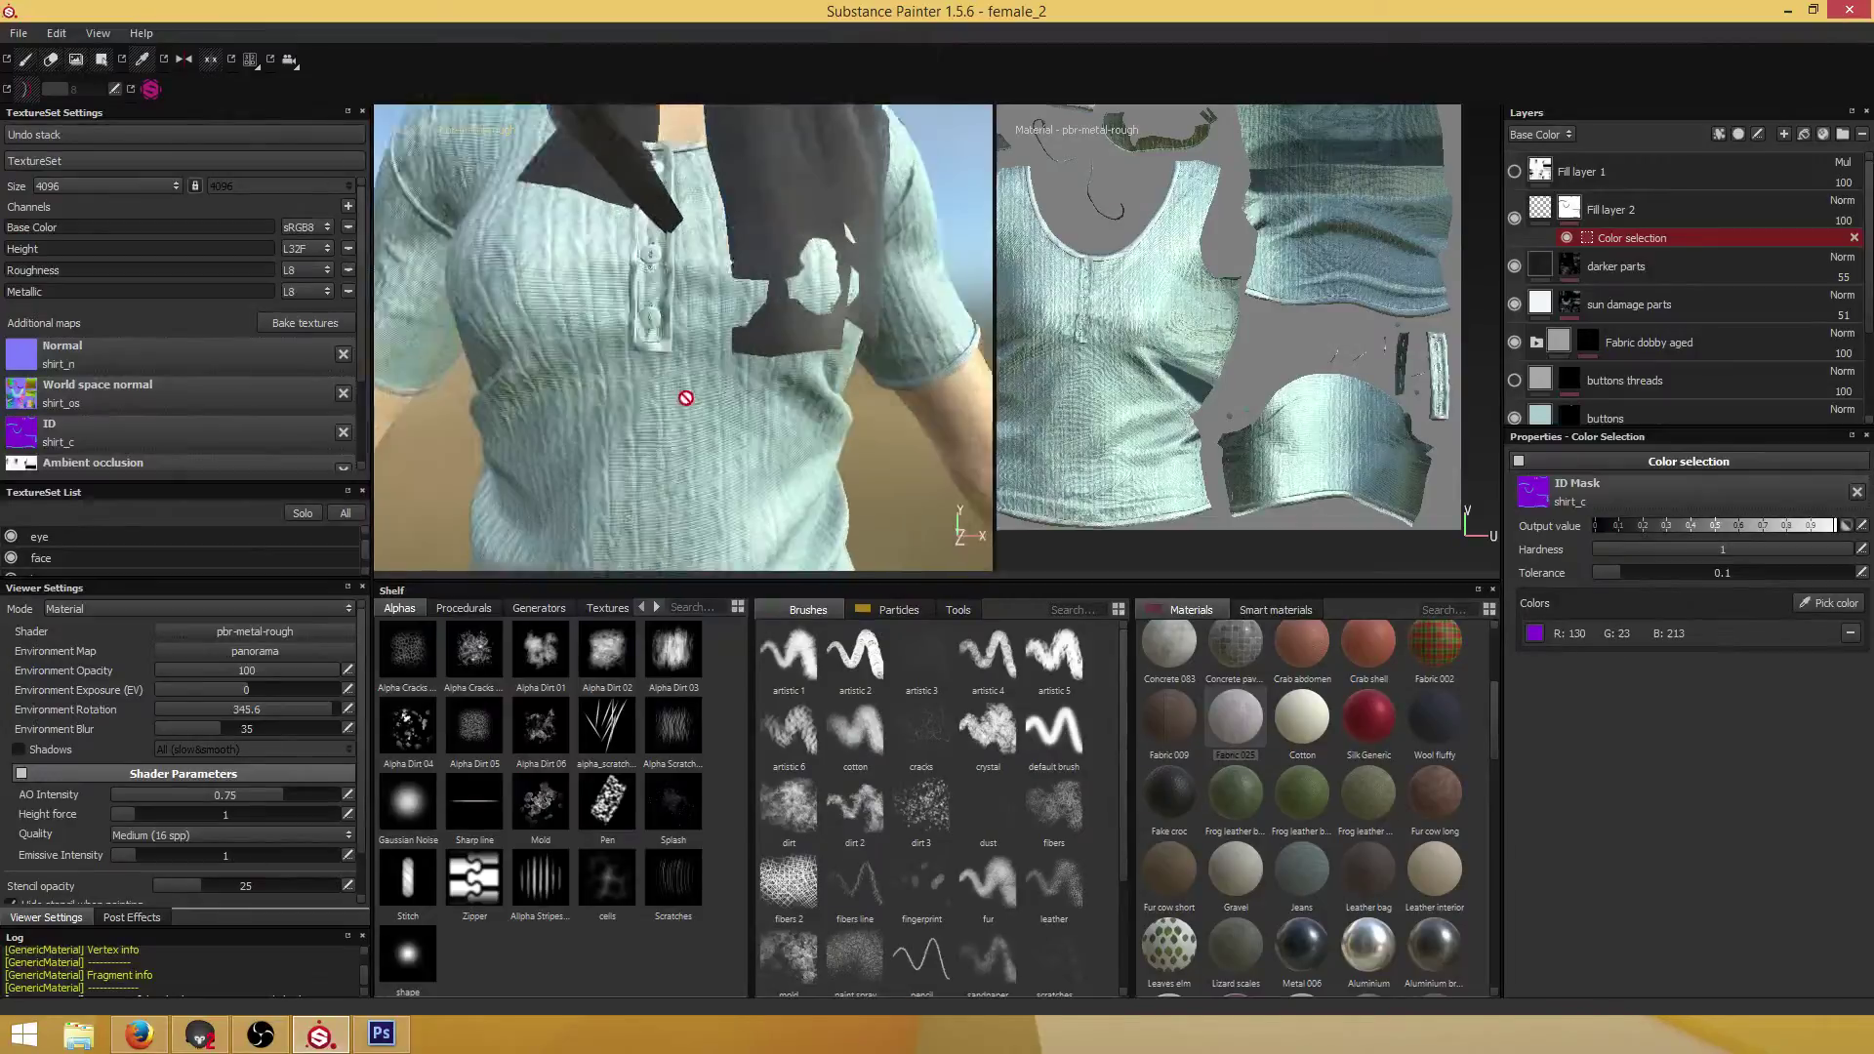
pyautogui.scroll(-2, 664, 390)
pyautogui.scroll(5, 691, 443)
pyautogui.moveTo(715, 433)
pyautogui.keyDown('alt'); pyautogui.mouseDown()
pyautogui.moveTo(640, 419)
pyautogui.moveTo(727, 421)
pyautogui.mouseUp(); pyautogui.keyUp('alt')
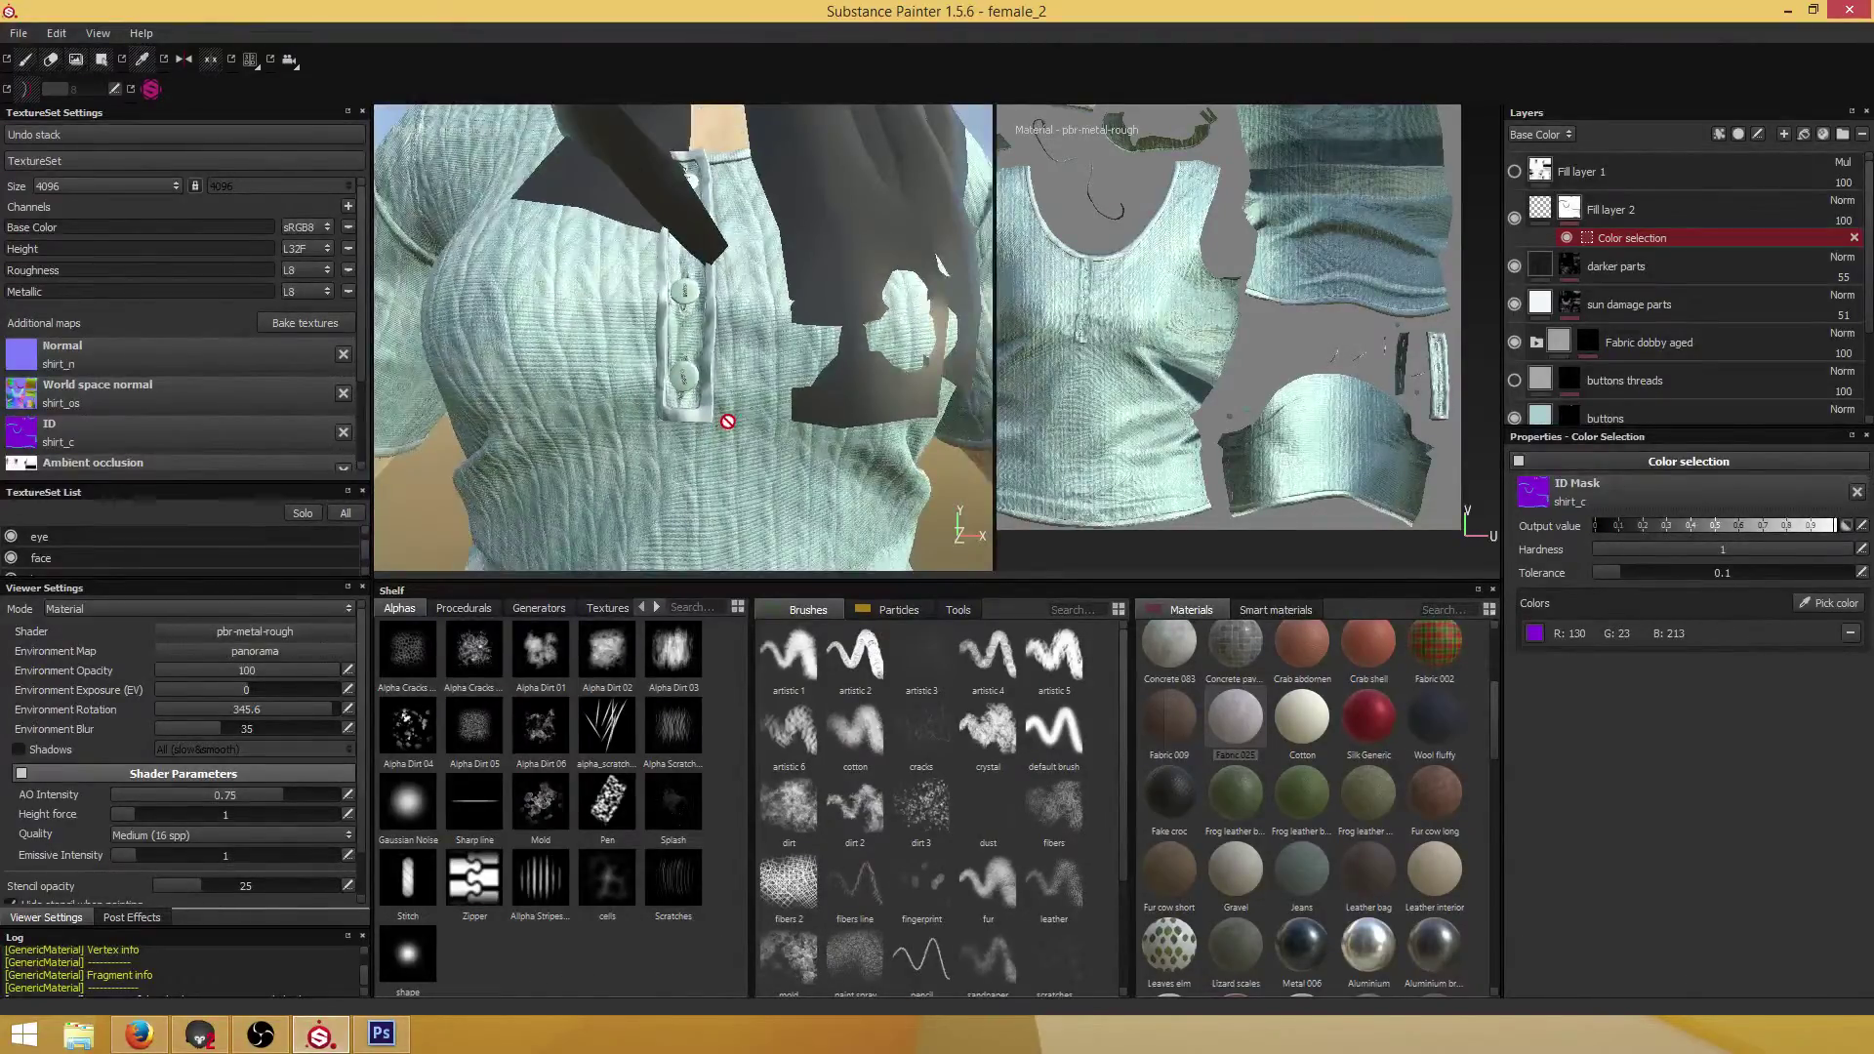
pyautogui.scroll(-5, 725, 417)
pyautogui.scroll(1, 724, 423)
pyautogui.scroll(-1, 772, 449)
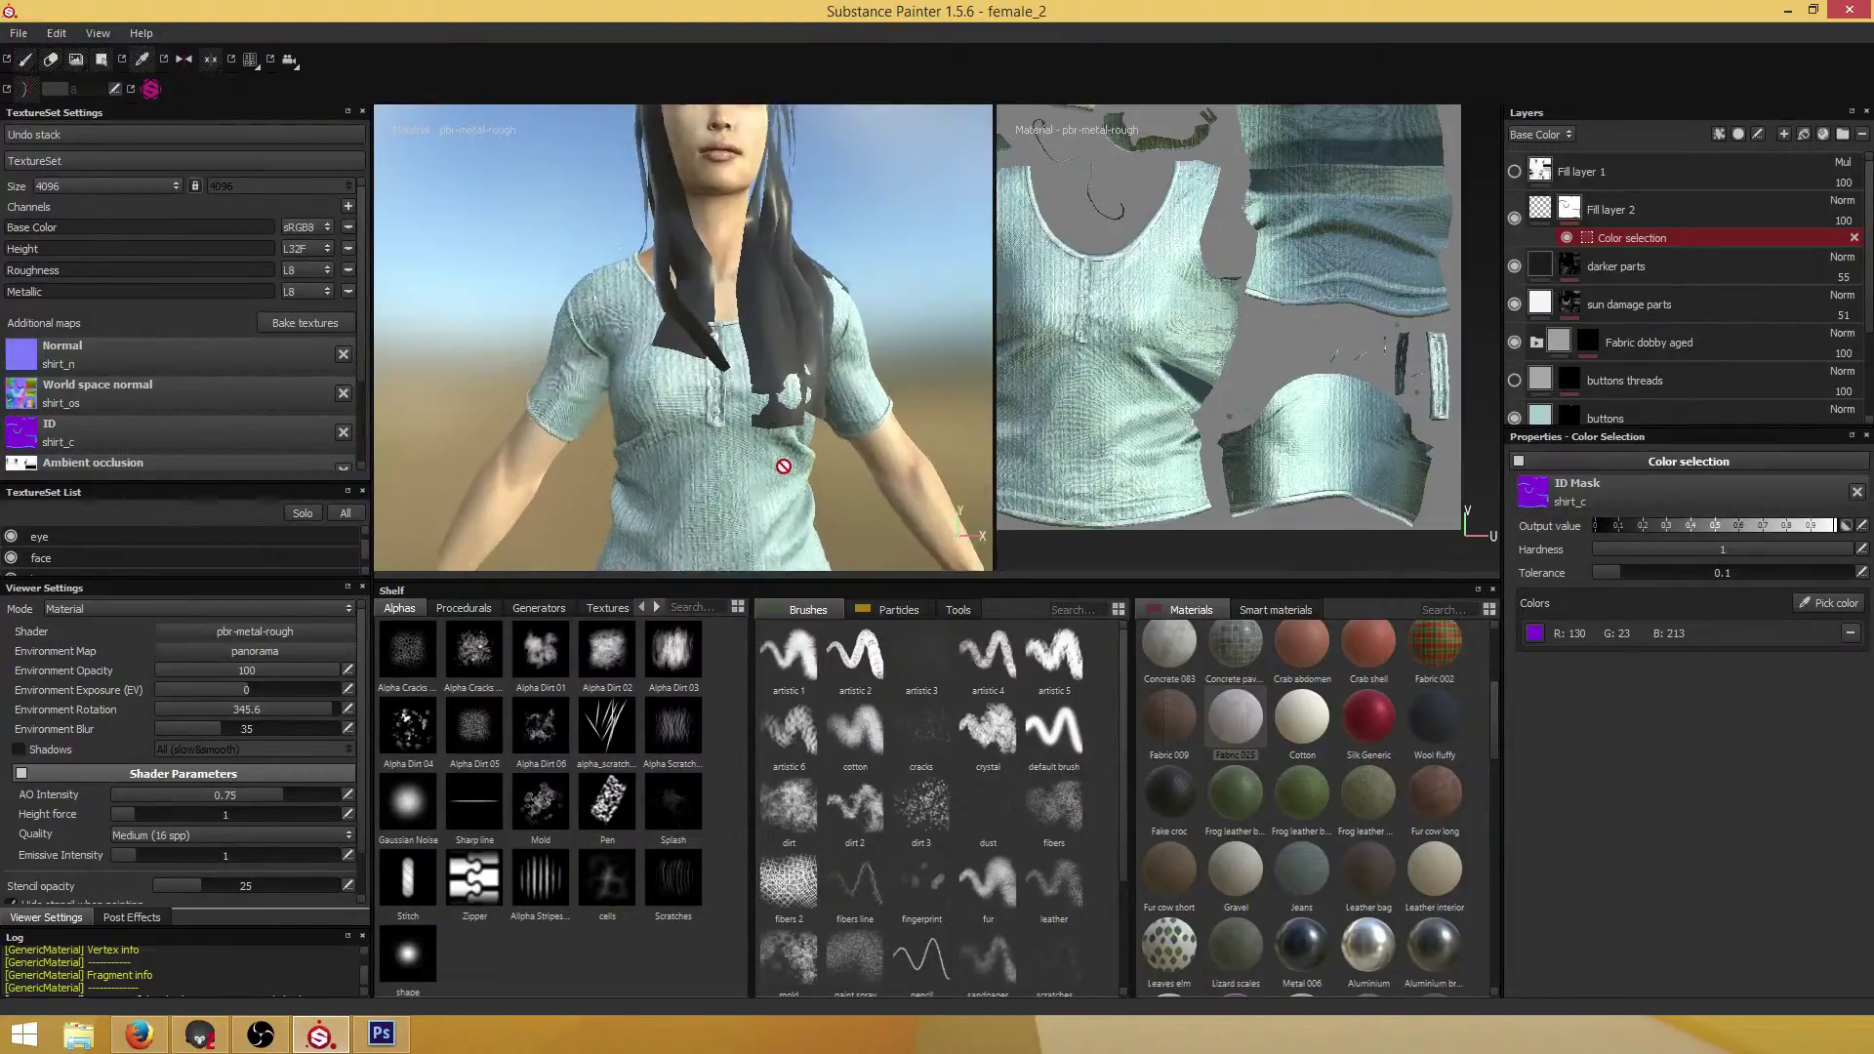
pyautogui.keyDown('alt'); pyautogui.moveTo(783, 466); pyautogui.dragTo(716, 432); pyautogui.keyUp('alt')
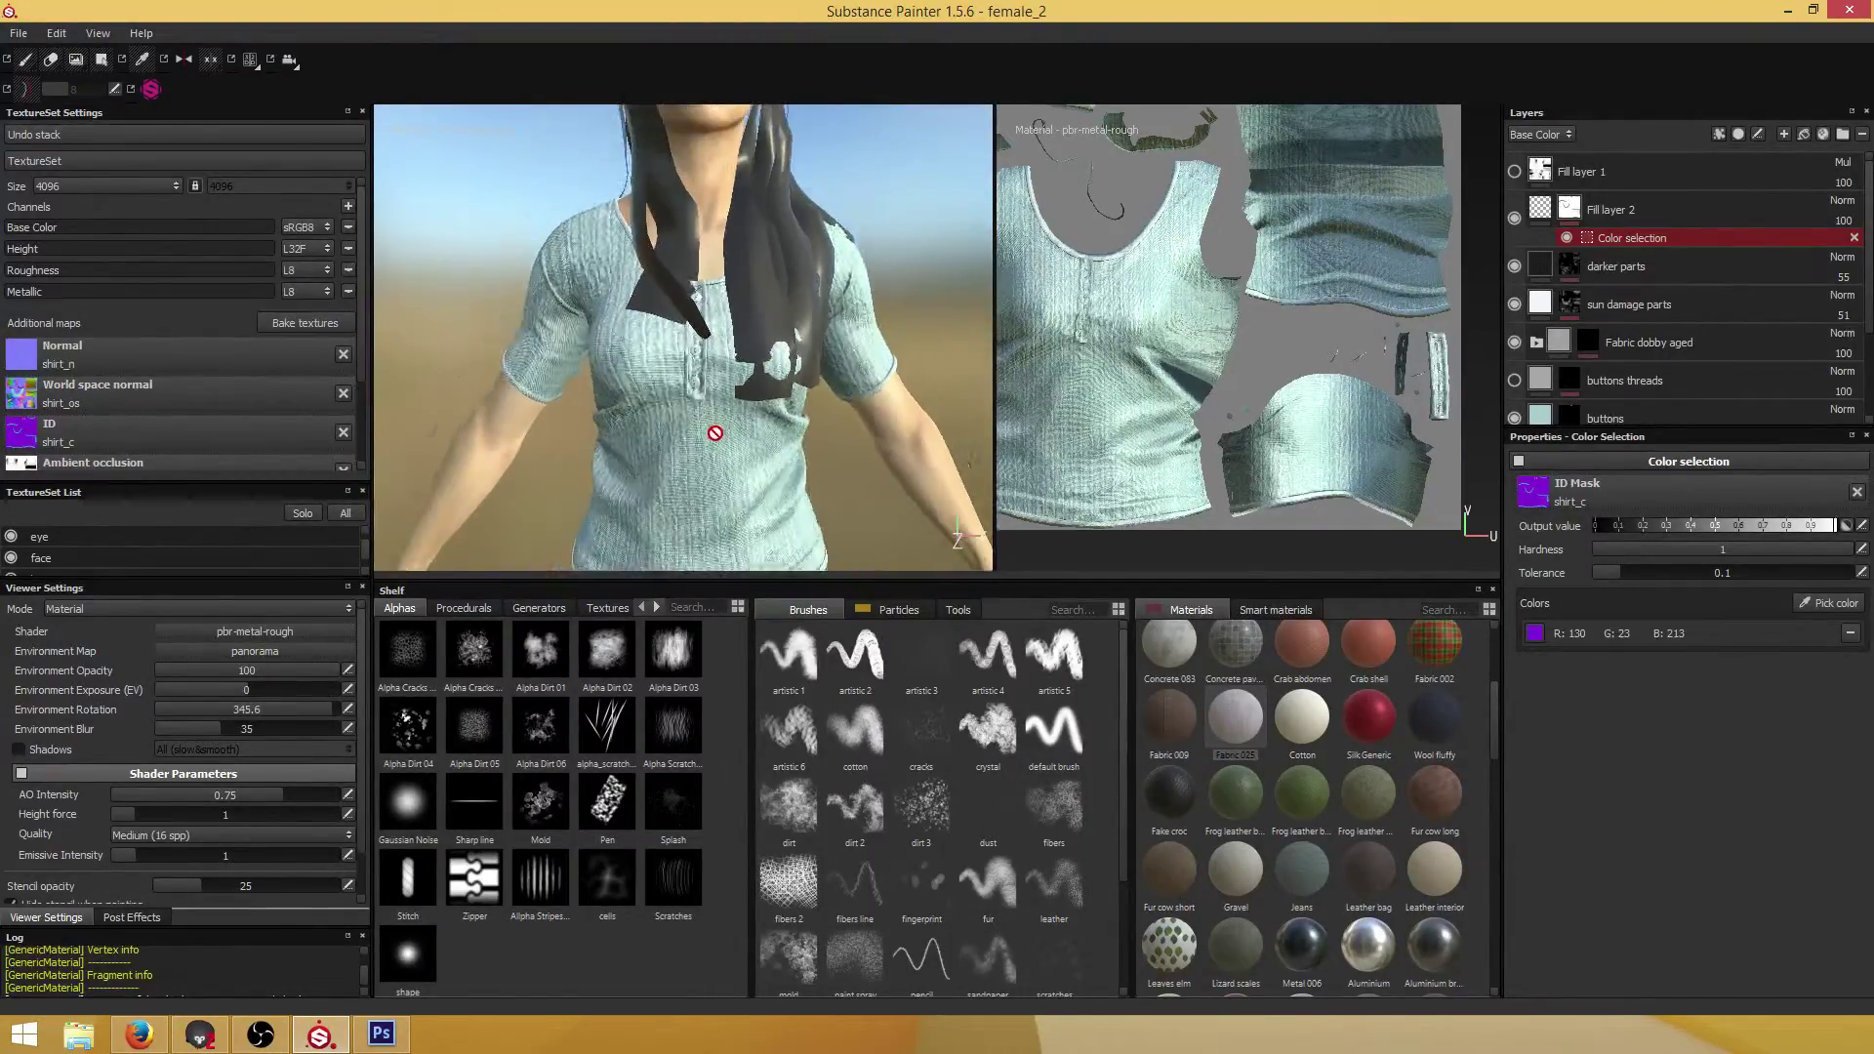
pyautogui.scroll(3, 859, 423)
pyautogui.moveTo(858, 422)
pyautogui.keyDown('alt'); pyautogui.mouseDown()
pyautogui.moveTo(741, 422)
pyautogui.moveTo(853, 406)
pyautogui.moveTo(827, 421)
pyautogui.mouseUp(); pyautogui.keyUp('alt')
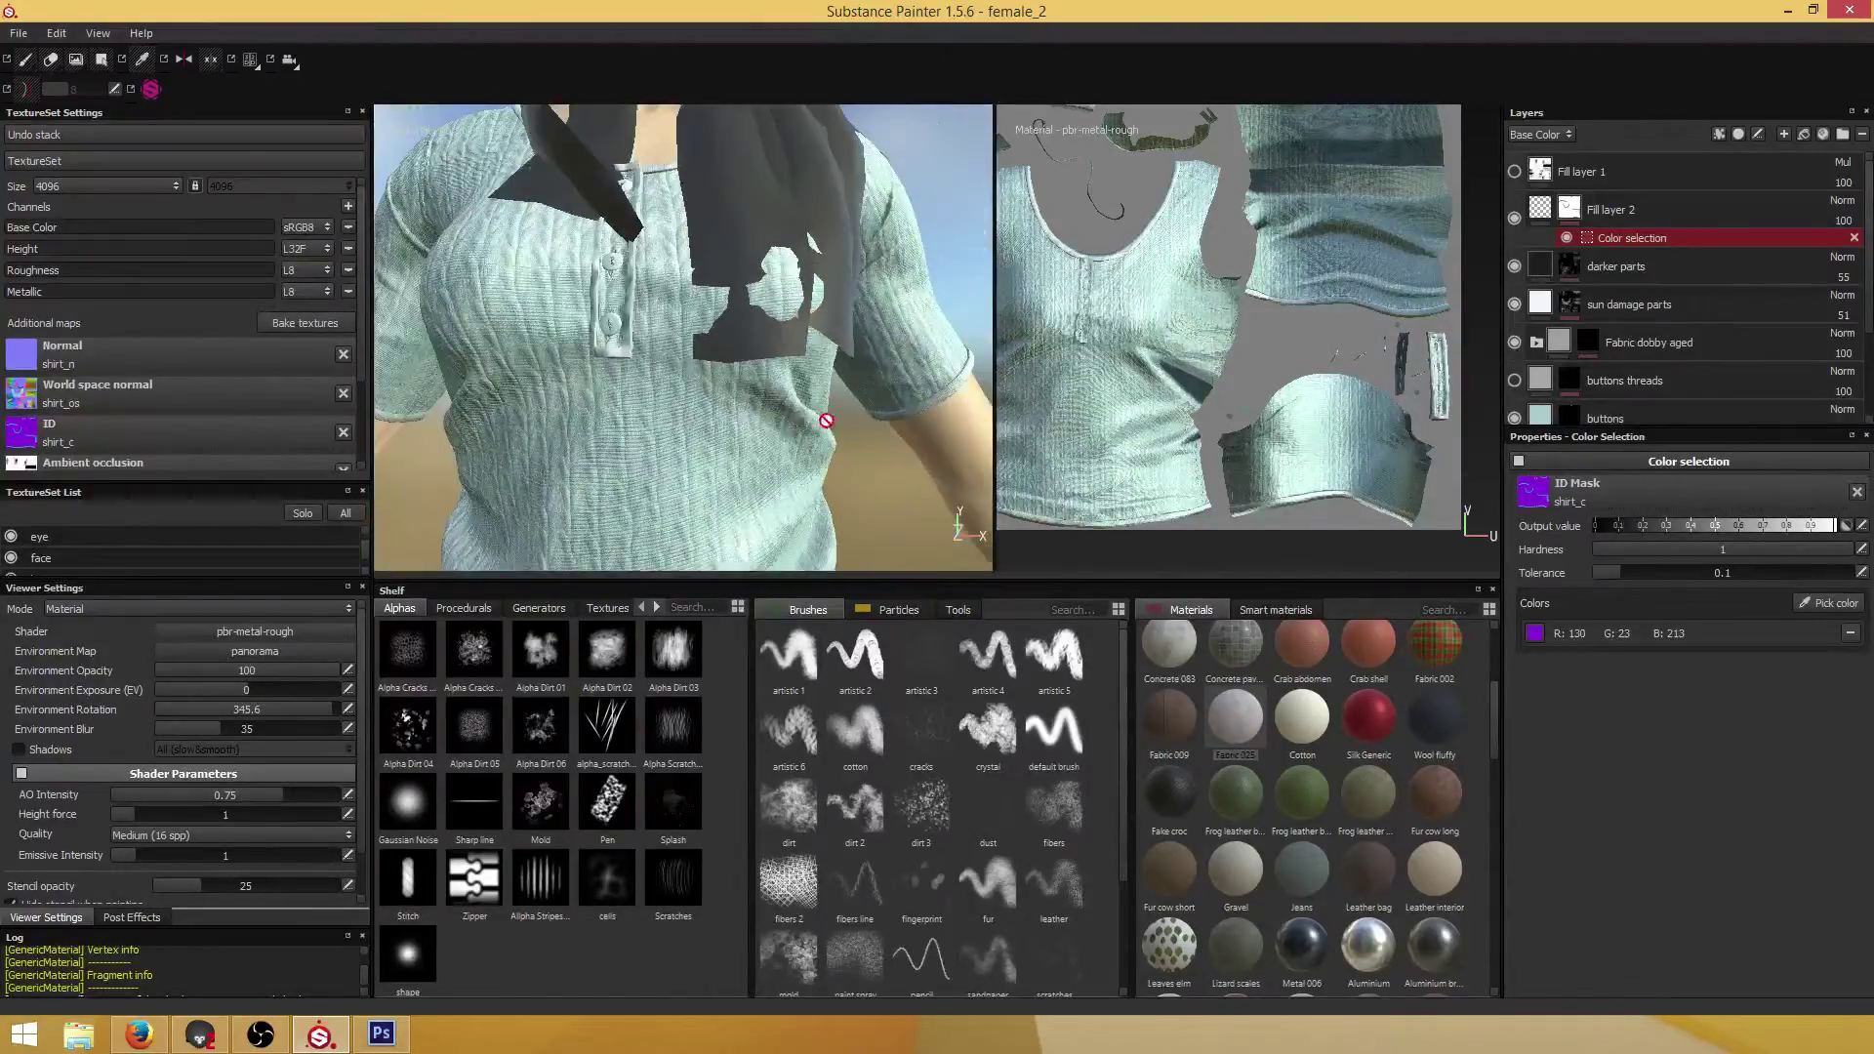
pyautogui.scroll(-3, 771, 406)
pyautogui.keyDown('alt'); pyautogui.moveTo(711, 397); pyautogui.dragTo(787, 426); pyautogui.keyUp('alt')
# Save the project with the updated shirt mask
pyautogui.hotkey('ctrl', 's')
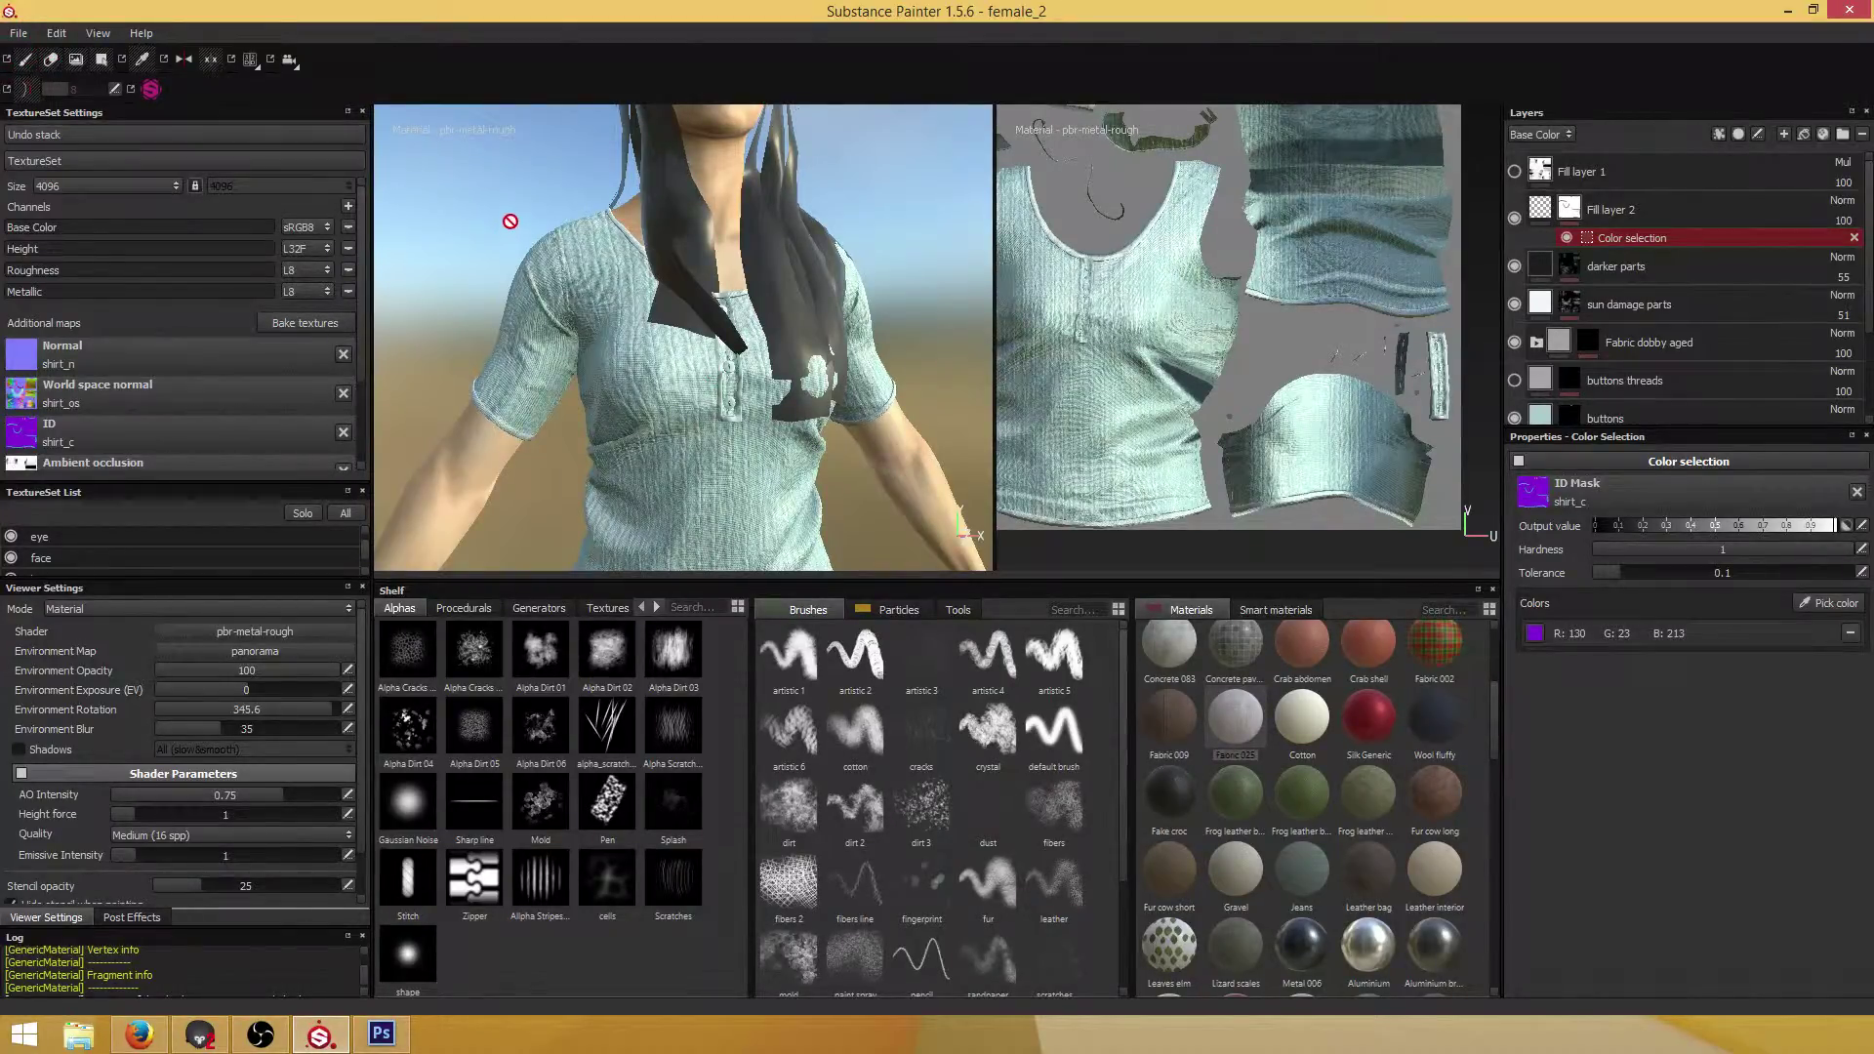
pyautogui.click(19, 33)
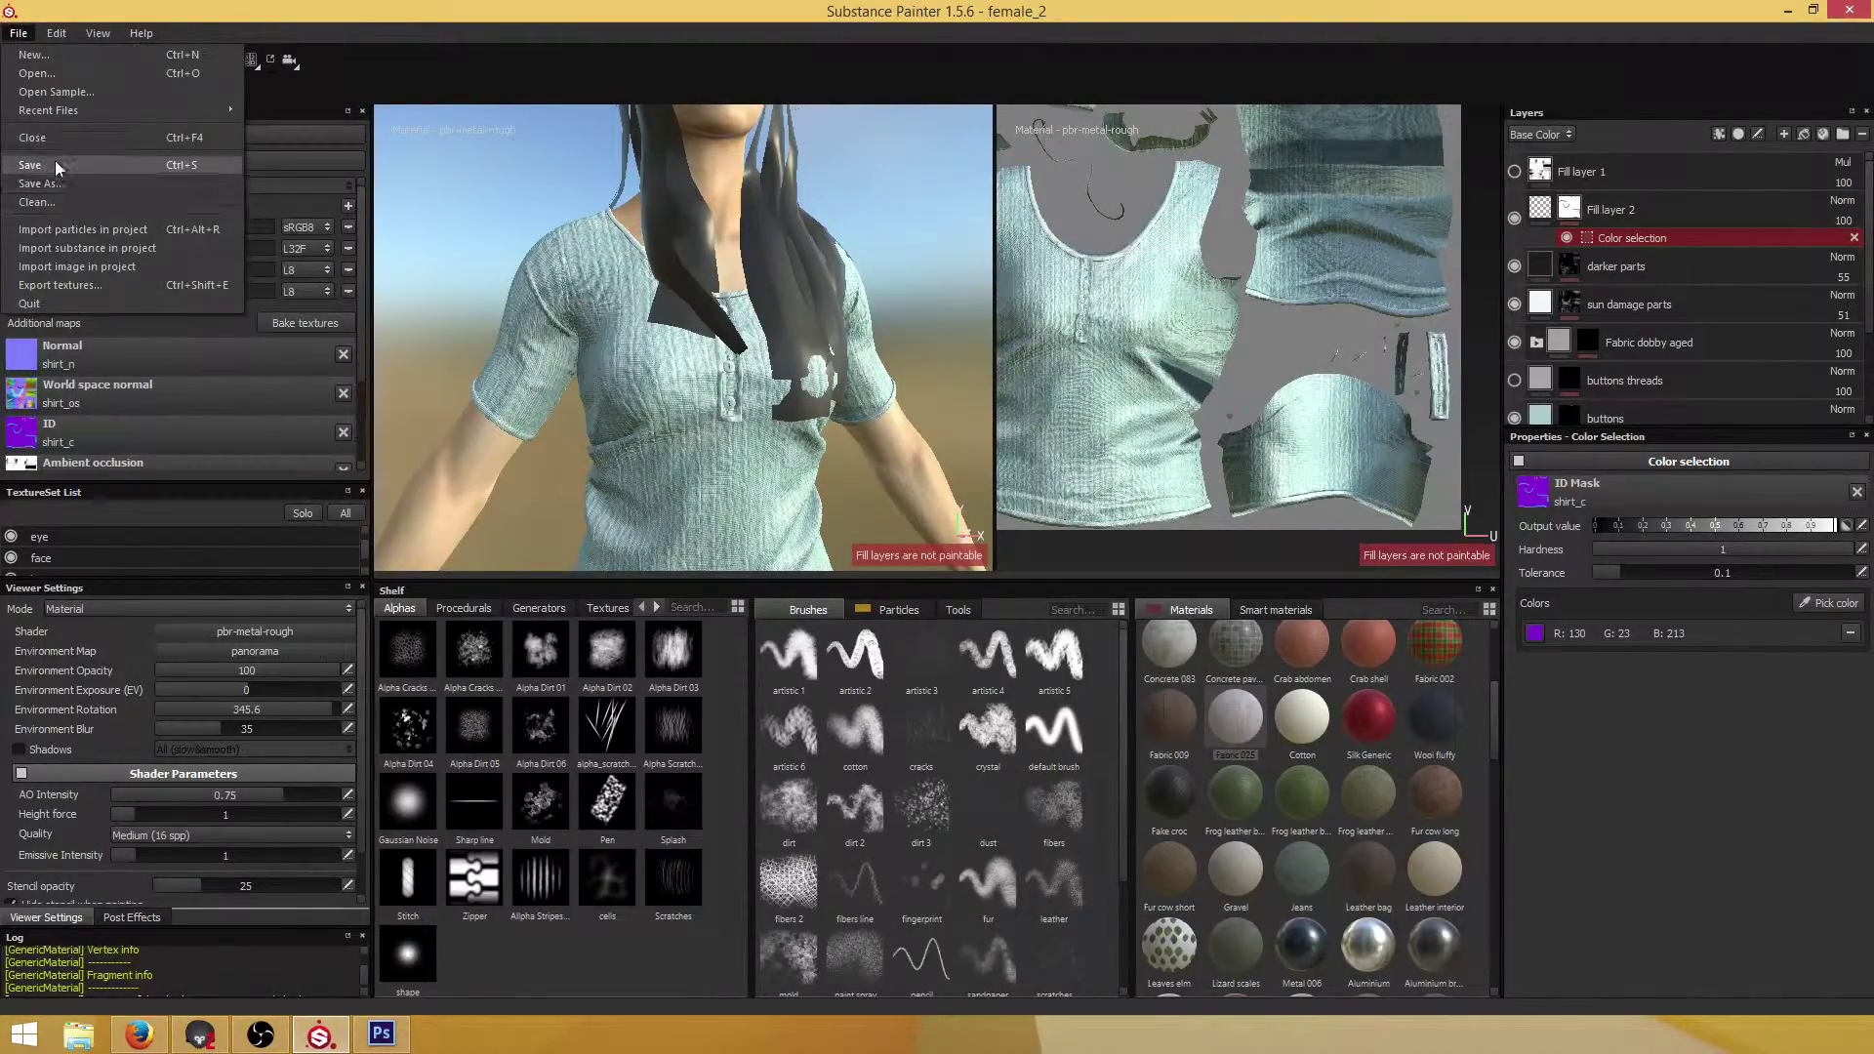
pyautogui.click(55, 164)
pyautogui.hotkey('alt', 'Tab')
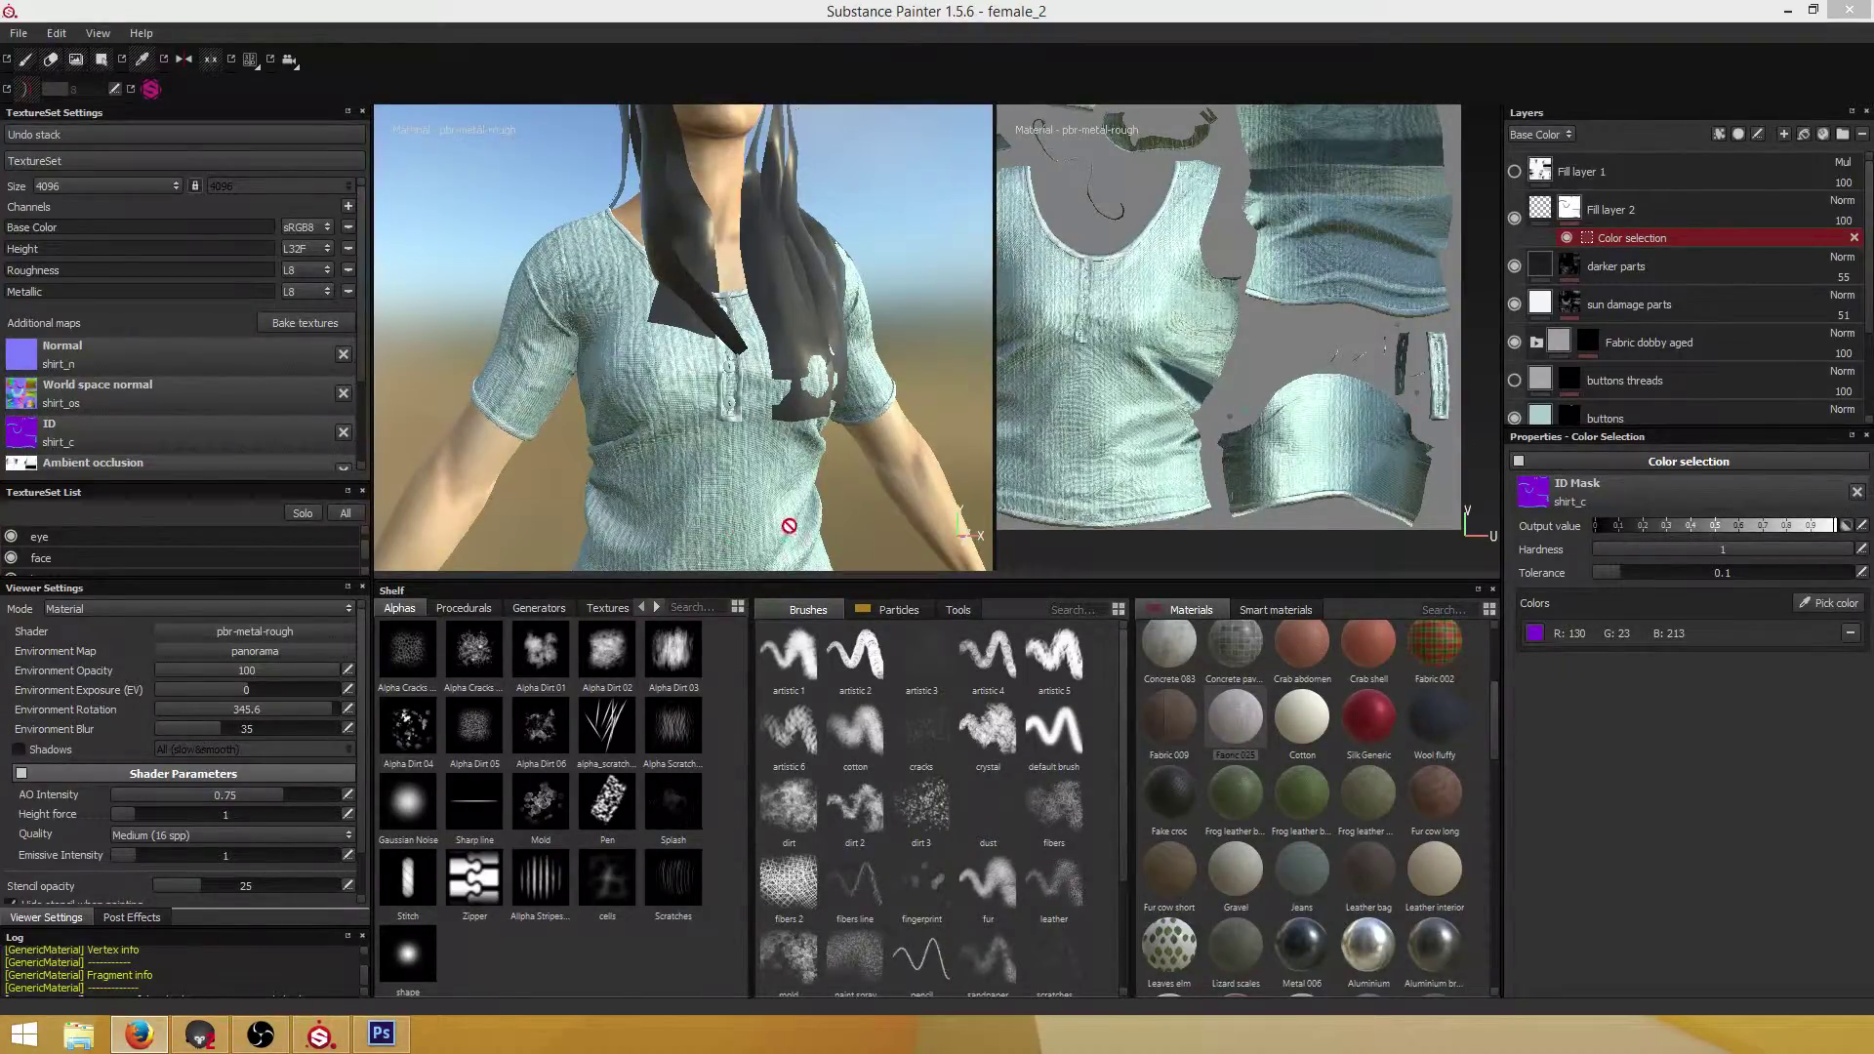
# Check the shirt's chest and sleeves from several angles and save the project again
pyautogui.keyDown('alt'); pyautogui.moveTo(860, 452); pyautogui.dragTo(796, 400); pyautogui.keyUp('alt')
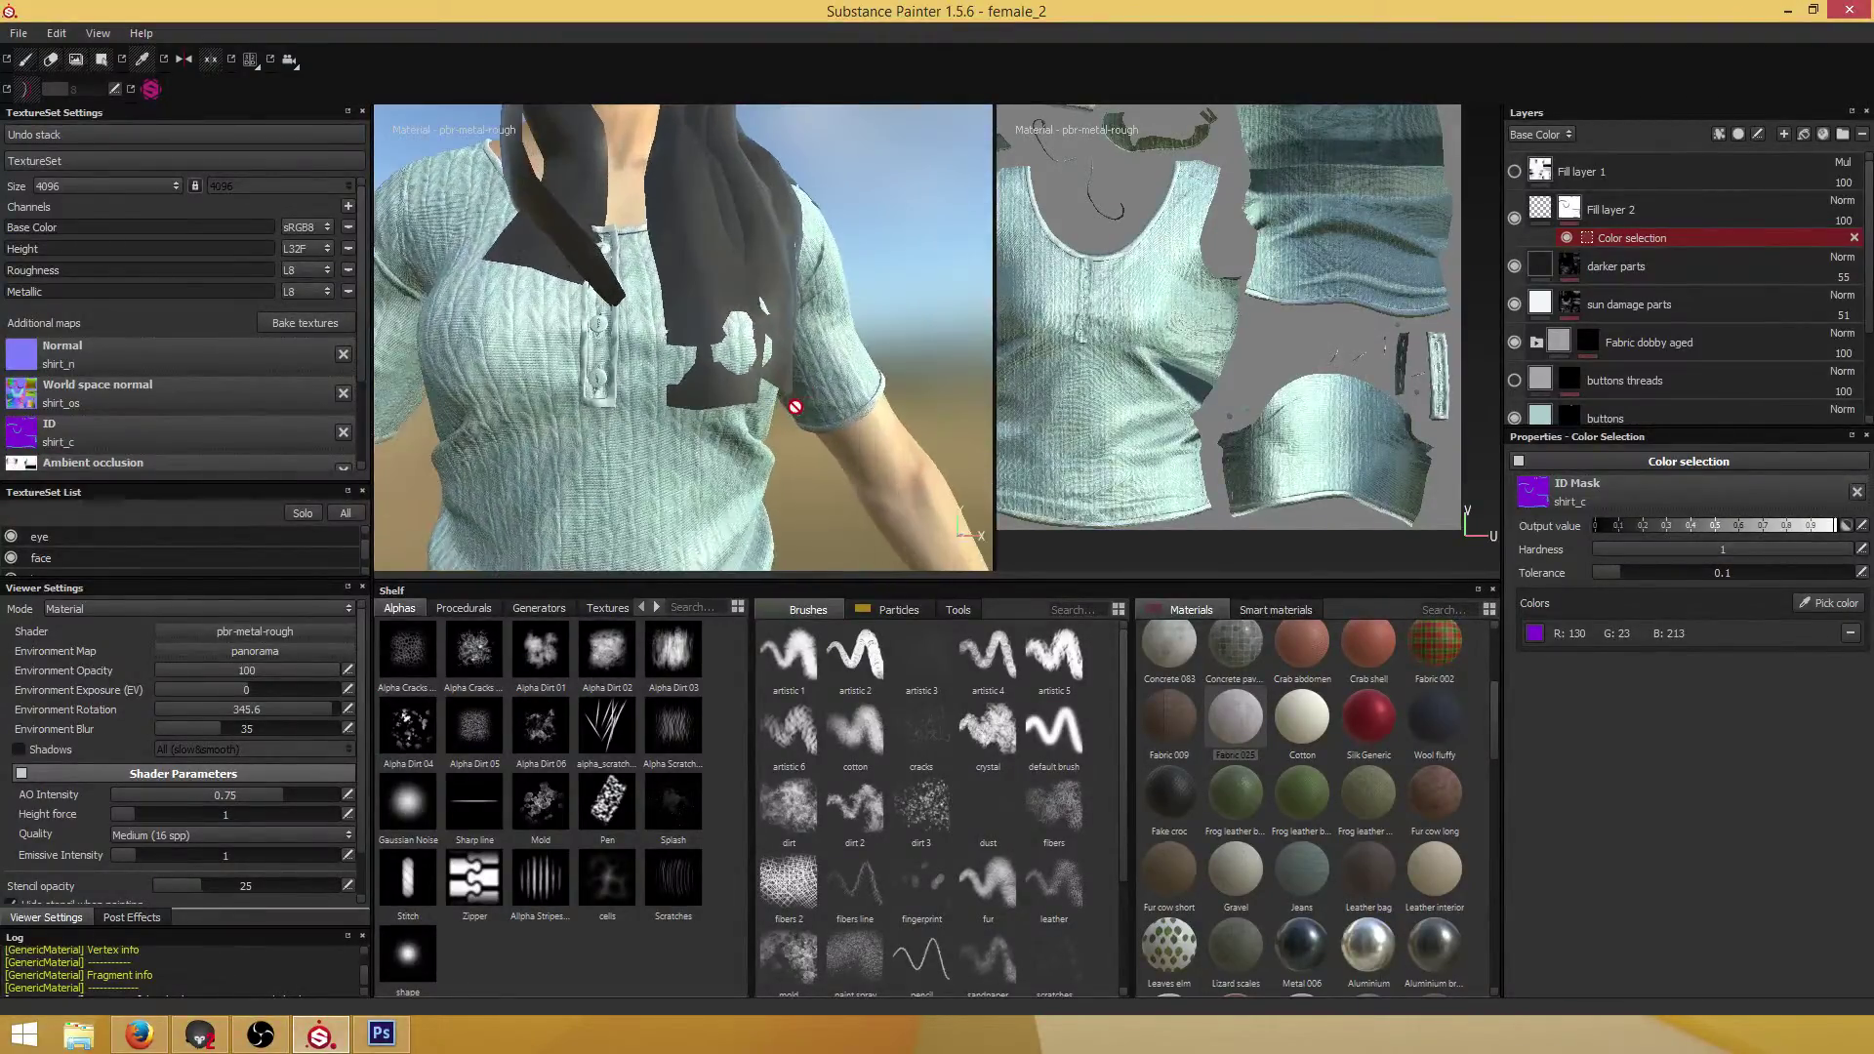
pyautogui.scroll(-6, 796, 398)
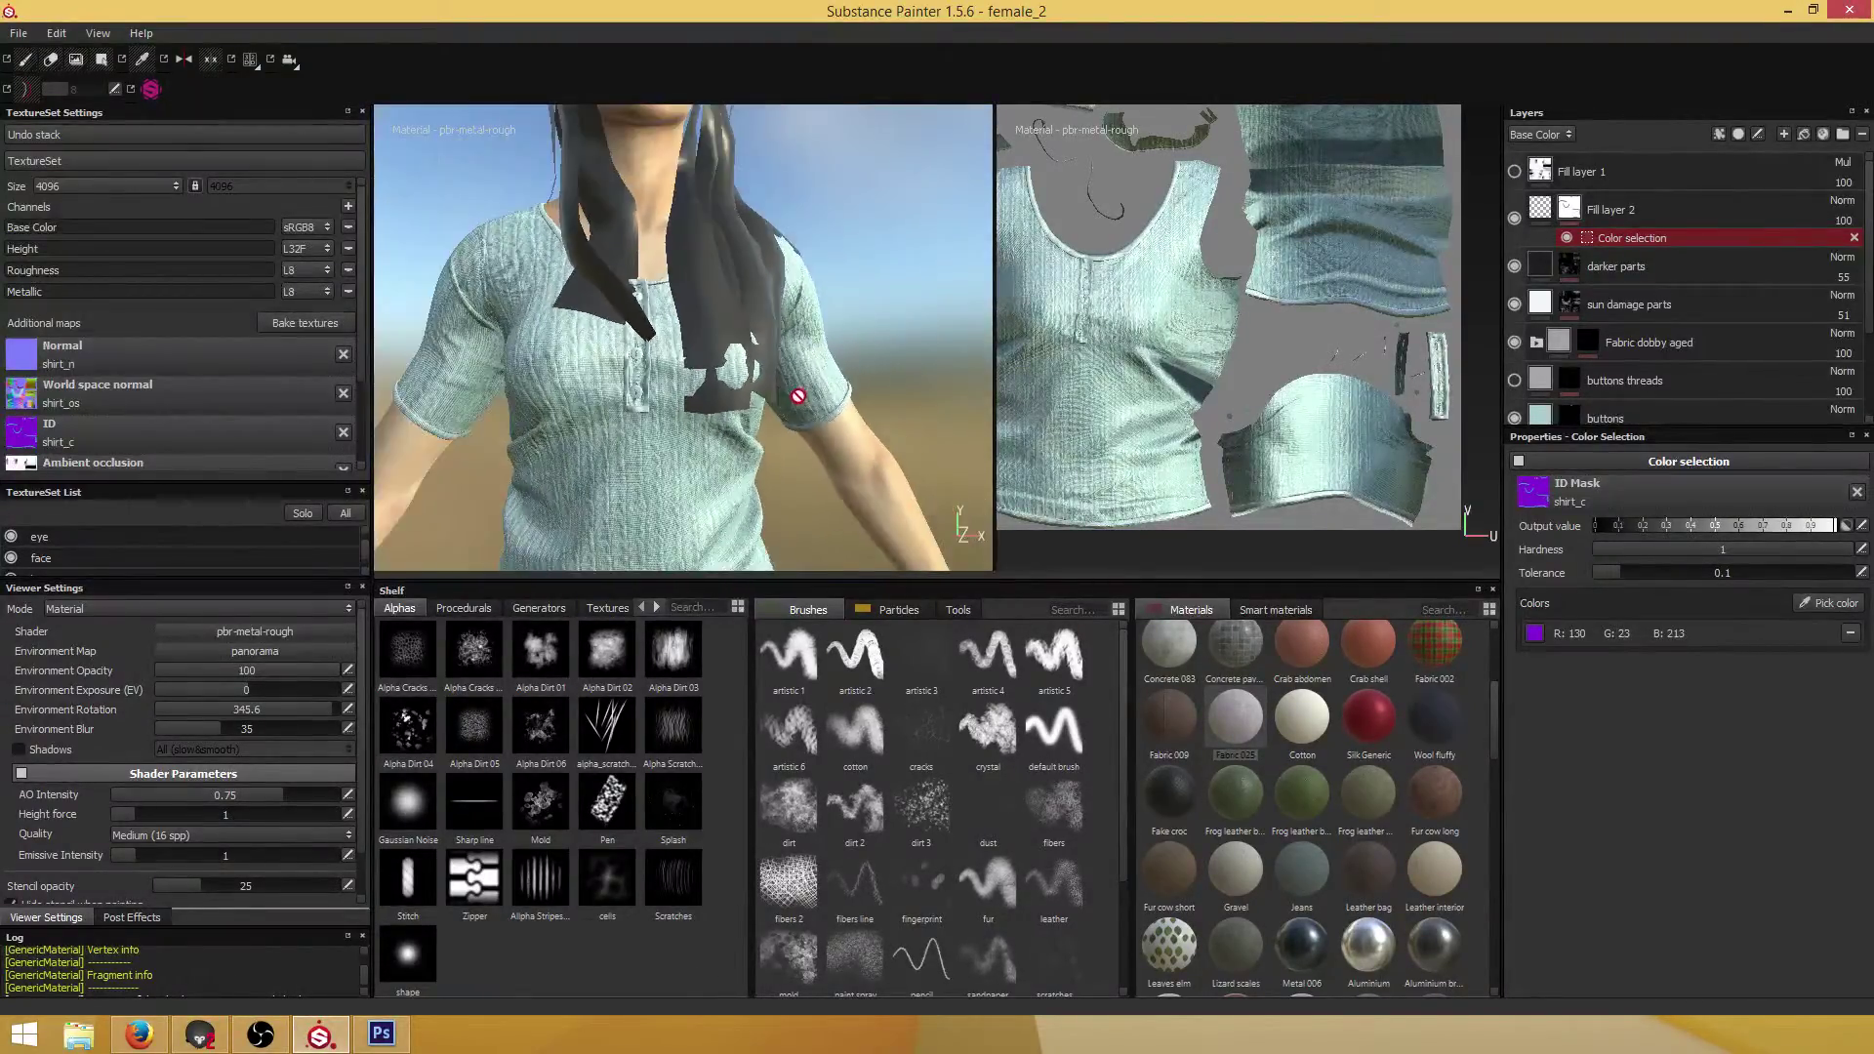
pyautogui.keyDown('alt'); pyautogui.moveTo(773, 414); pyautogui.dragTo(1005, 436); pyautogui.keyUp('alt')
pyautogui.scroll(-5, 750, 401)
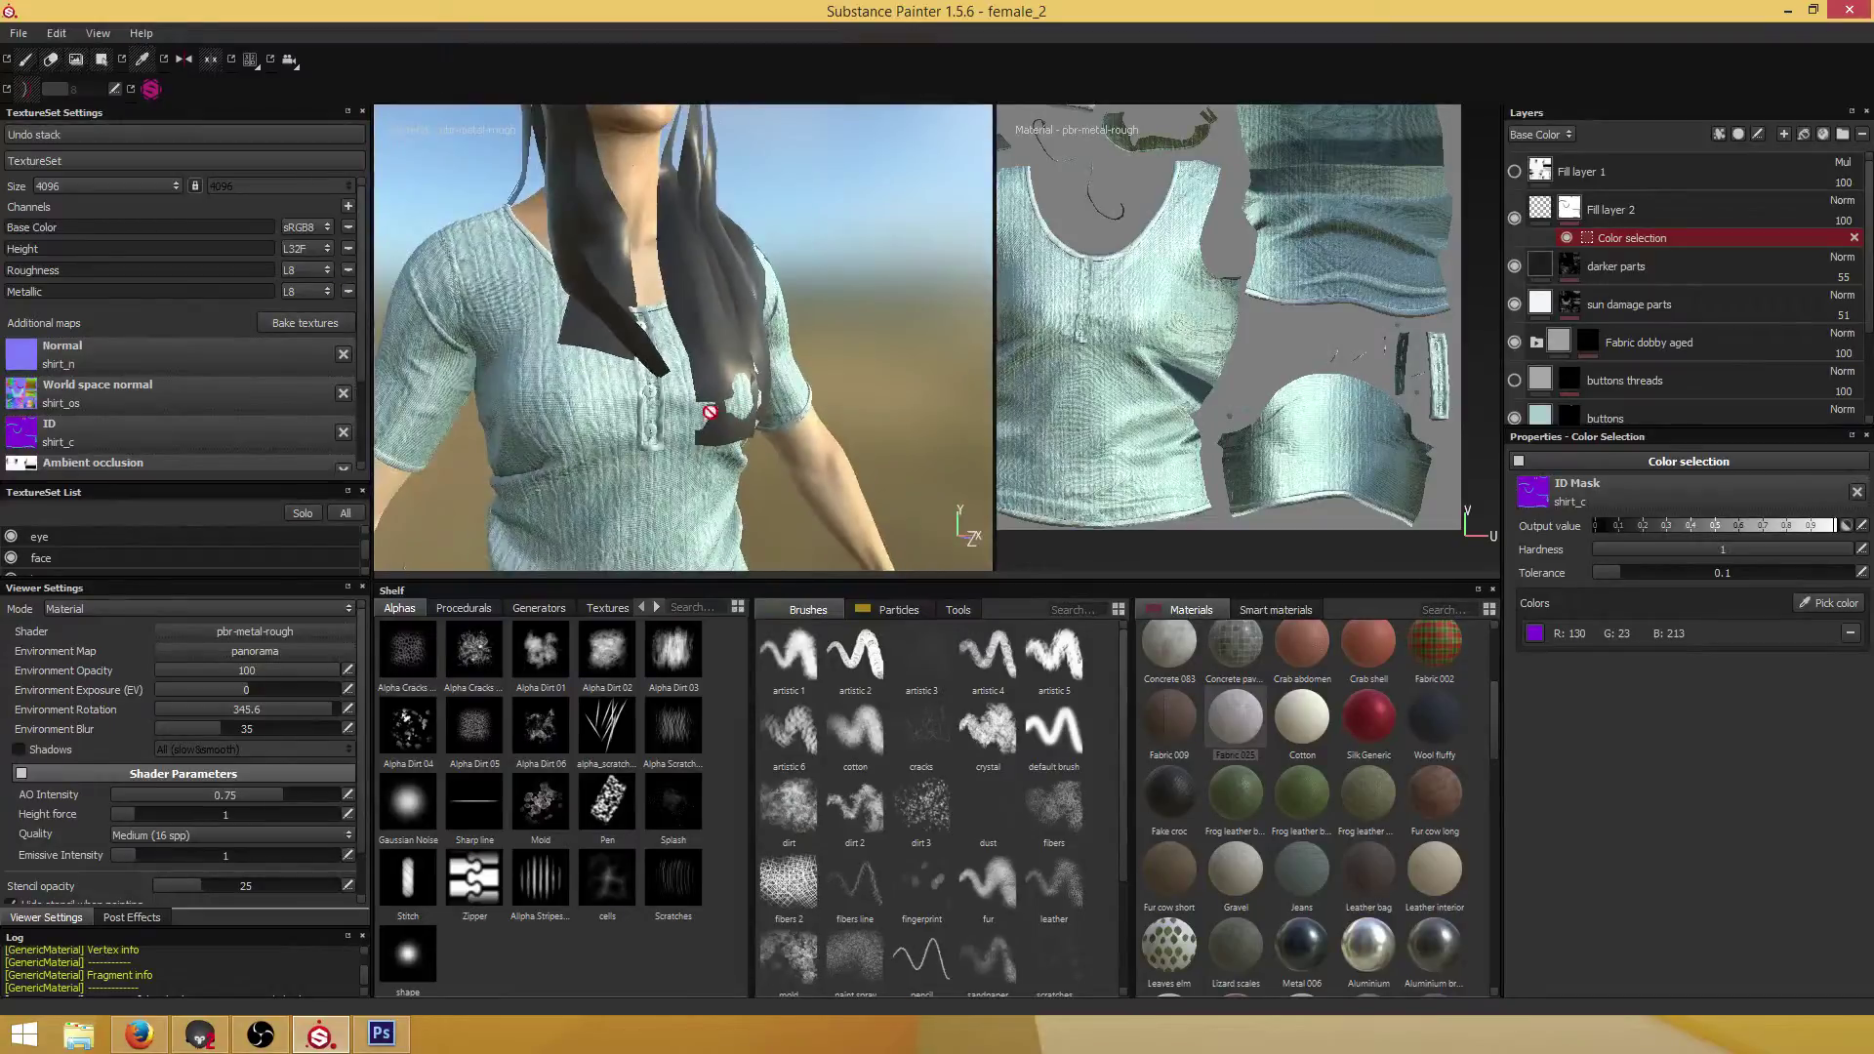
pyautogui.click(19, 33)
pyautogui.click(43, 166)
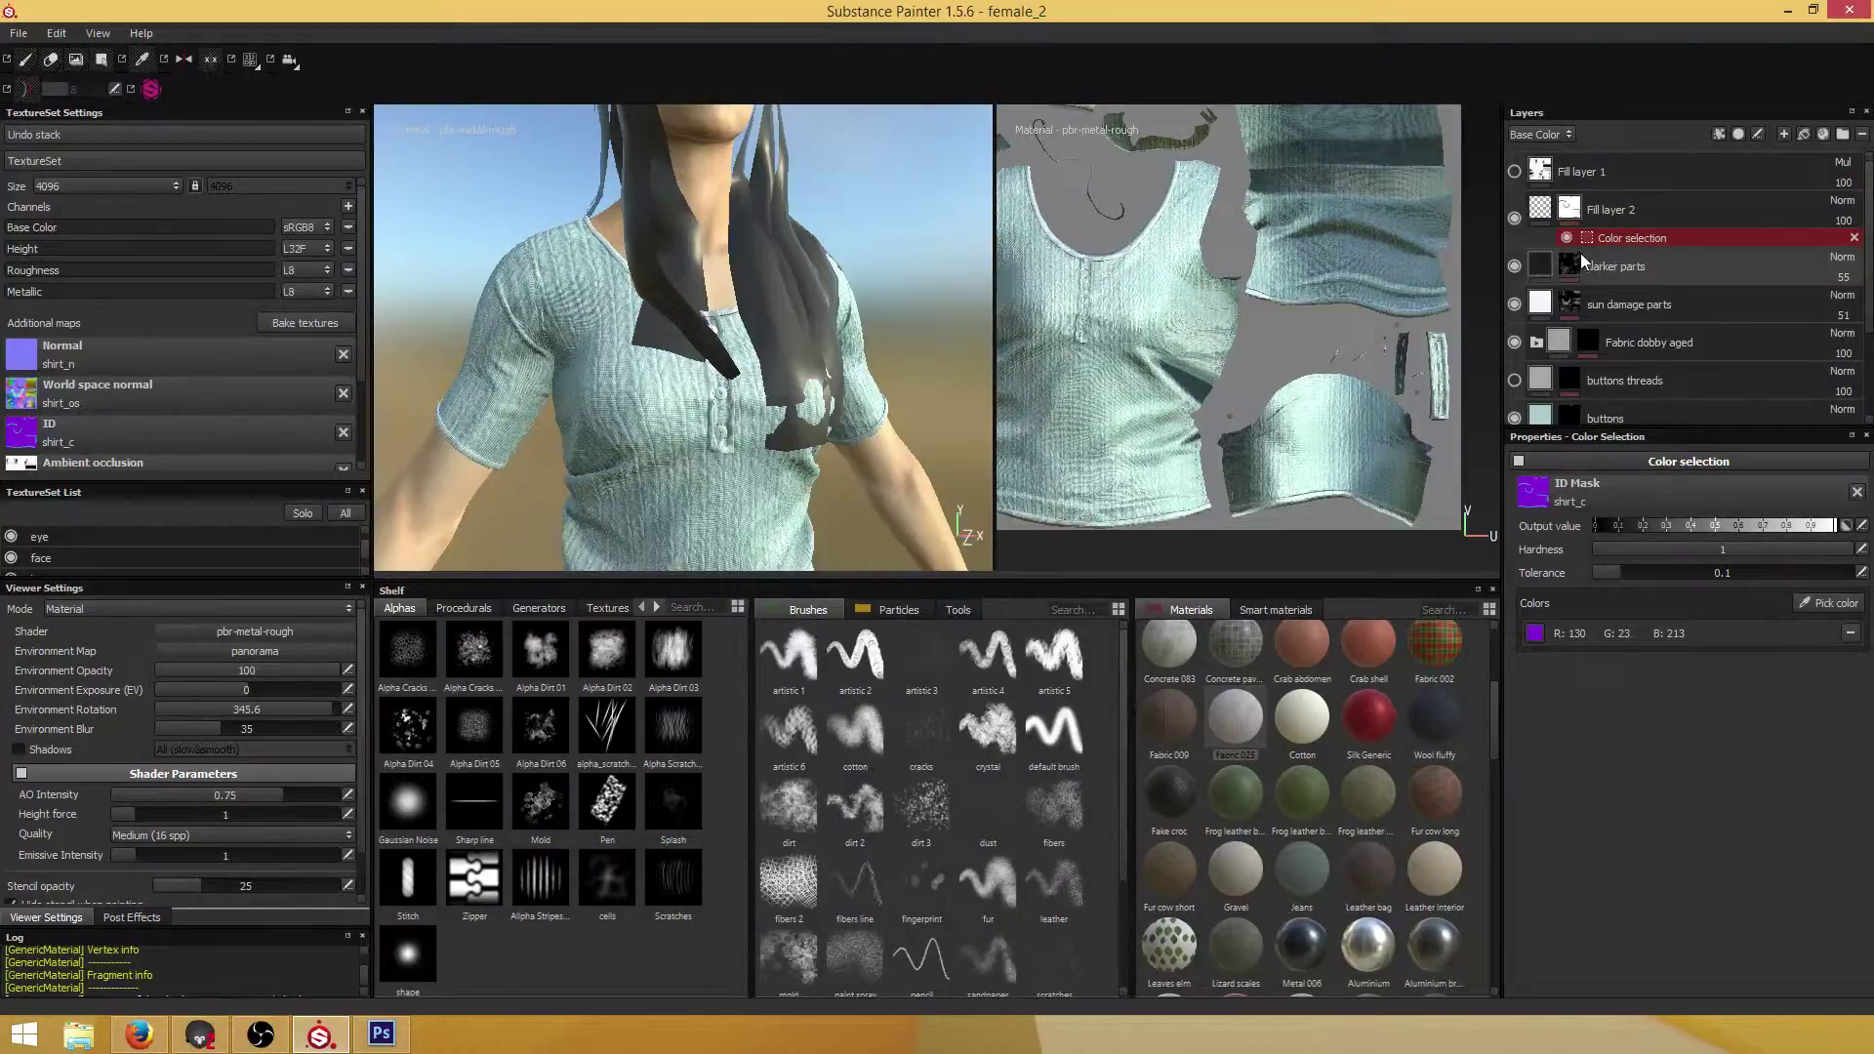
# Show Fill layer 1 again and check its effect on the shirt up close
pyautogui.click(1514, 173)
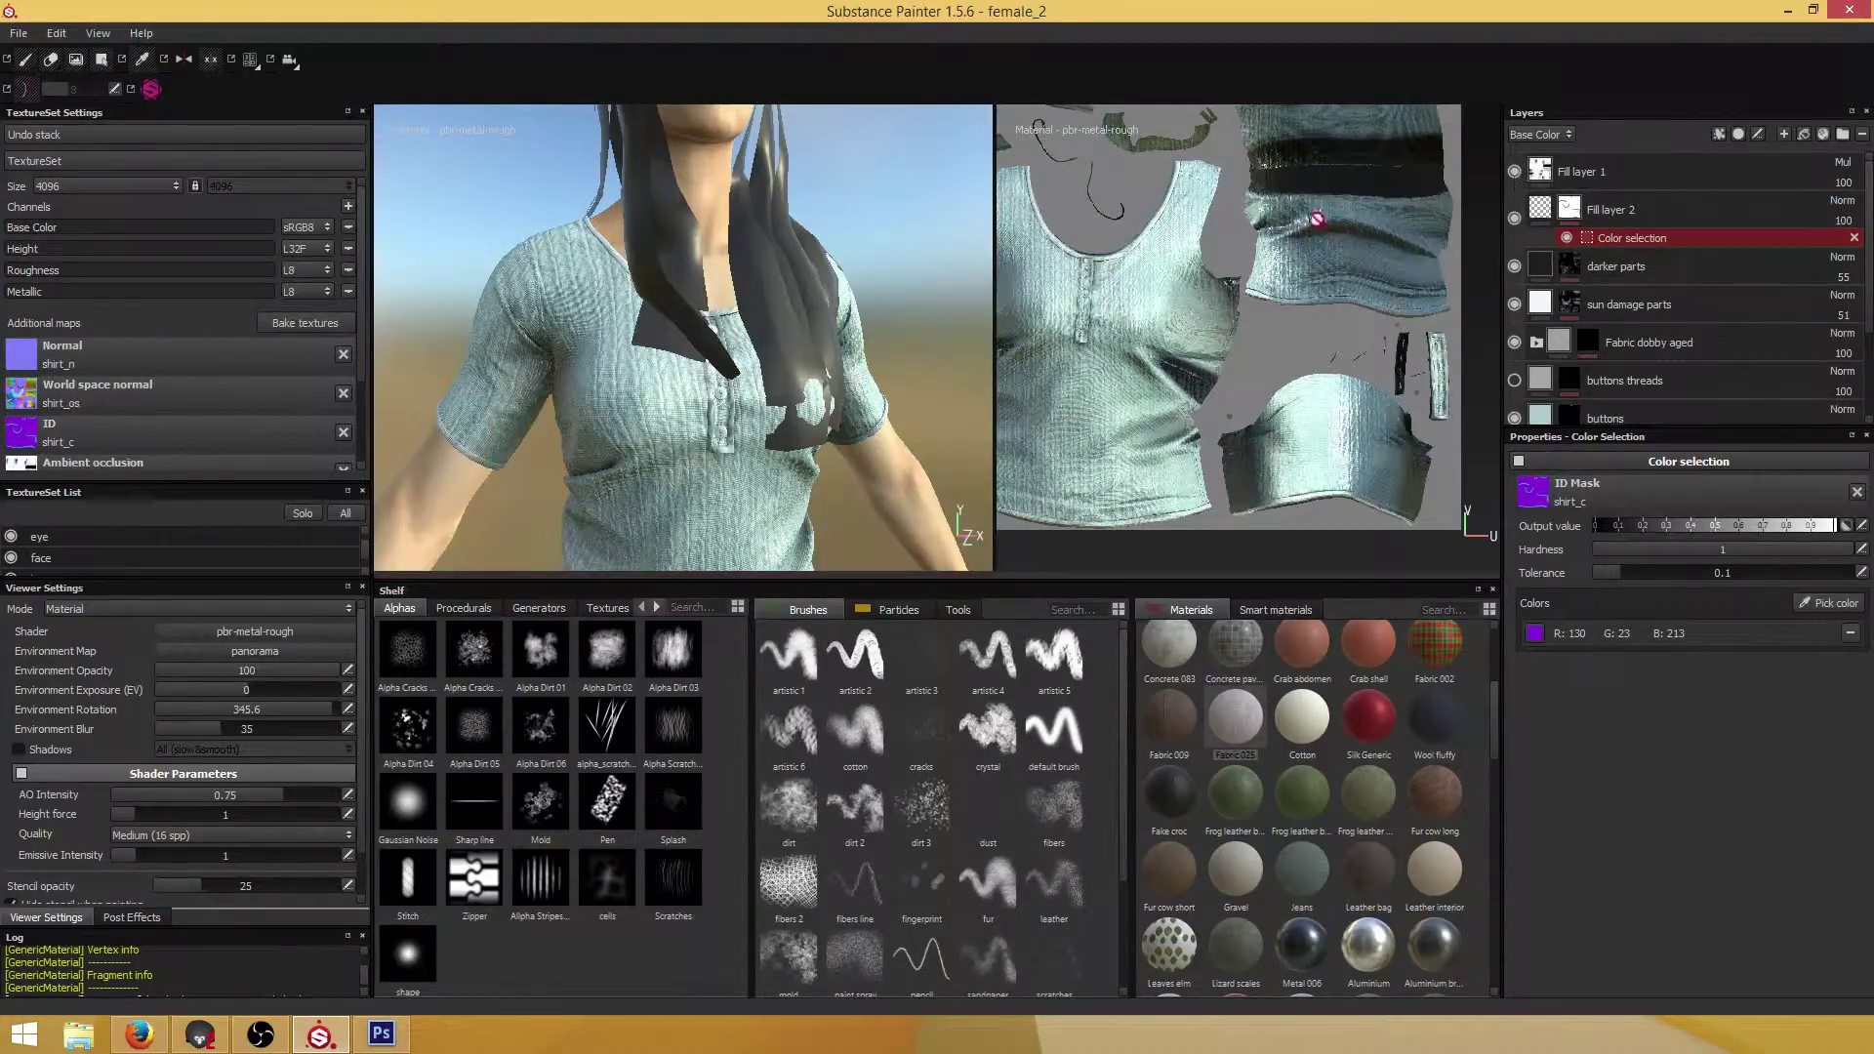
pyautogui.keyDown('alt'); pyautogui.moveTo(904, 410); pyautogui.dragTo(816, 410); pyautogui.keyUp('alt')
pyautogui.scroll(5, 815, 410)
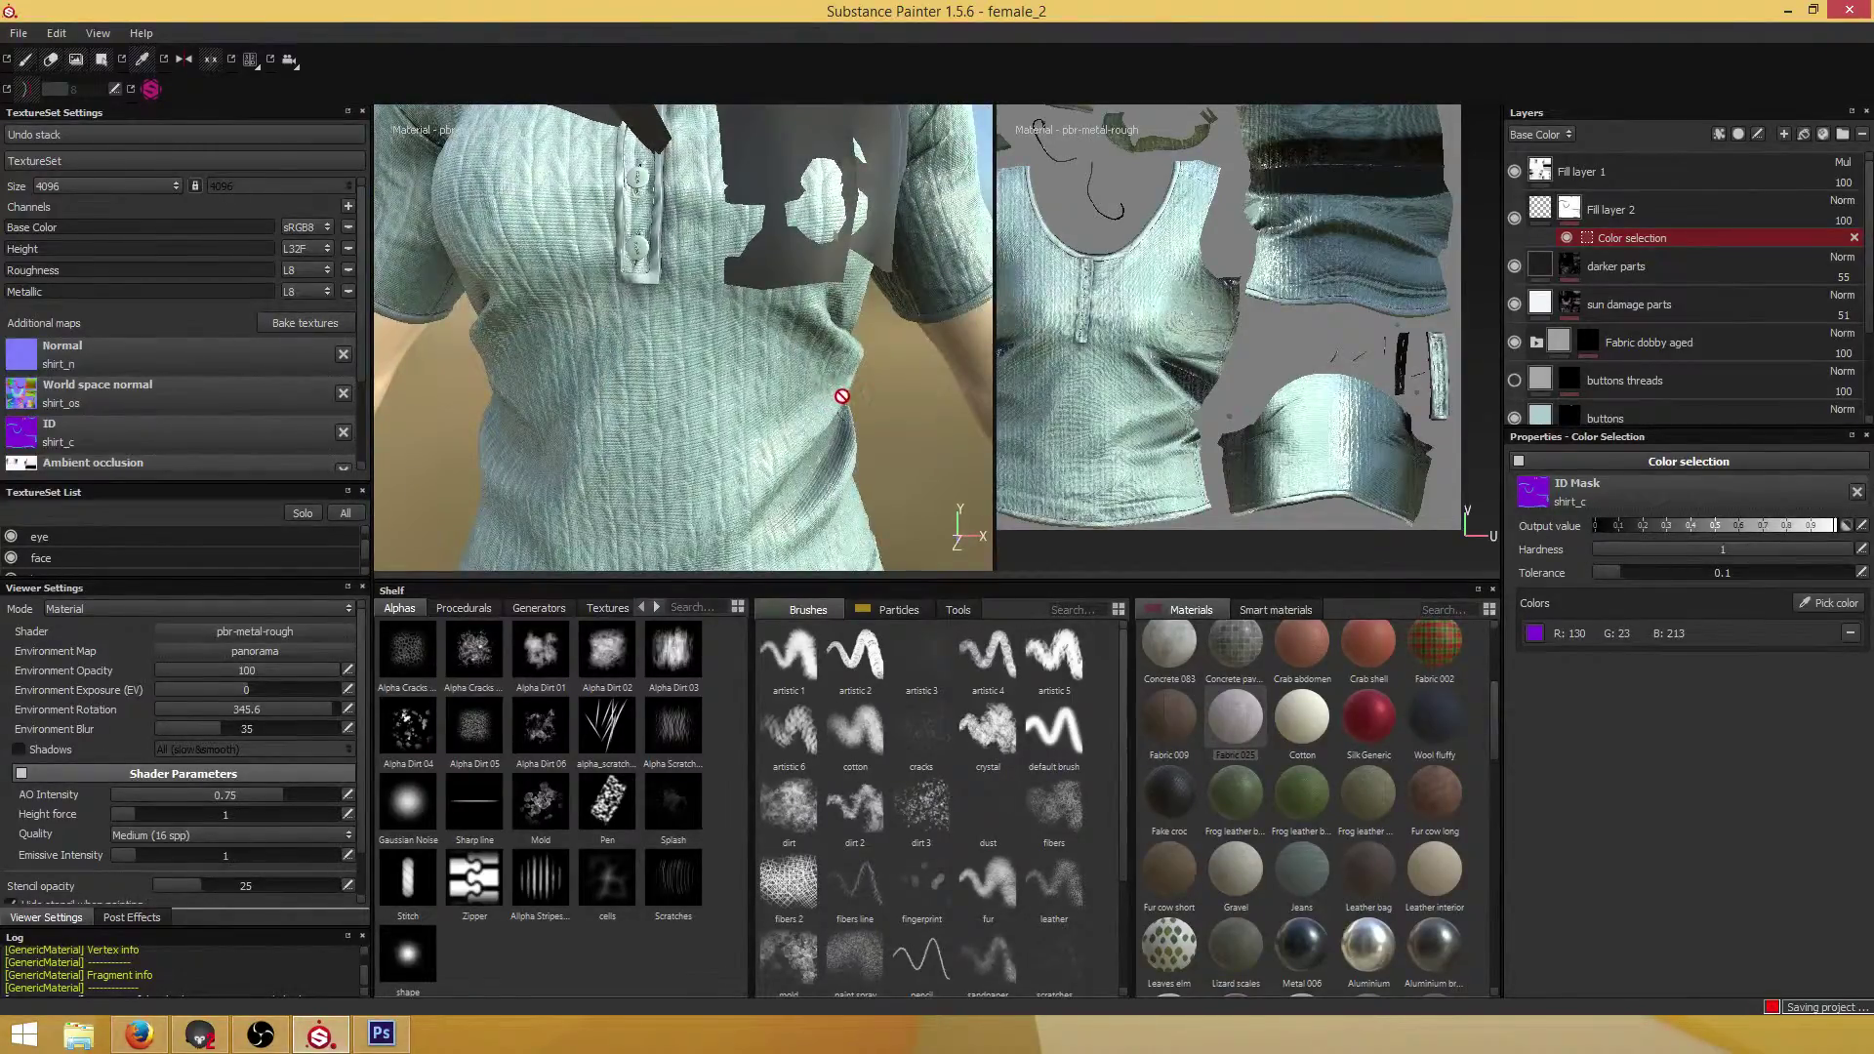
pyautogui.keyDown('alt'); pyautogui.moveTo(847, 397); pyautogui.dragTo(802, 415); pyautogui.keyUp('alt')
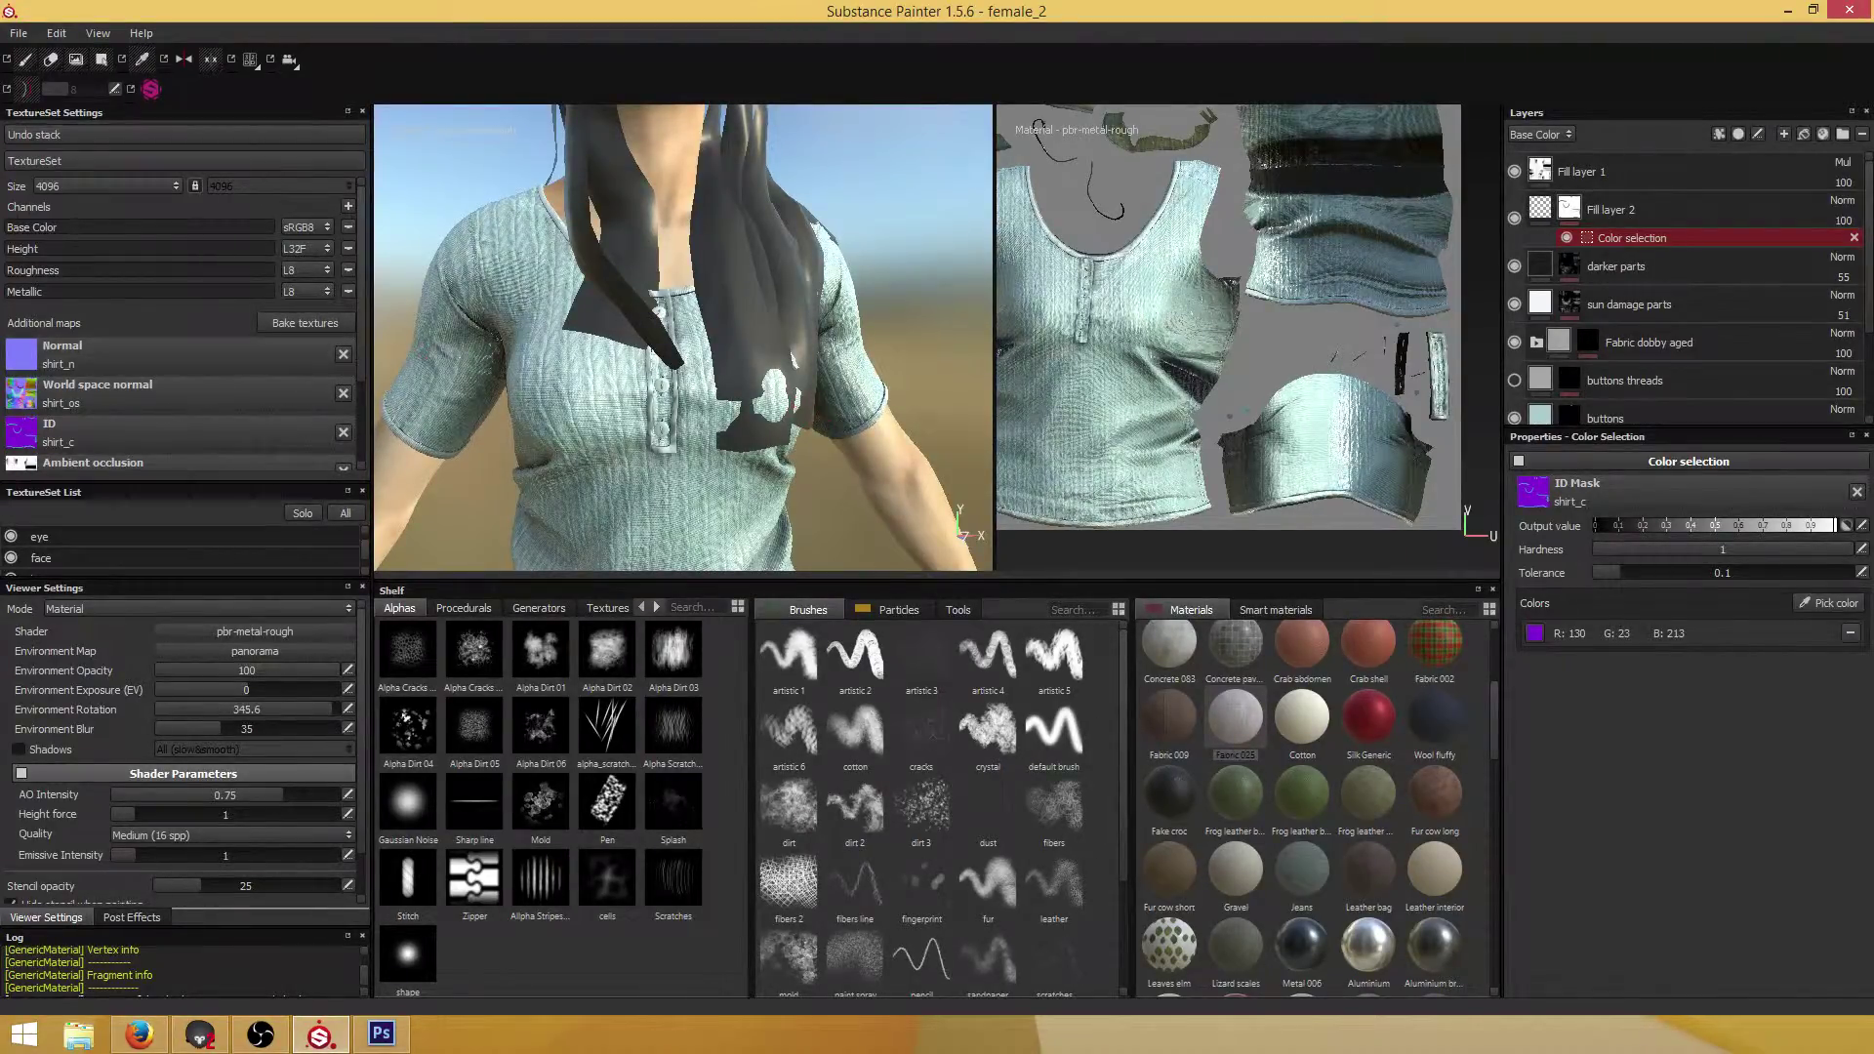
pyautogui.hotkey('alt', 'Tab')
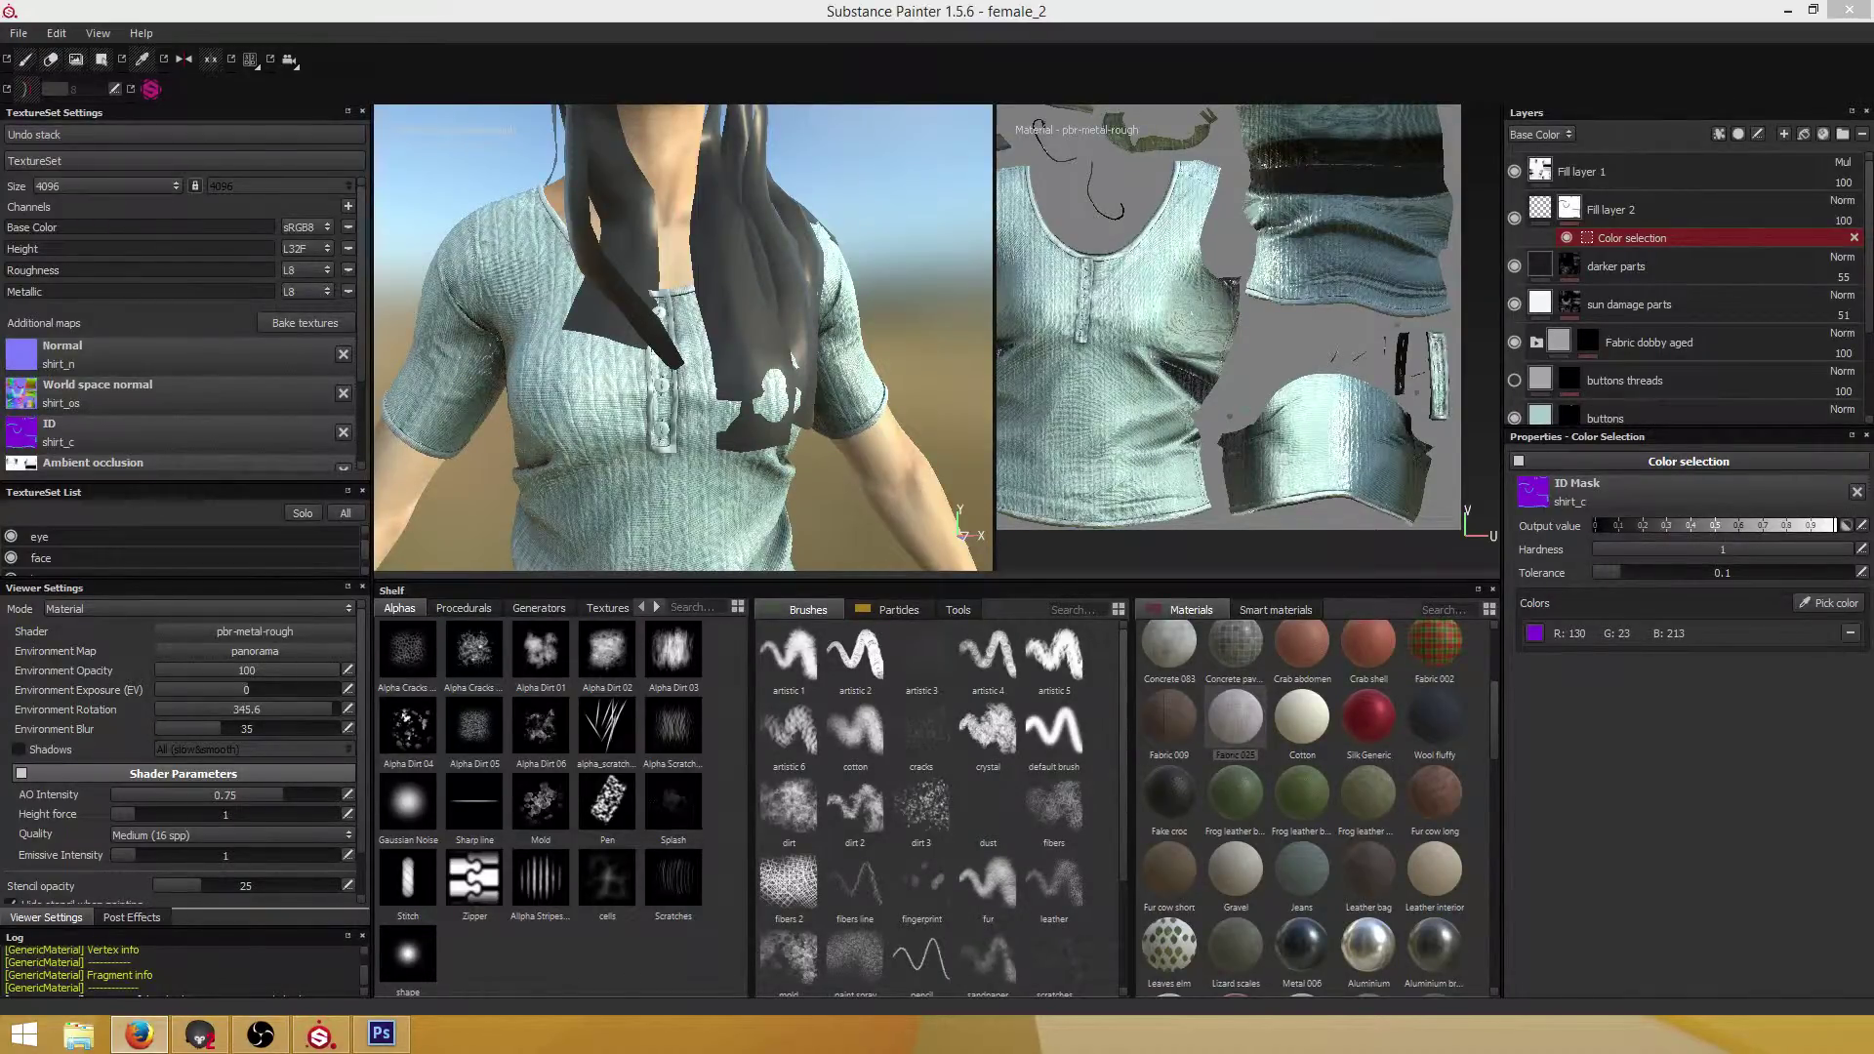
# Examine the textured shirt on the whole character from a distance and from different angles
pyautogui.keyDown('alt'); pyautogui.moveTo(732, 405); pyautogui.dragTo(745, 410, button='right'); pyautogui.keyUp('alt')
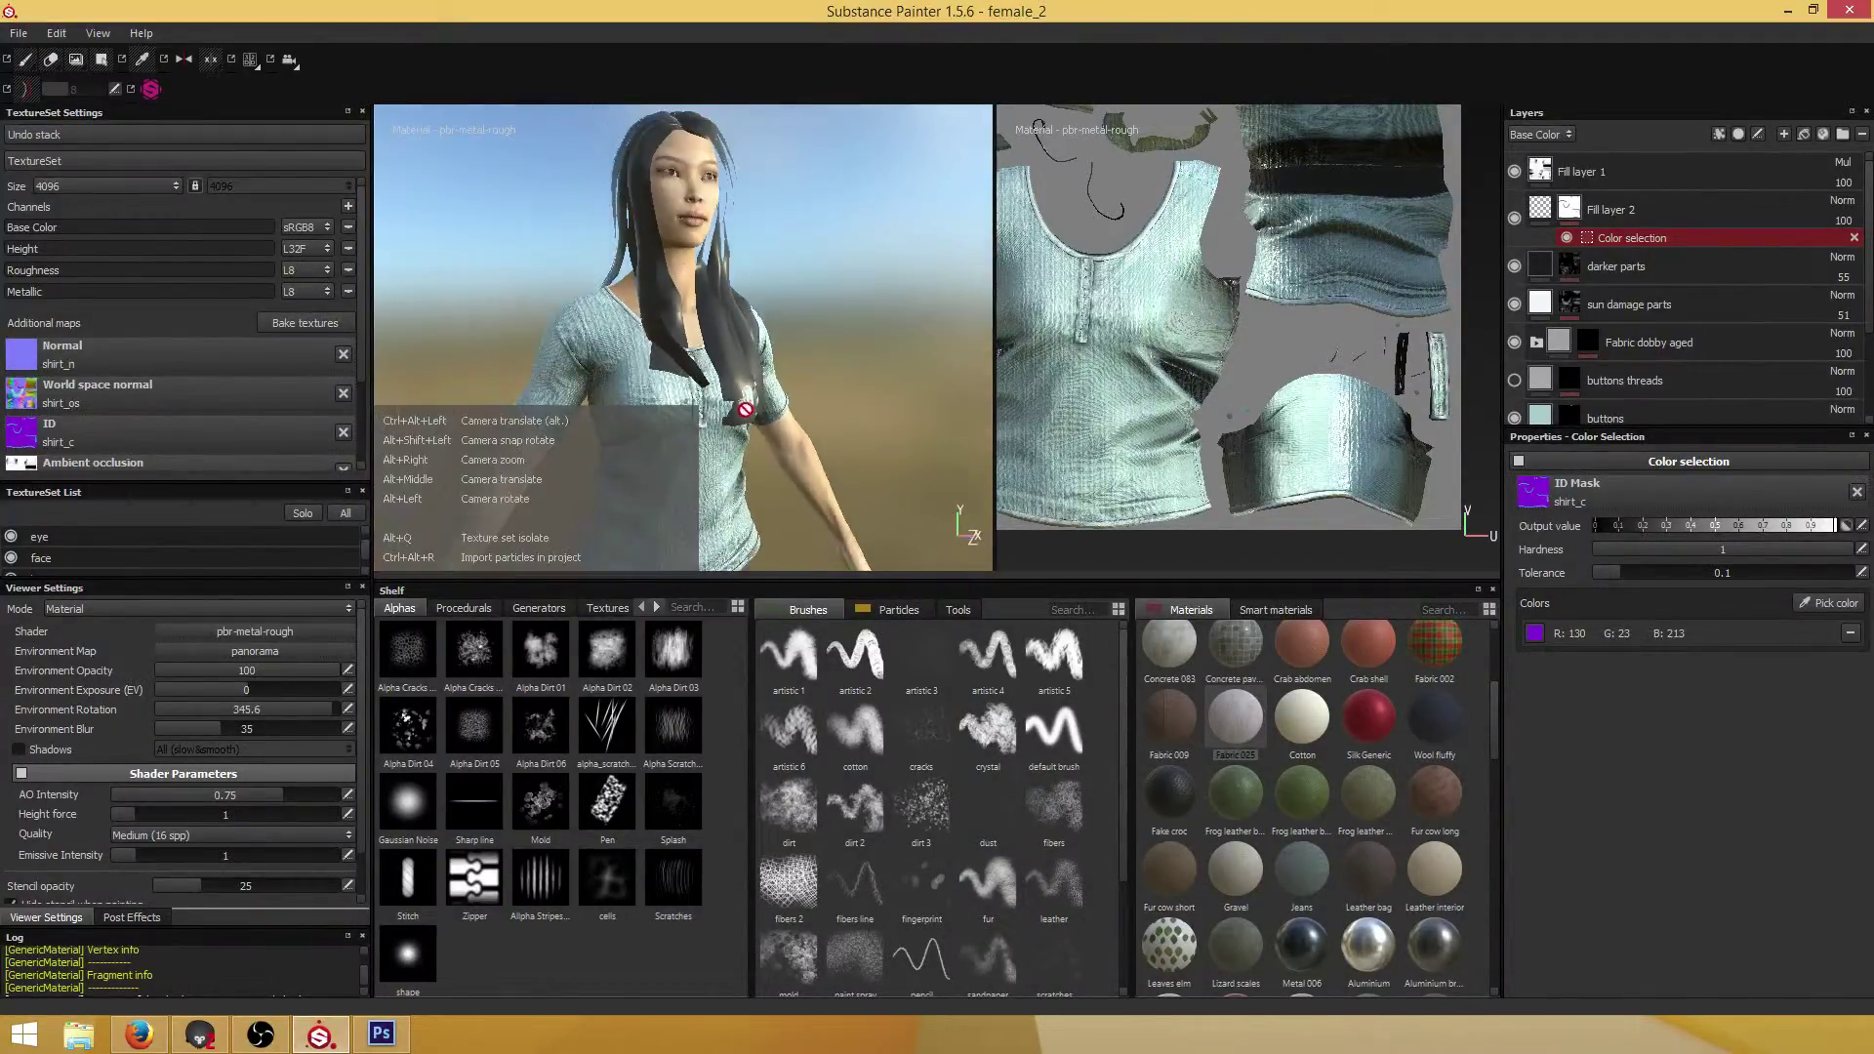
pyautogui.scroll(-3, 745, 408)
pyautogui.scroll(3, 747, 404)
pyautogui.scroll(-3, 748, 398)
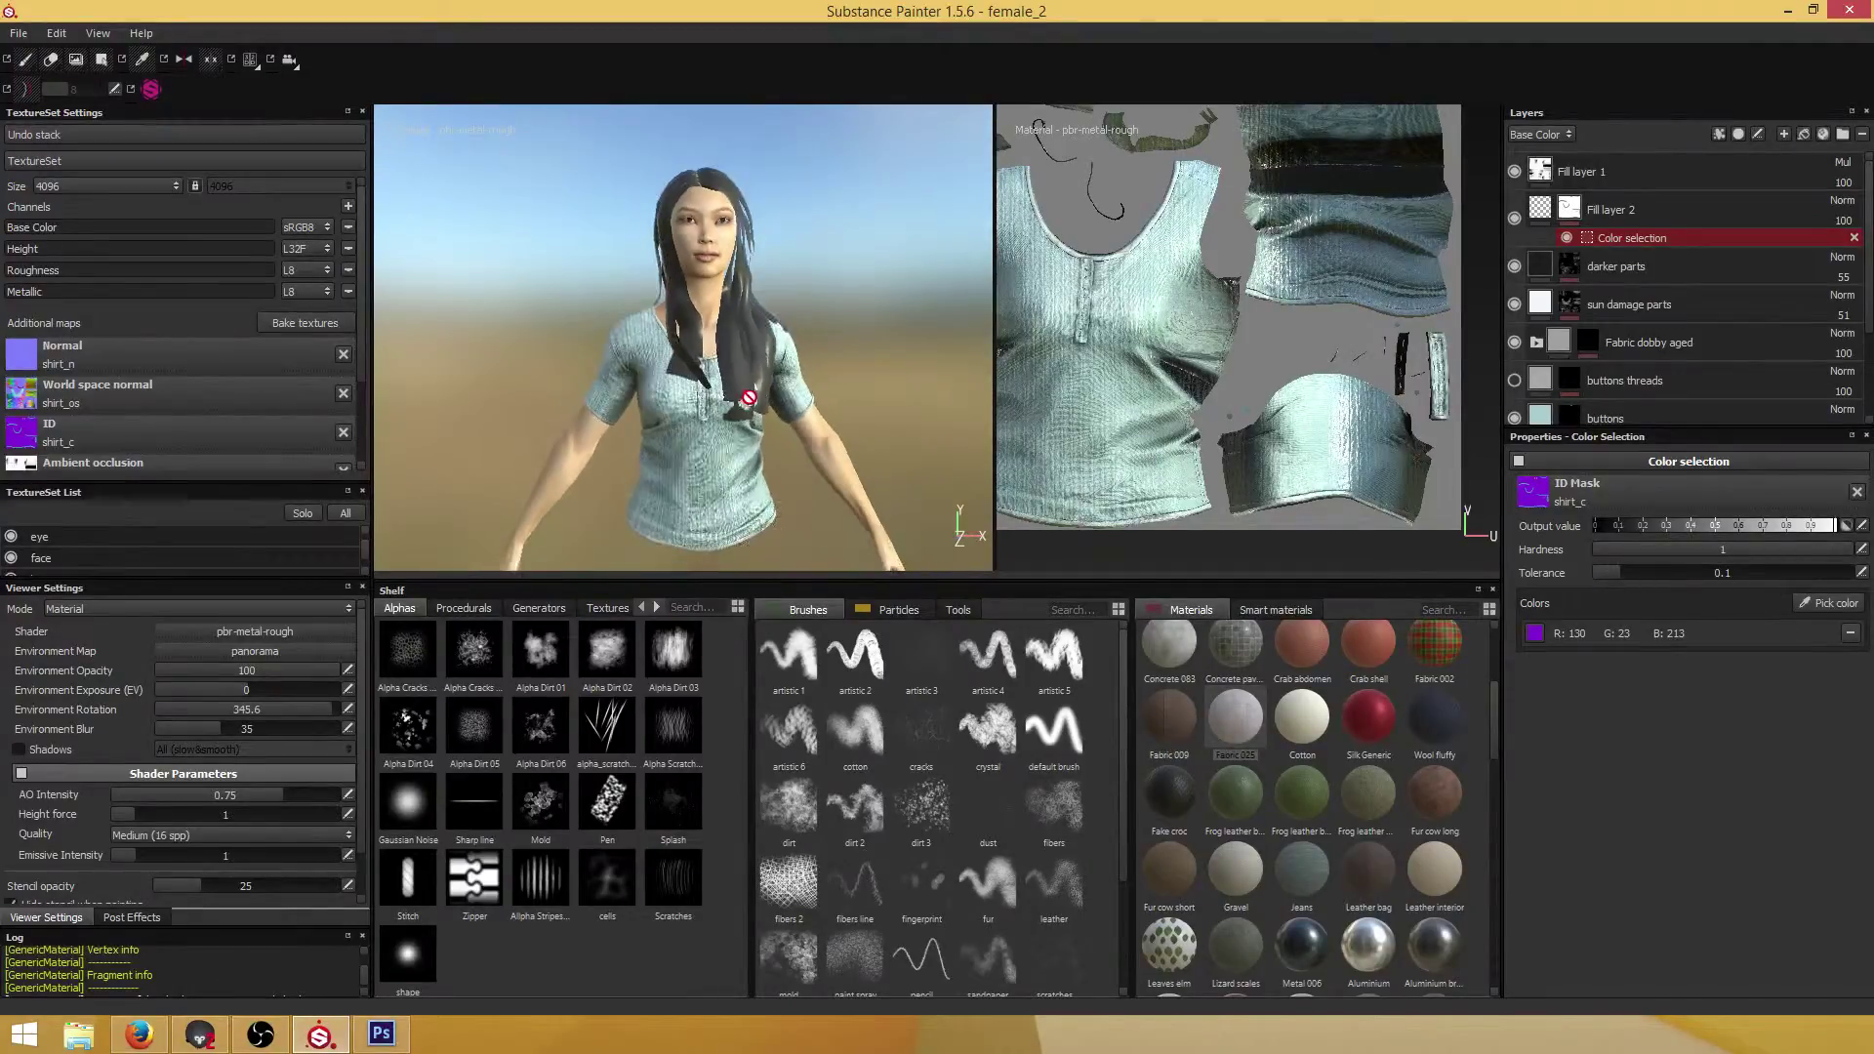
pyautogui.scroll(2, 749, 399)
pyautogui.keyDown('alt'); pyautogui.moveTo(749, 398); pyautogui.dragTo(825, 386); pyautogui.keyUp('alt')
pyautogui.scroll(-2, 823, 438)
pyautogui.scroll(2, 823, 438)
pyautogui.scroll(-2, 840, 419)
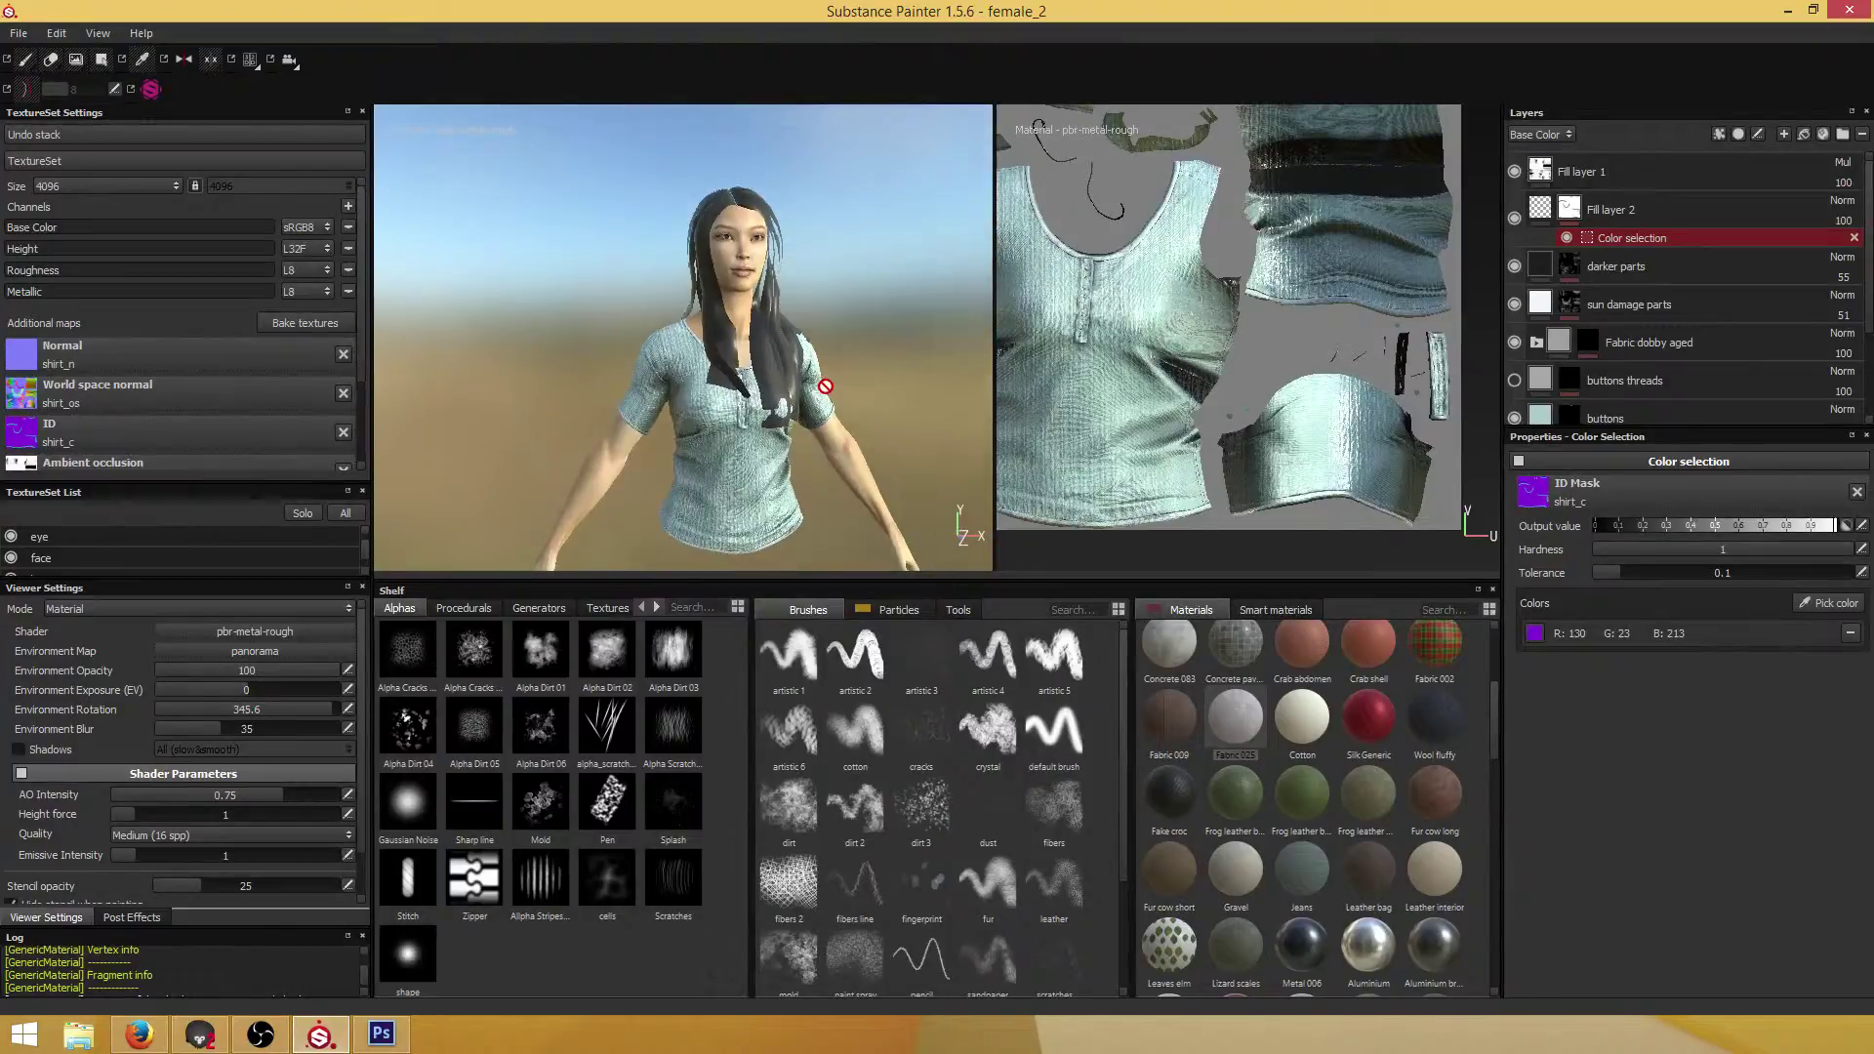
# Save the project and export the shirt texture set with the PBR MetalRough configuration
pyautogui.click(18, 32)
pyautogui.click(43, 162)
pyautogui.click(16, 33)
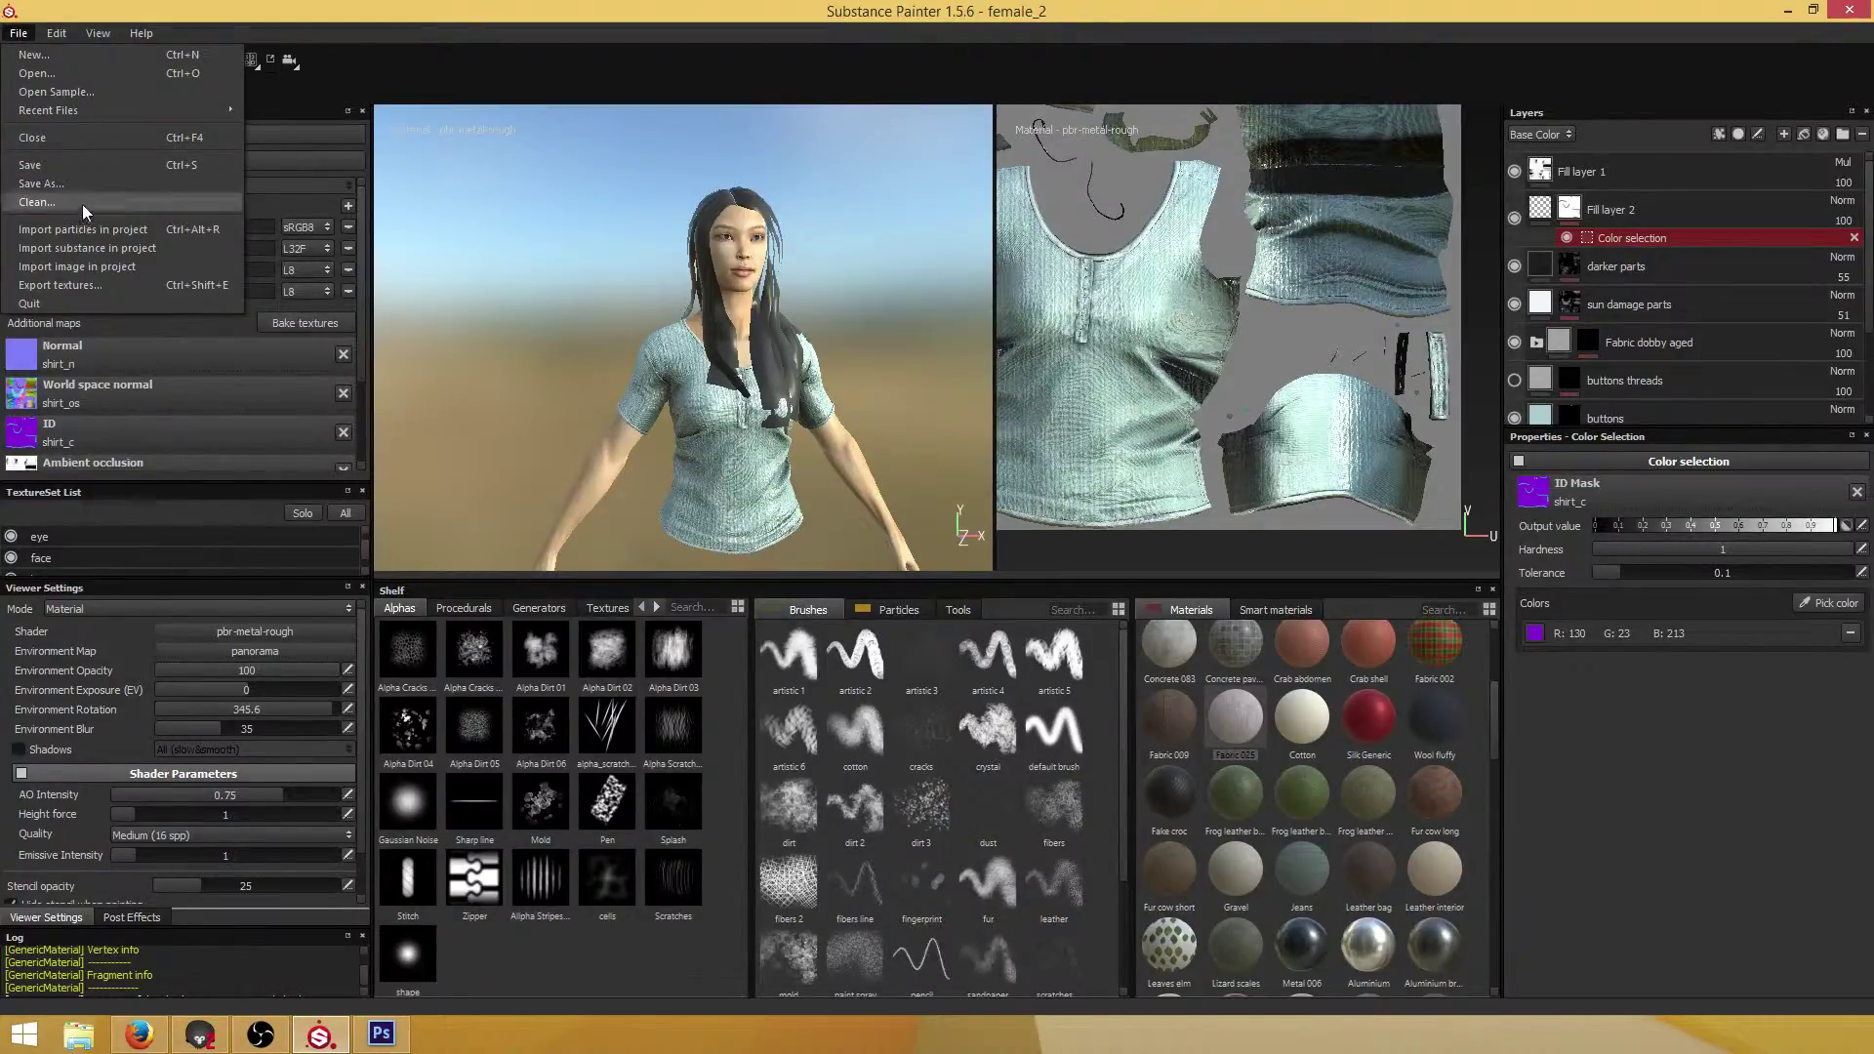
pyautogui.click(90, 291)
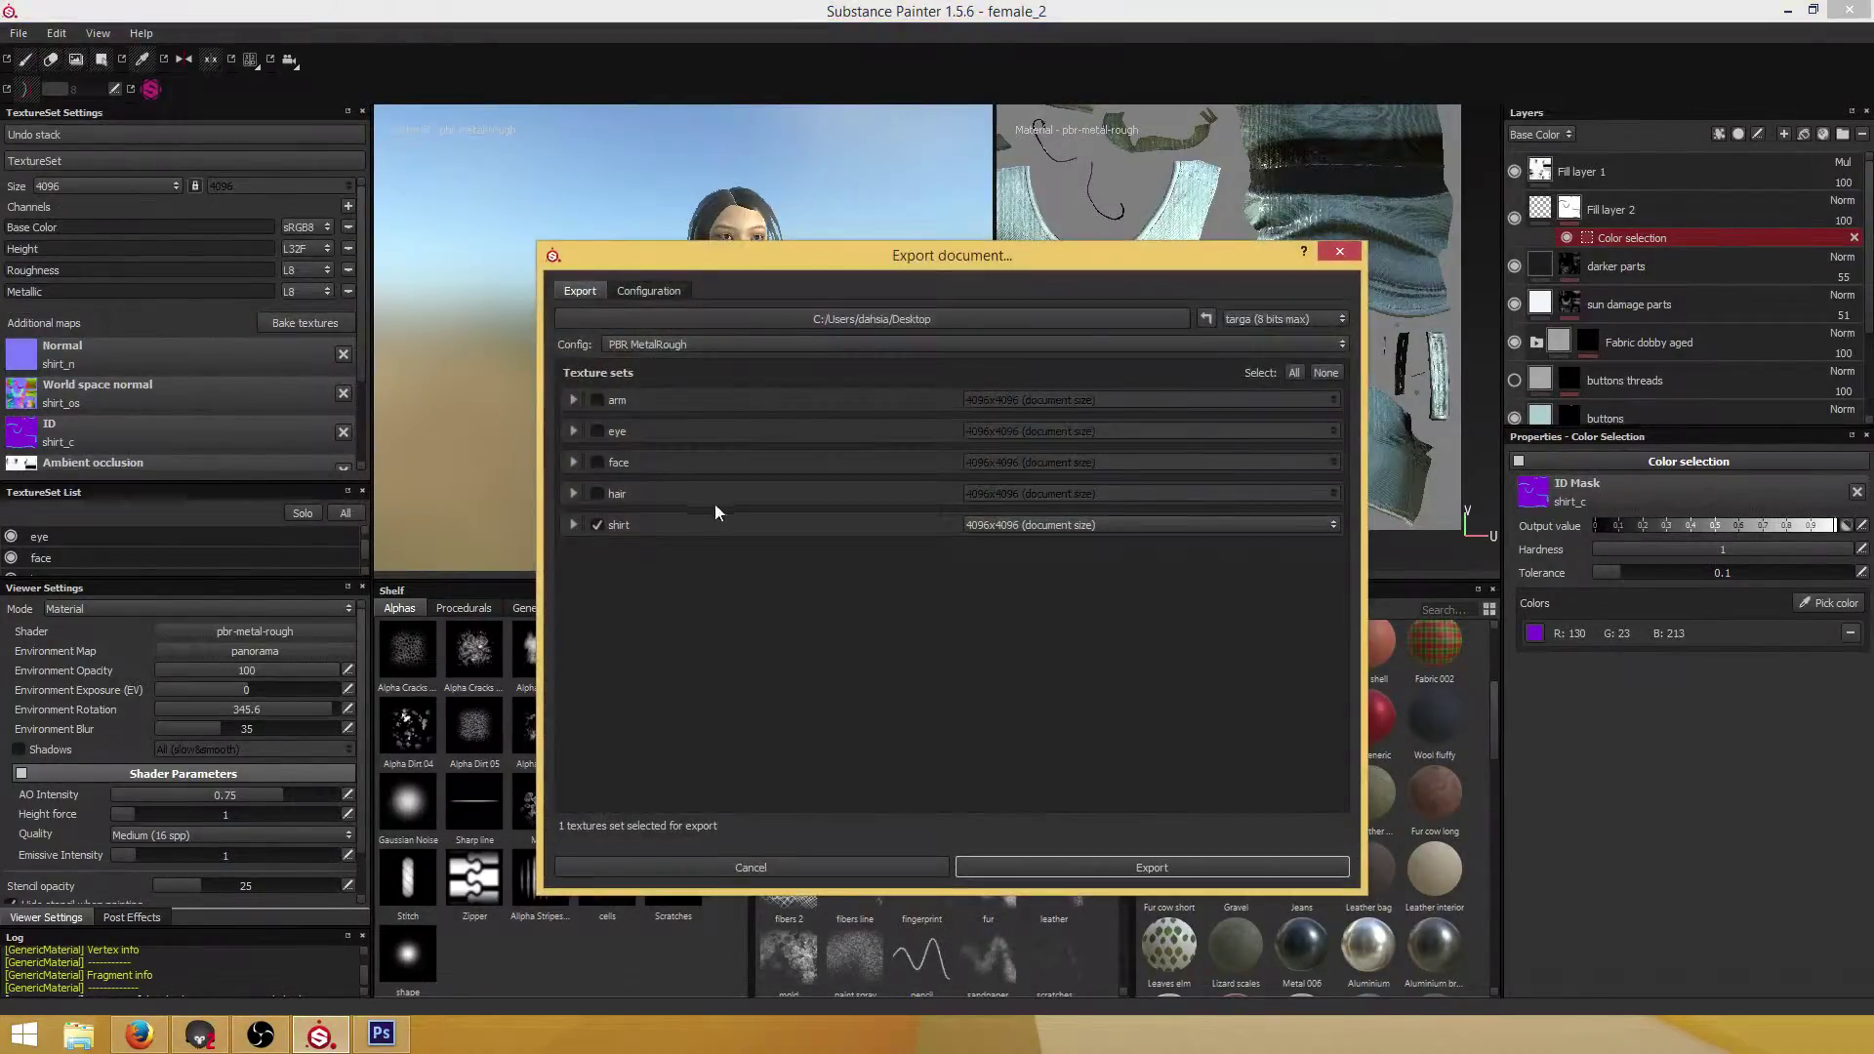
pyautogui.click(573, 526)
pyautogui.click(572, 526)
pyautogui.click(1151, 865)
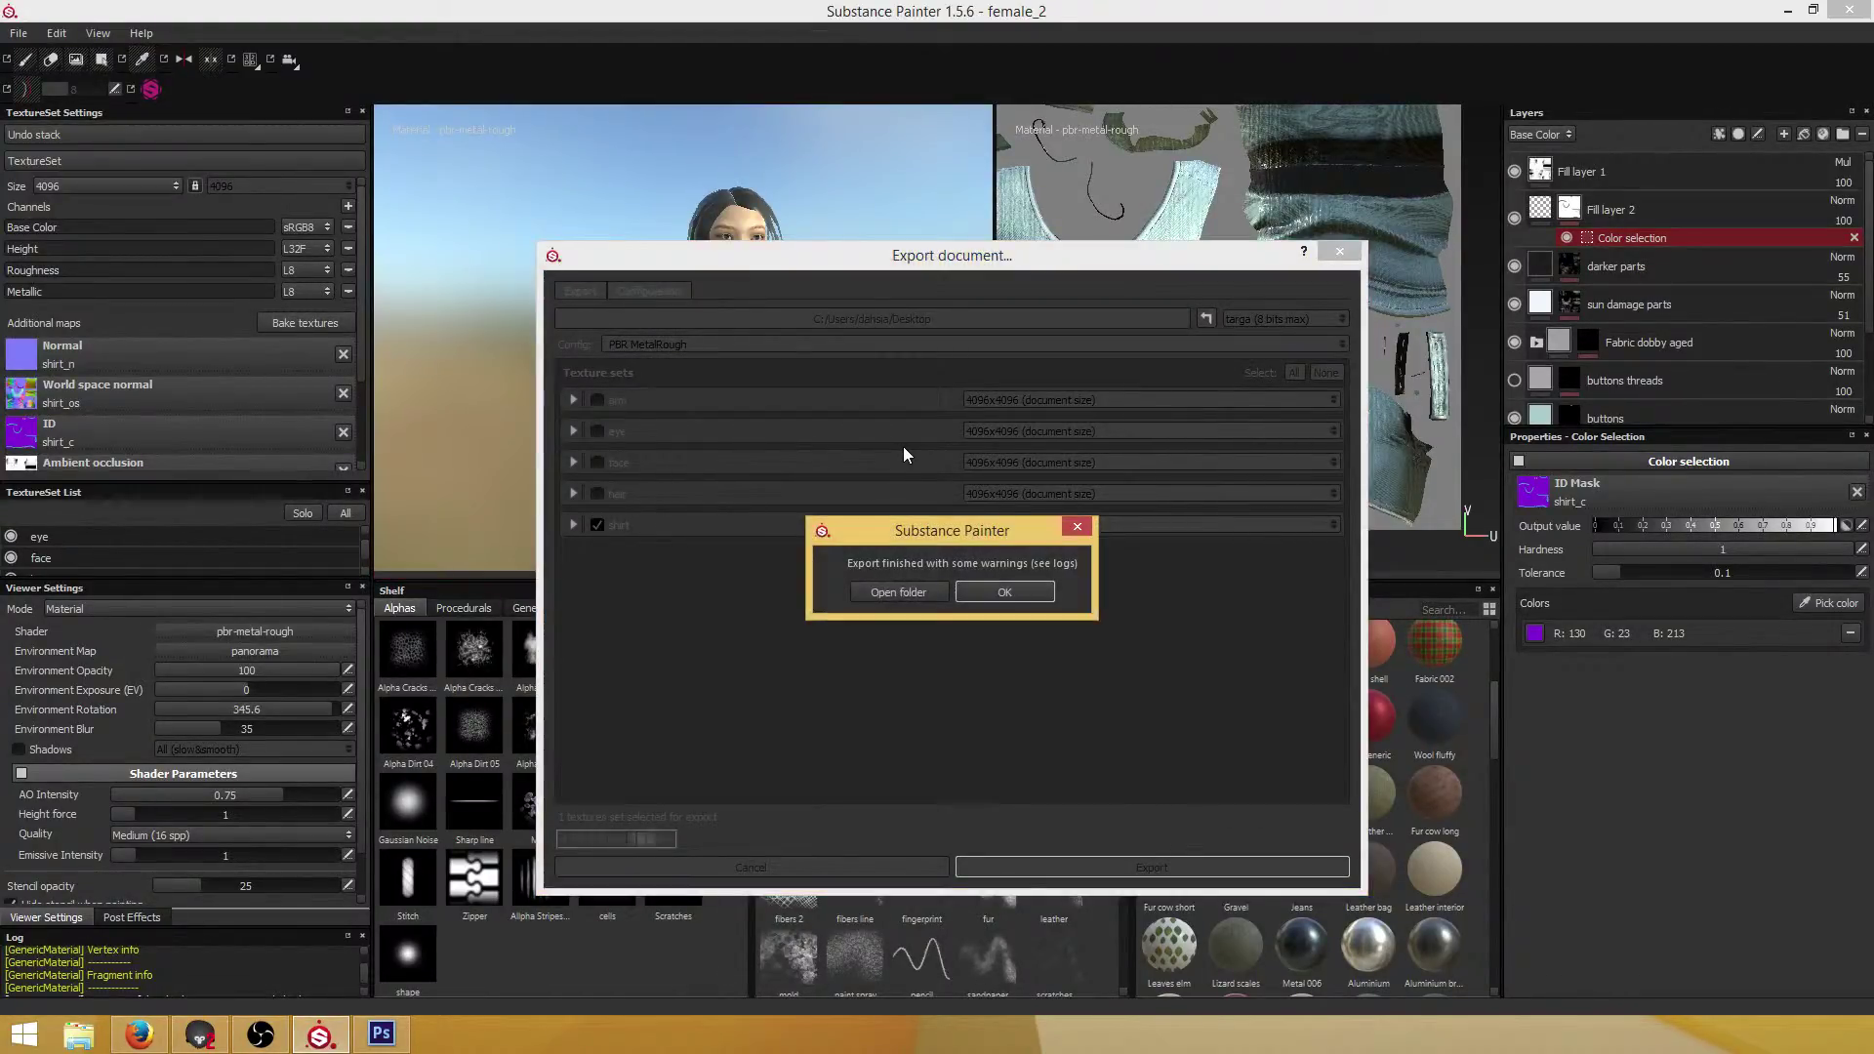
pyautogui.click(1004, 593)
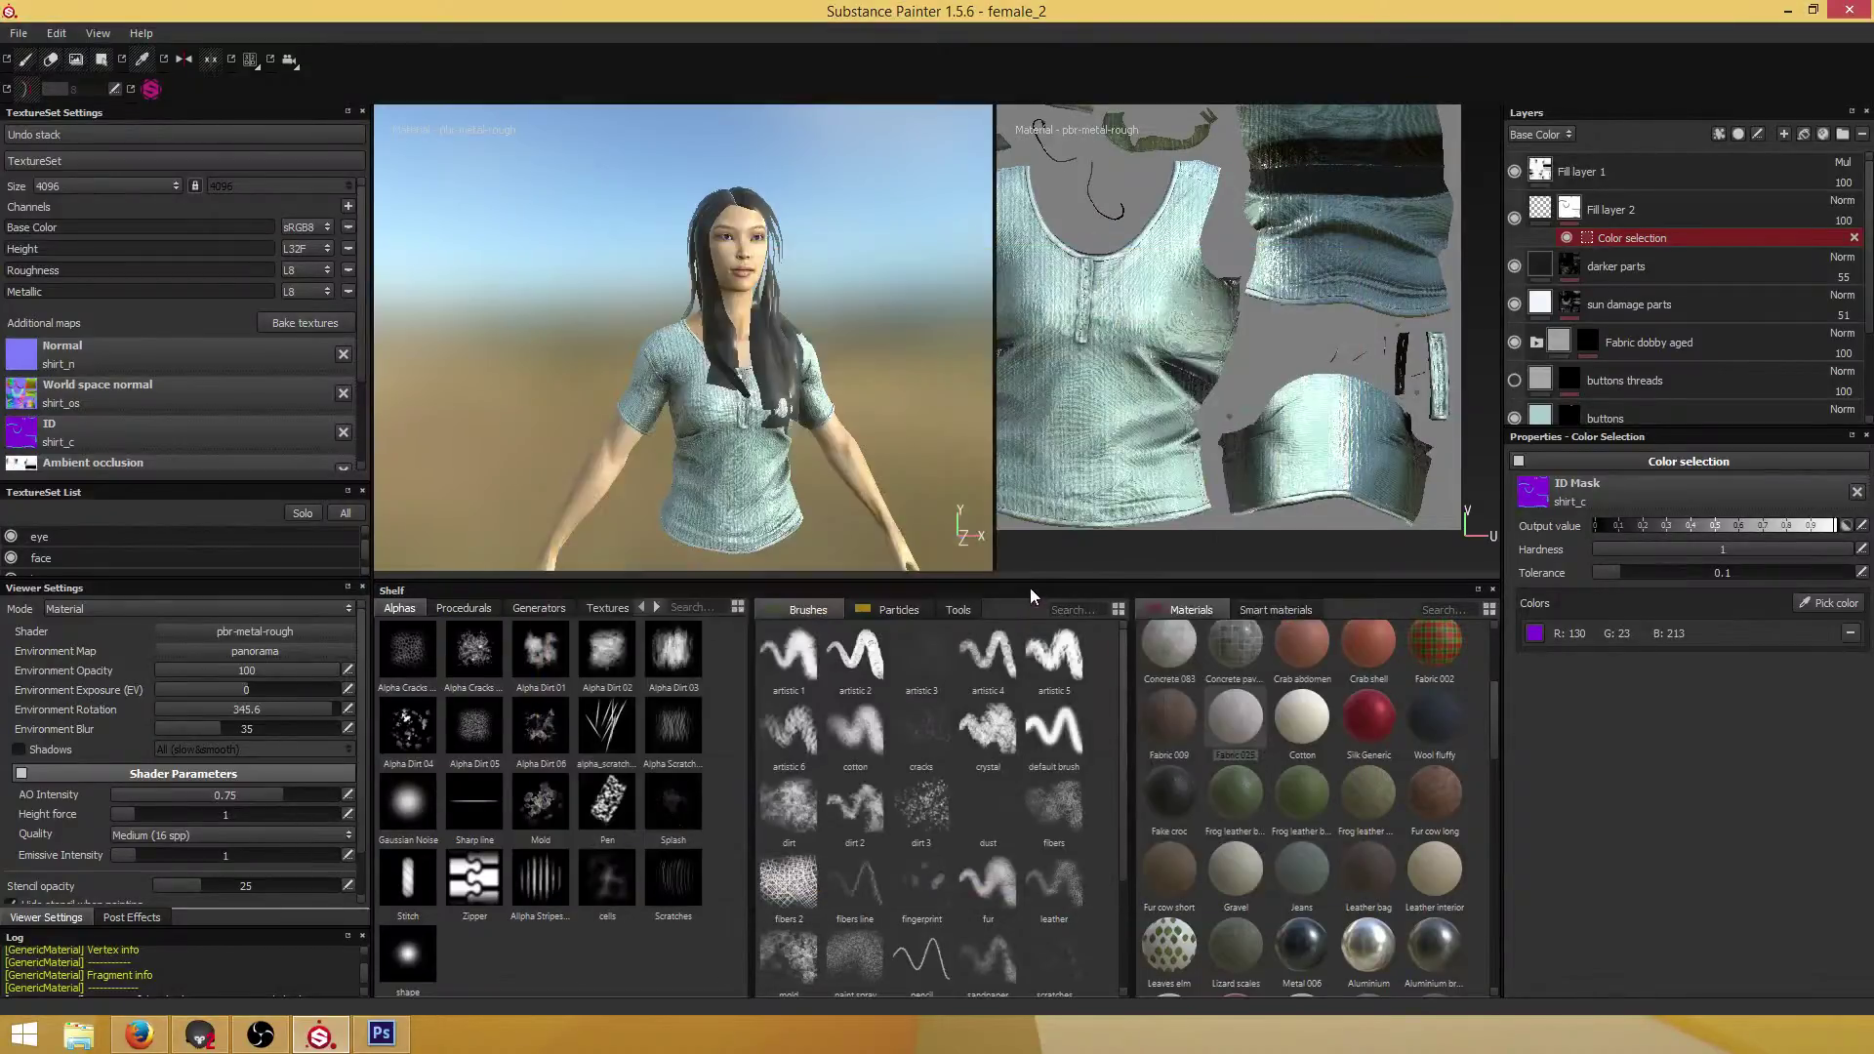
# Select Fill layer 2's material and inspect the shirt's base color, height and roughness channels one by one
pyautogui.click(1593, 214)
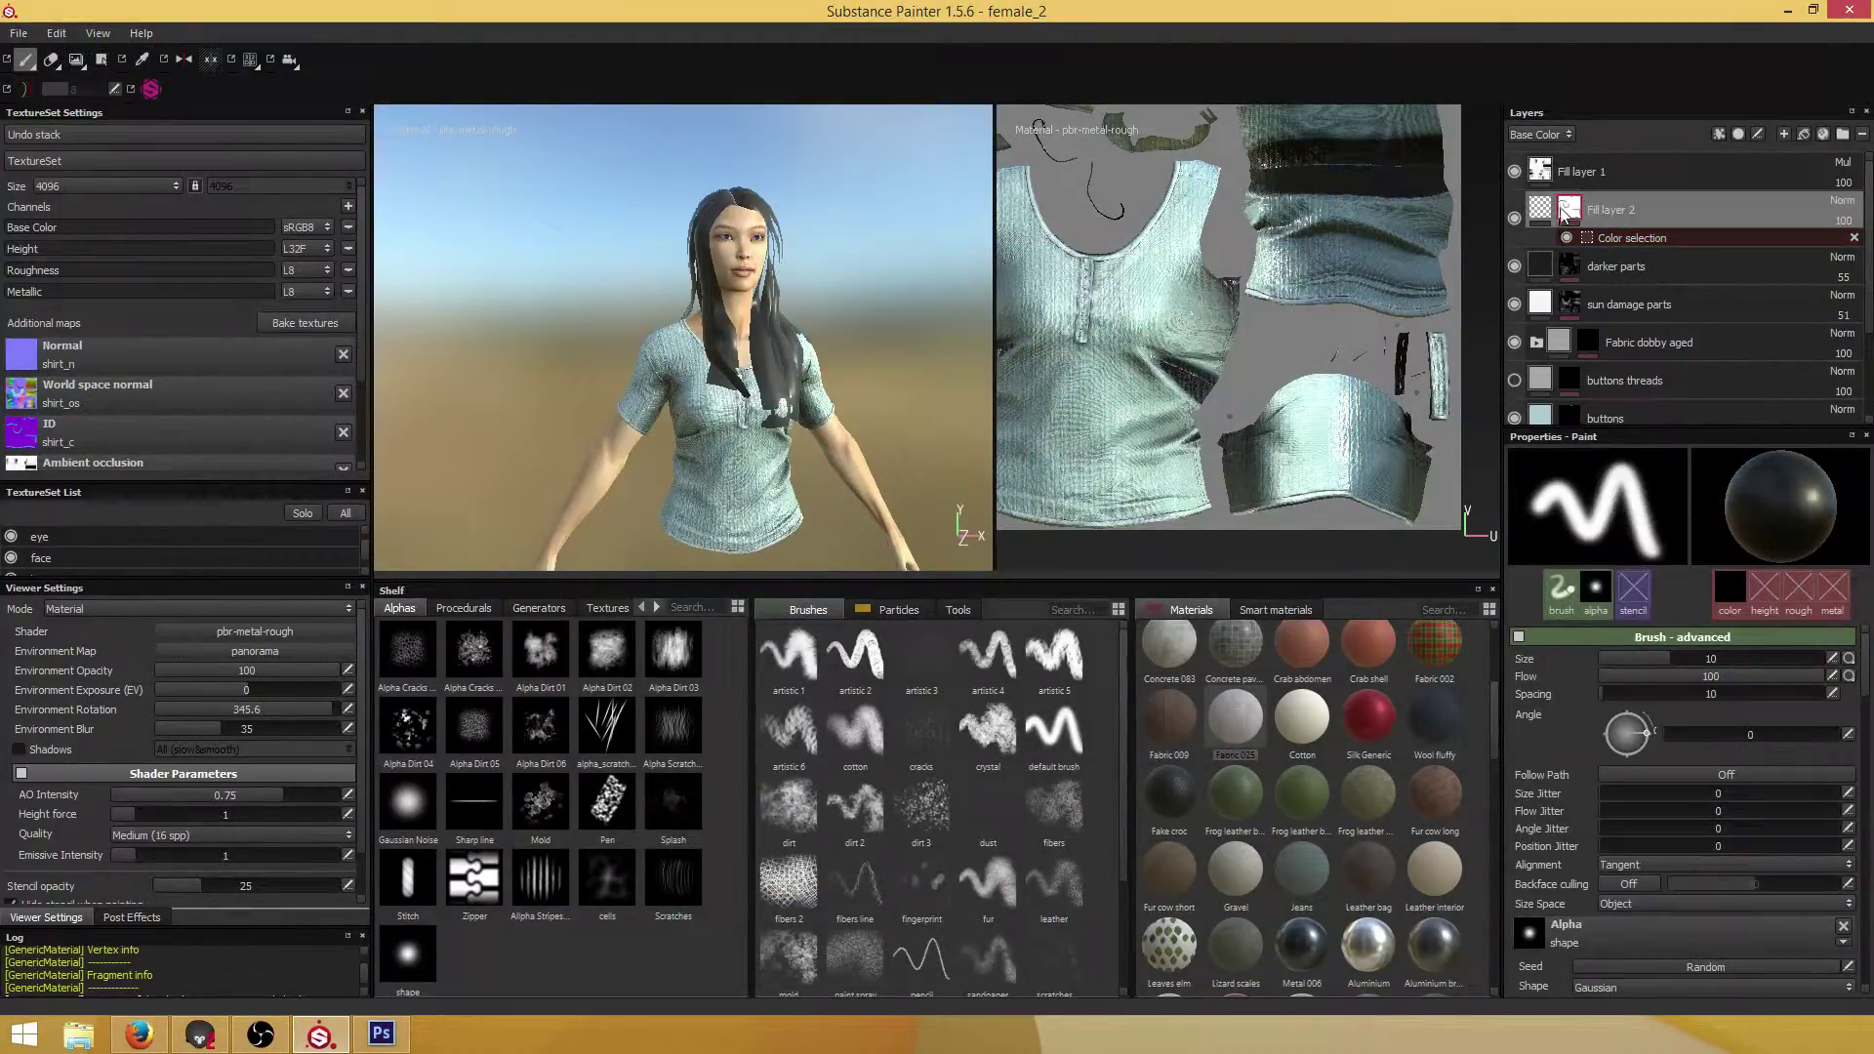
pyautogui.click(1538, 210)
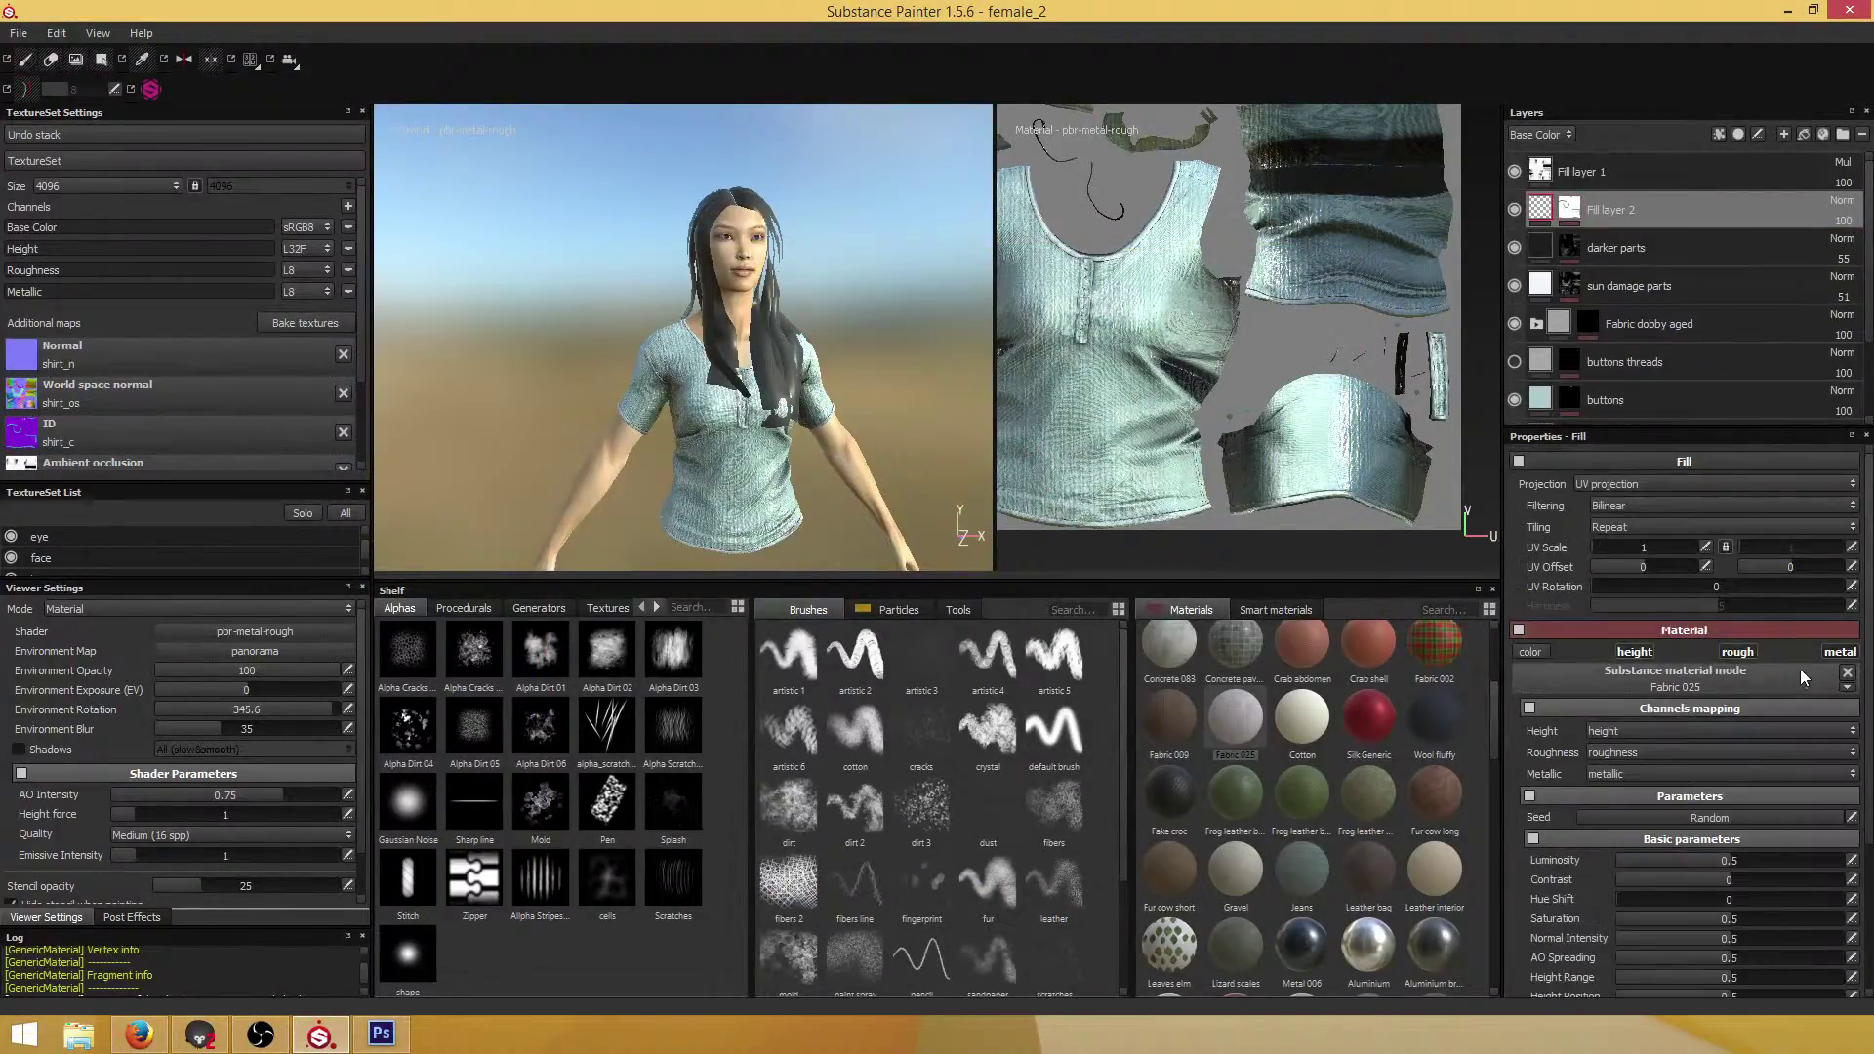
pyautogui.scroll(-5, 796, 469)
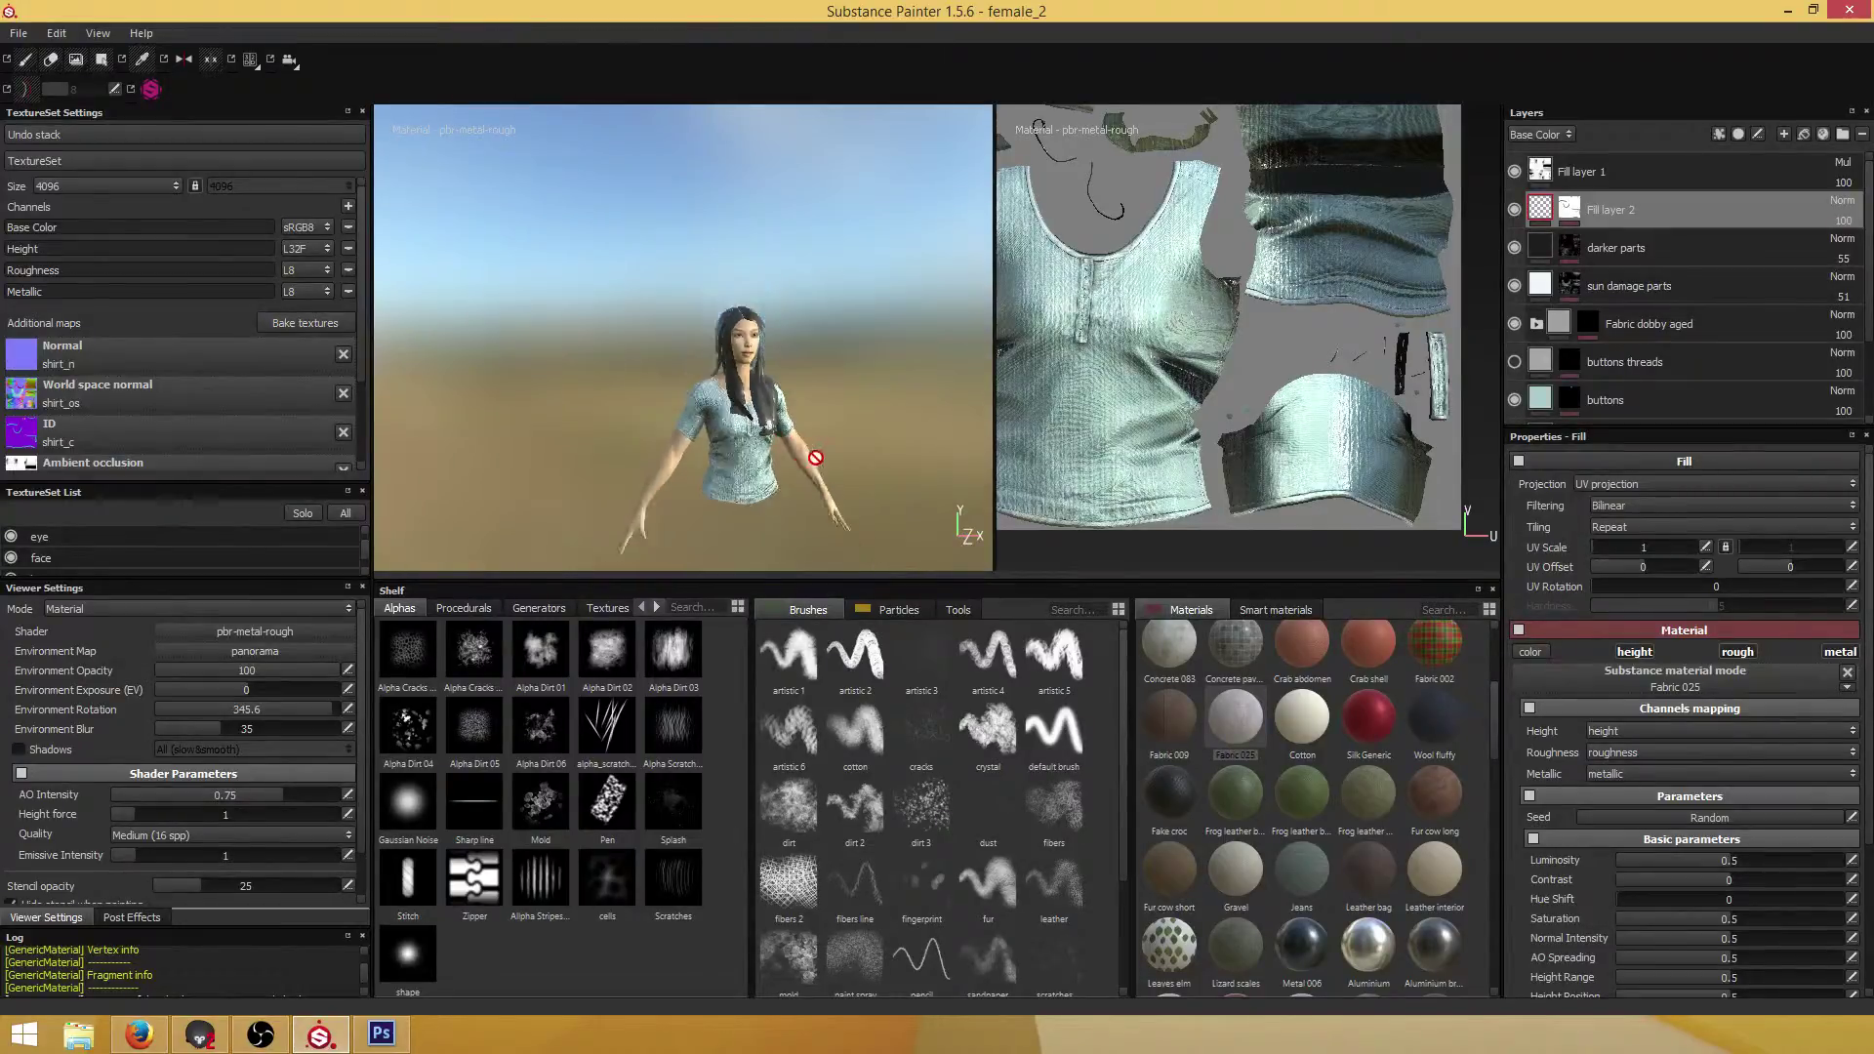
pyautogui.scroll(5, 811, 455)
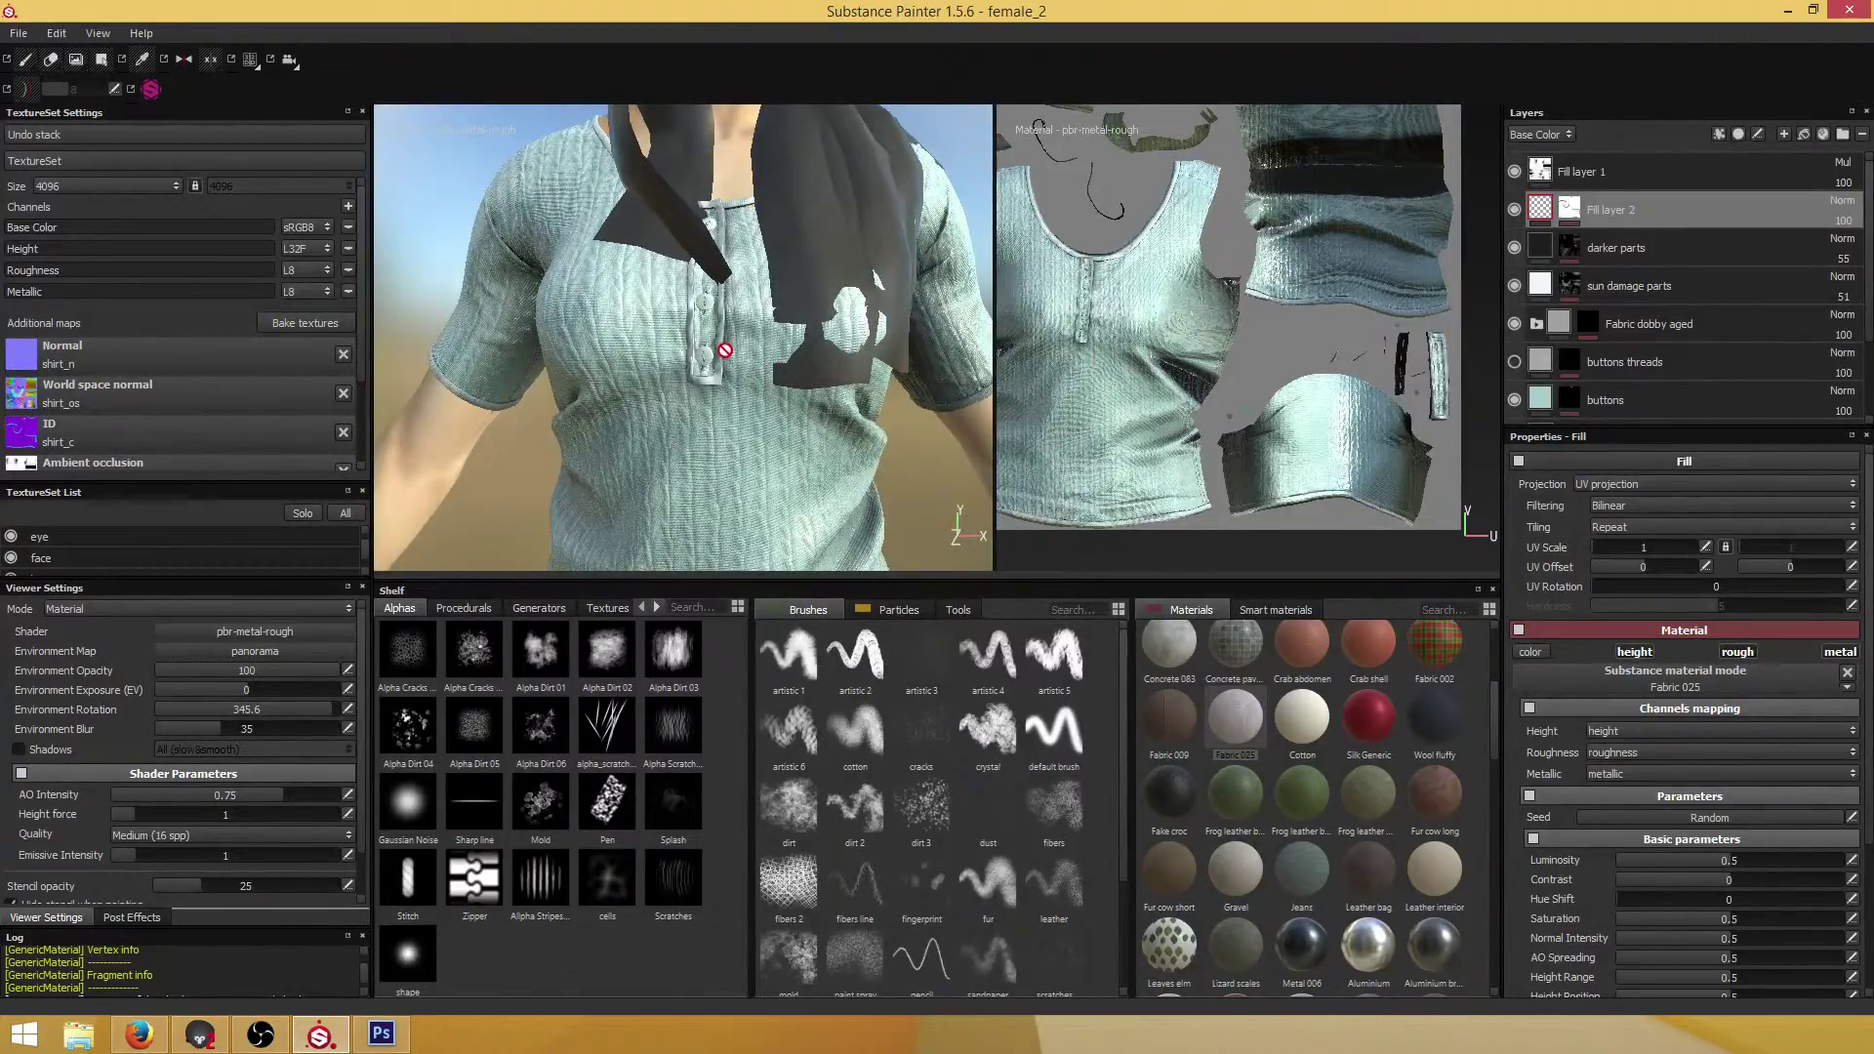
pyautogui.press('c')
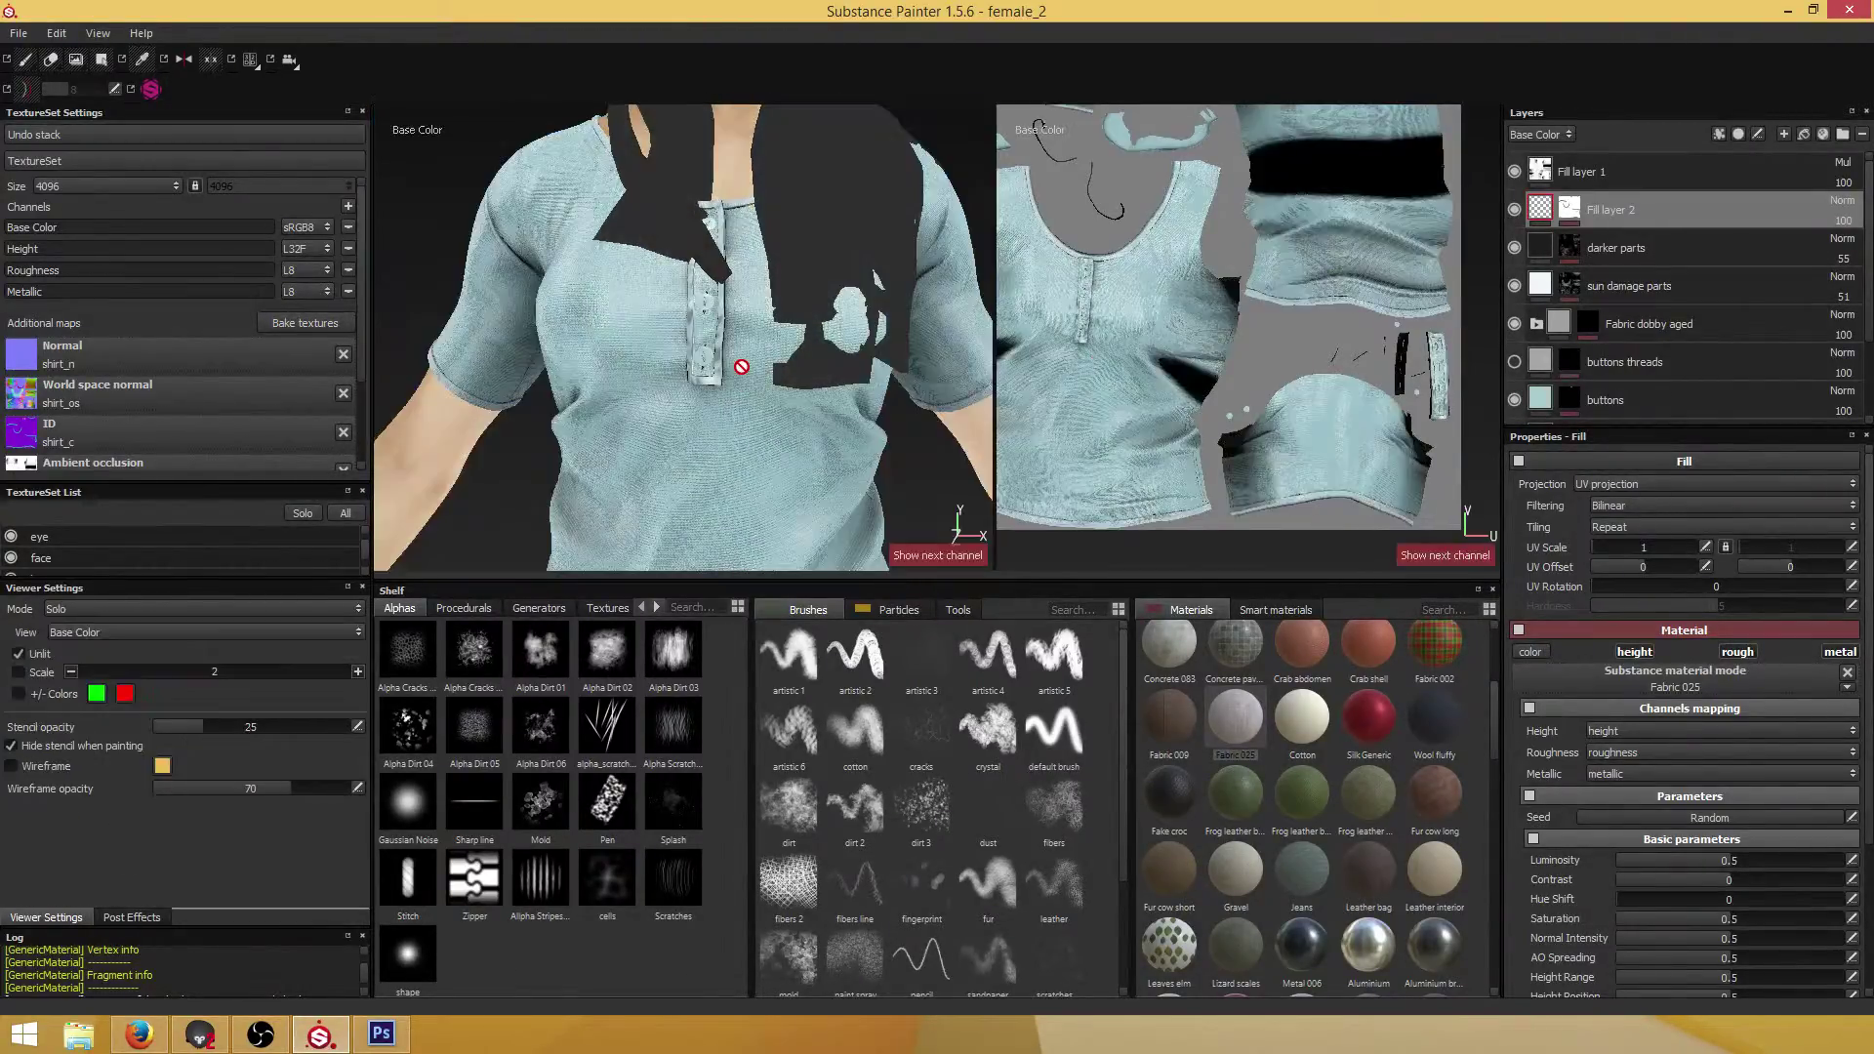
pyautogui.press('c')
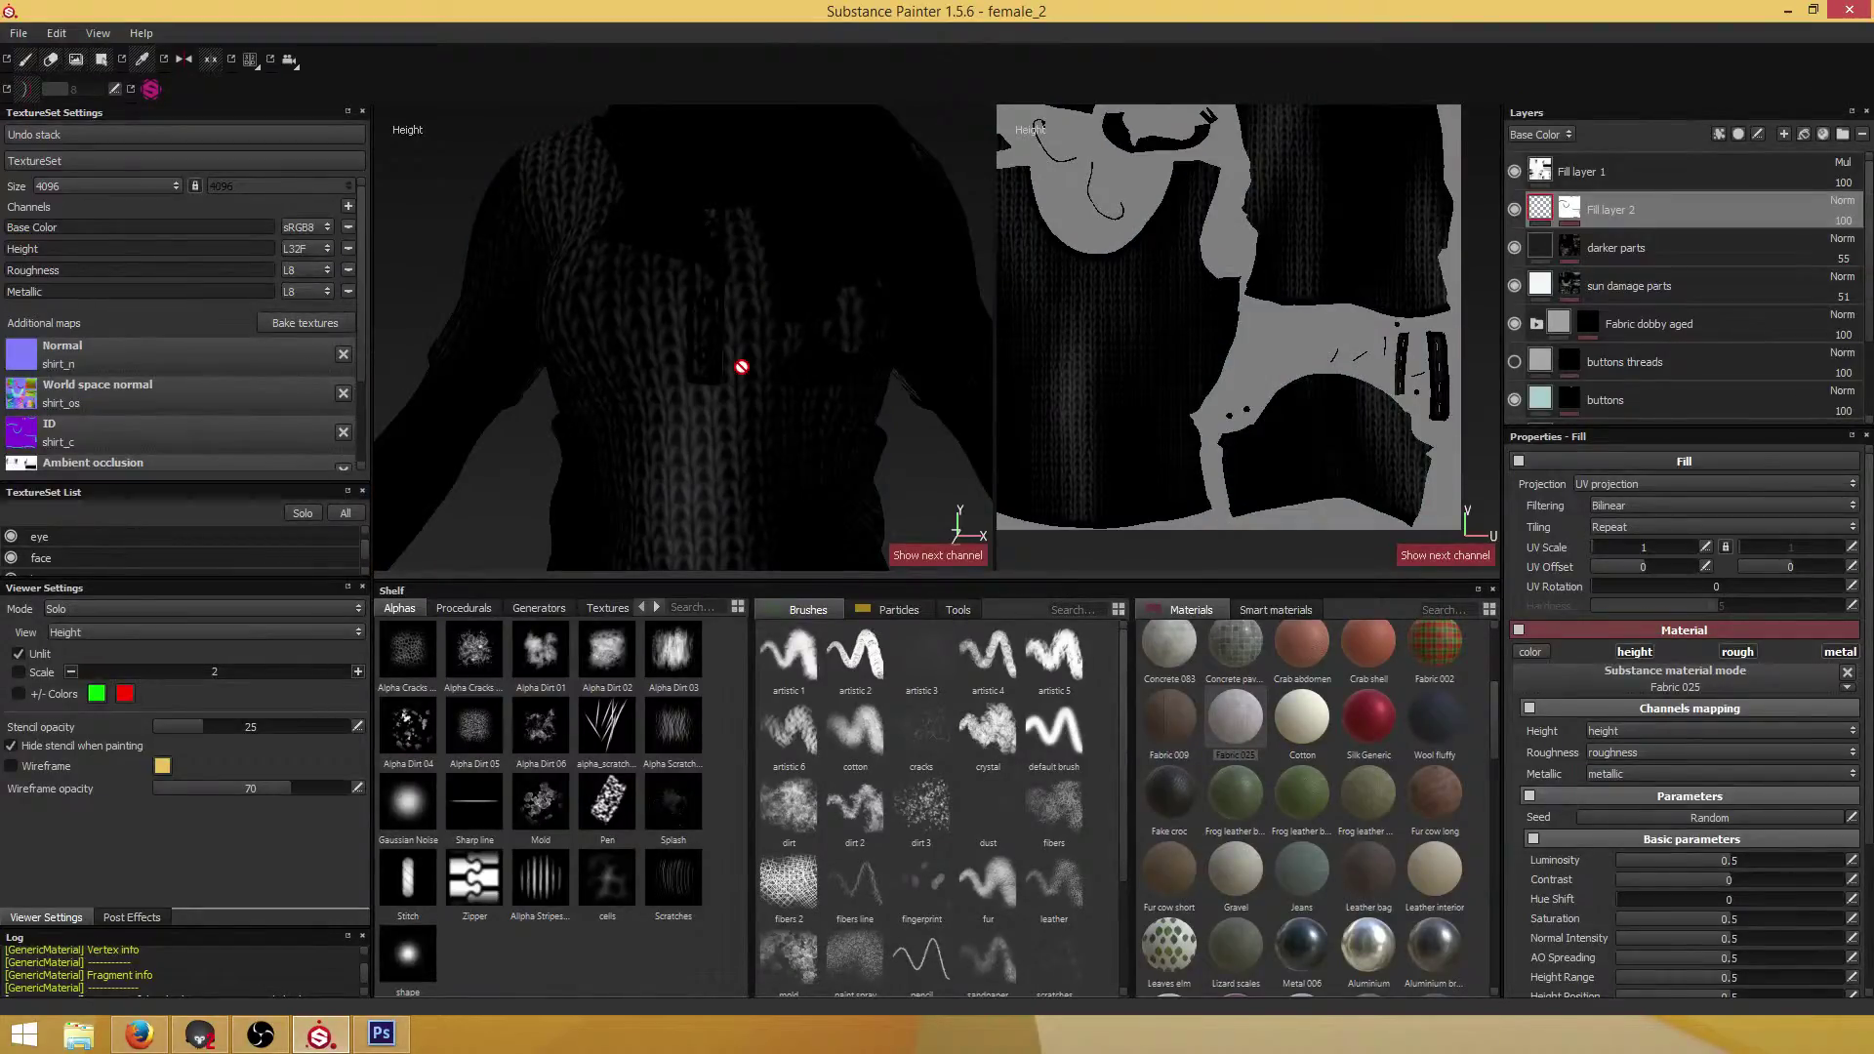
pyautogui.press('c')
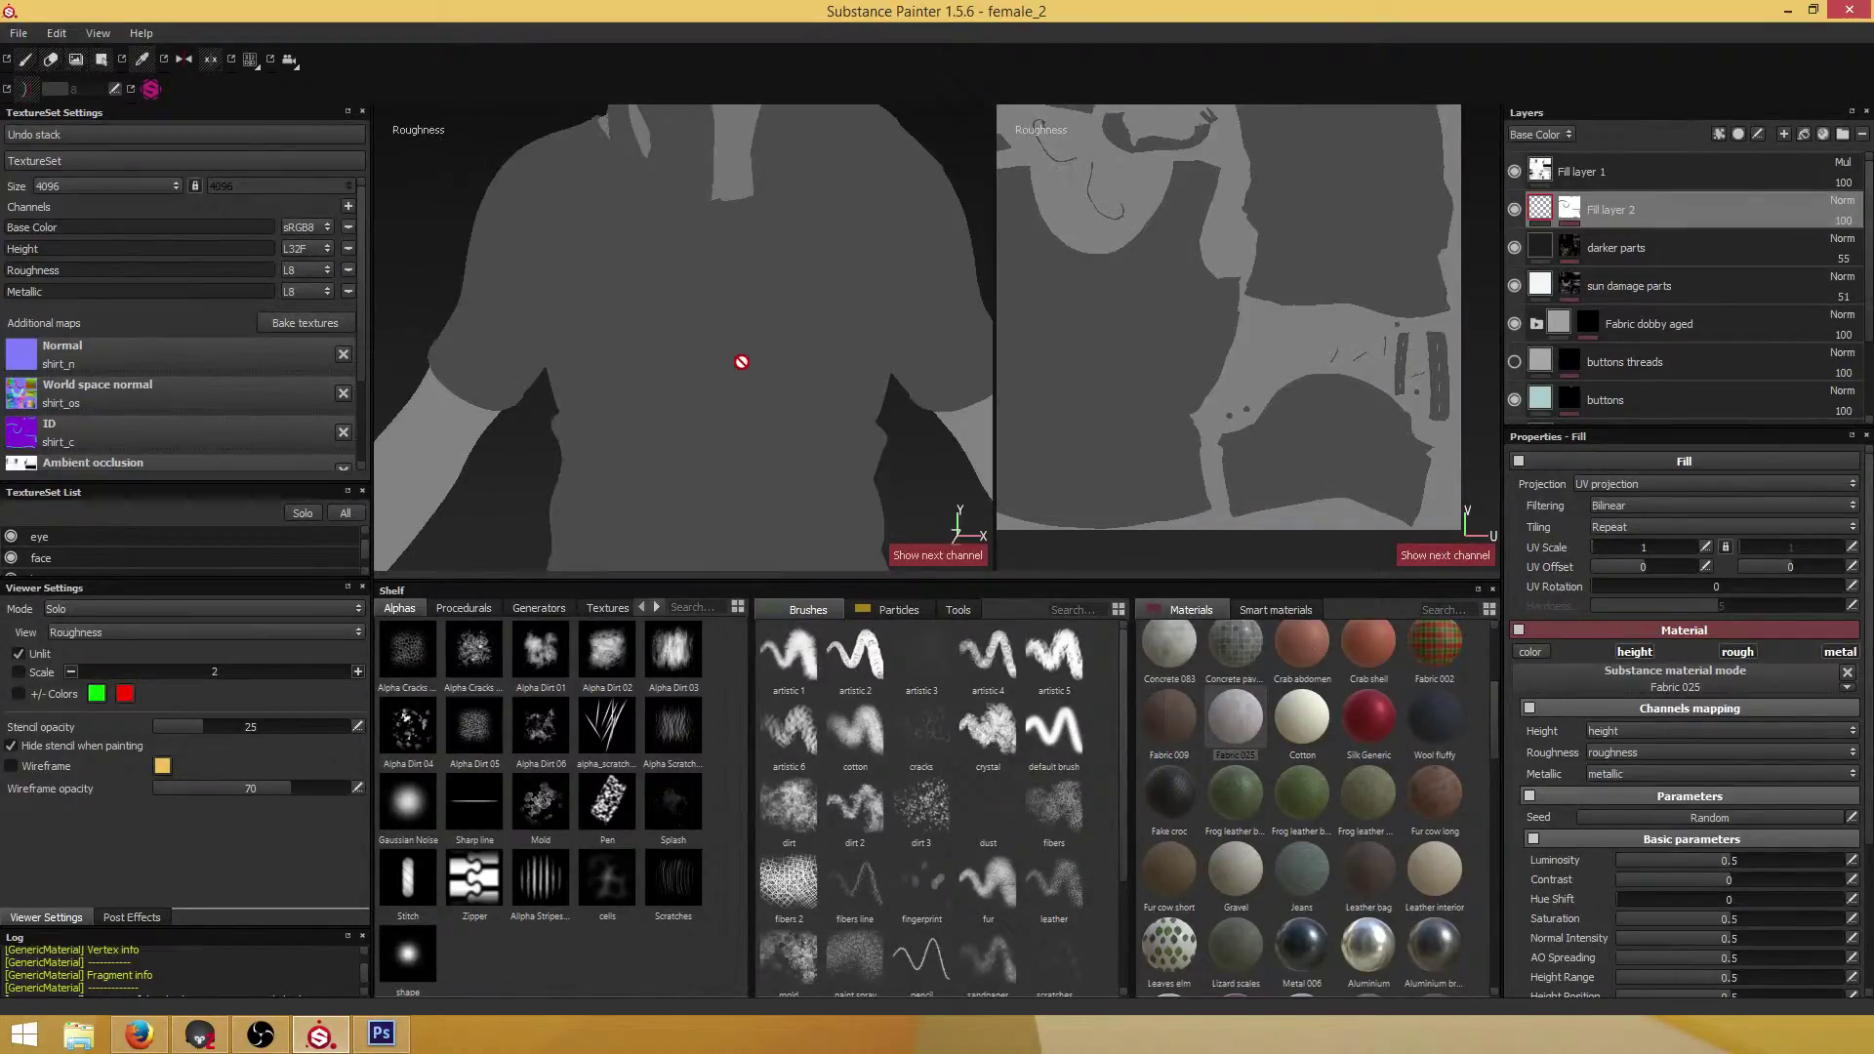
# Toggle Fill layer 2's roughness channel off and on, and disable its metallic channel
pyautogui.click(1738, 652)
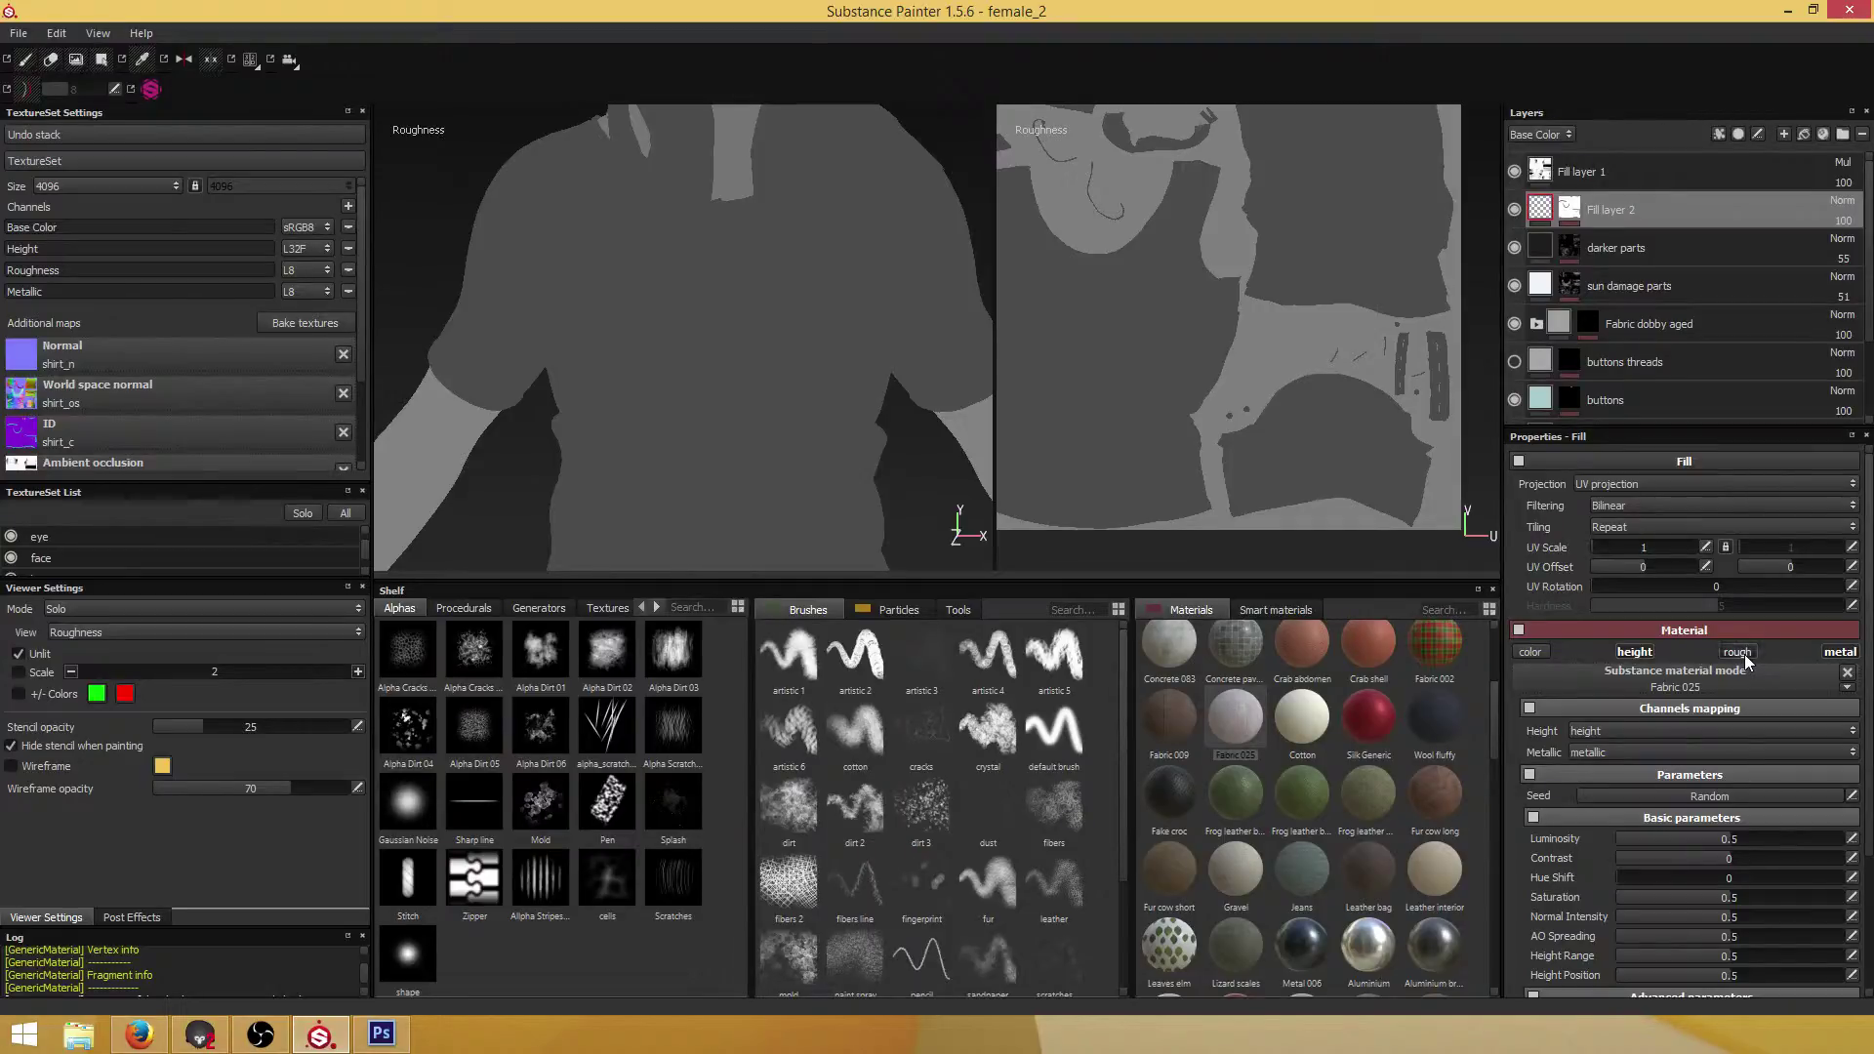
pyautogui.click(1740, 652)
pyautogui.click(1840, 652)
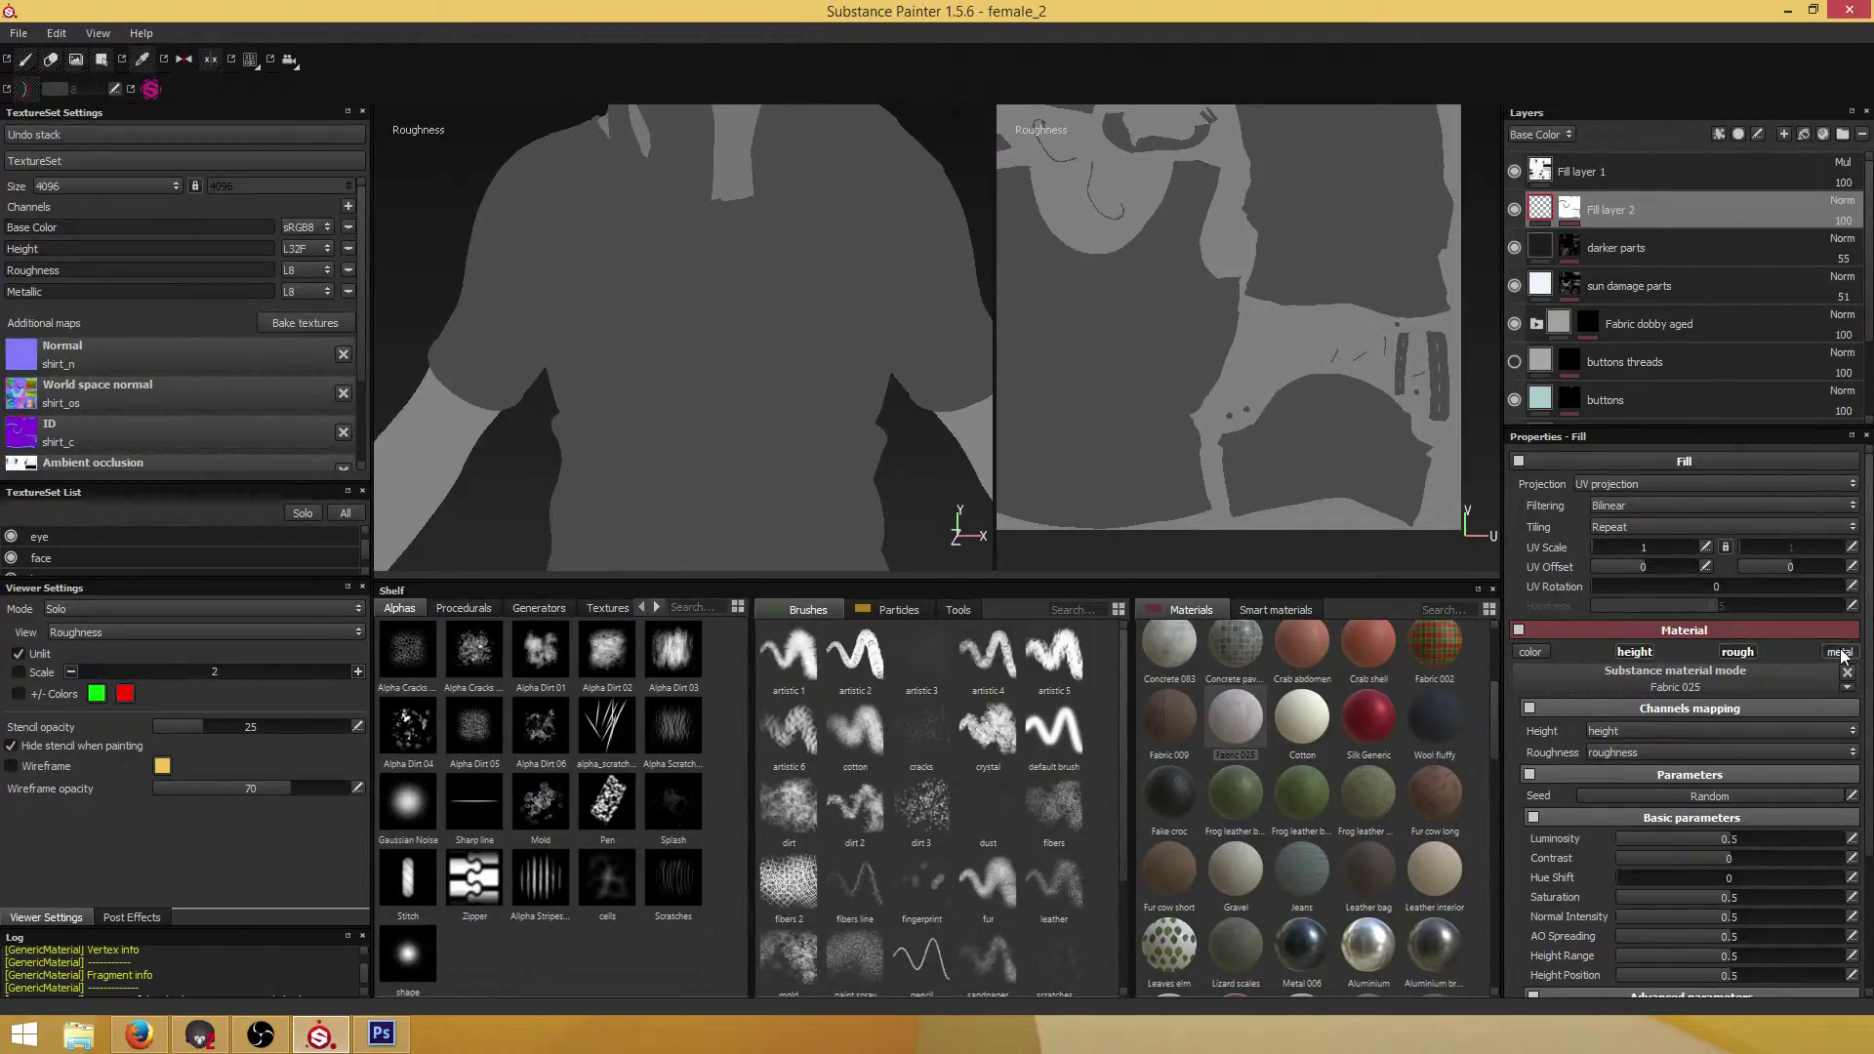
pyautogui.click(1841, 652)
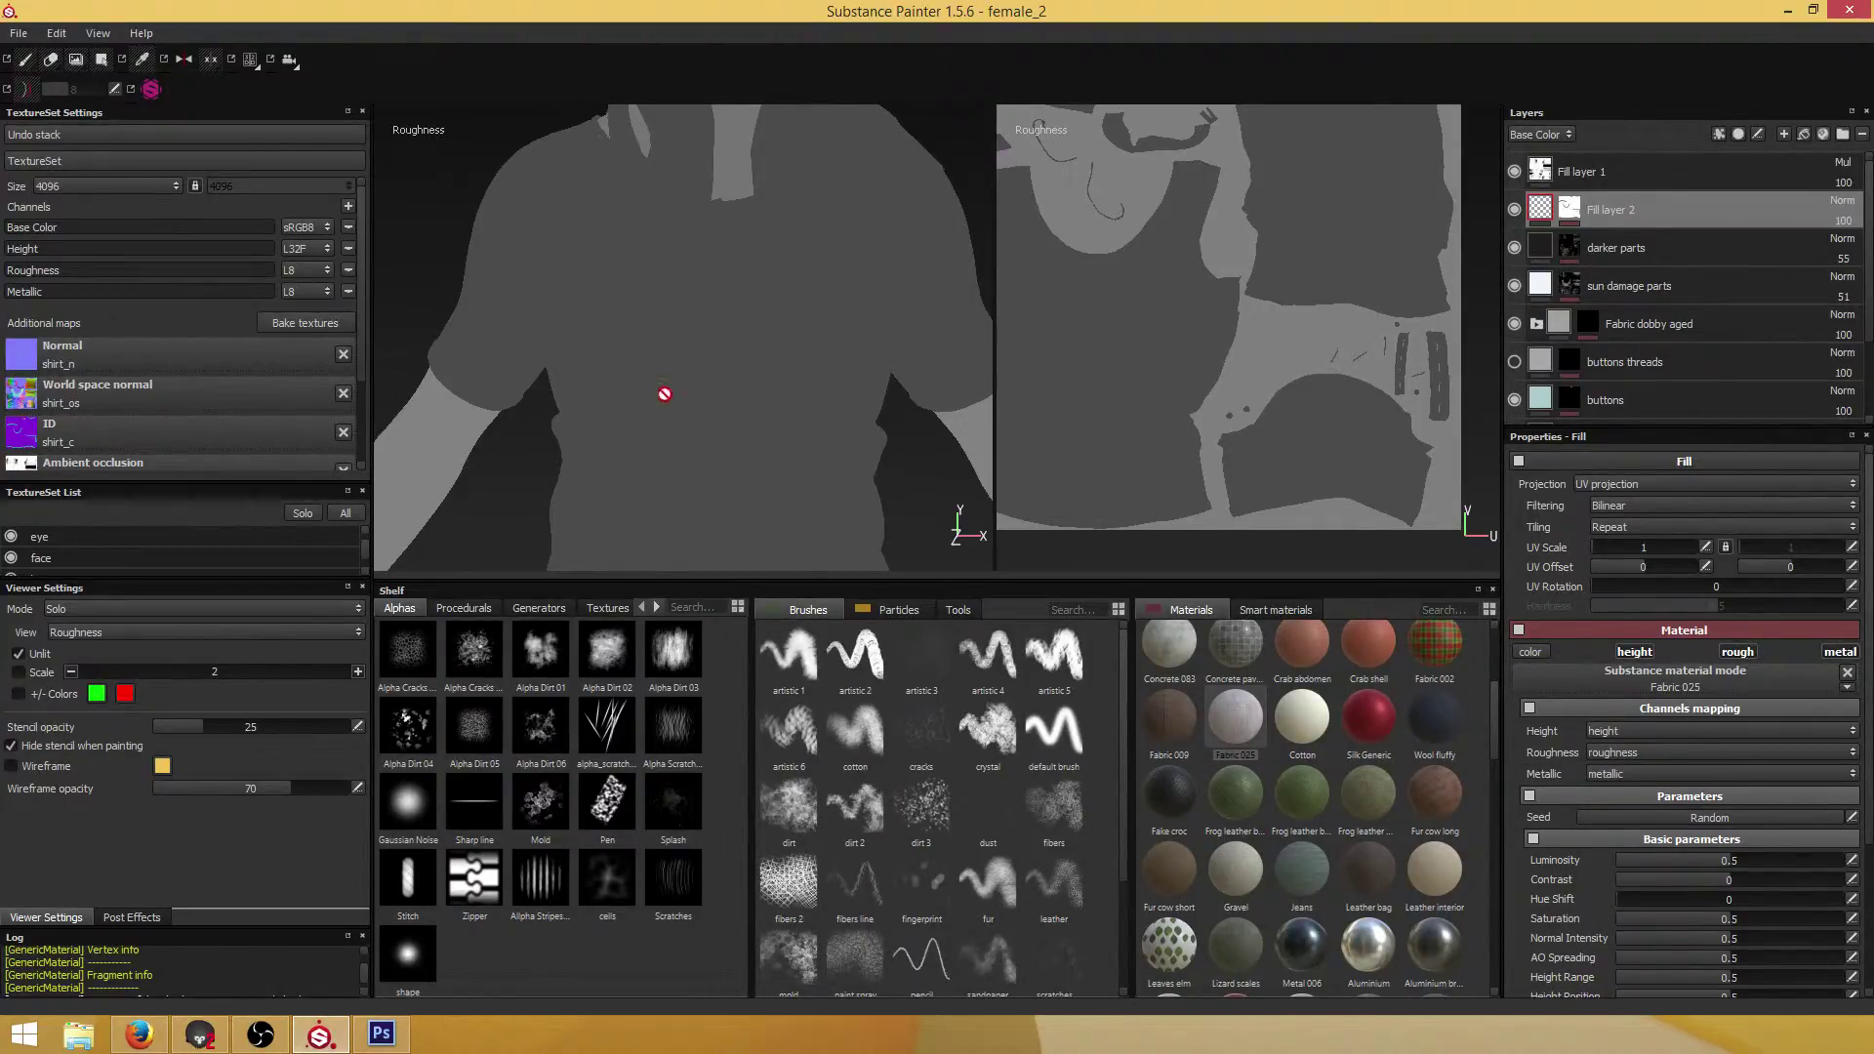
# Compare the shirt's roughness channel with the full material display from different distances and angles
pyautogui.scroll(-4, 737, 406)
pyautogui.scroll(4, 838, 371)
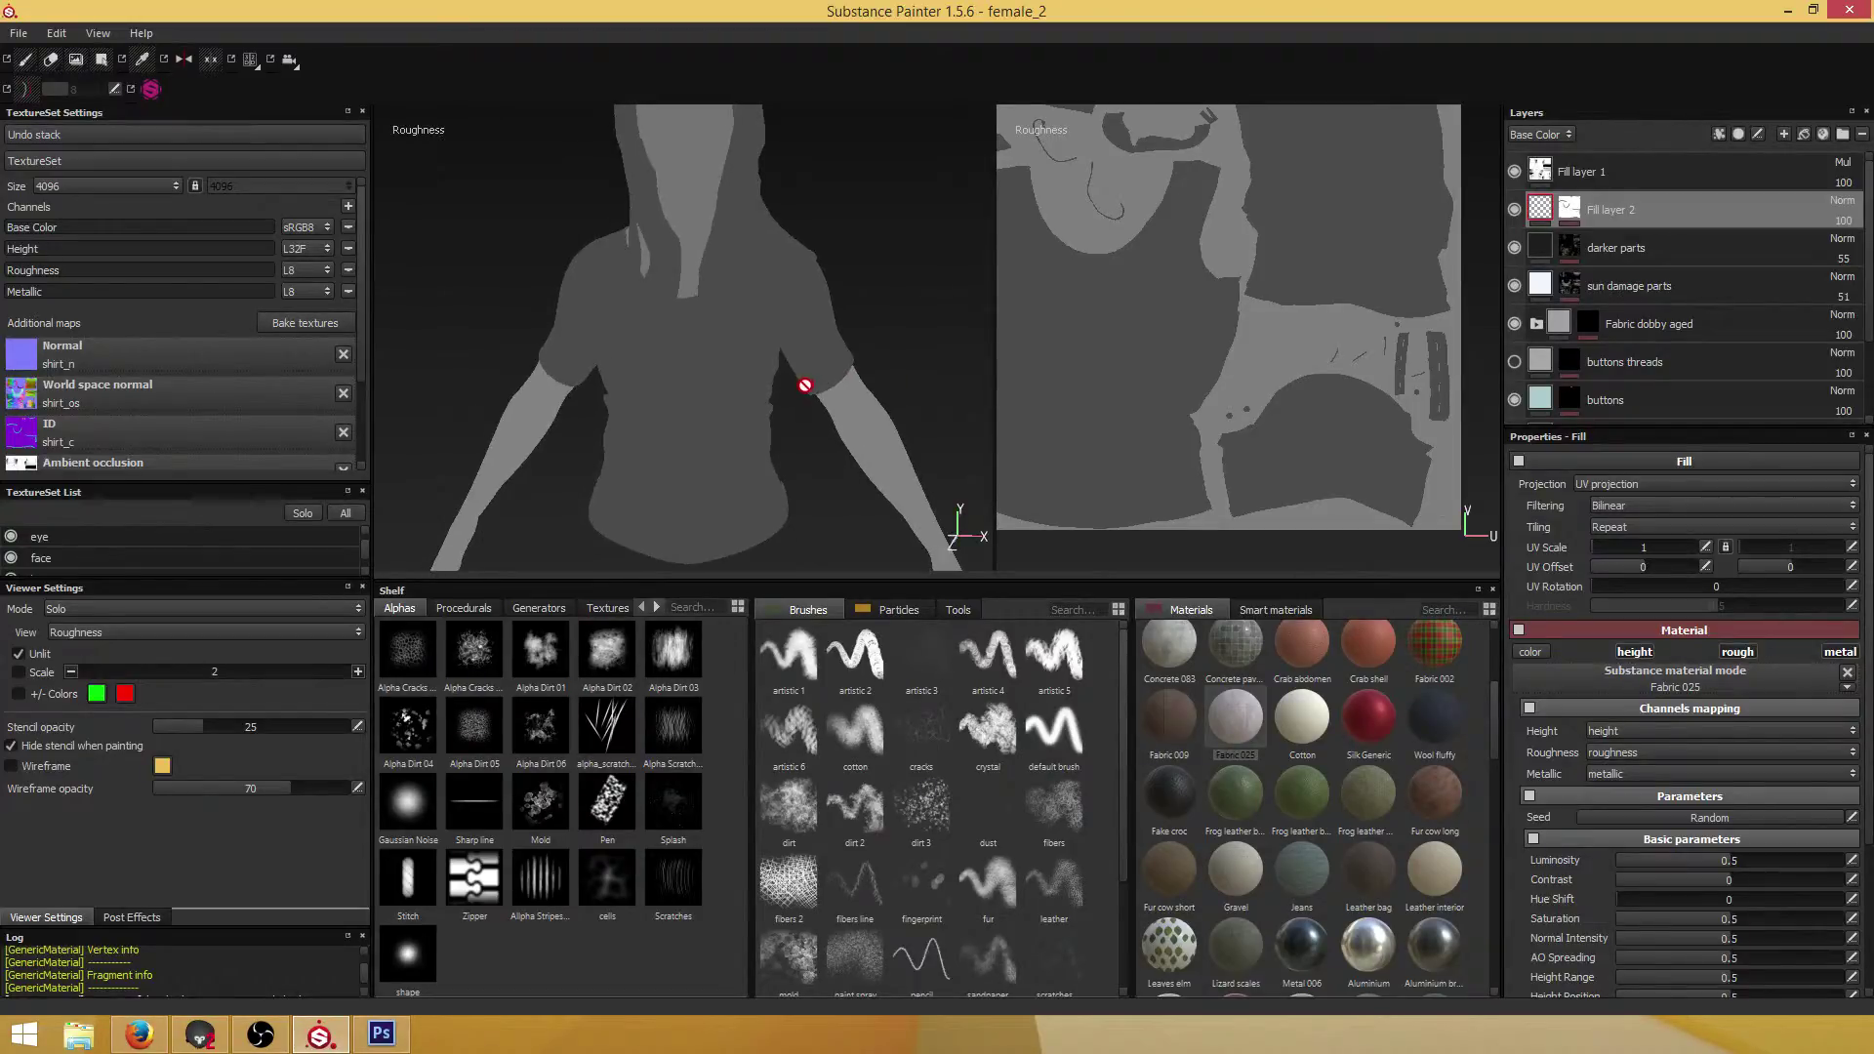
pyautogui.press('m')
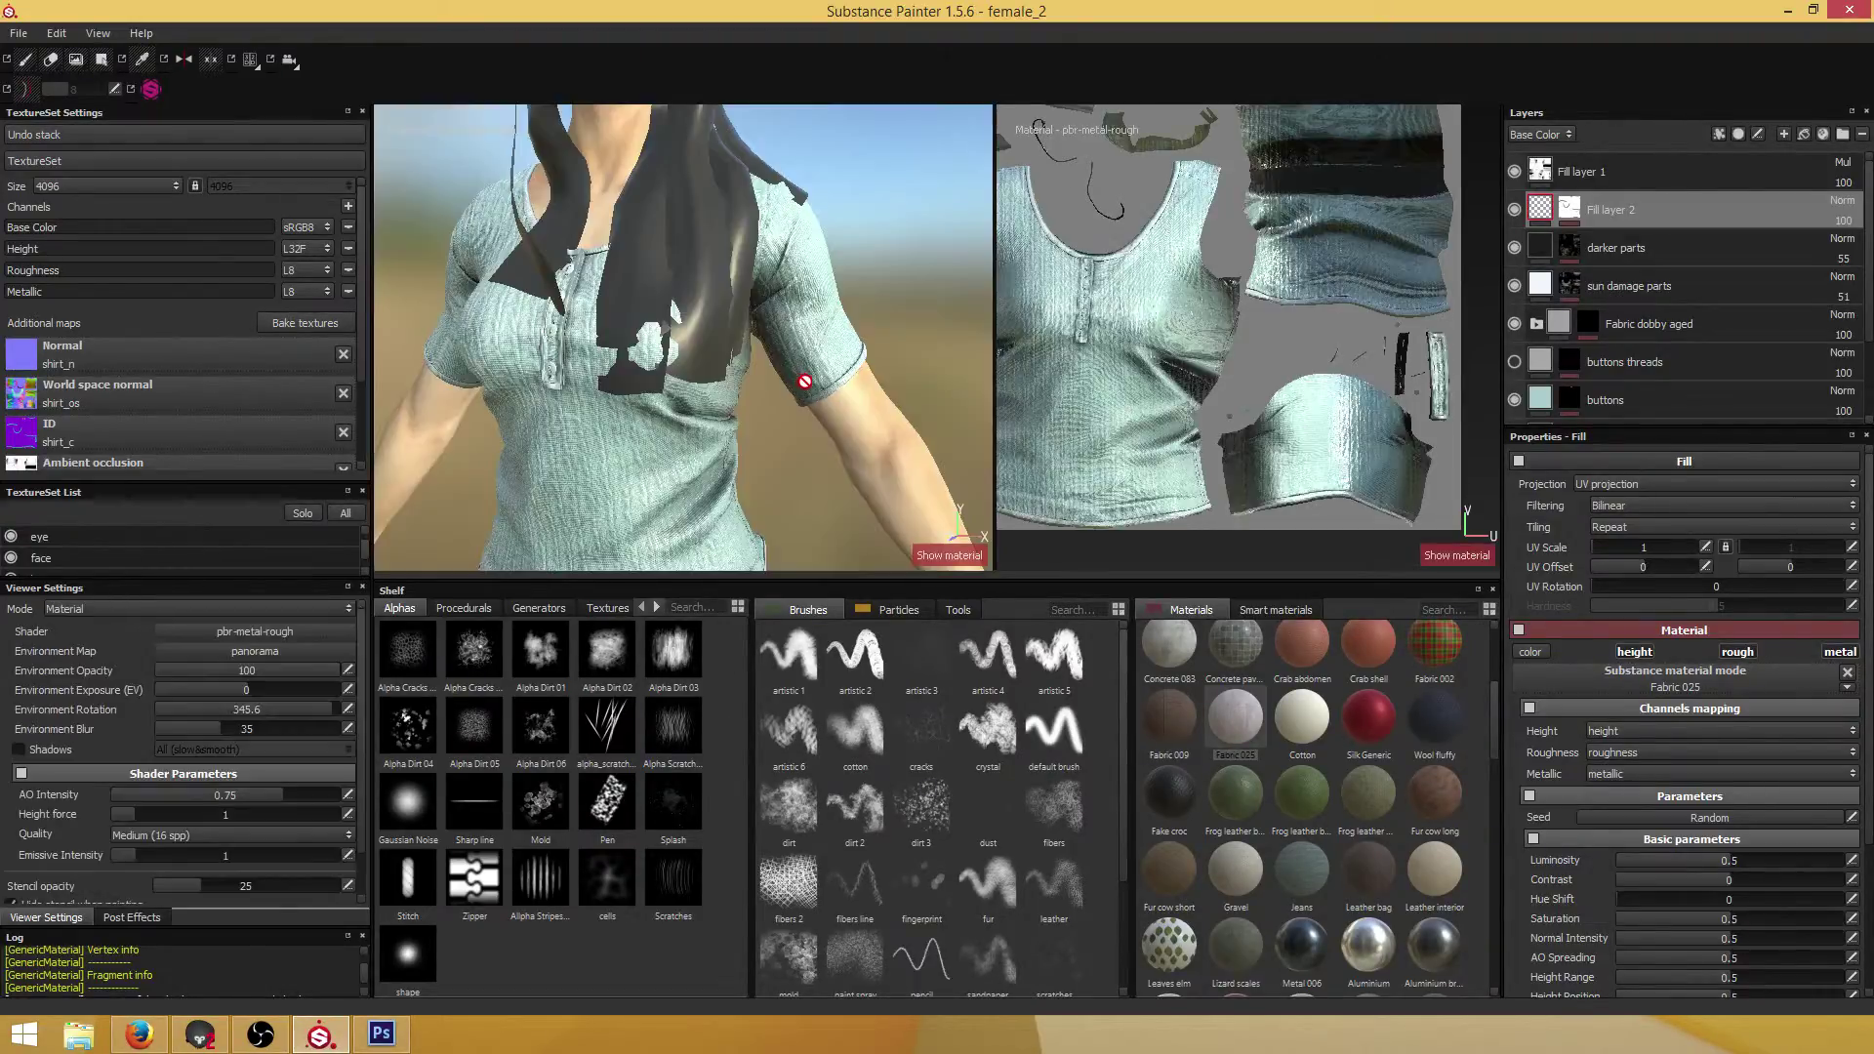
pyautogui.keyDown('alt'); pyautogui.moveTo(816, 385); pyautogui.dragTo(585, 295); pyautogui.keyUp('alt')
pyautogui.press('m')
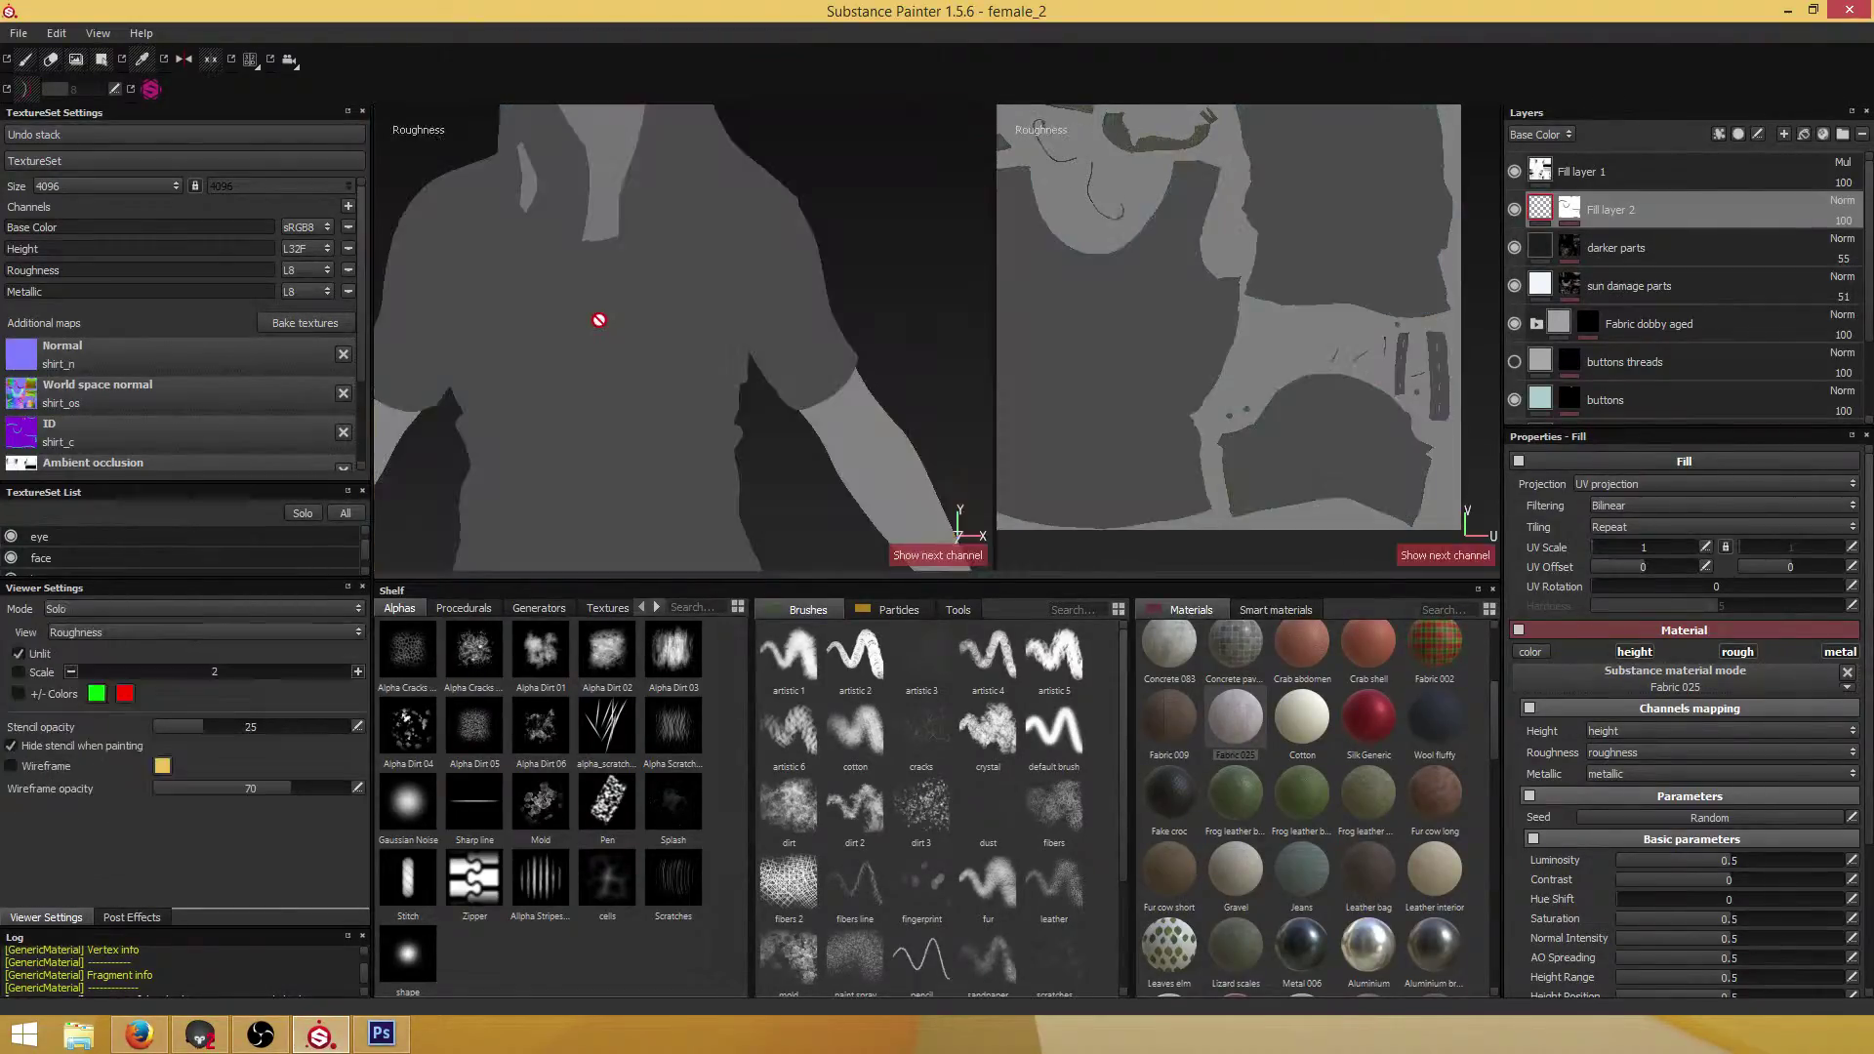
# Hide and show Fill layer 2 to check its effect on roughness, and return to the full material display
pyautogui.click(1515, 209)
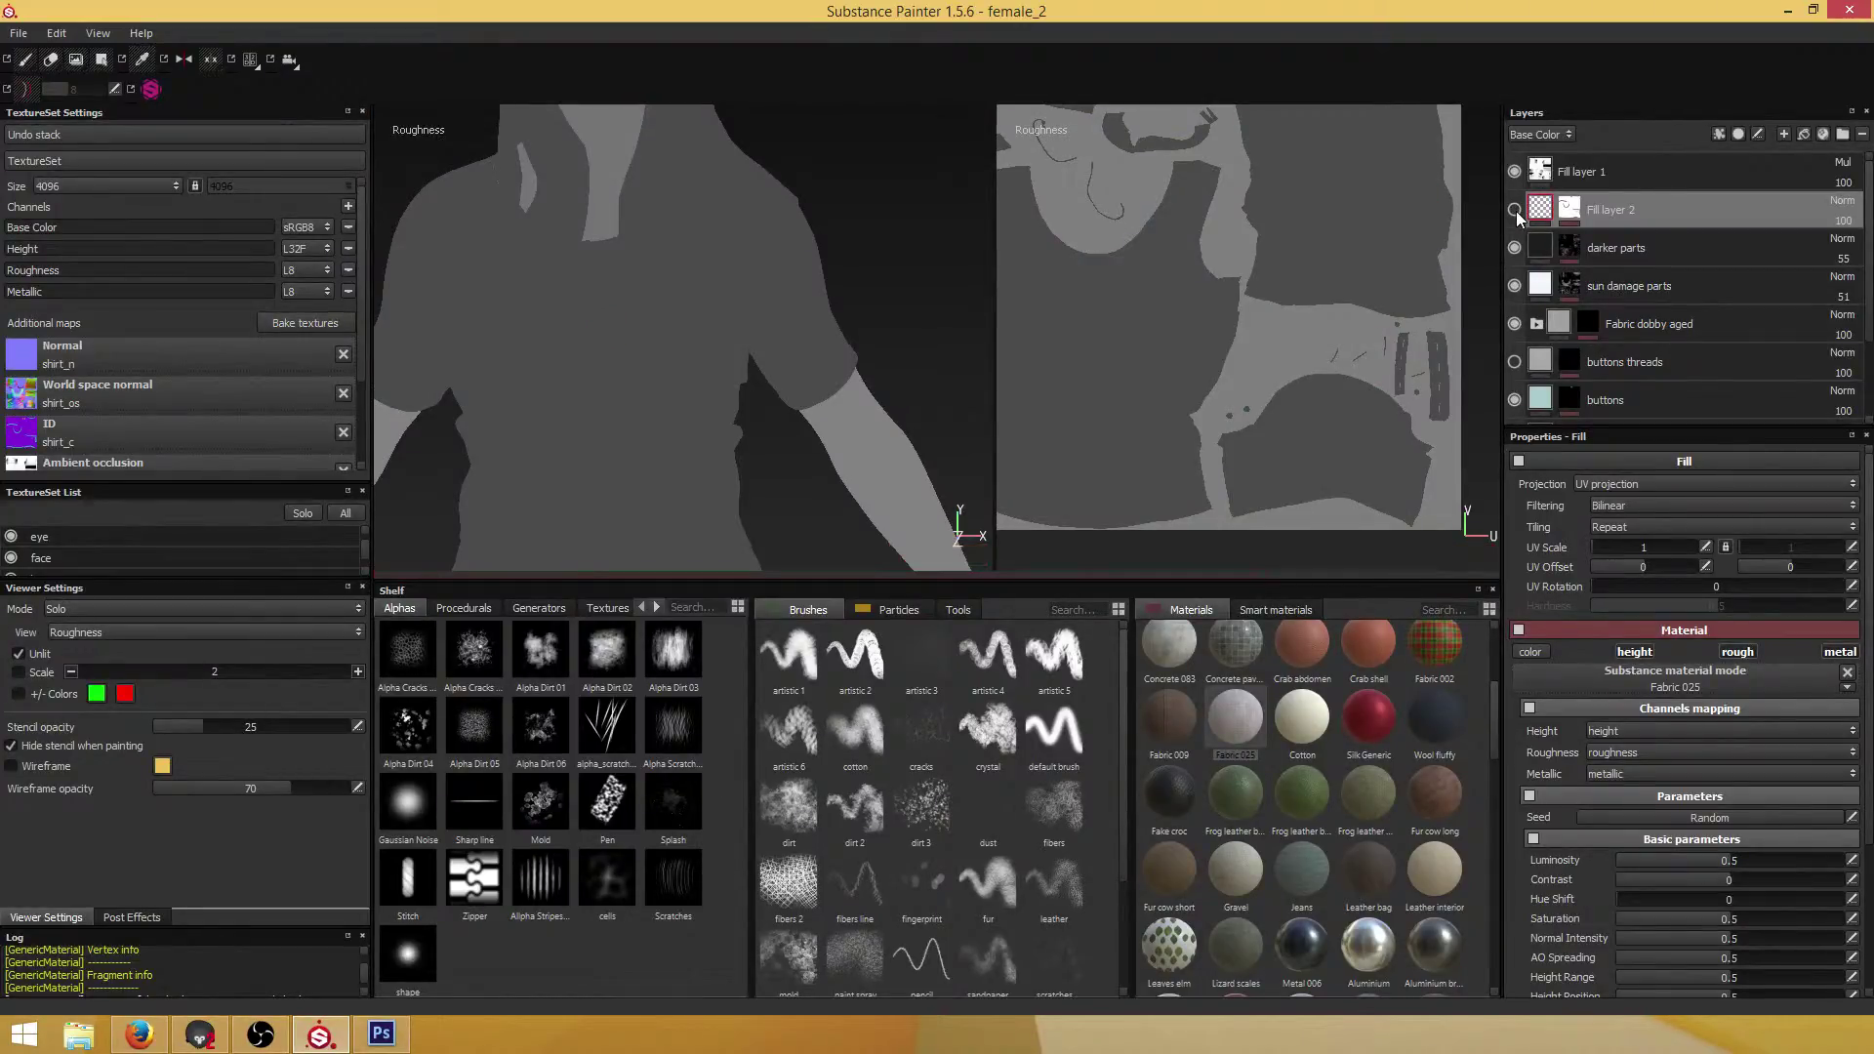
pyautogui.click(1515, 210)
pyautogui.press('c')
pyautogui.press('m')
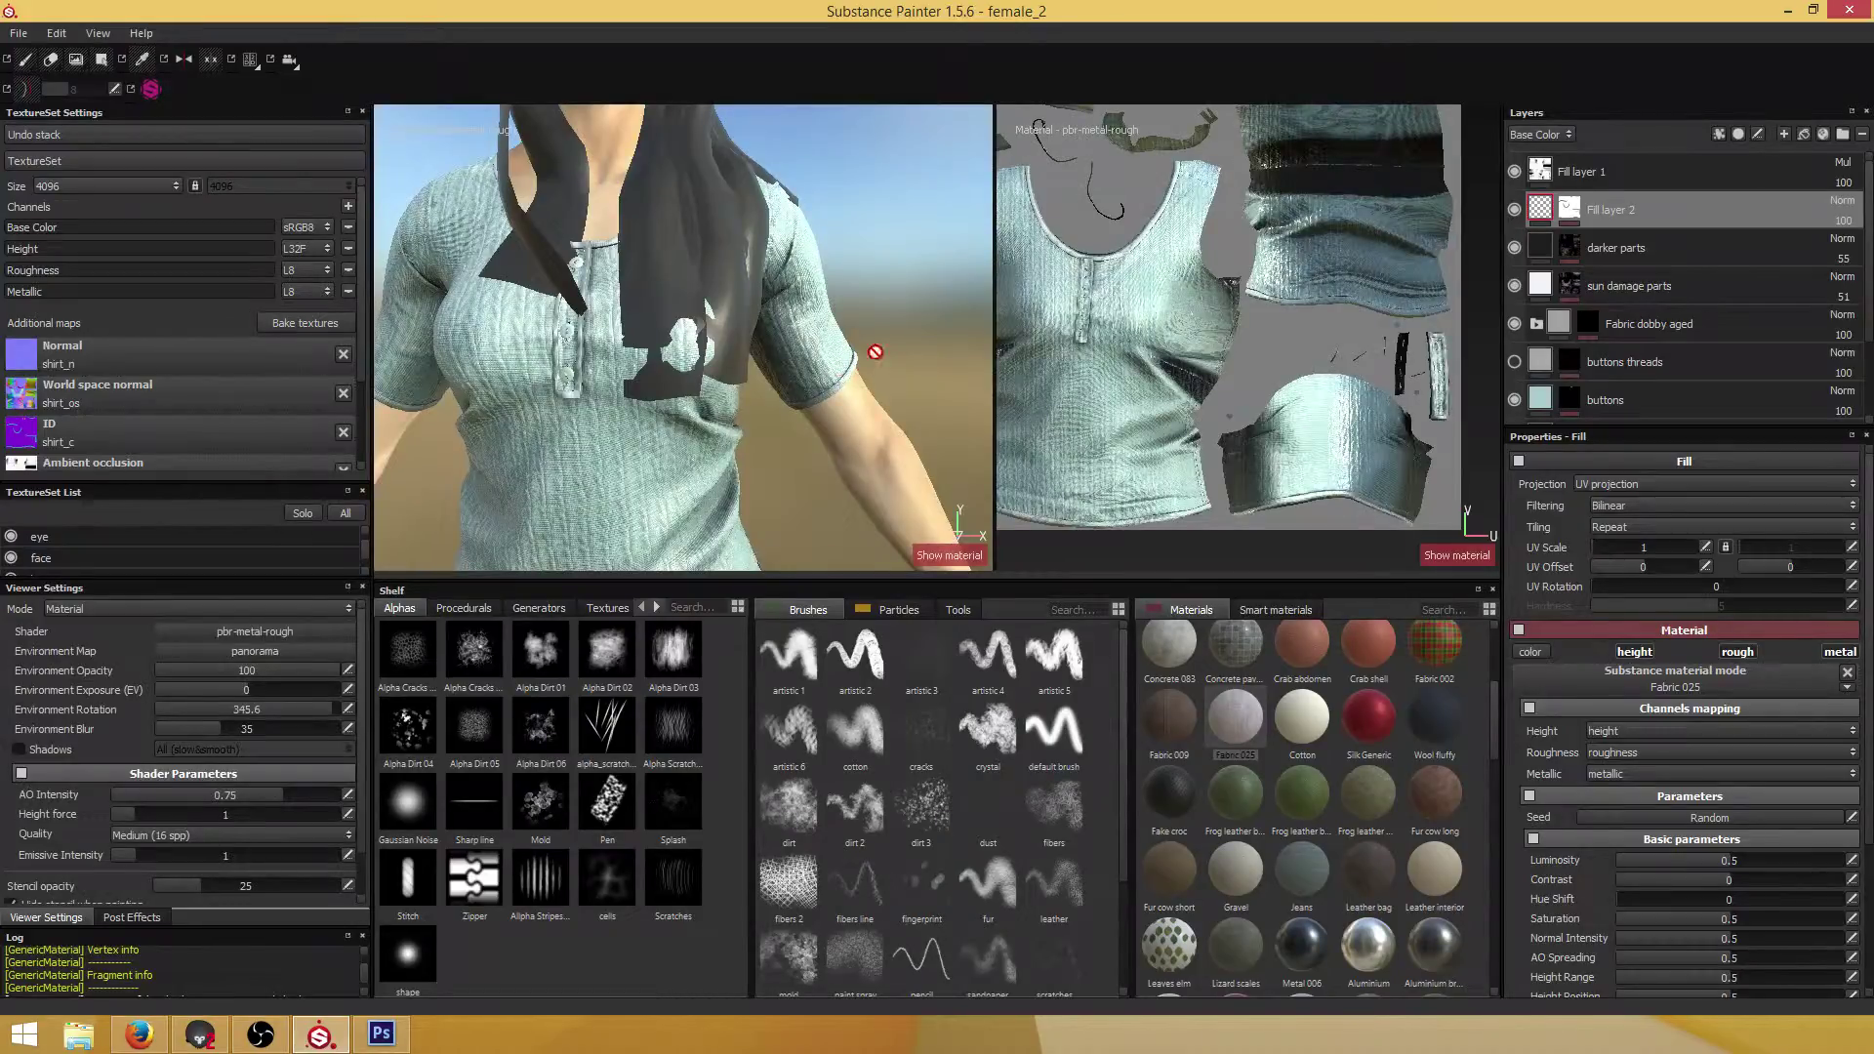
pyautogui.keyDown('alt'); pyautogui.moveTo(879, 342); pyautogui.dragTo(868, 340); pyautogui.keyUp('alt')
# Save the project and export only the shirt texture set to the Desktop as 8-bit targa files using PBR MetalRough
pyautogui.hotkey('ctrl', 's')
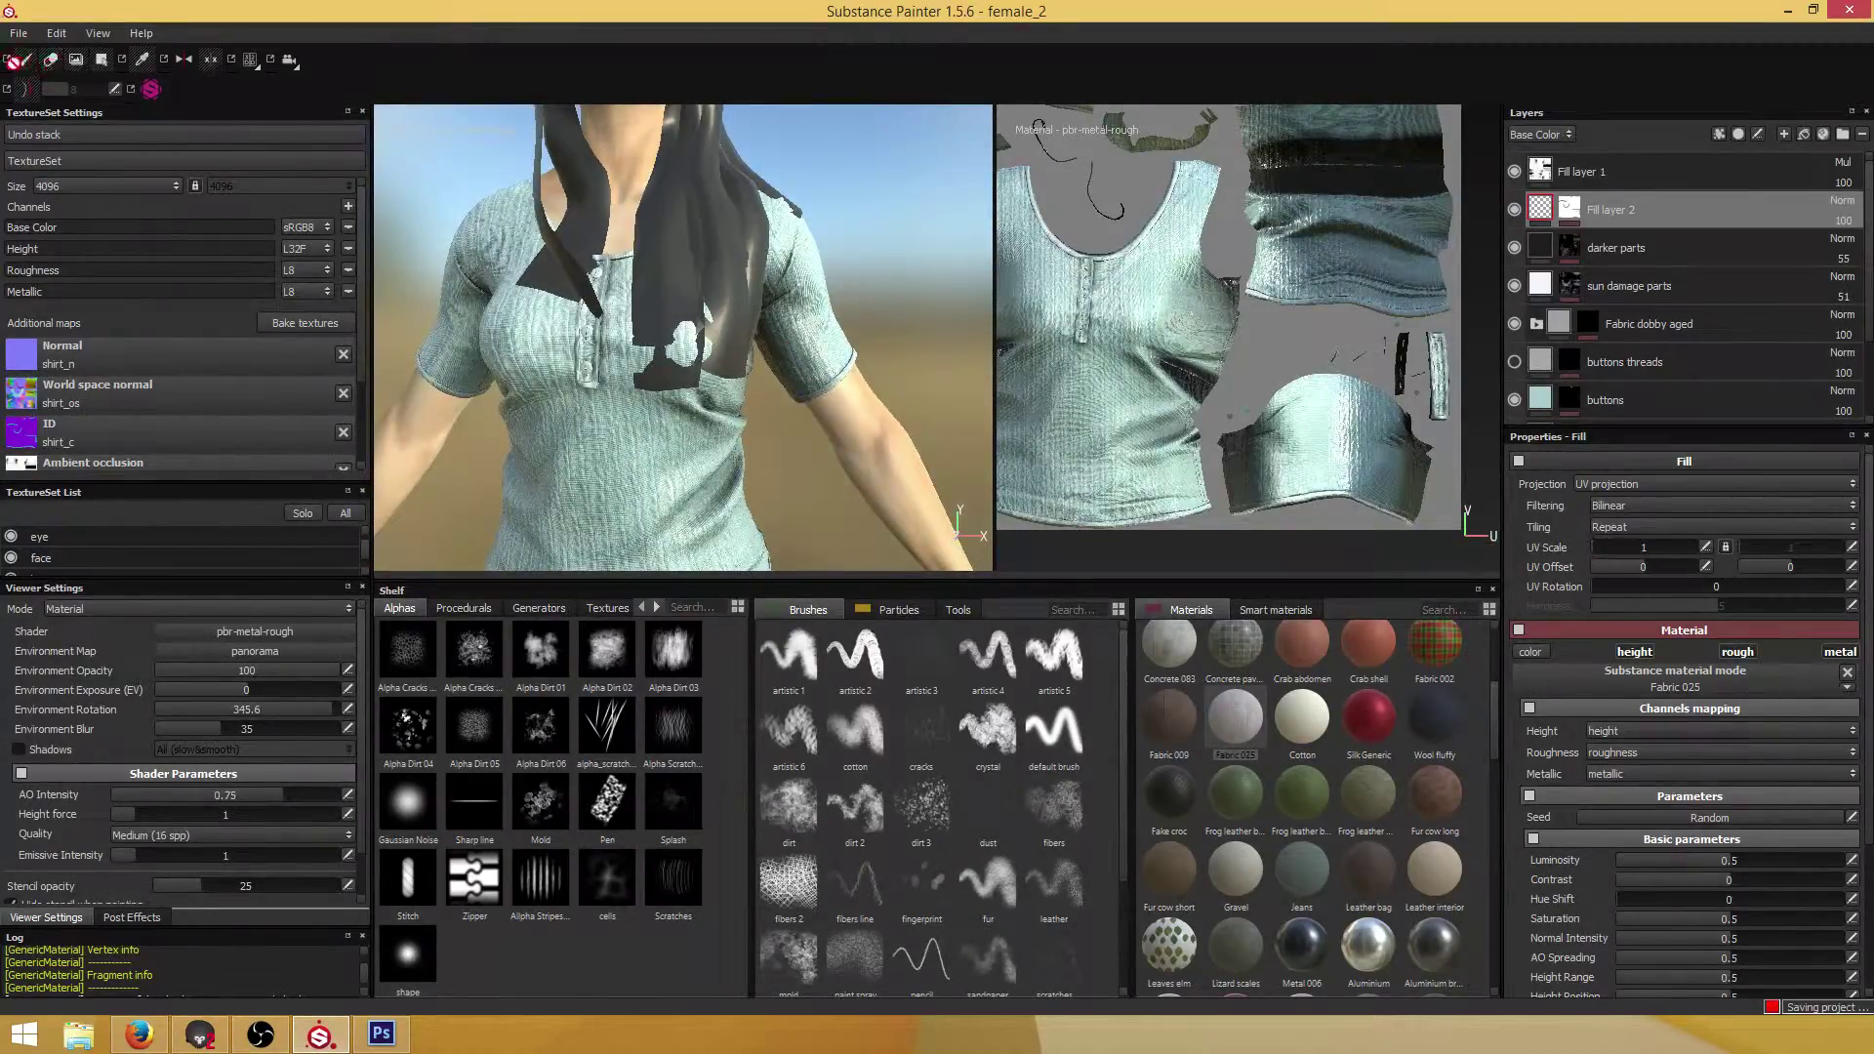
pyautogui.click(18, 33)
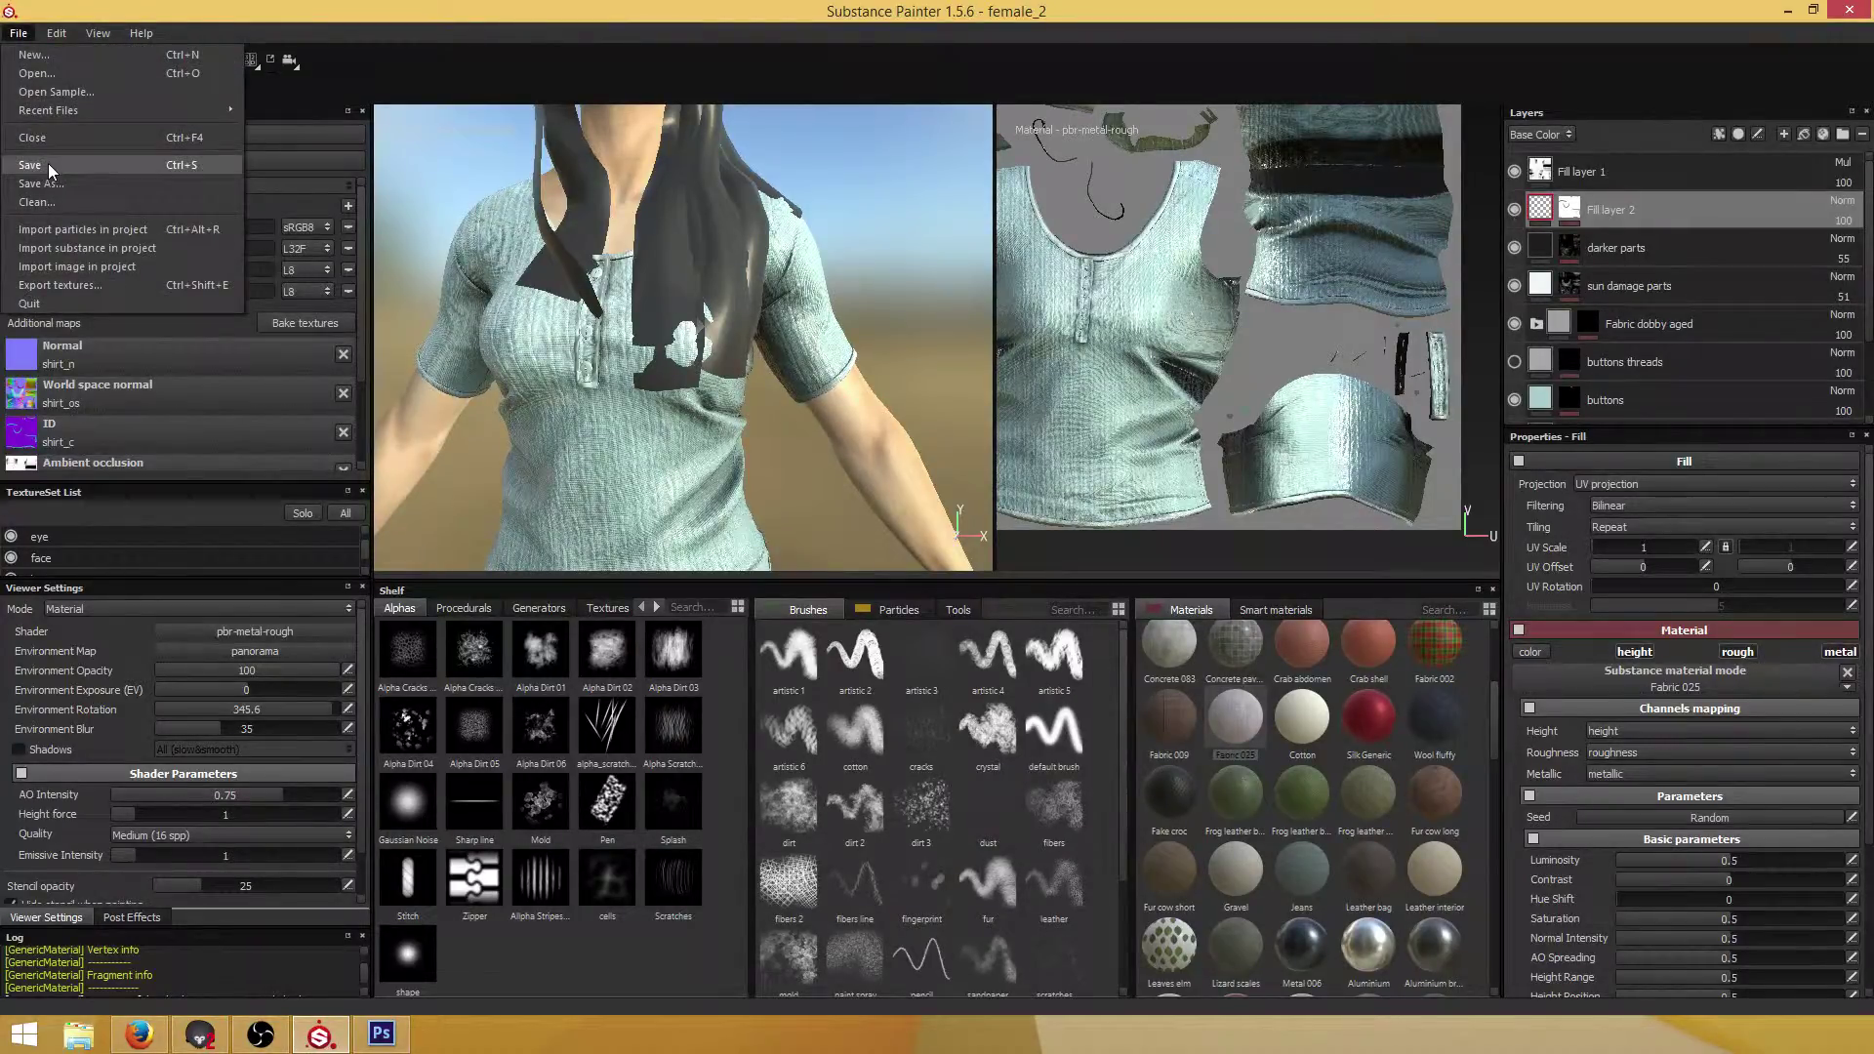
pyautogui.click(31, 165)
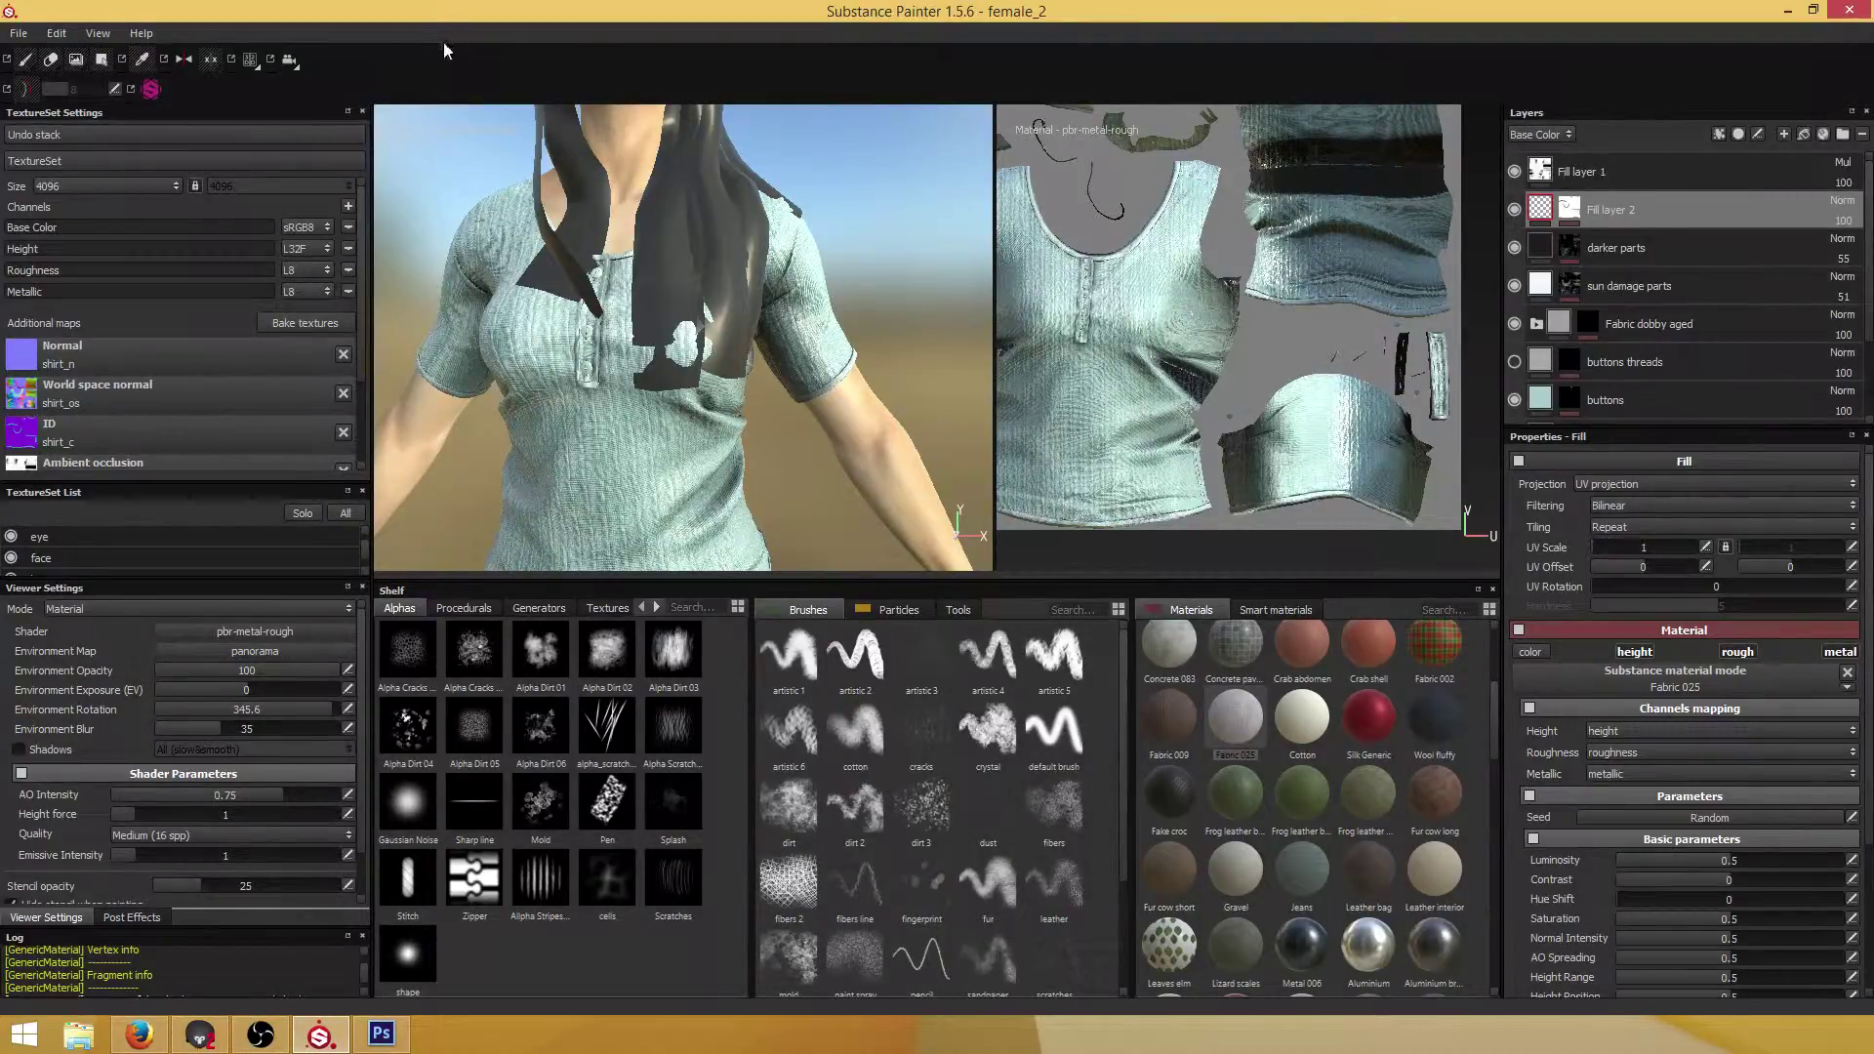
pyautogui.click(20, 35)
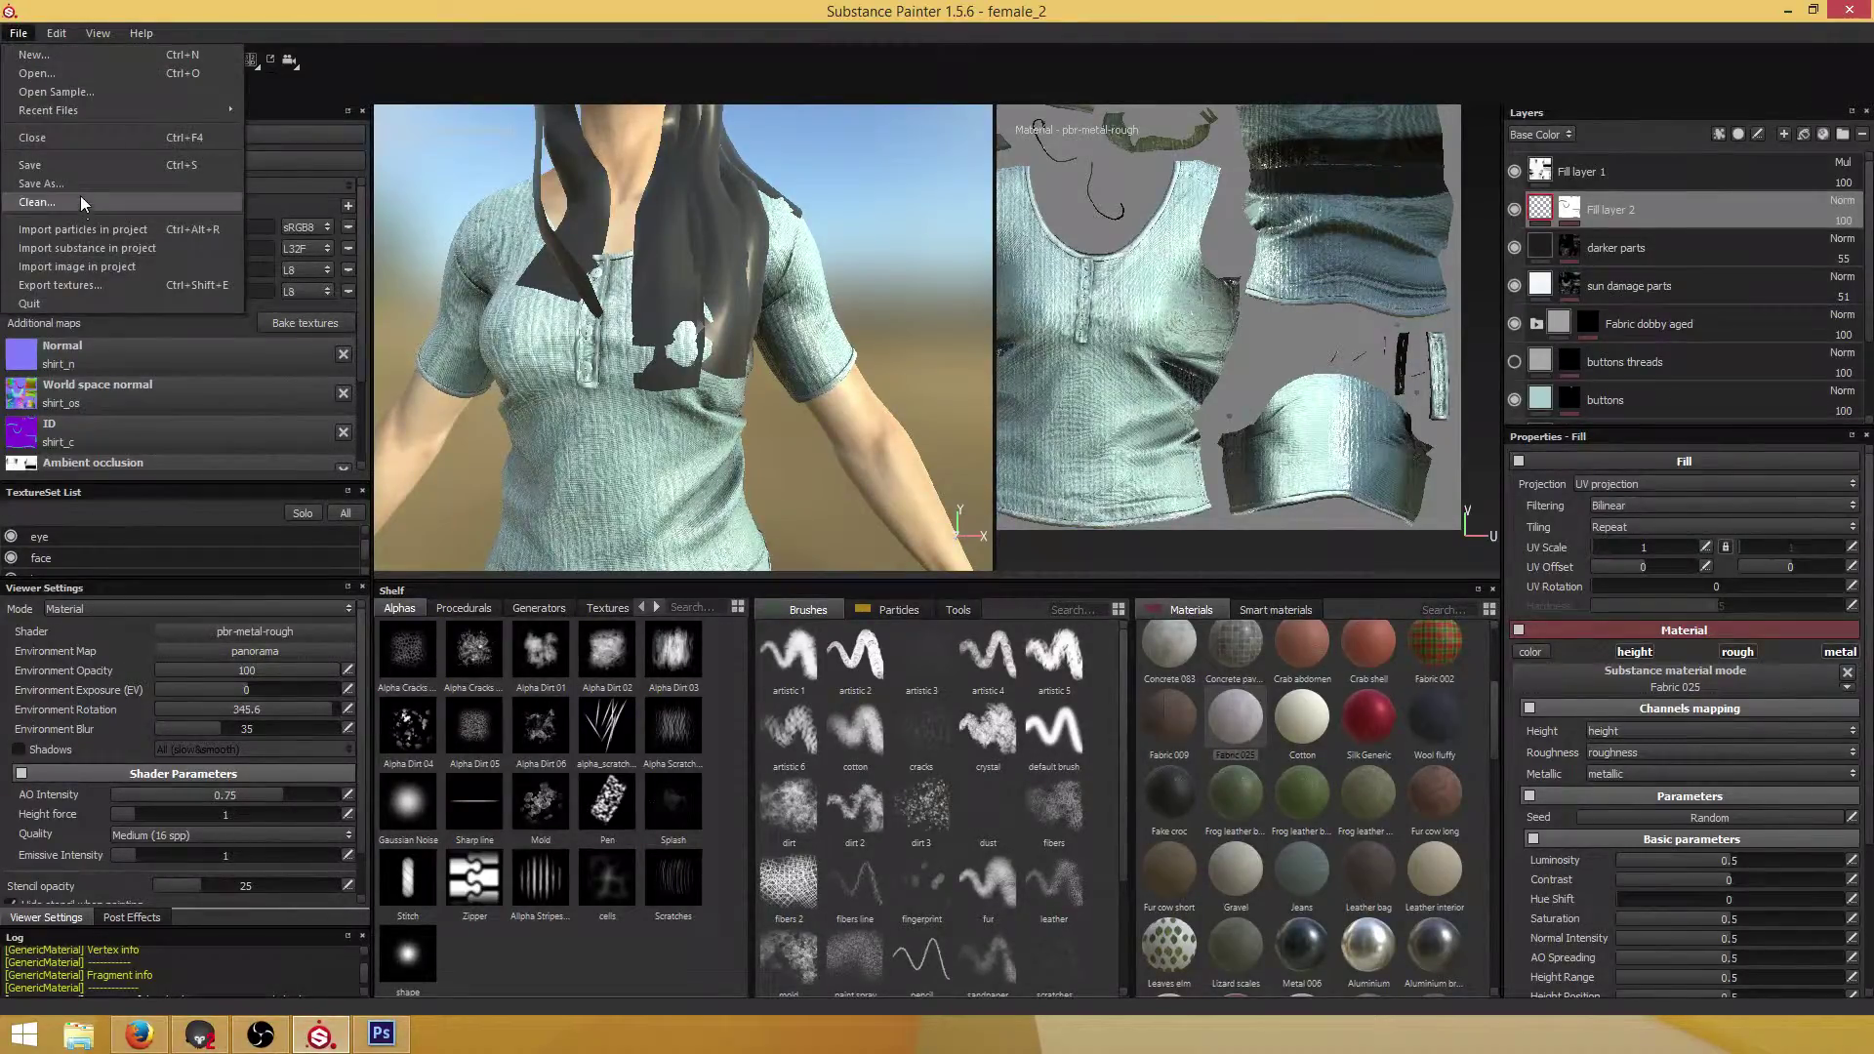
pyautogui.click(102, 285)
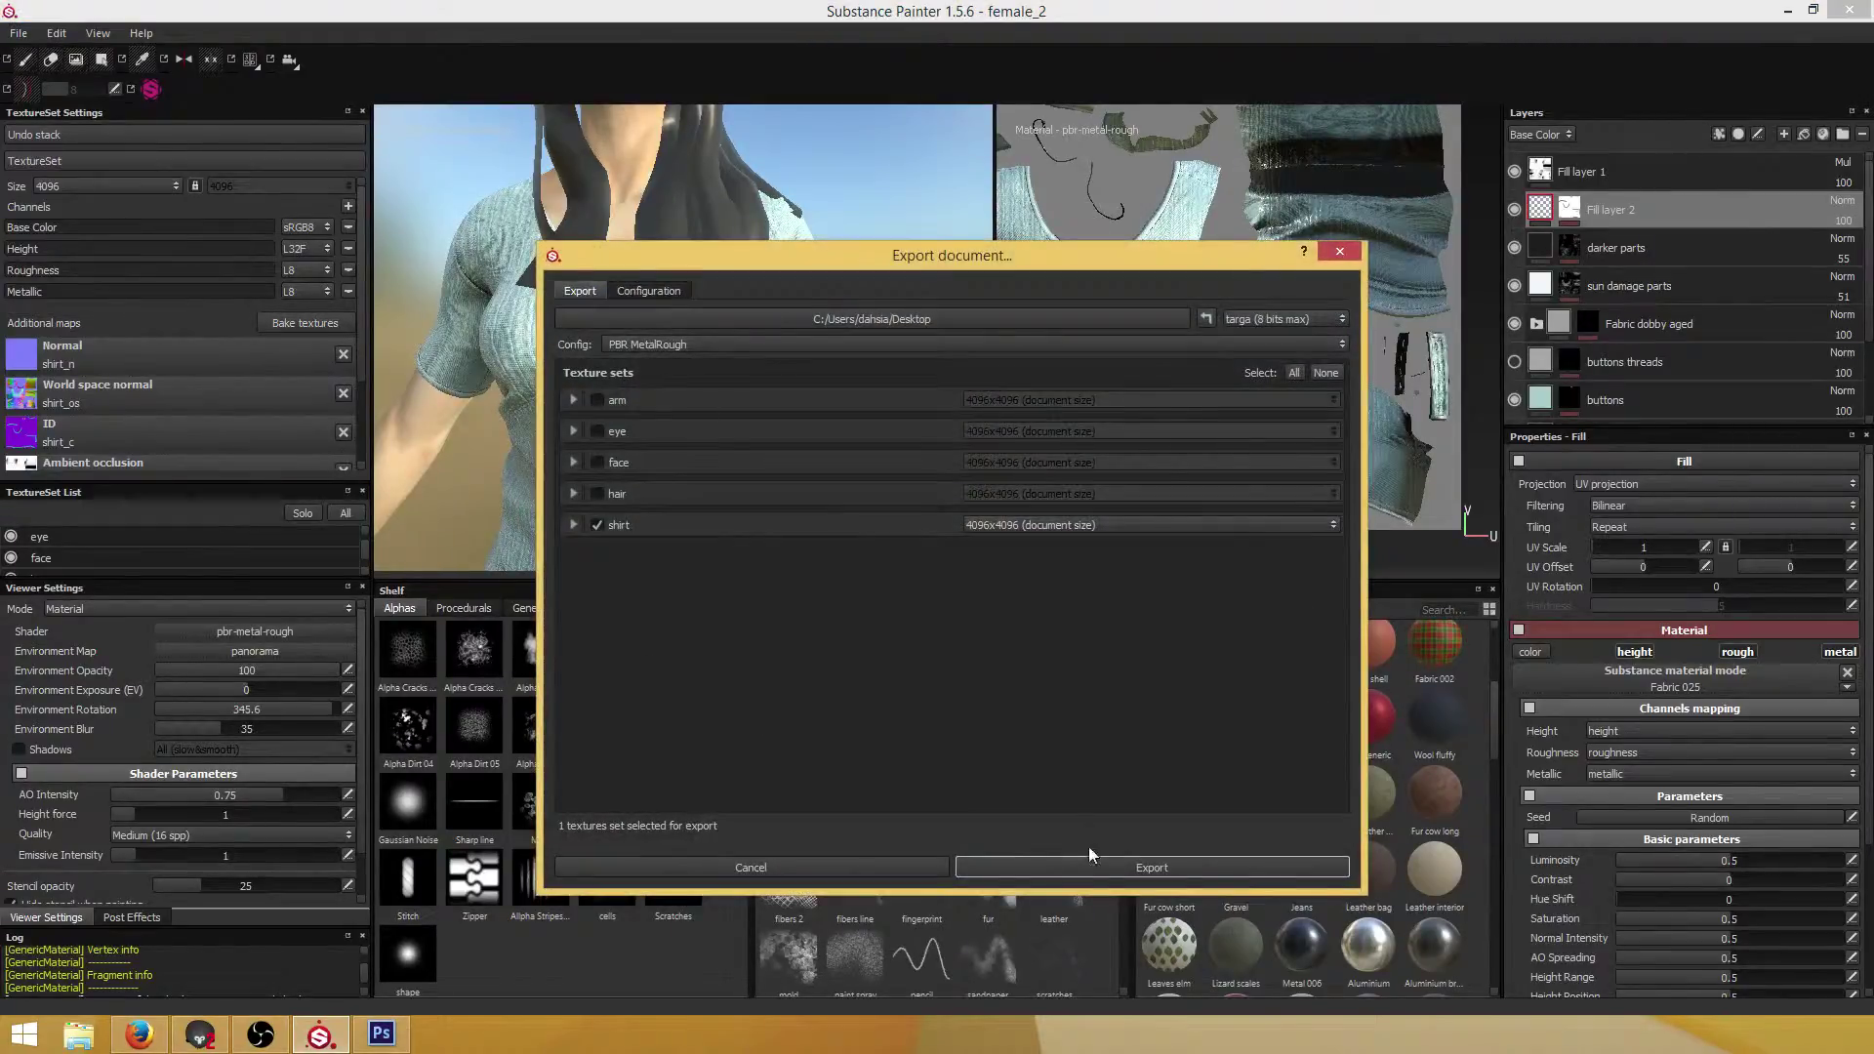
pyautogui.click(1050, 869)
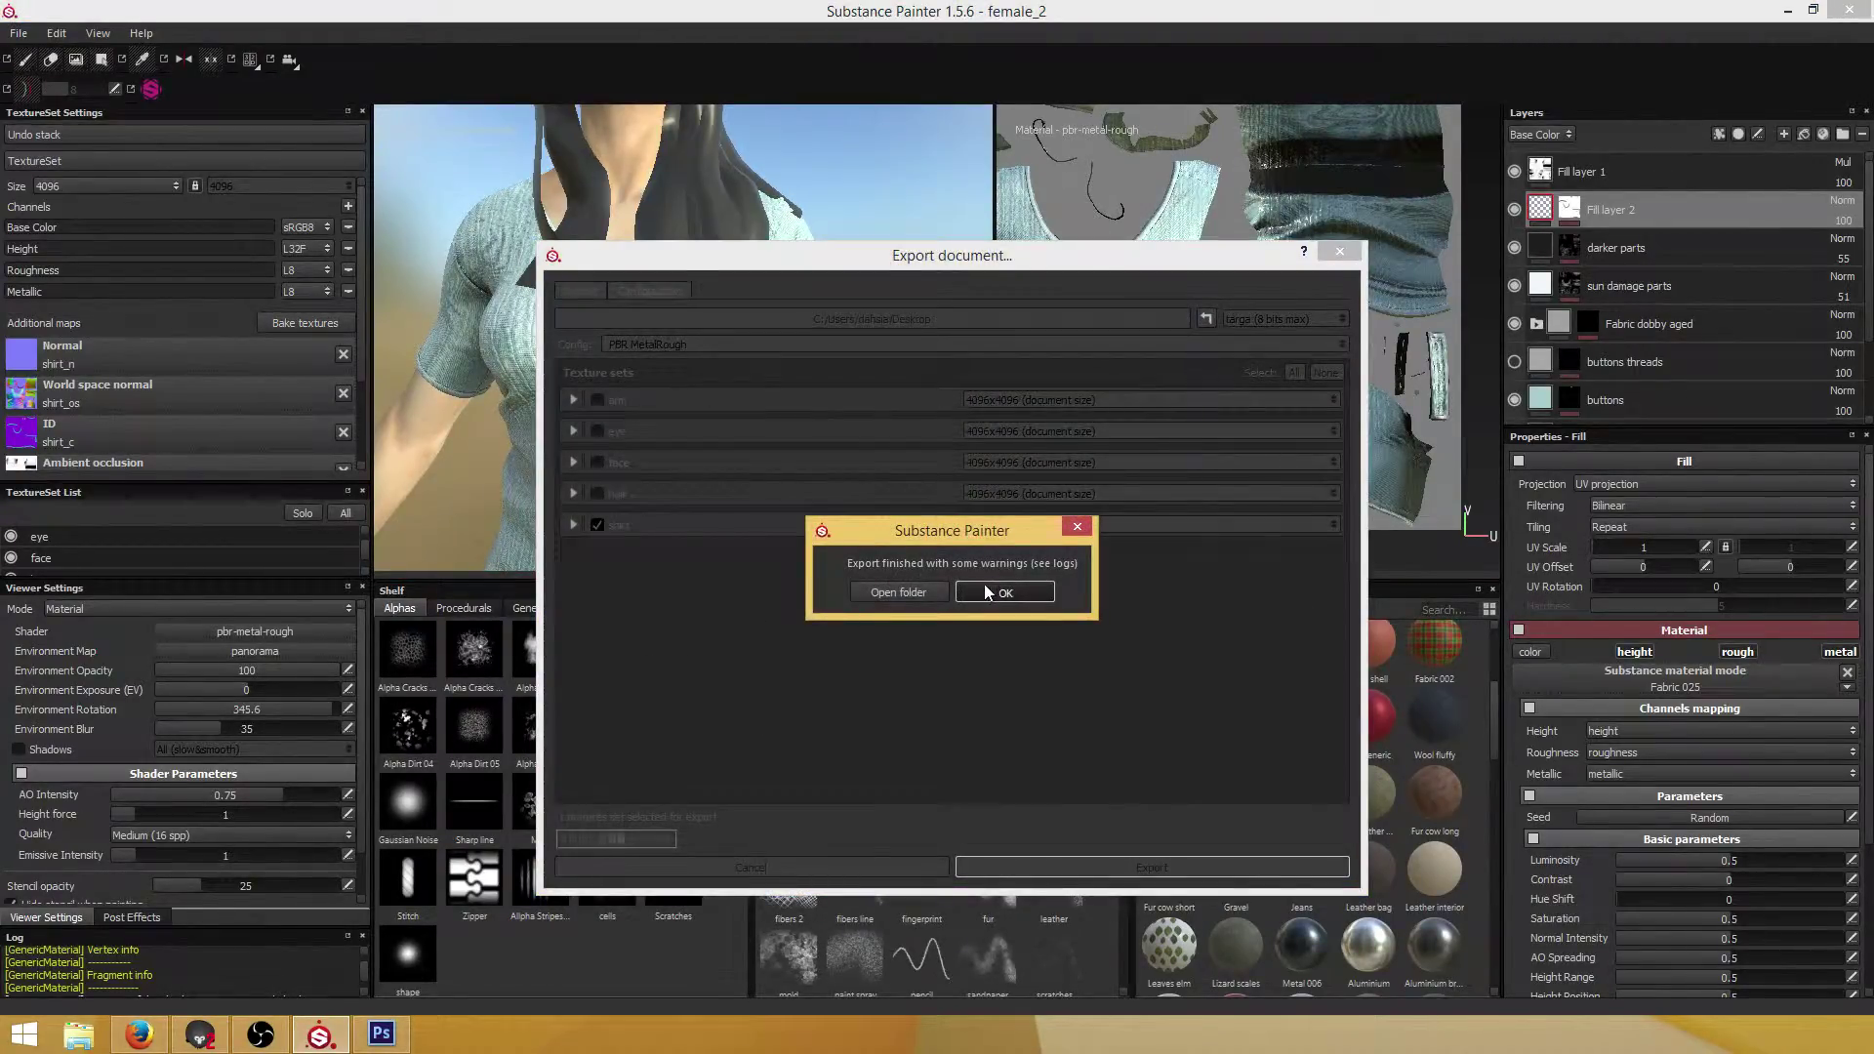
pyautogui.click(985, 589)
# Switch to File Explorer and open the folder 2k8 characters > Female Test > texture on drive E
pyautogui.click(1789, 11)
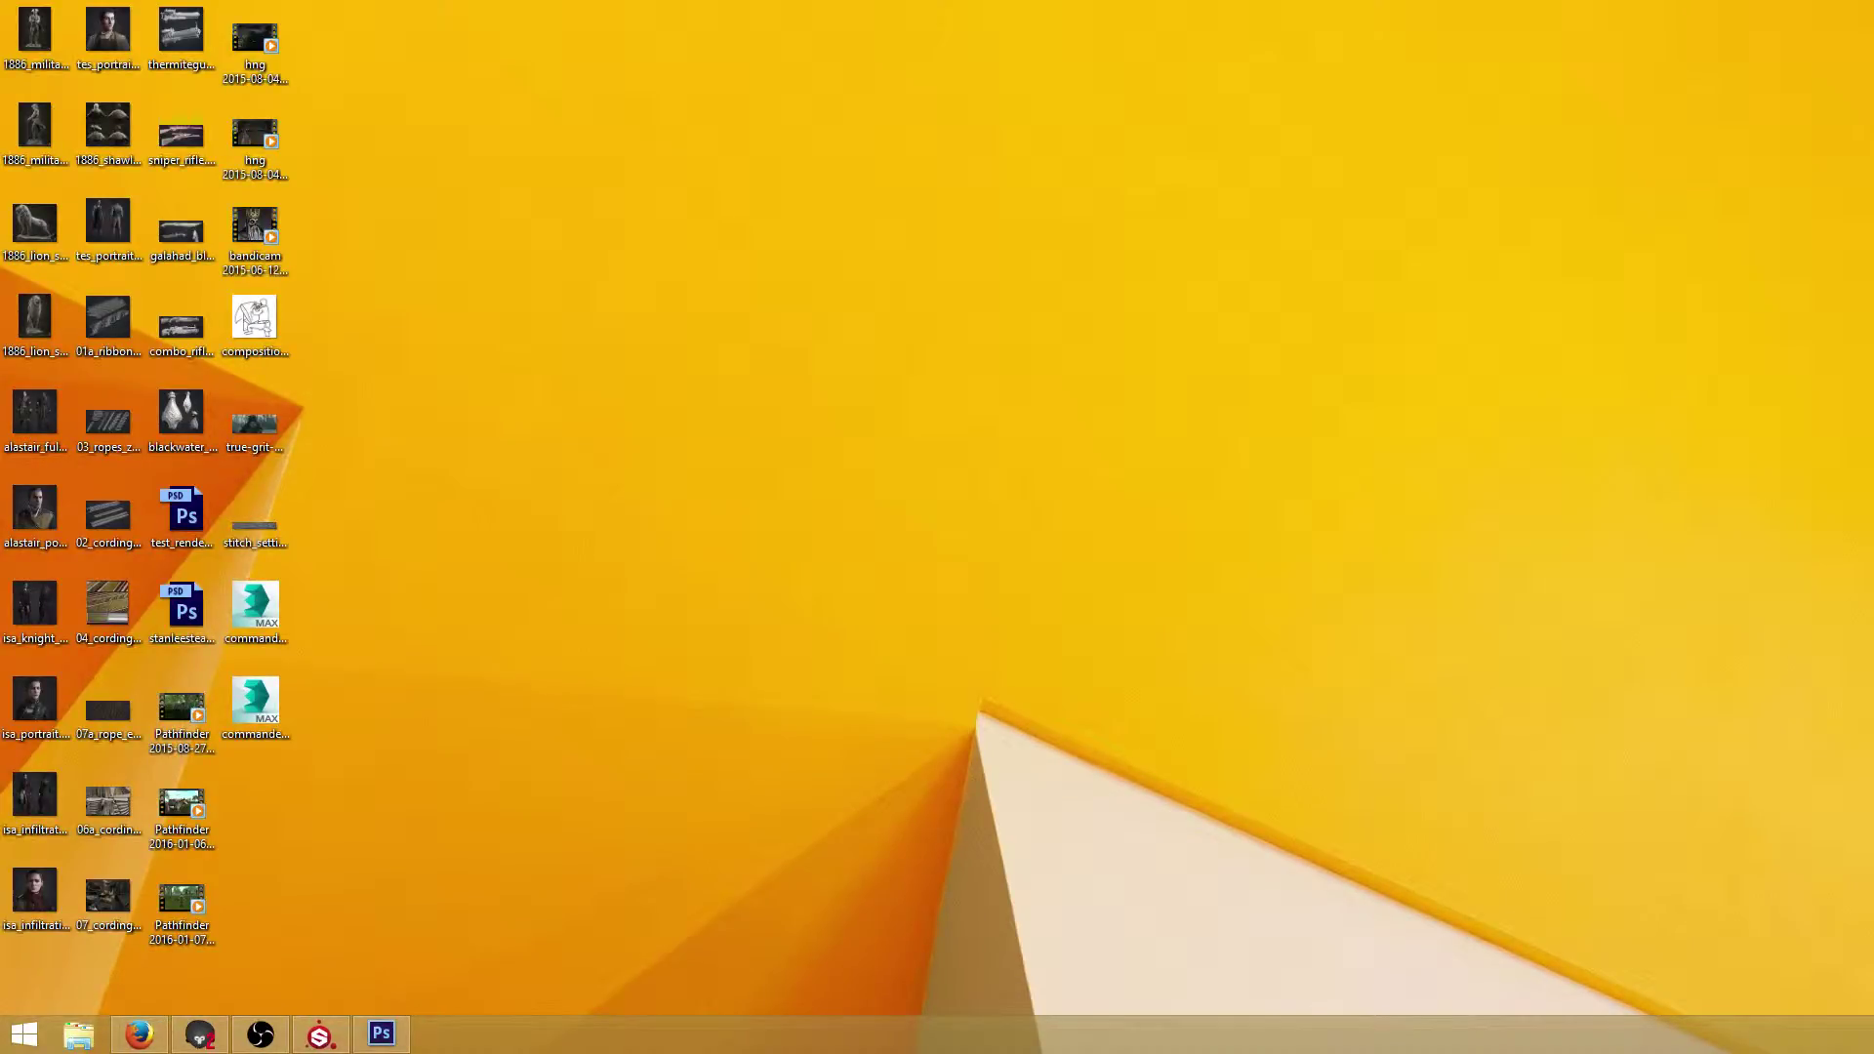
pyautogui.click(78, 1033)
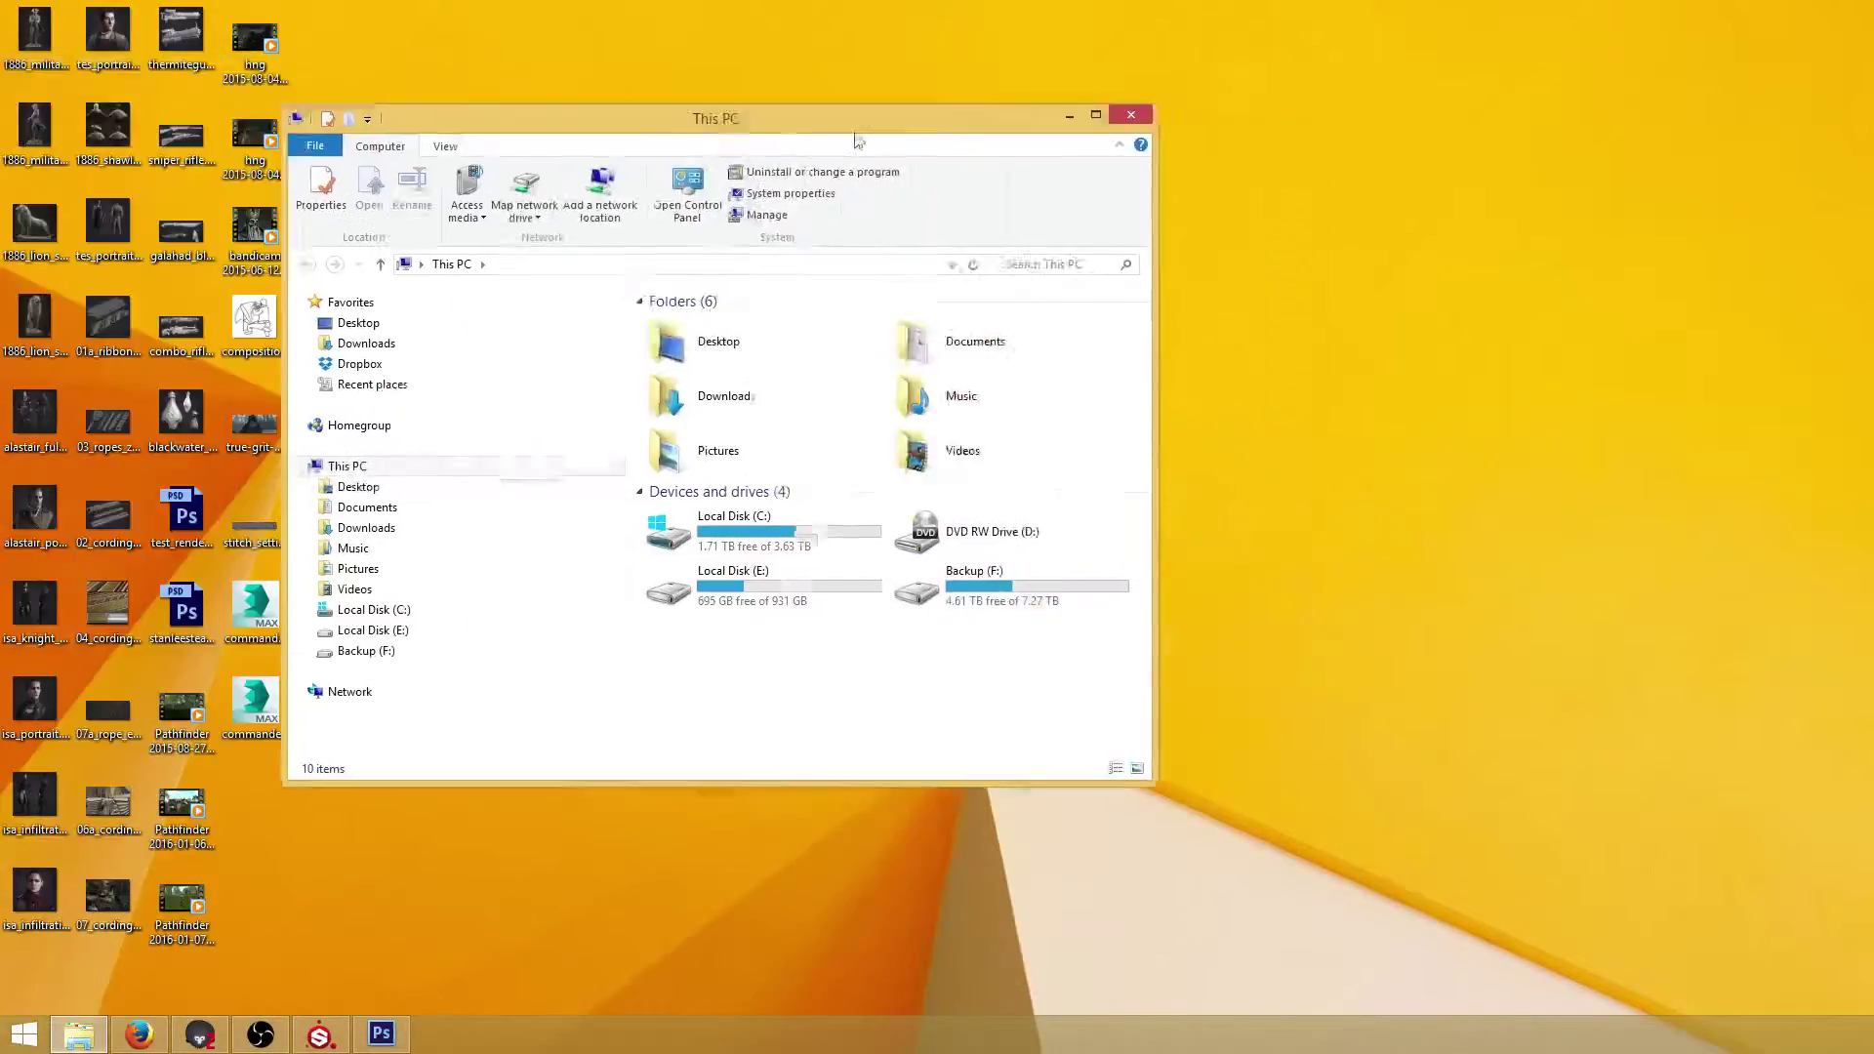
pyautogui.doubleClick(957, 86)
pyautogui.click(928, 303)
pyautogui.doubleClick(929, 303)
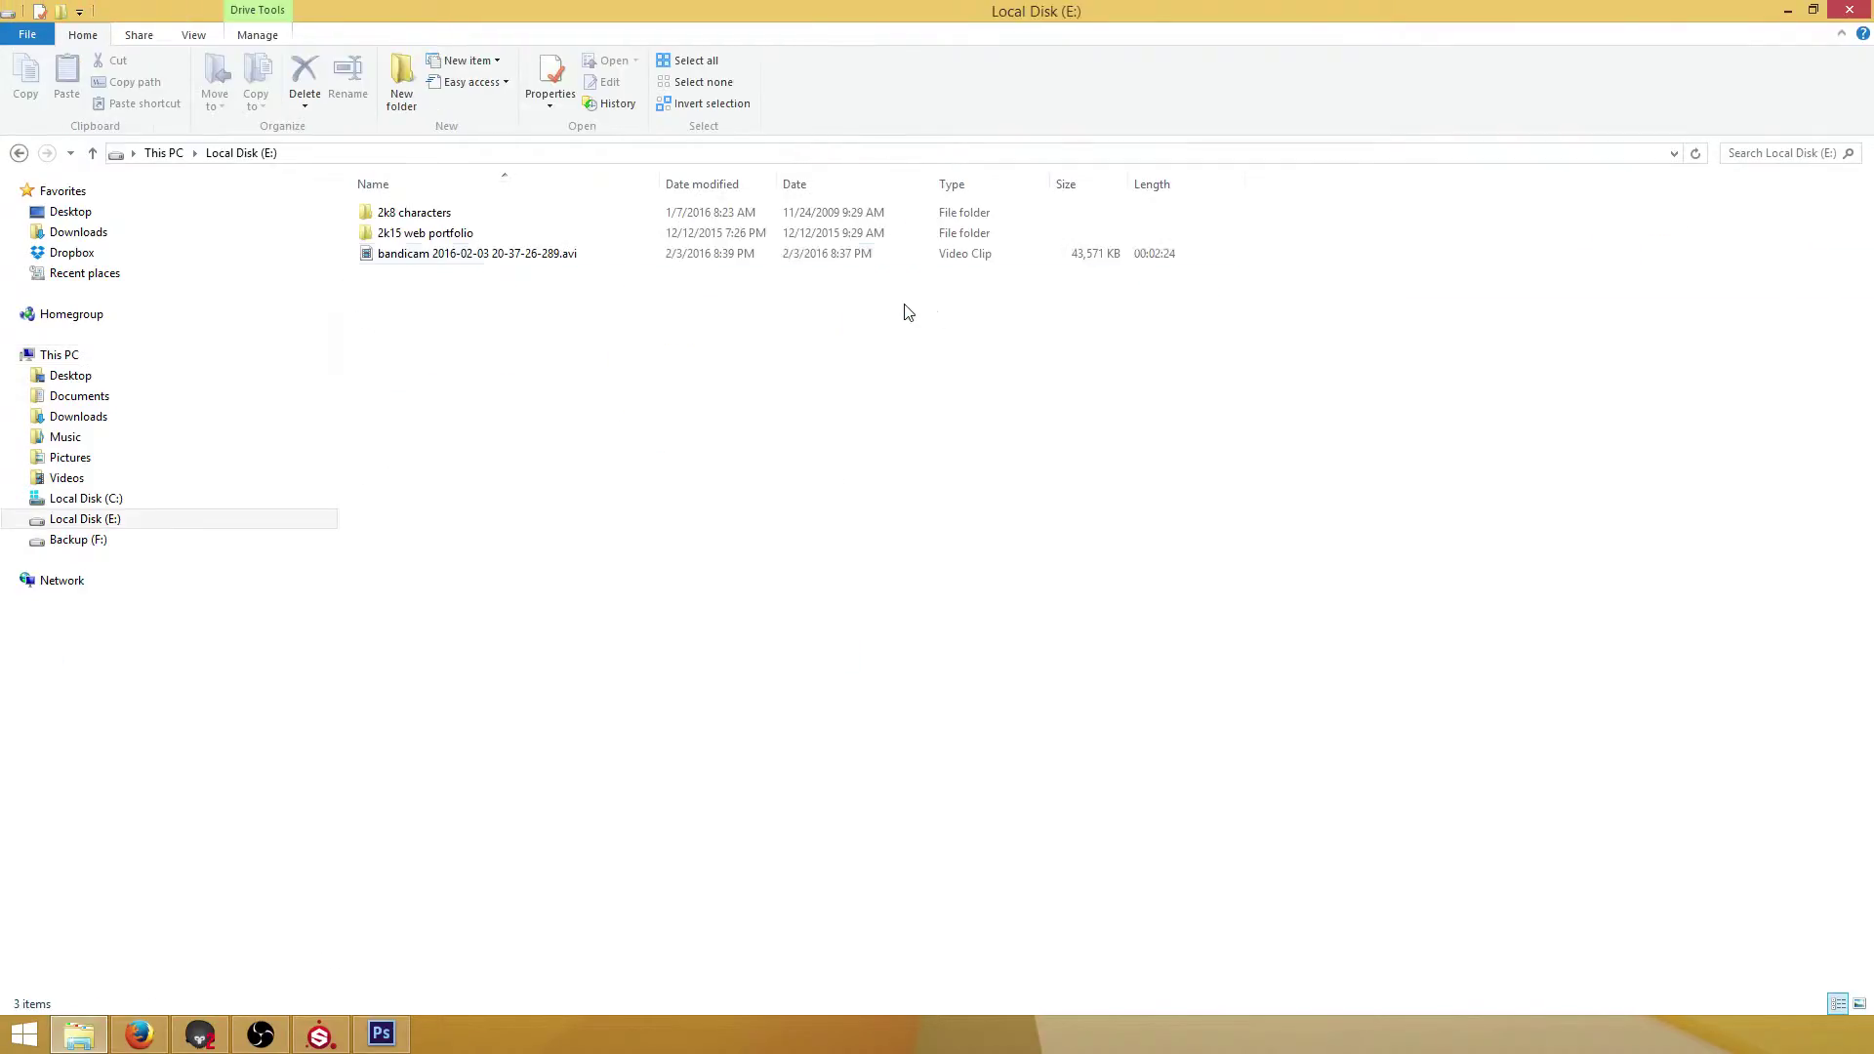
pyautogui.doubleClick(436, 212)
pyautogui.doubleClick(437, 218)
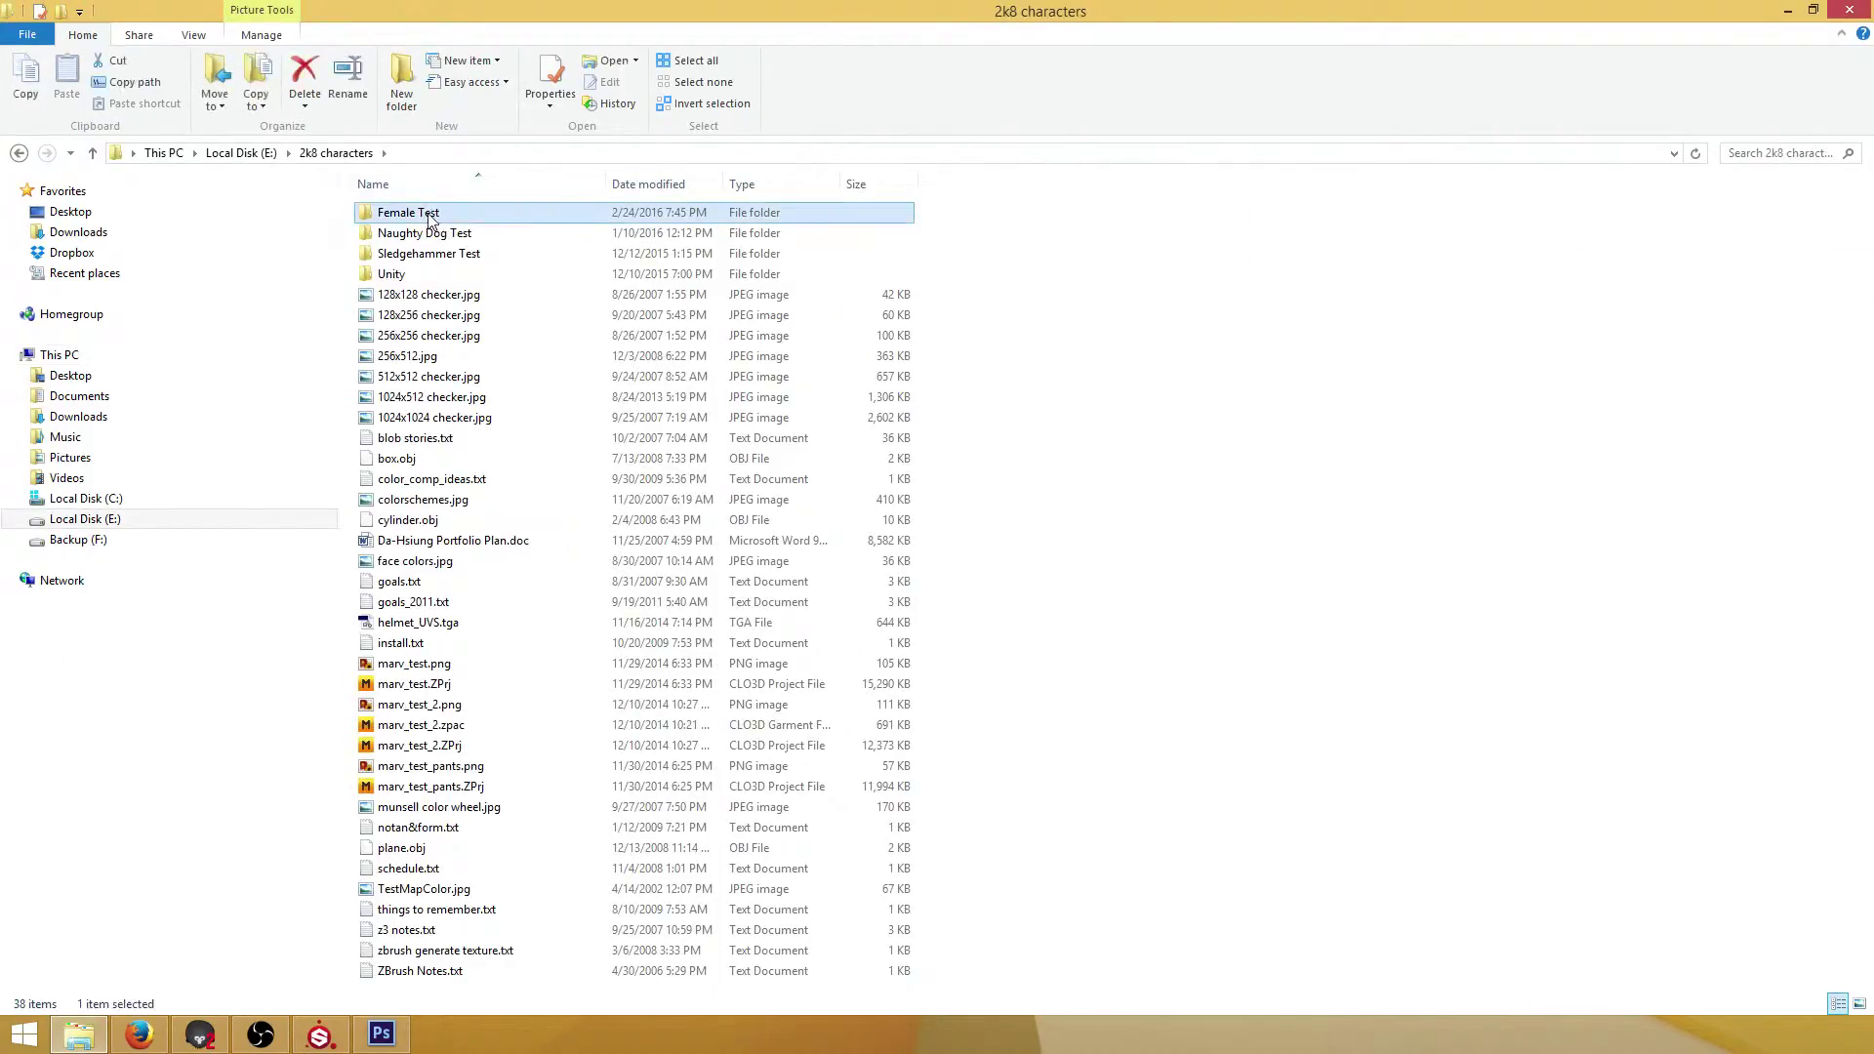
pyautogui.scroll(-20, 485, 470)
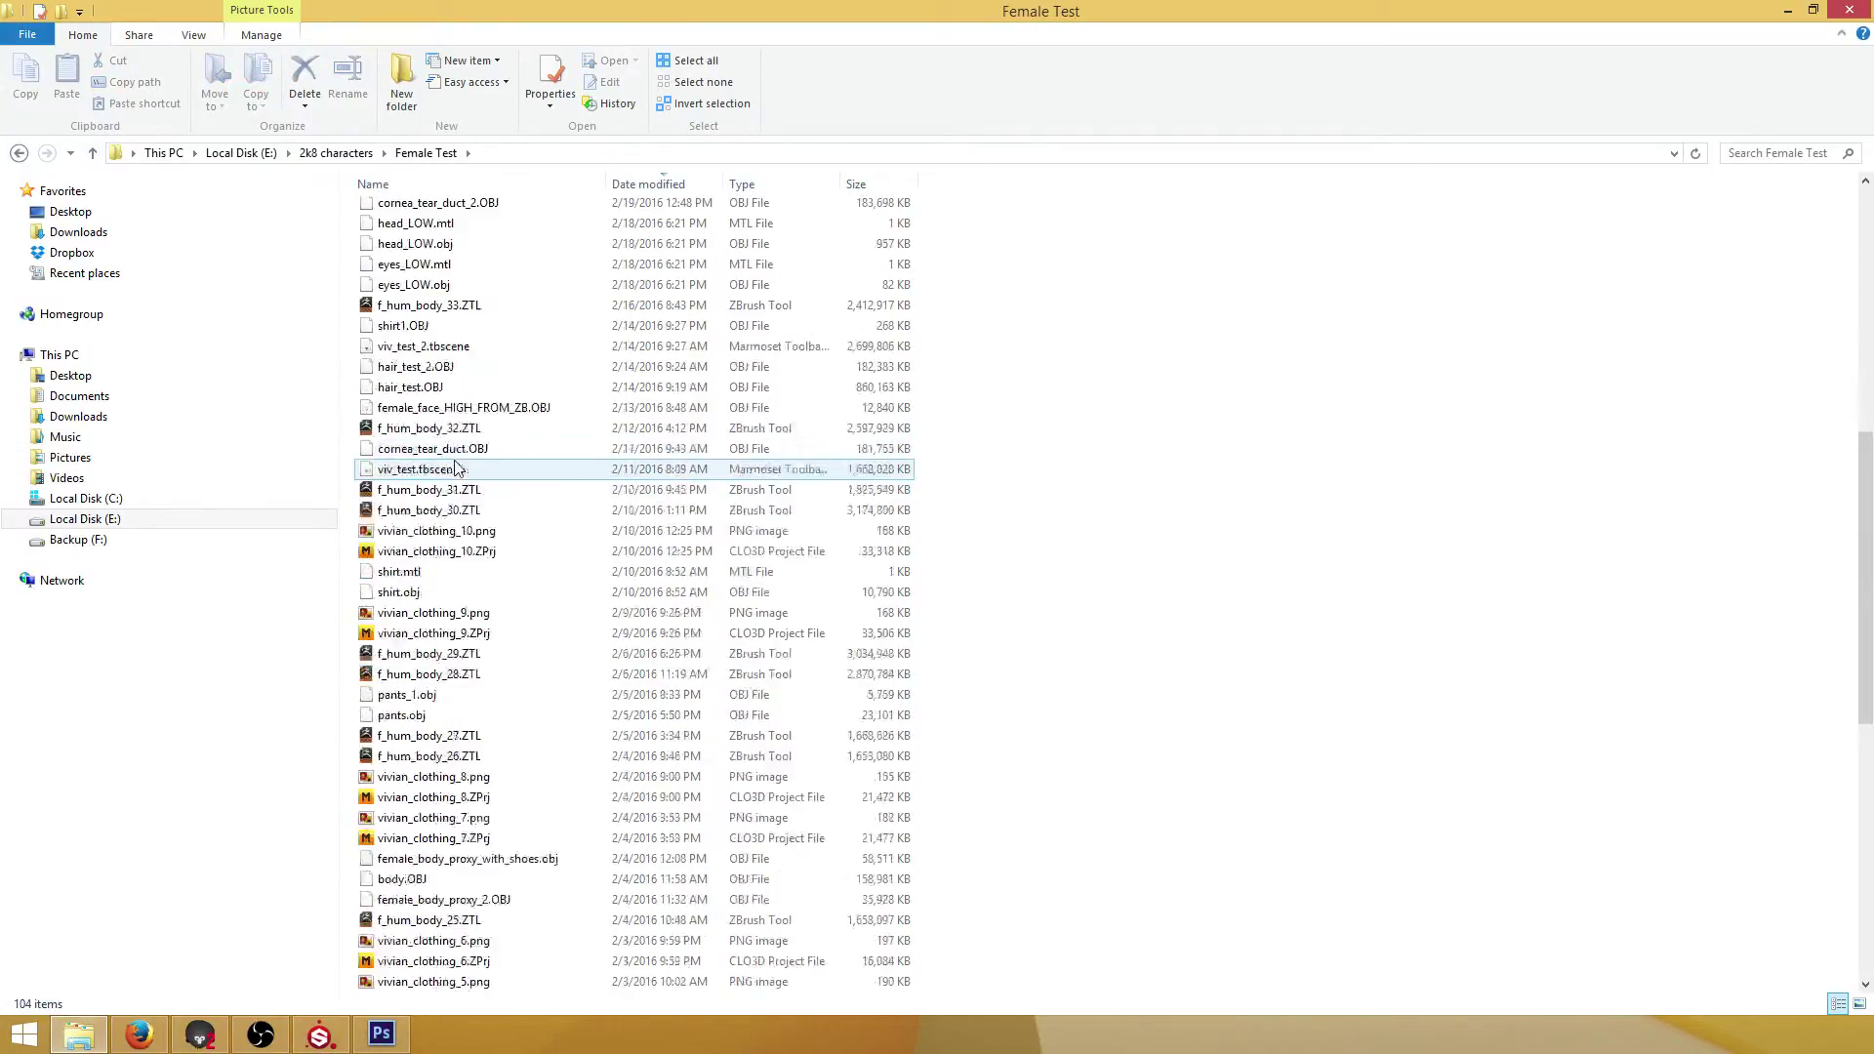
pyautogui.doubleClick(392, 940)
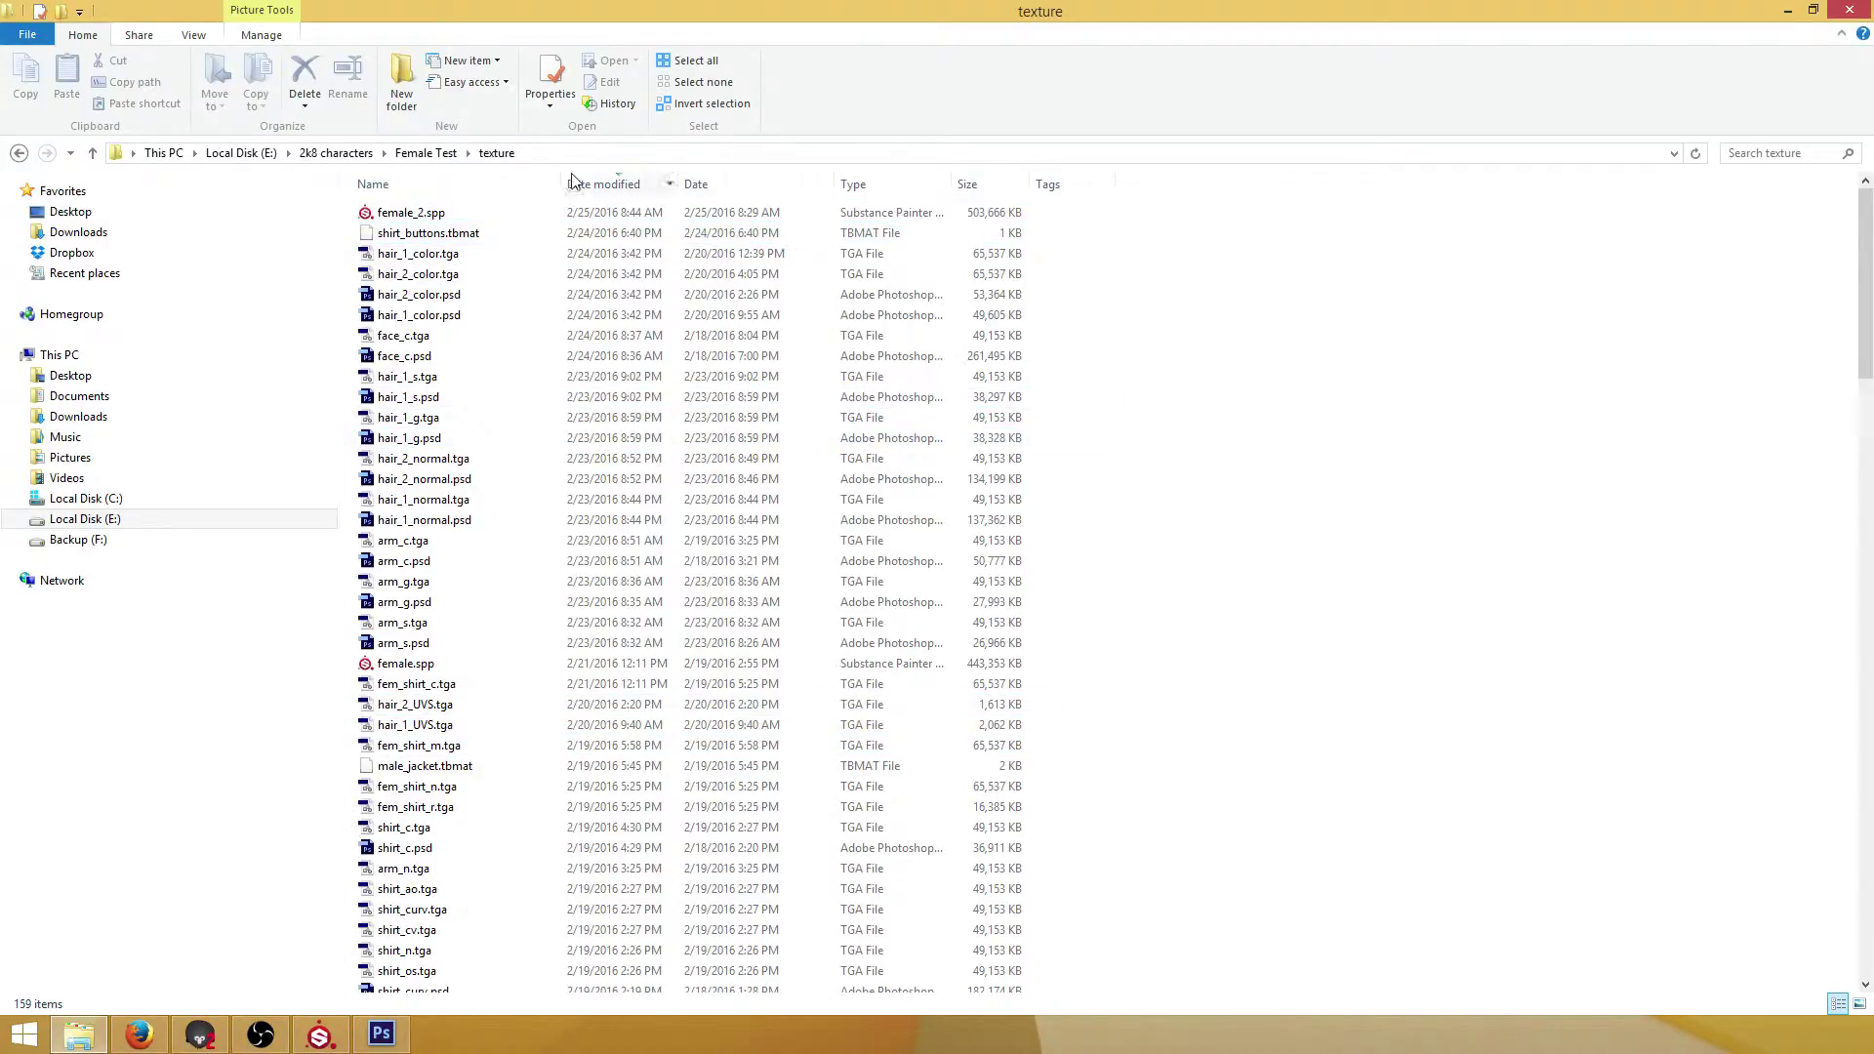
# Widen the file list's Name column and look through the existing shirt textures, including fem_shirt_c.tga and fem_shirt_r.tga
pyautogui.moveTo(564, 176); pyautogui.dragTo(663, 178)
pyautogui.click(439, 540)
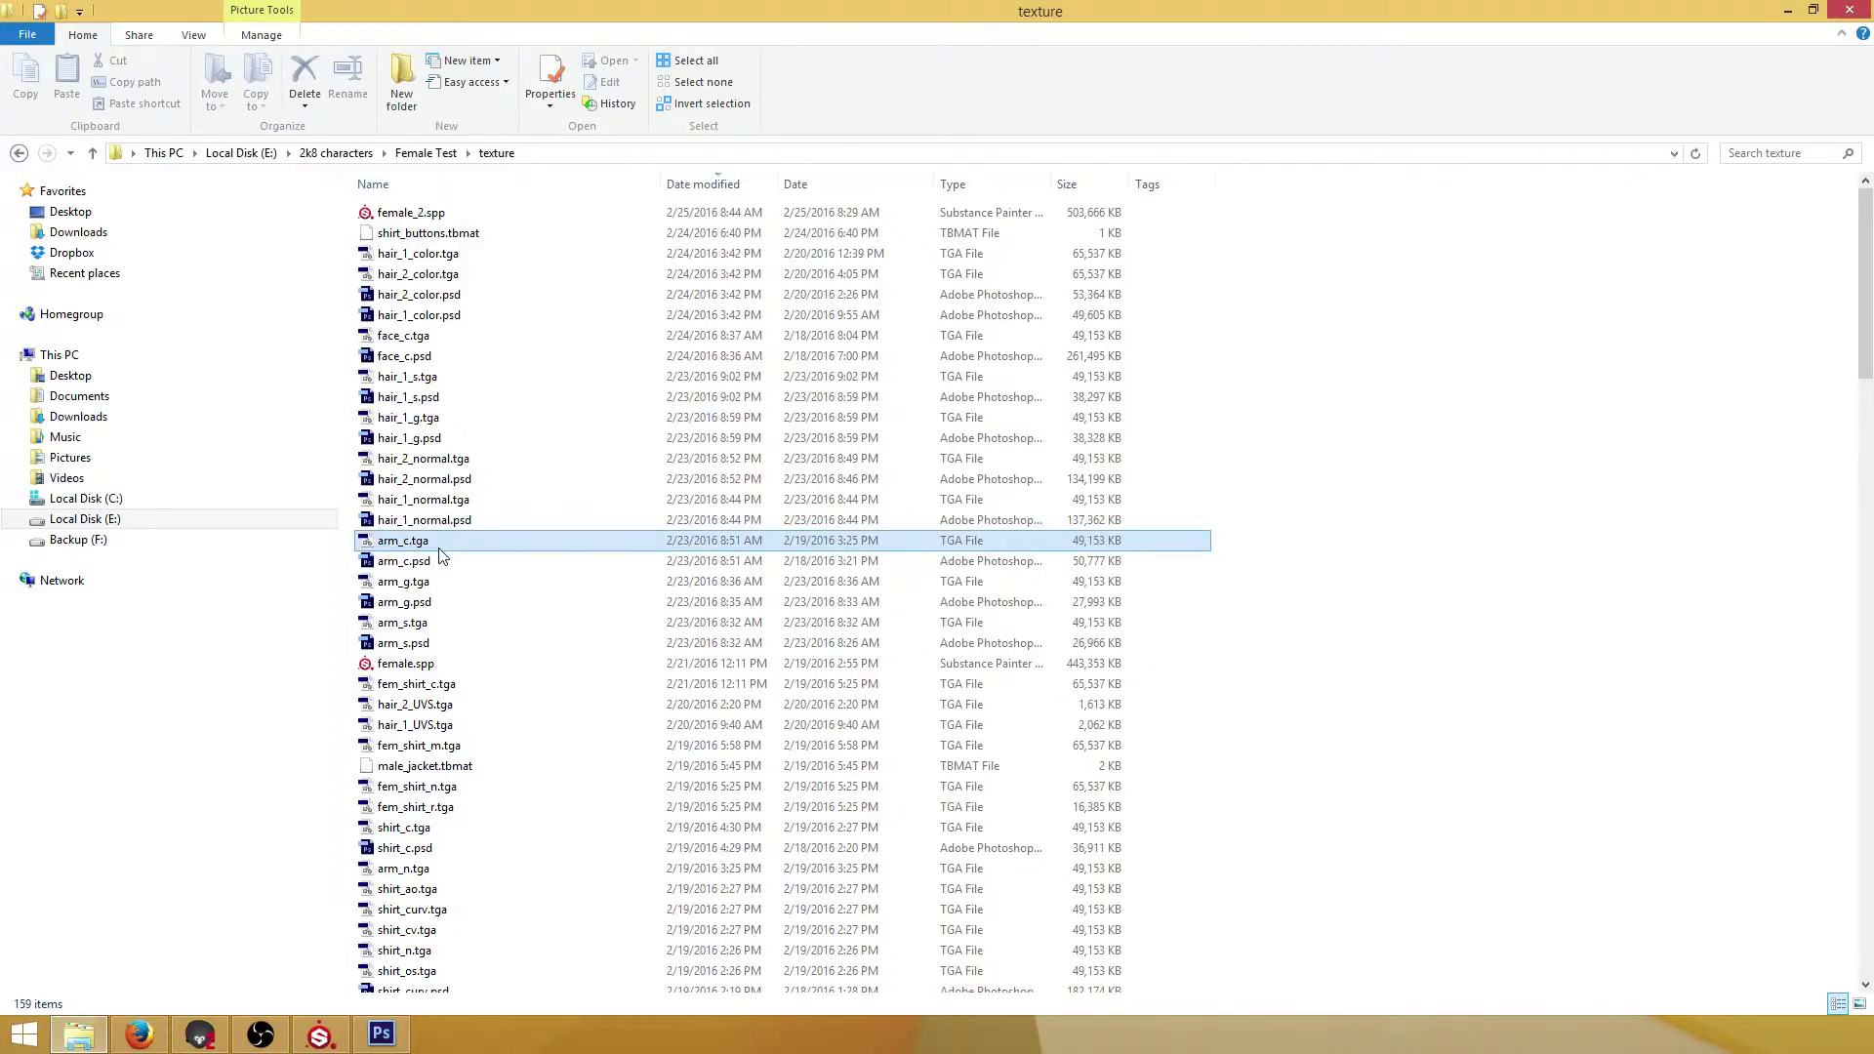
pyautogui.scroll(-2, 446, 526)
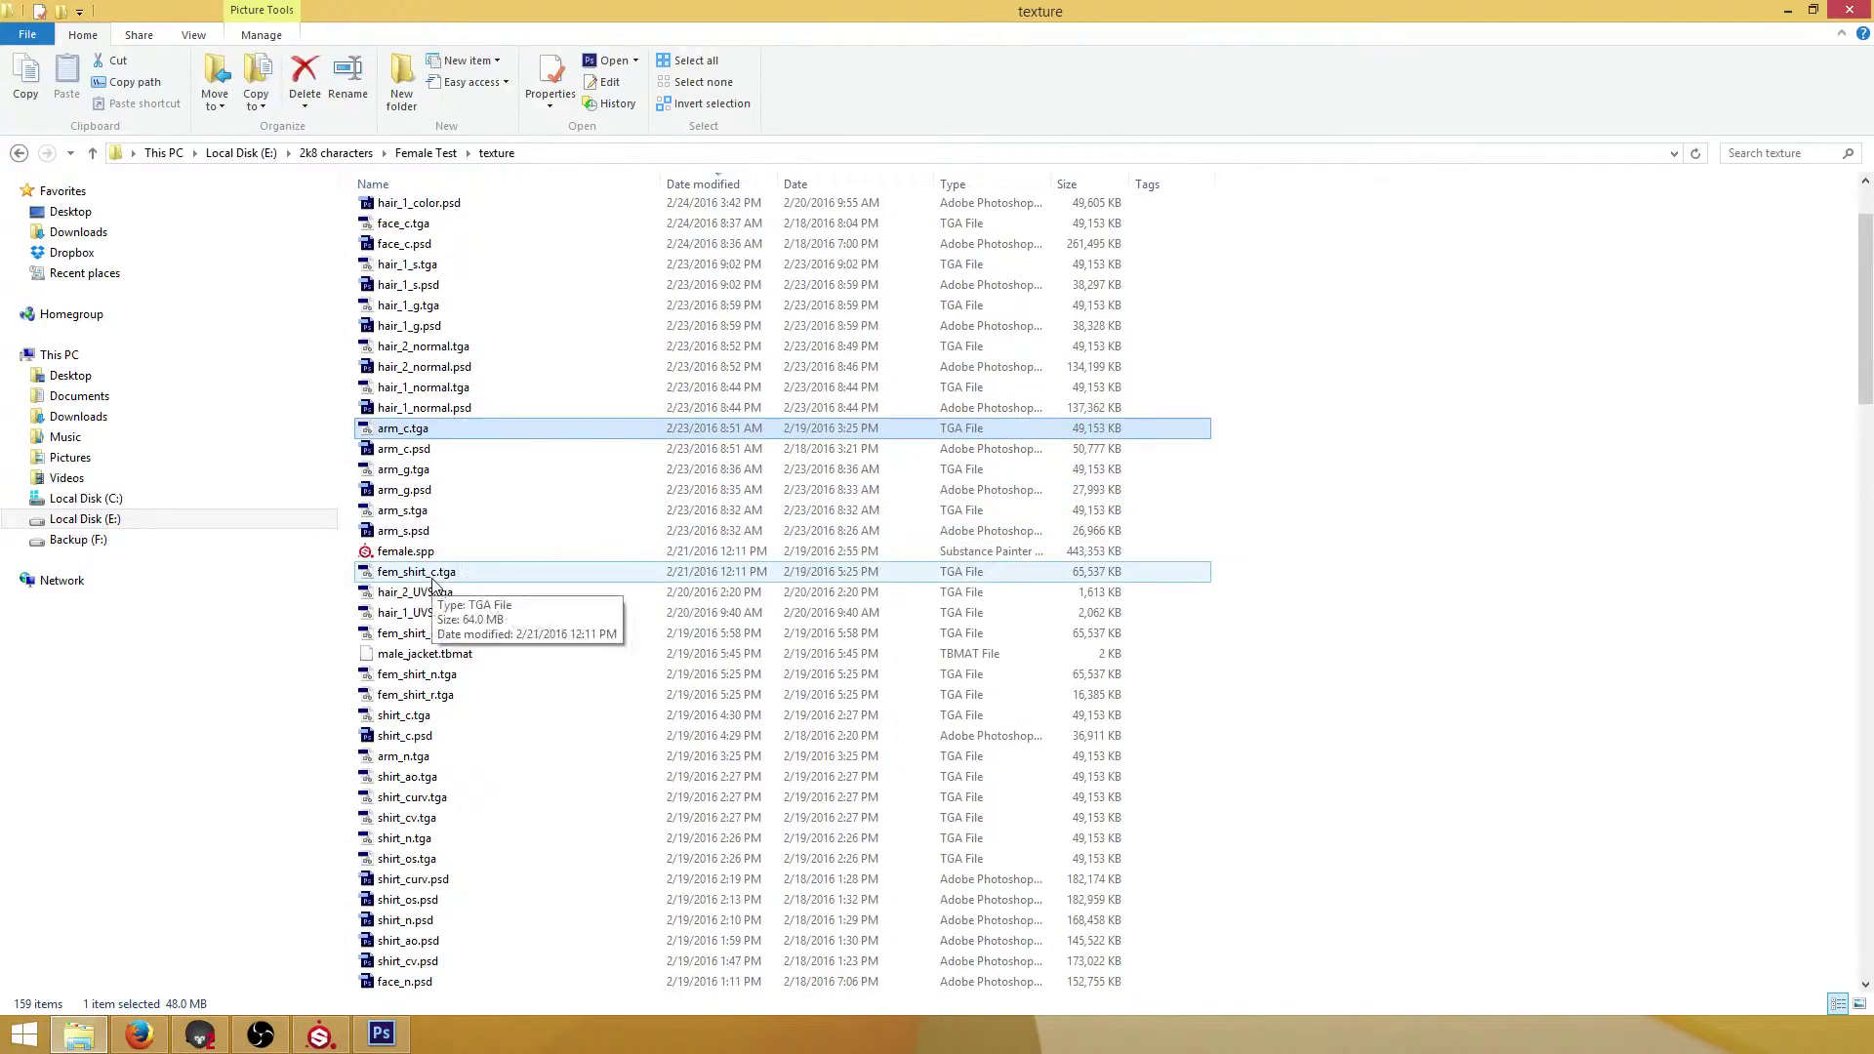
pyautogui.click(434, 576)
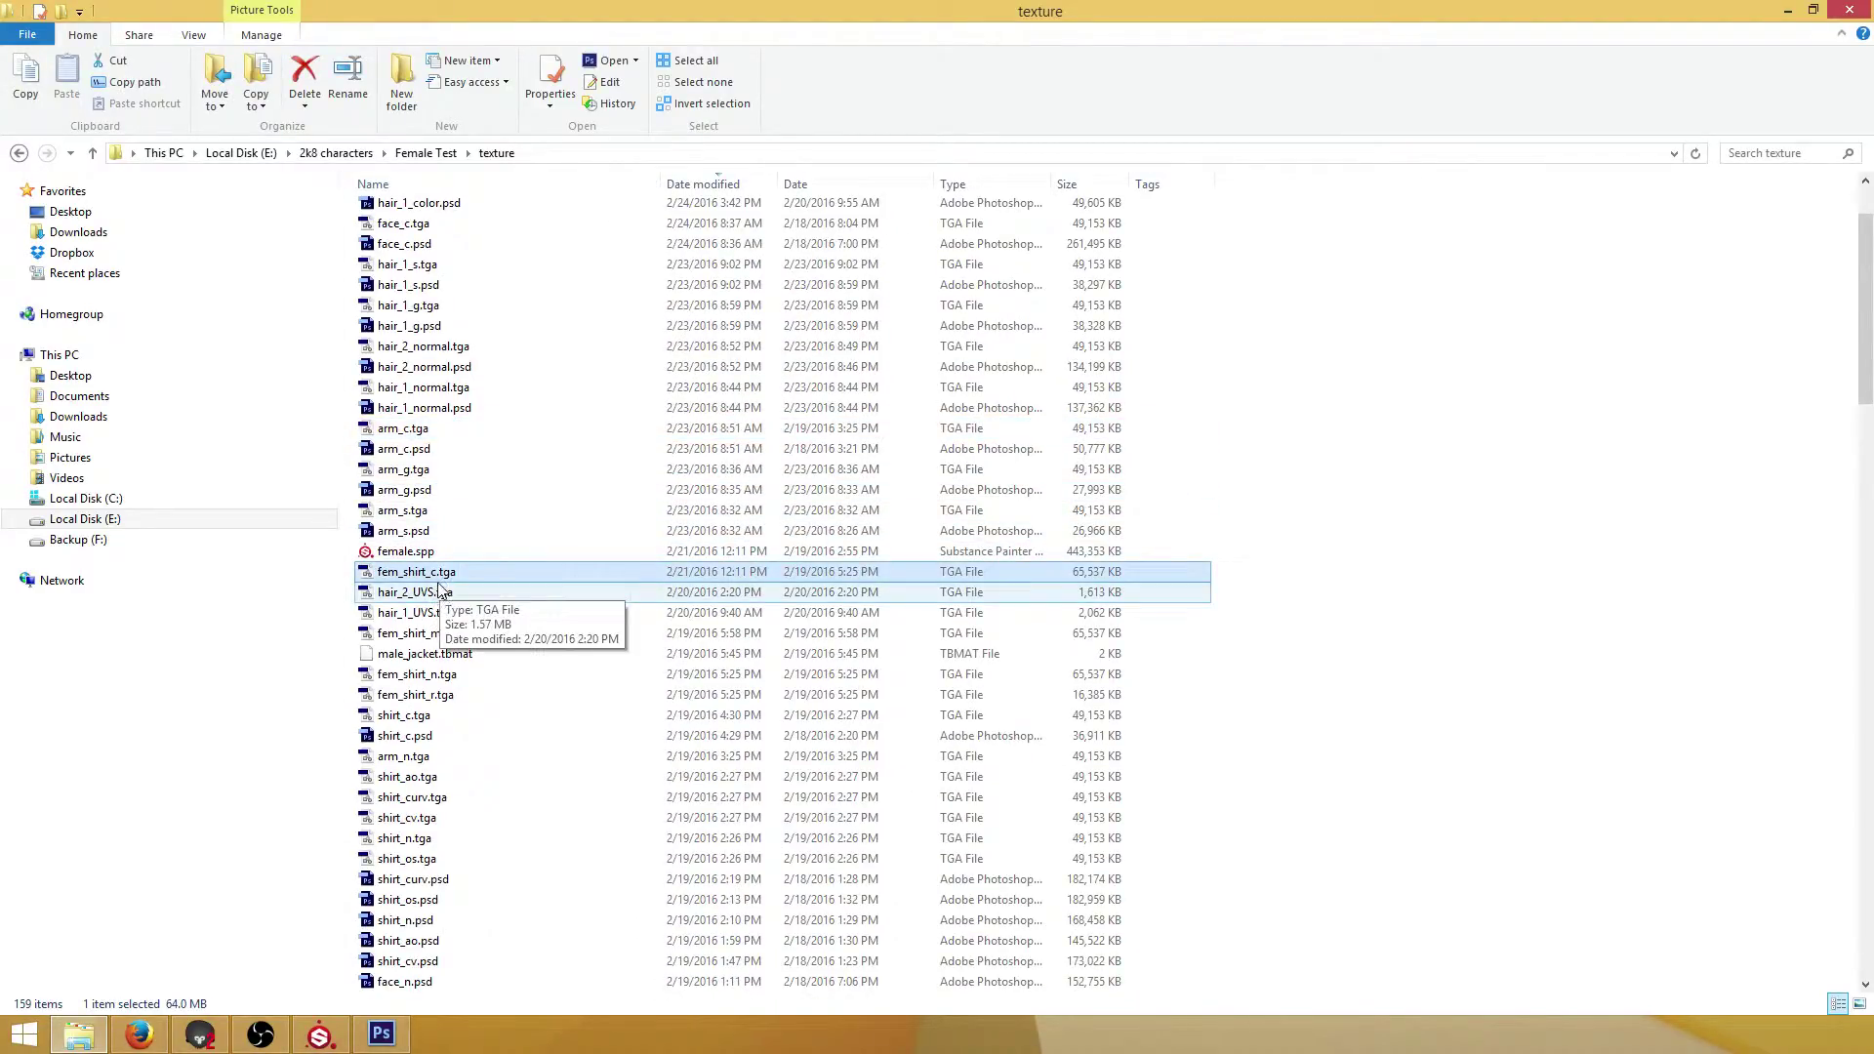
pyautogui.click(452, 697)
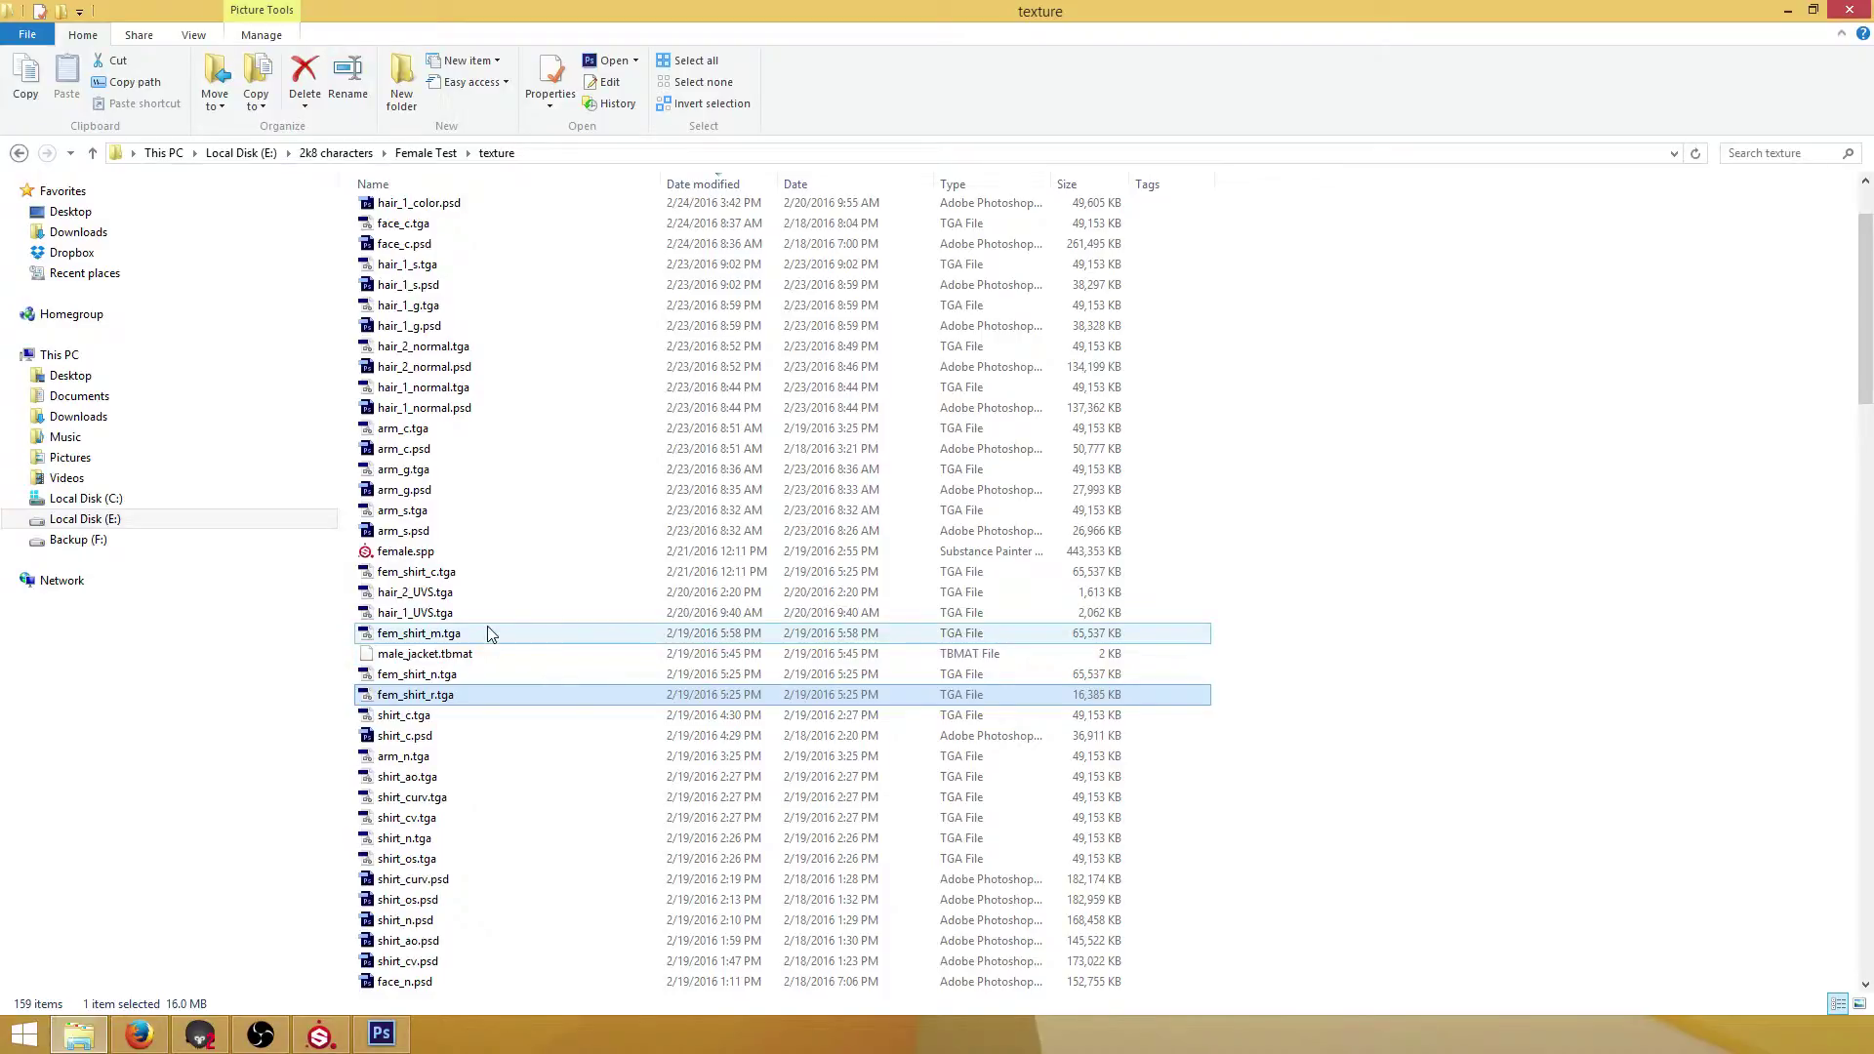
# Open the file name of fem_shirt_c.tga for editing
pyautogui.click(451, 572)
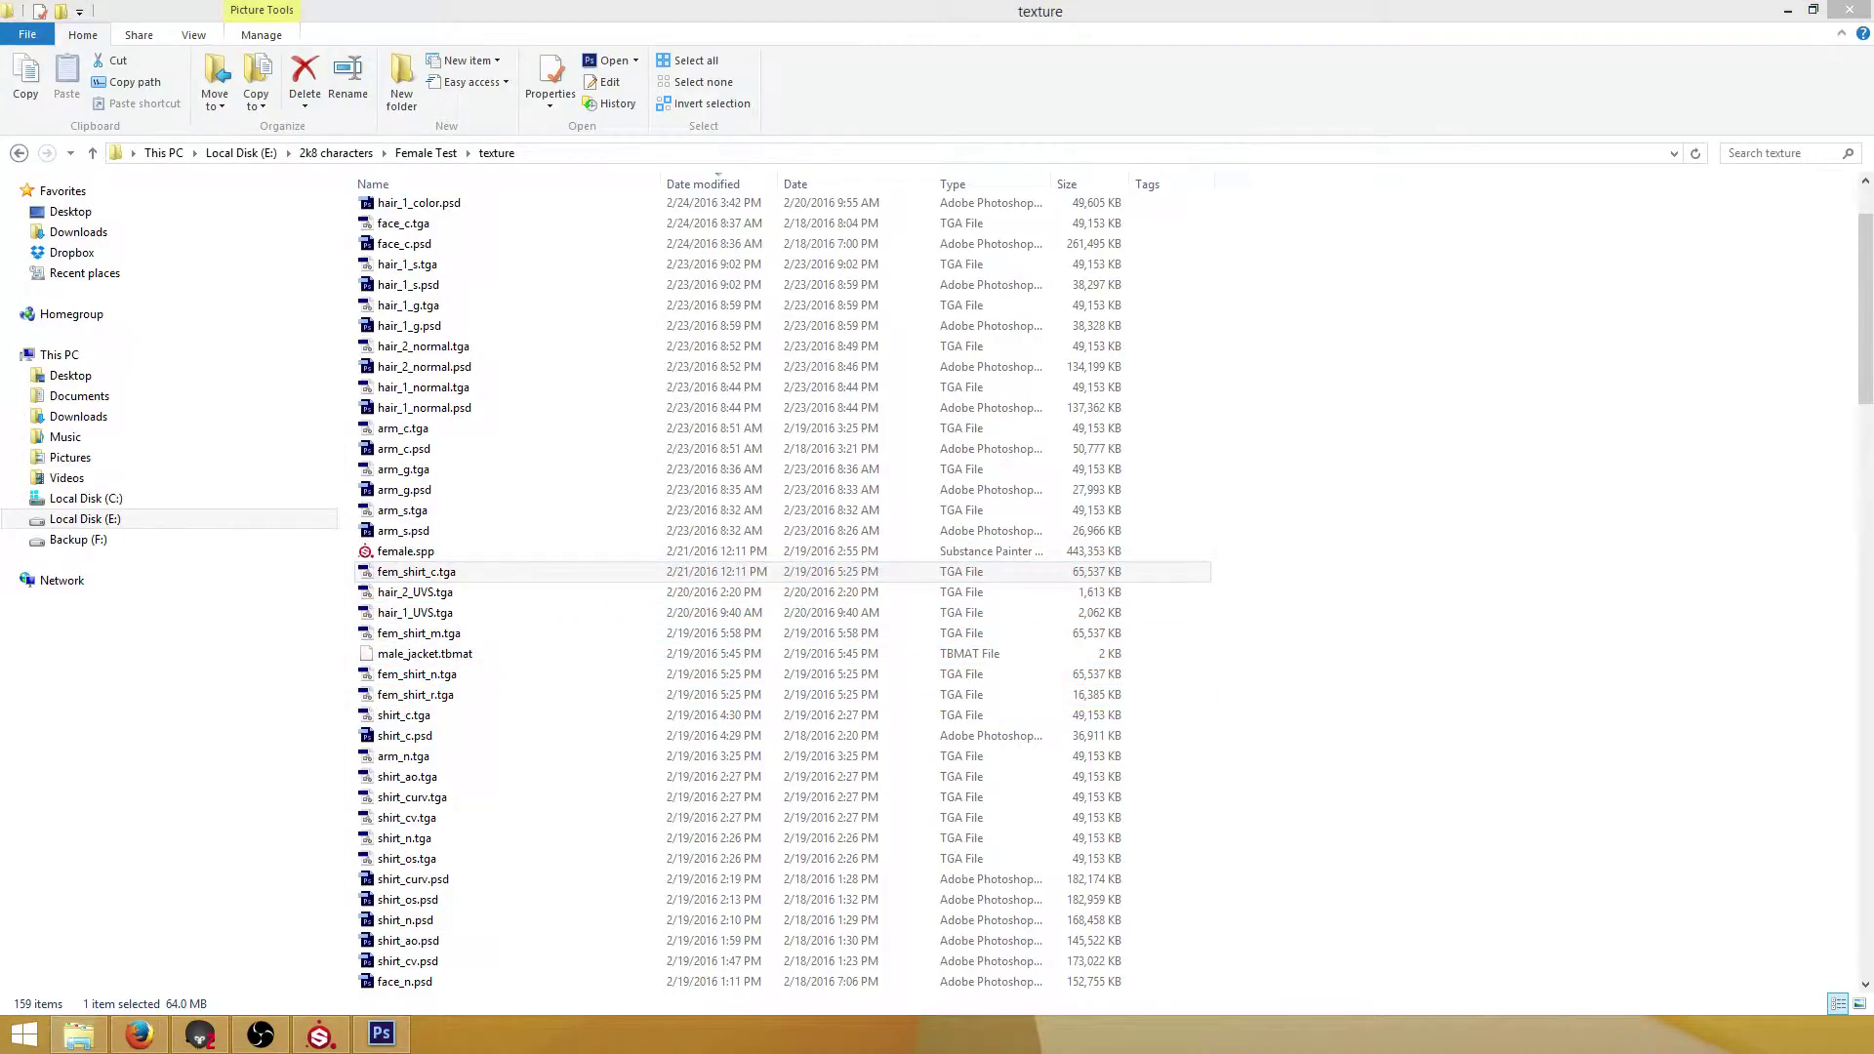
pyautogui.click(393, 575)
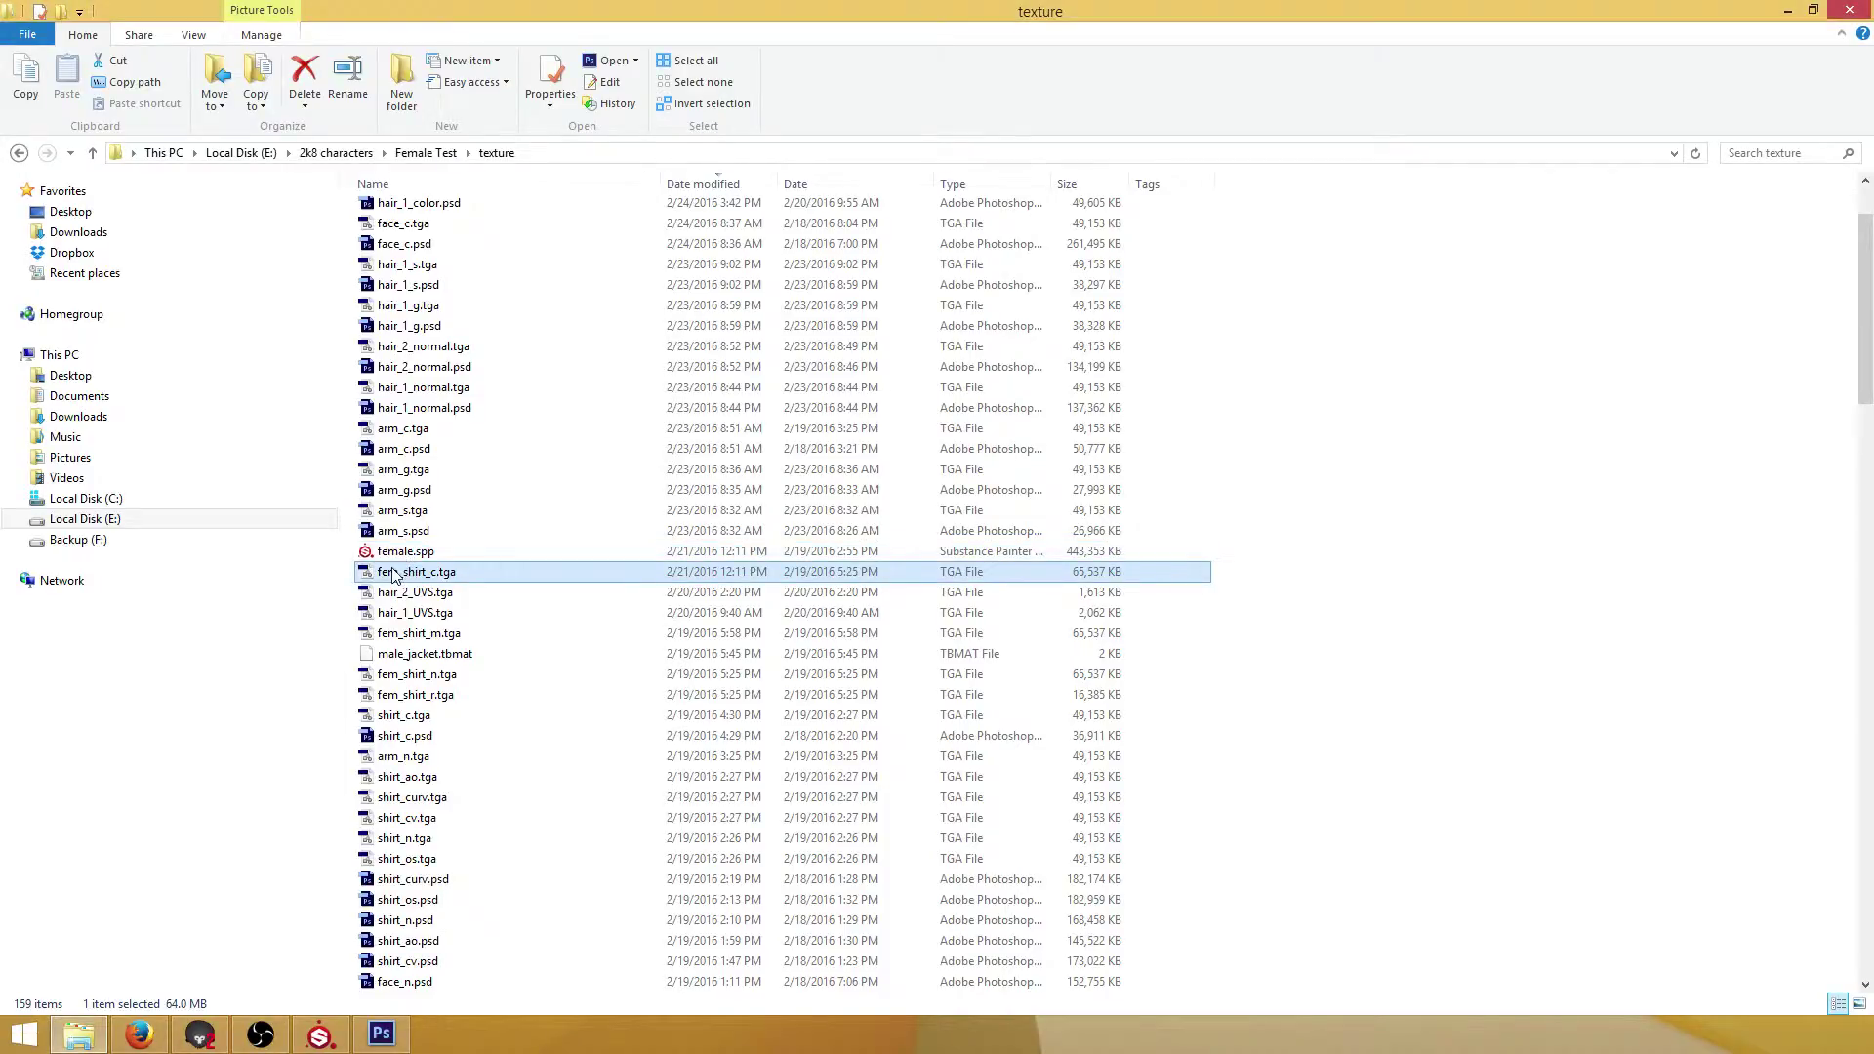
pyautogui.click(393, 575)
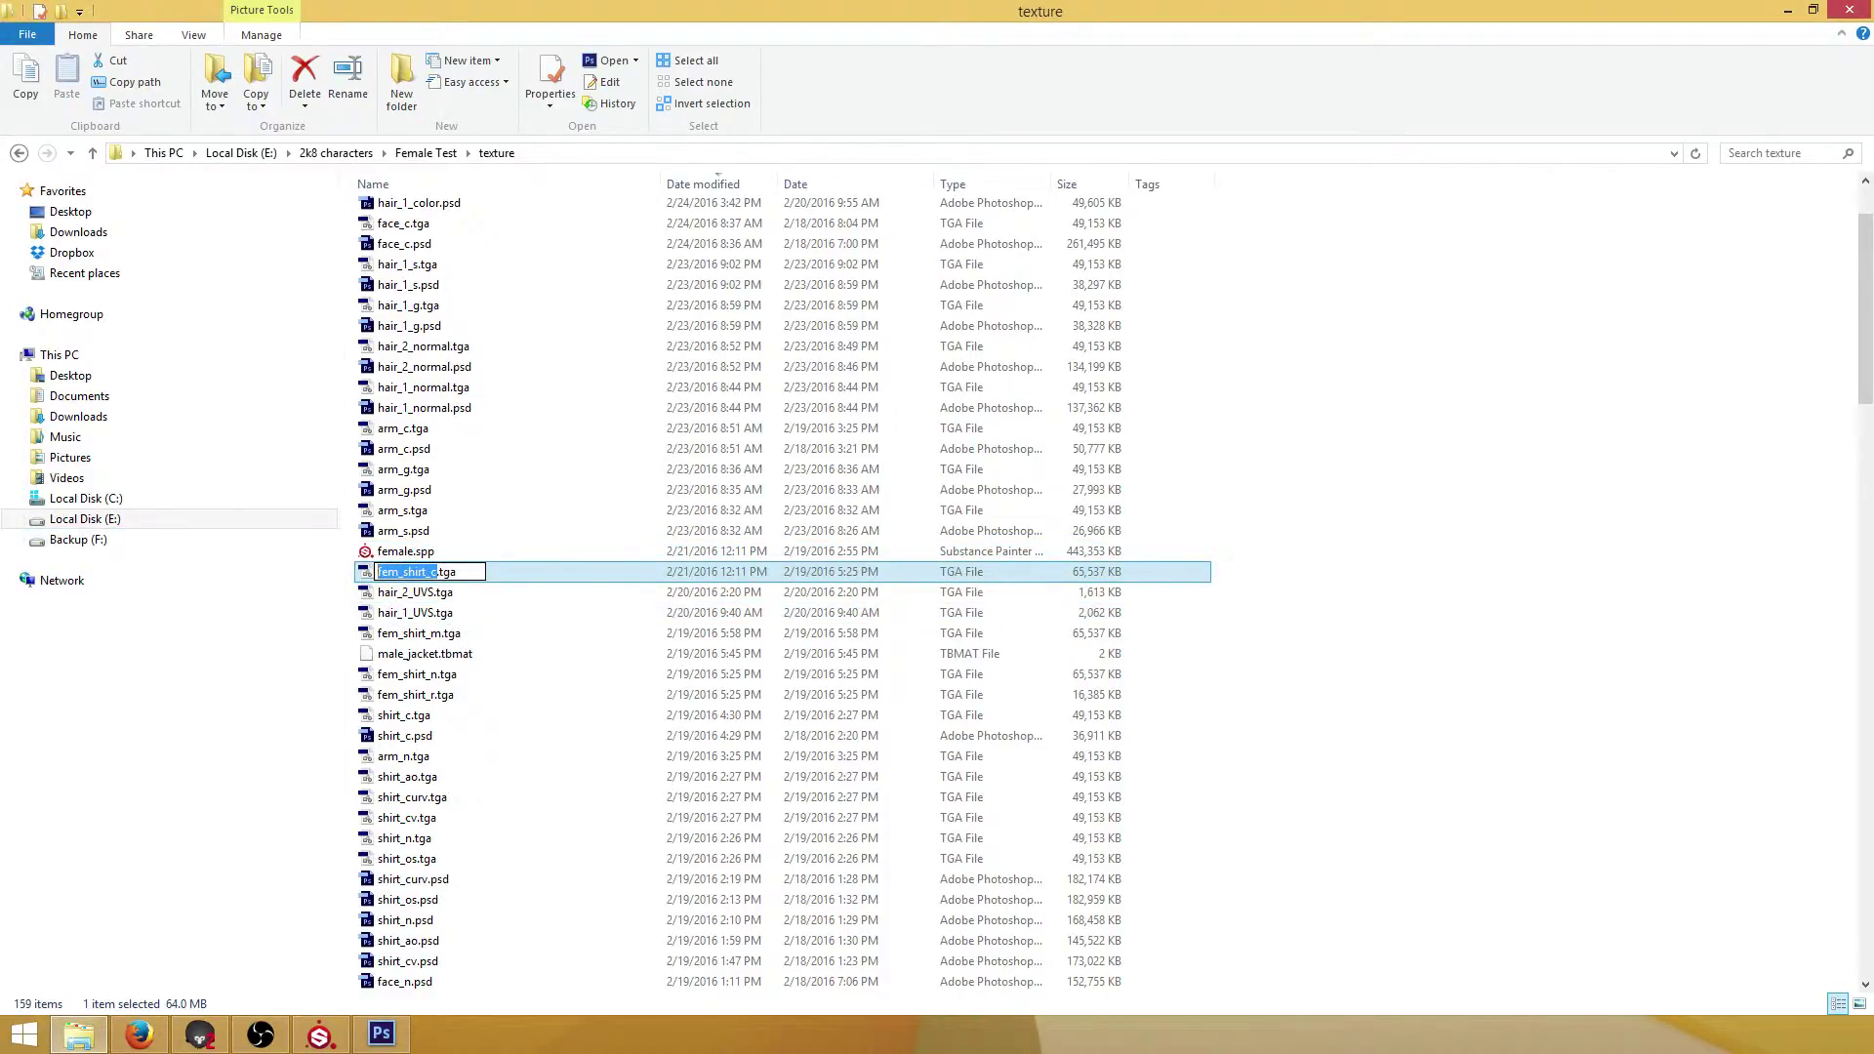
pyautogui.hotkey('alt', 'Tab')
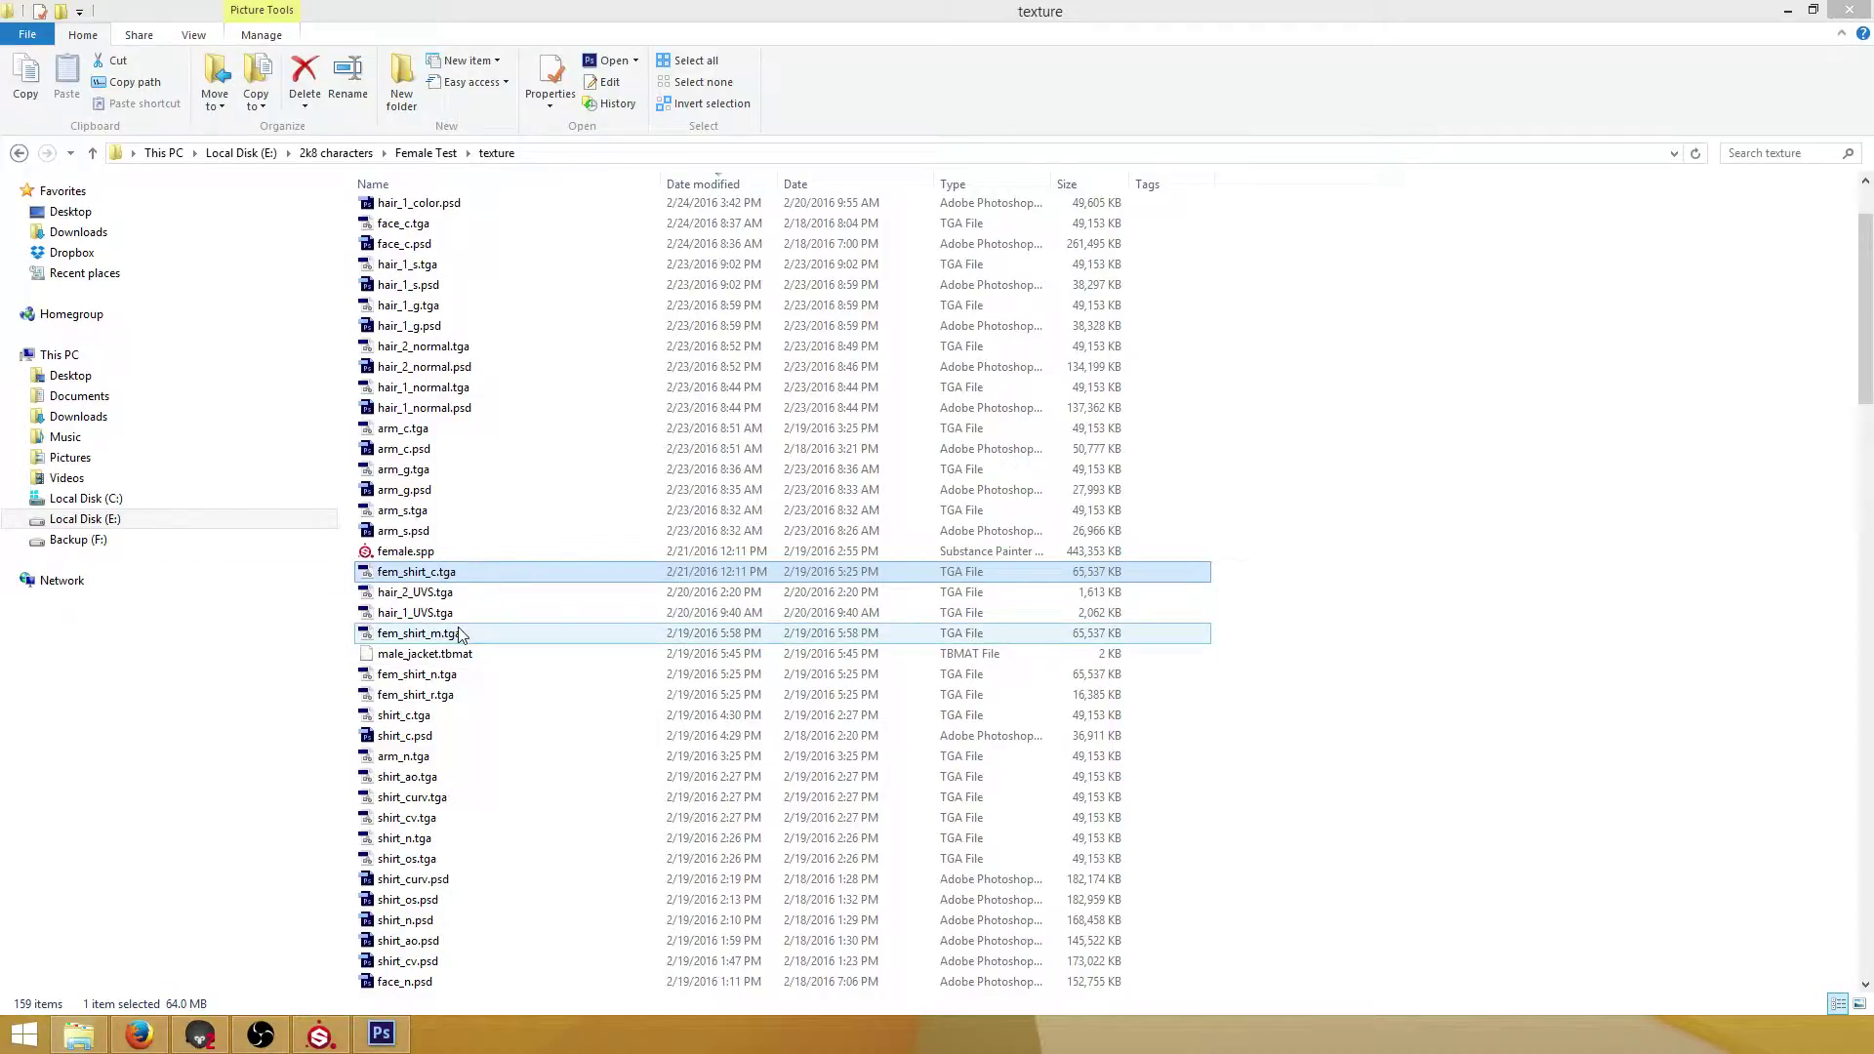
# Open the file names of fem_shirt_r.tga, fem_shirt_m.tga and fem_shirt_n.tga for editing, one after another
pyautogui.click(436, 695)
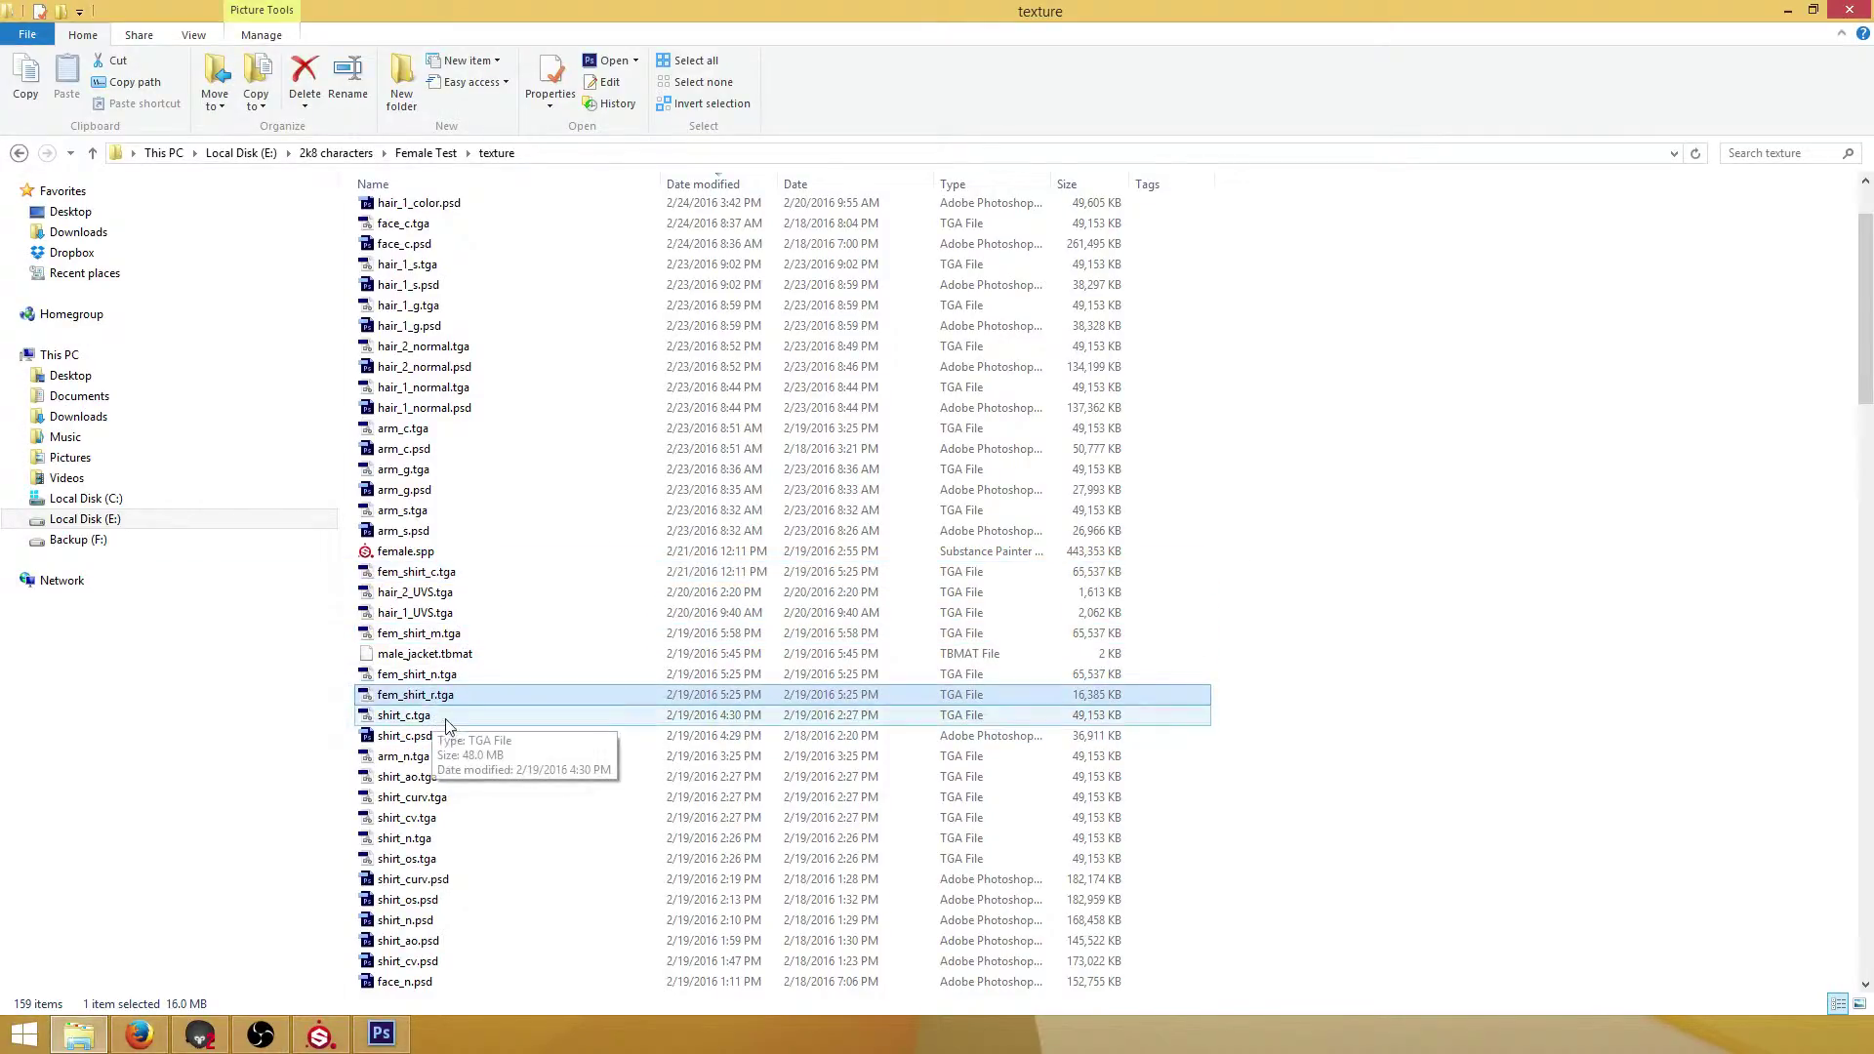
pyautogui.click(437, 695)
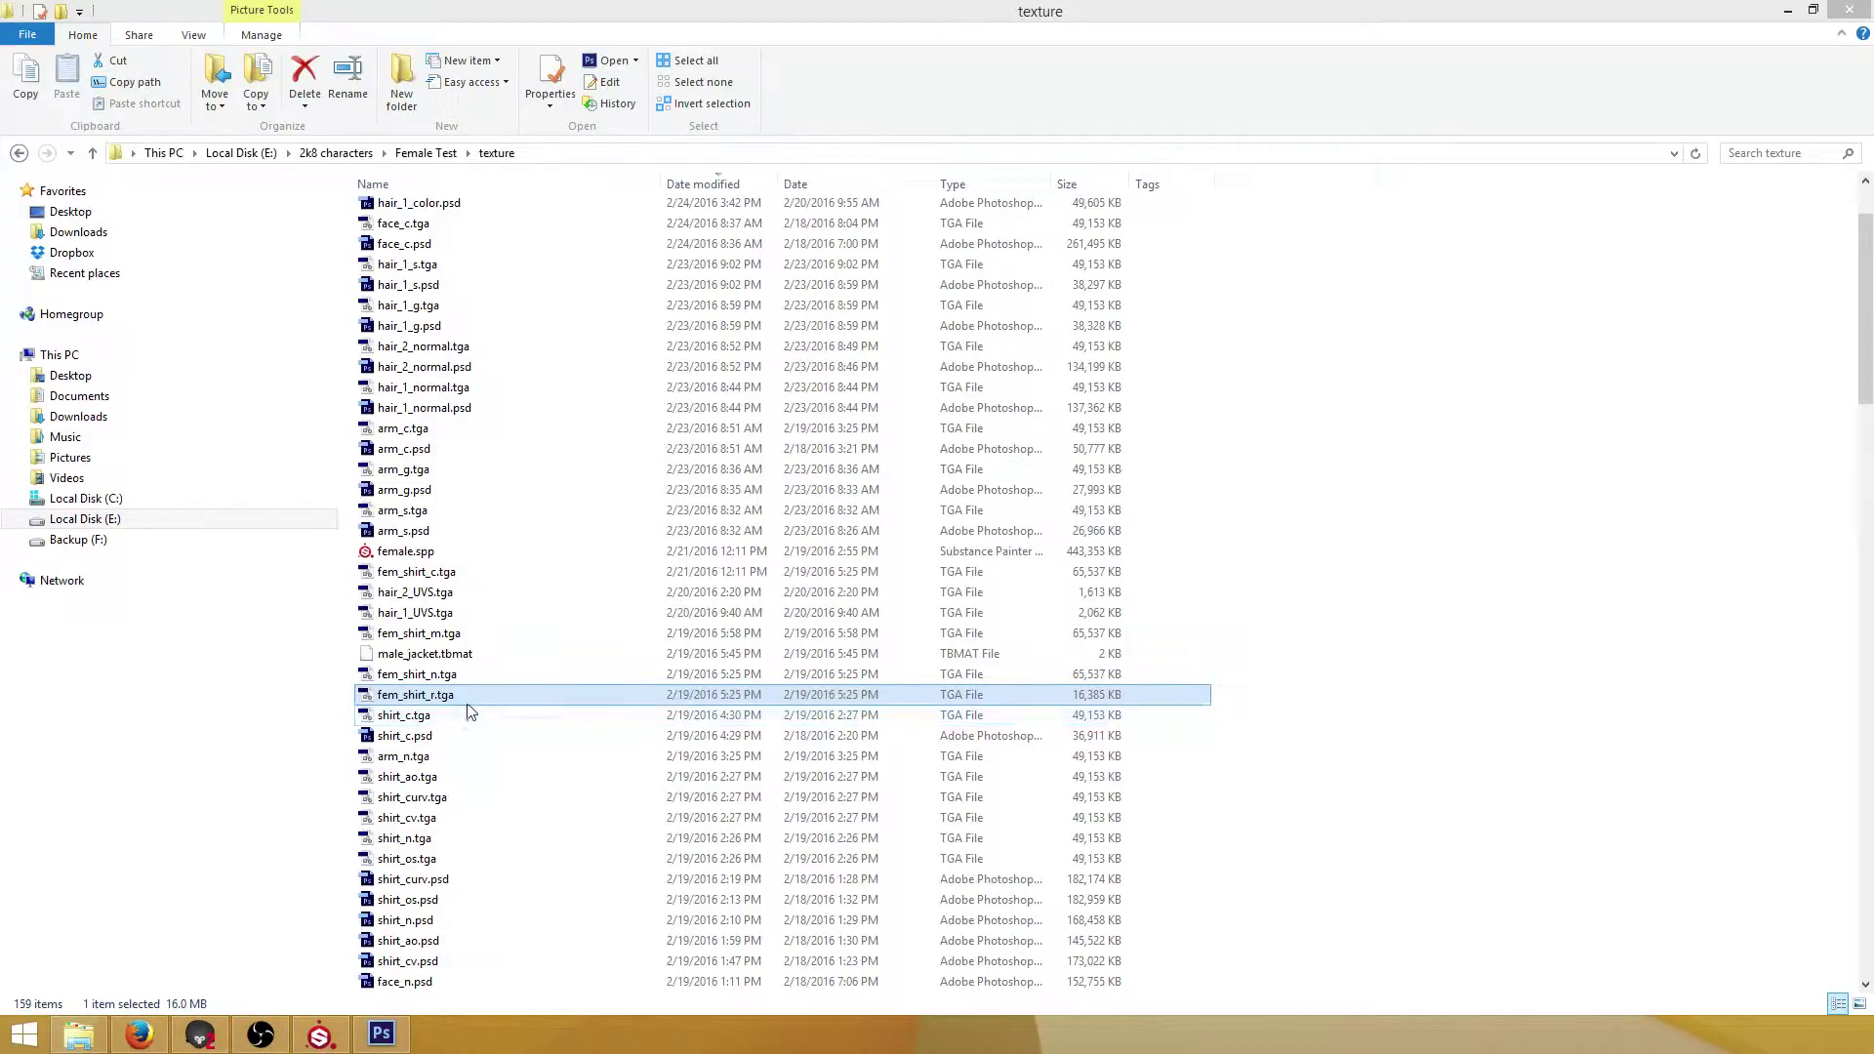
pyautogui.click(430, 633)
pyautogui.click(439, 634)
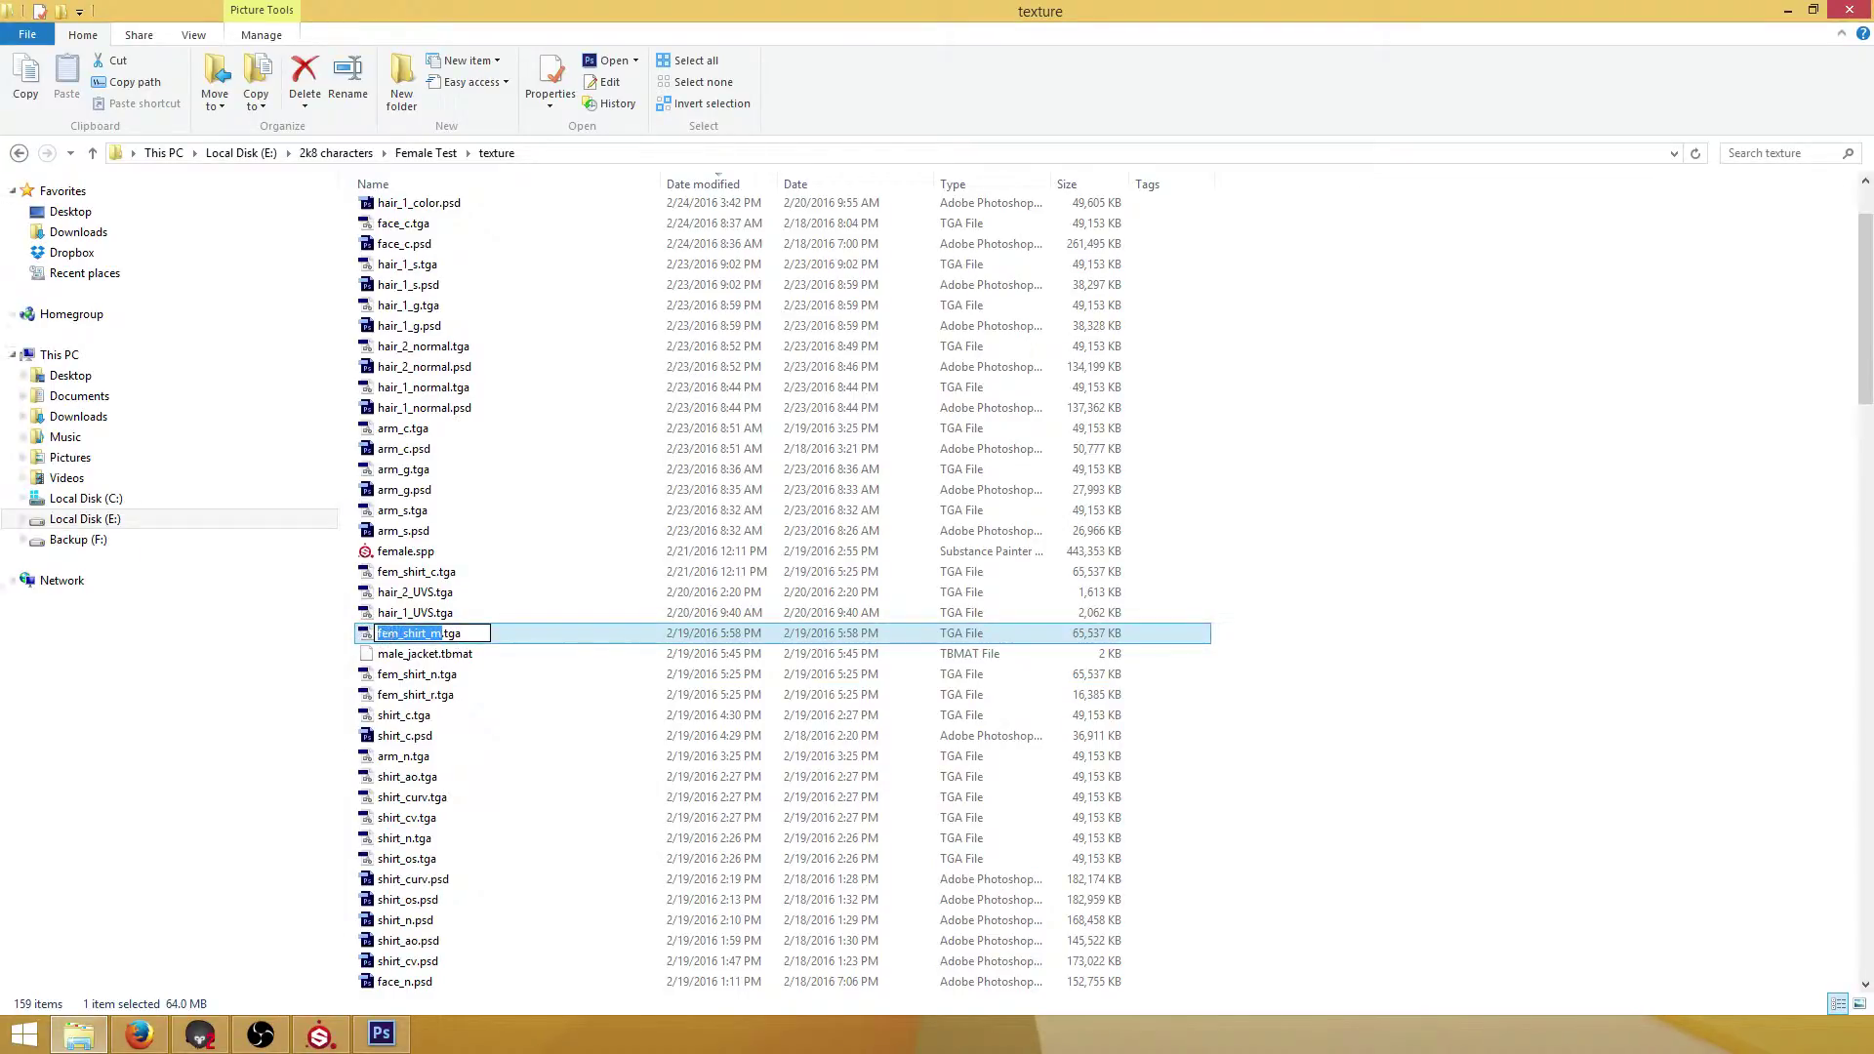
pyautogui.hotkey('alt', 'Tab')
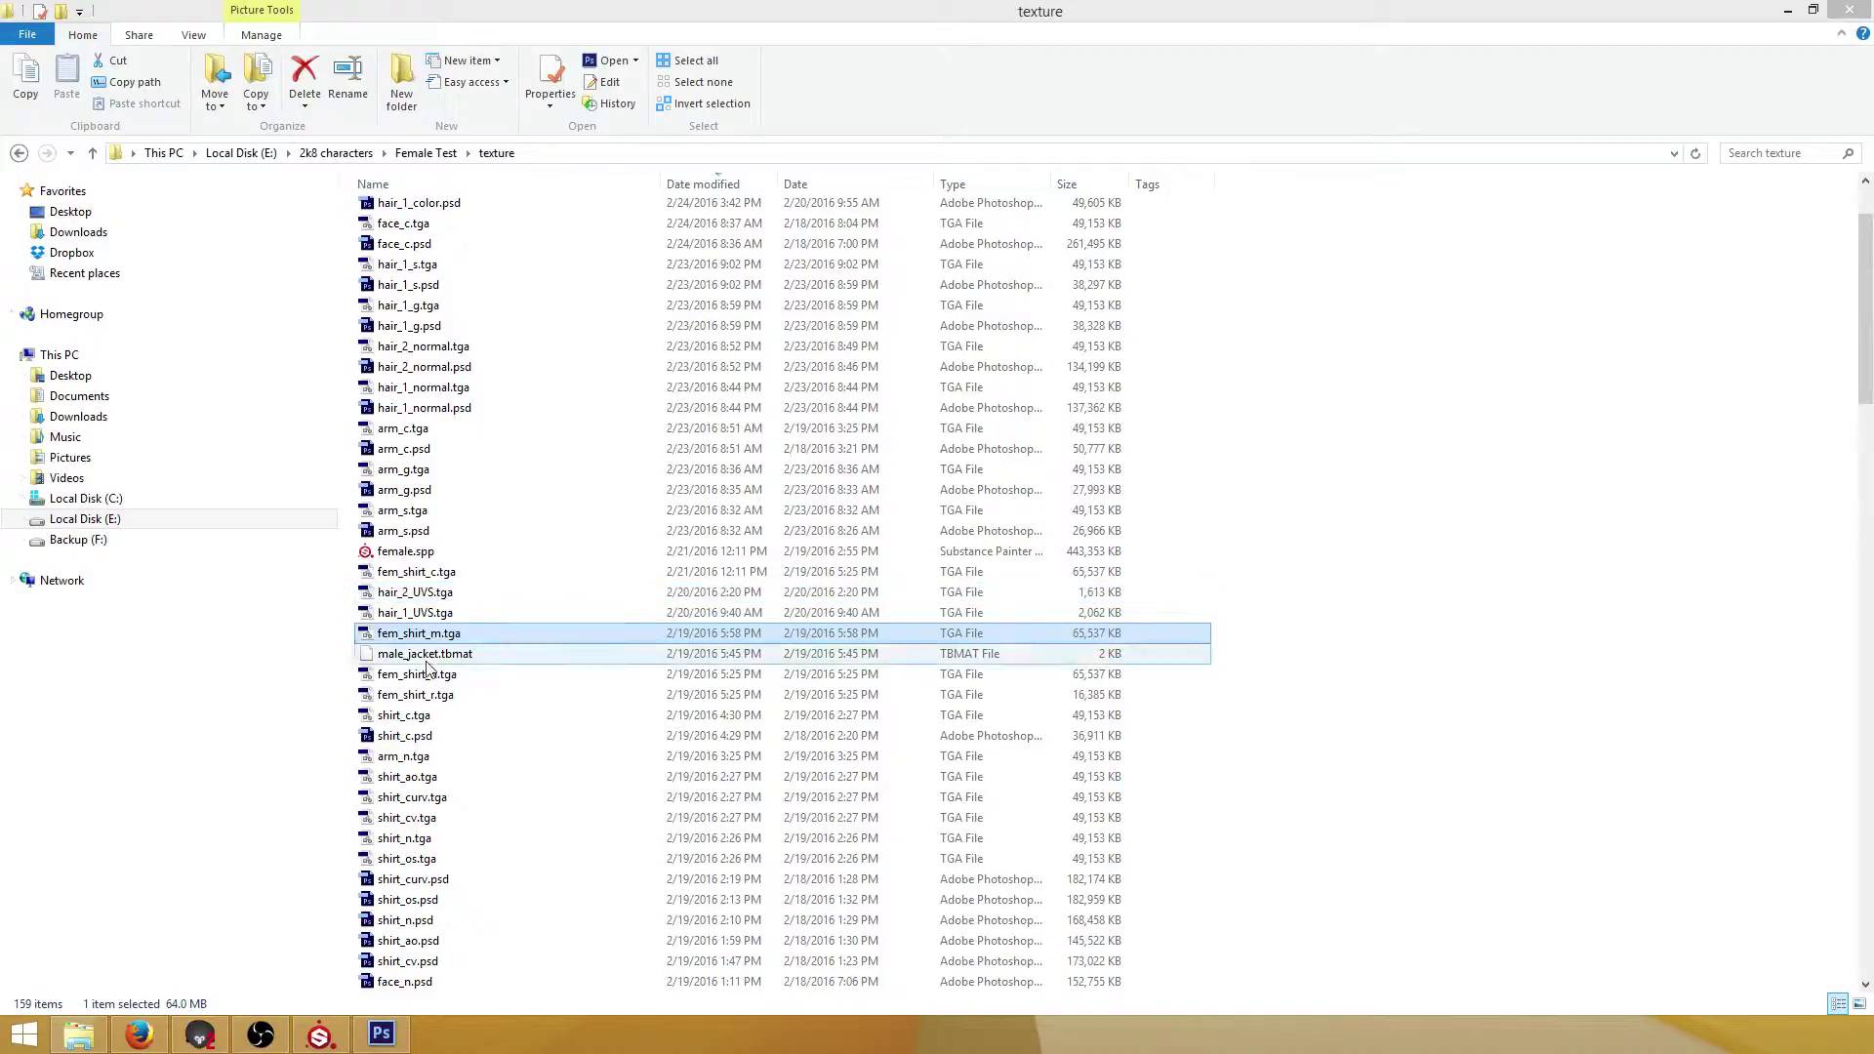
pyautogui.click(388, 677)
pyautogui.click(387, 677)
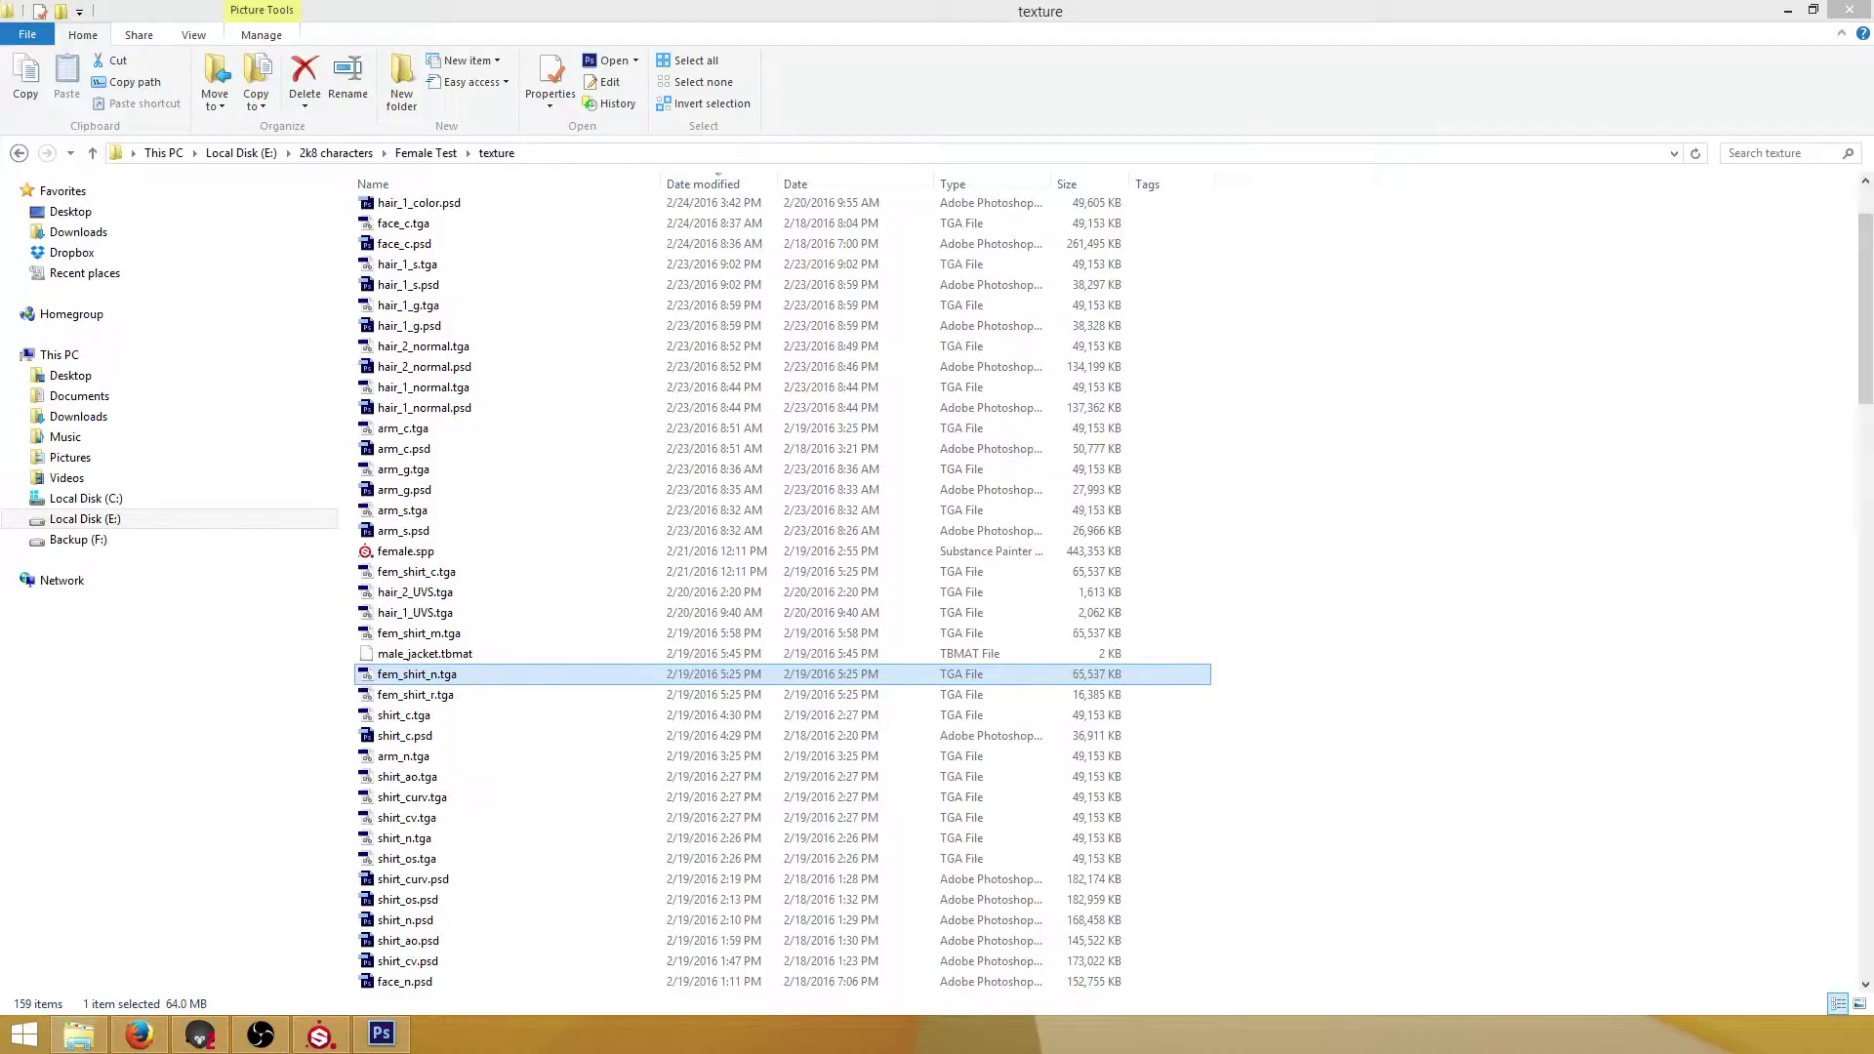
# Copy the exported shirt textures from the Desktop into the texture folder, replacing the existing files with the same names
pyautogui.moveTo(3, 478); pyautogui.dragTo(606, 522)
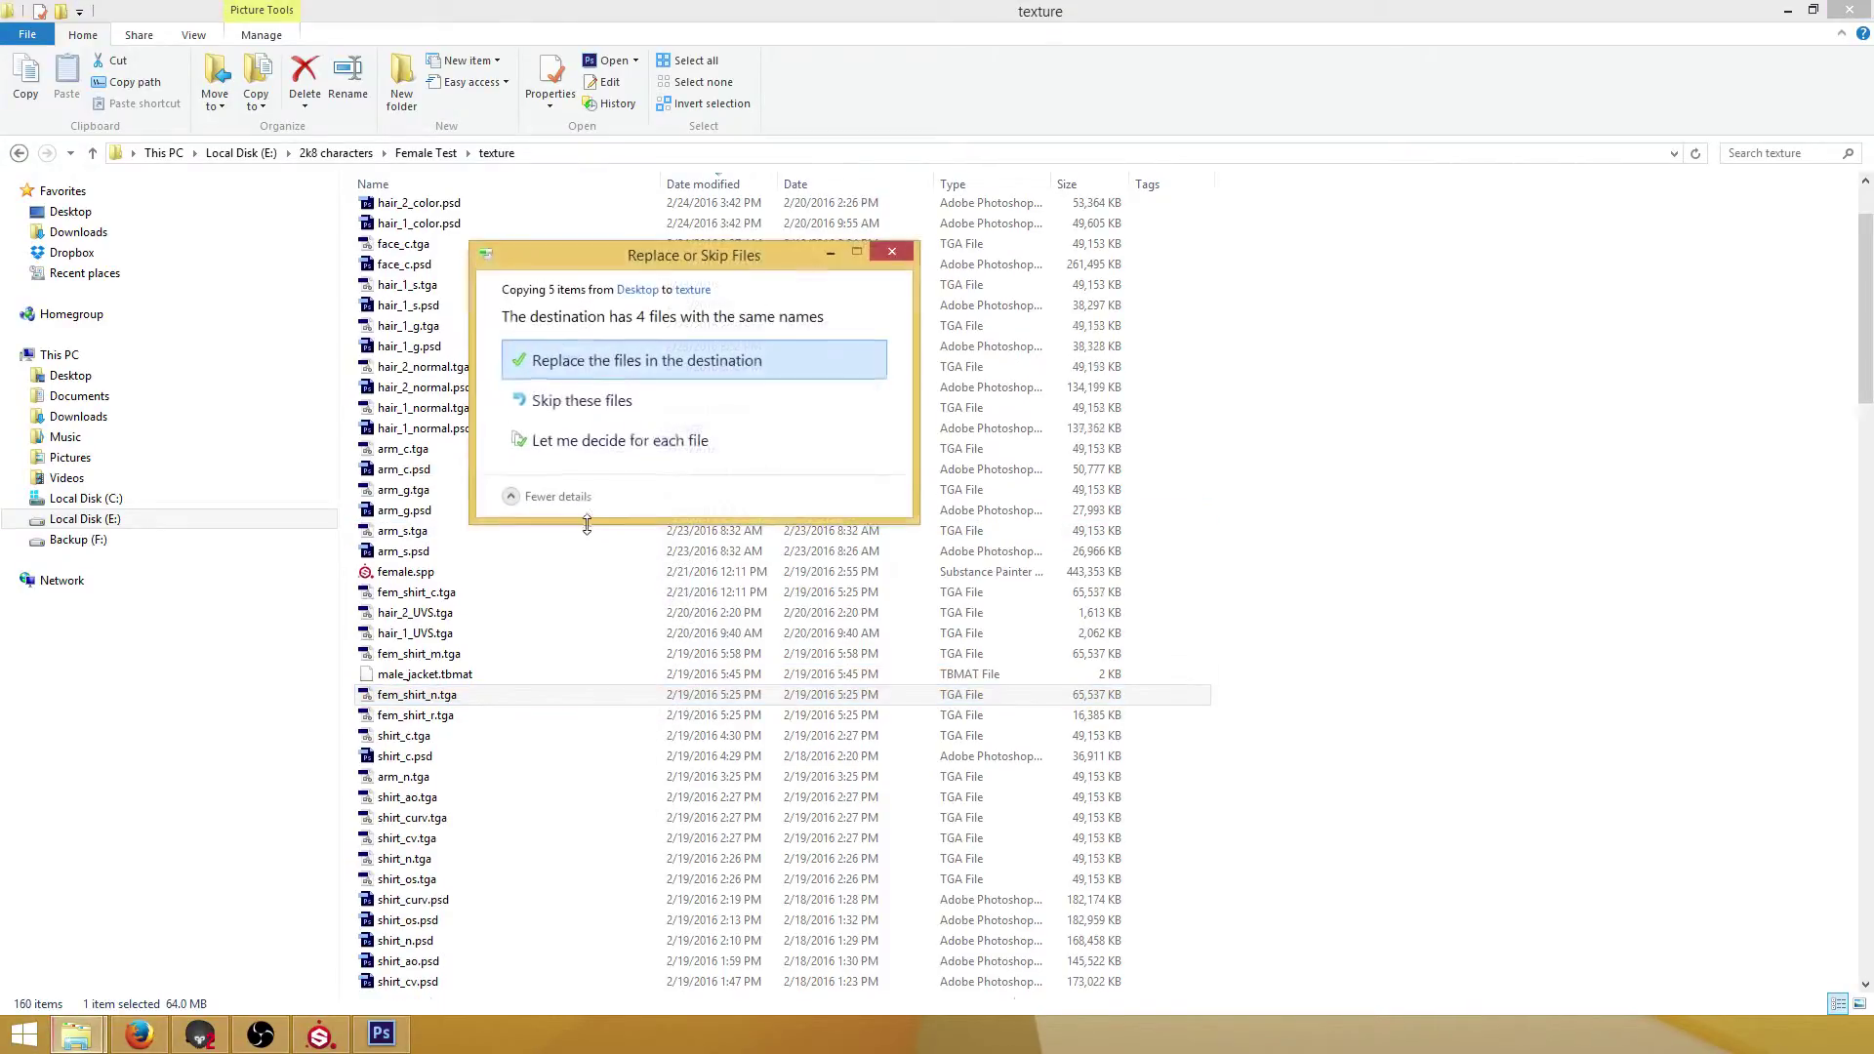
pyautogui.click(591, 361)
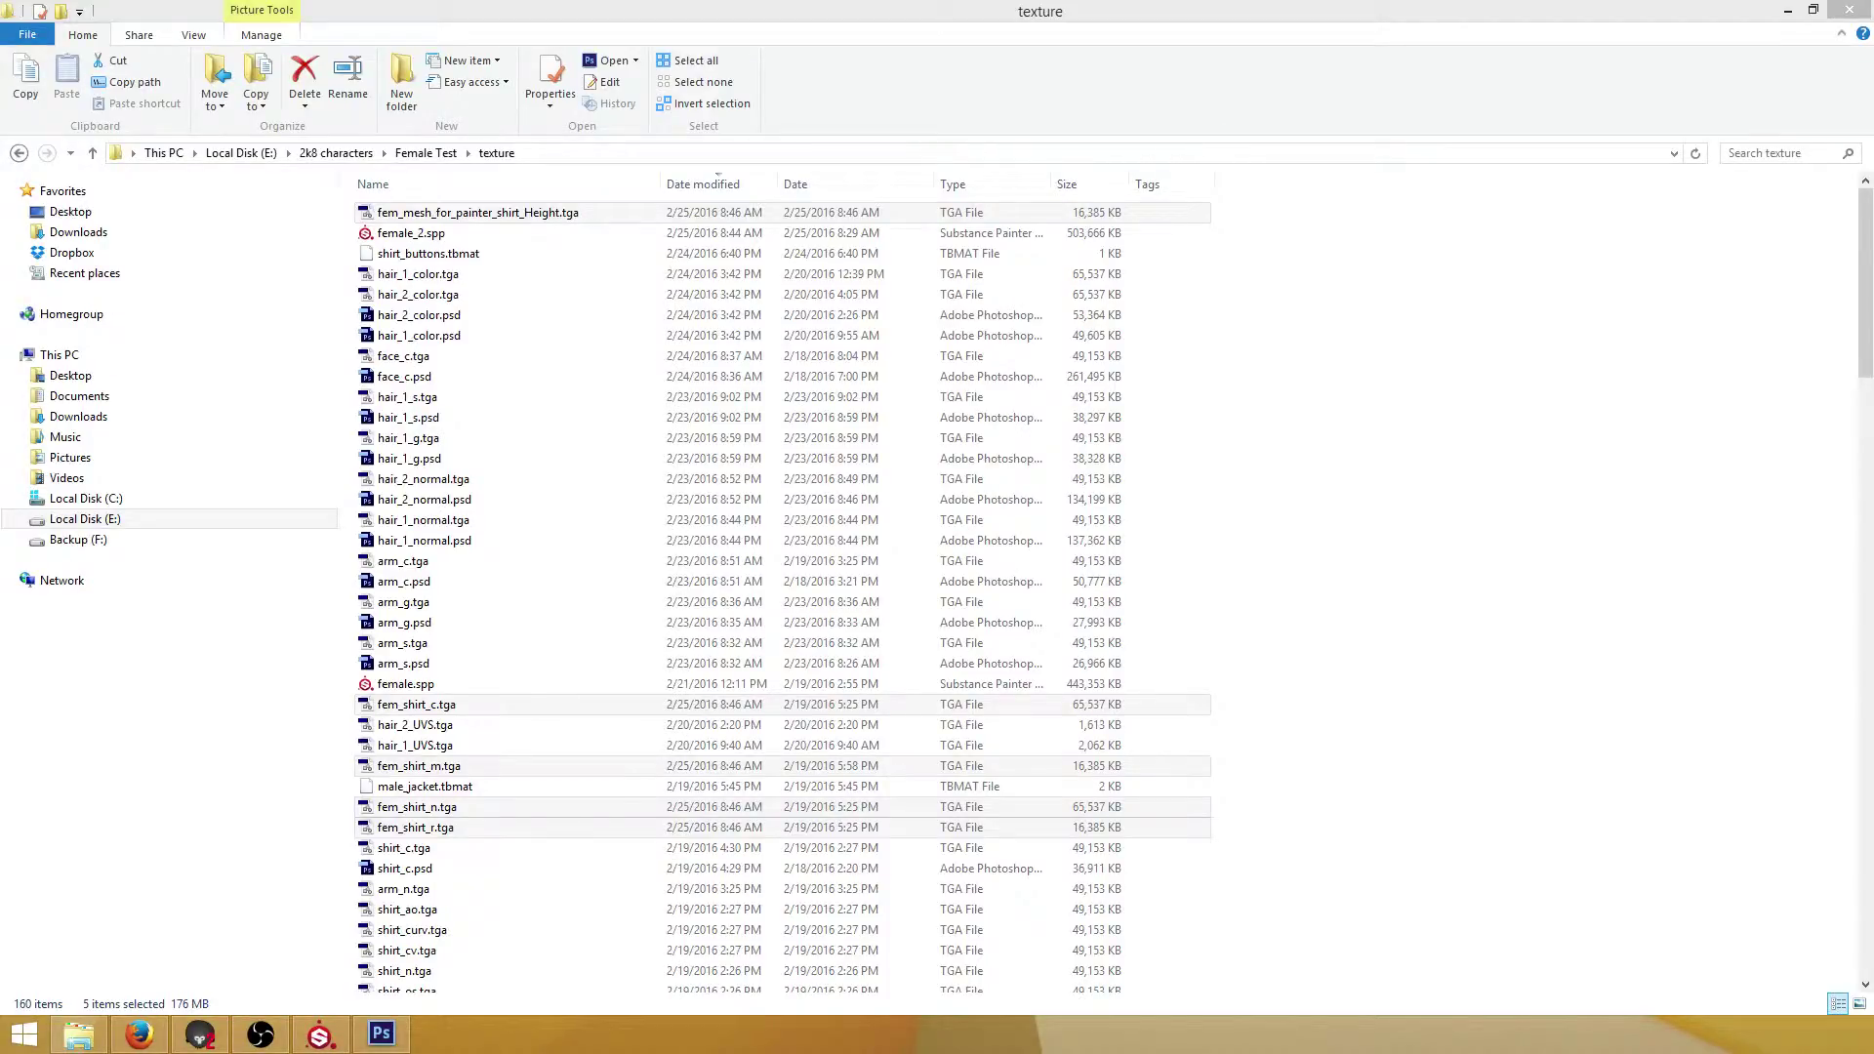
pyautogui.click(1788, 10)
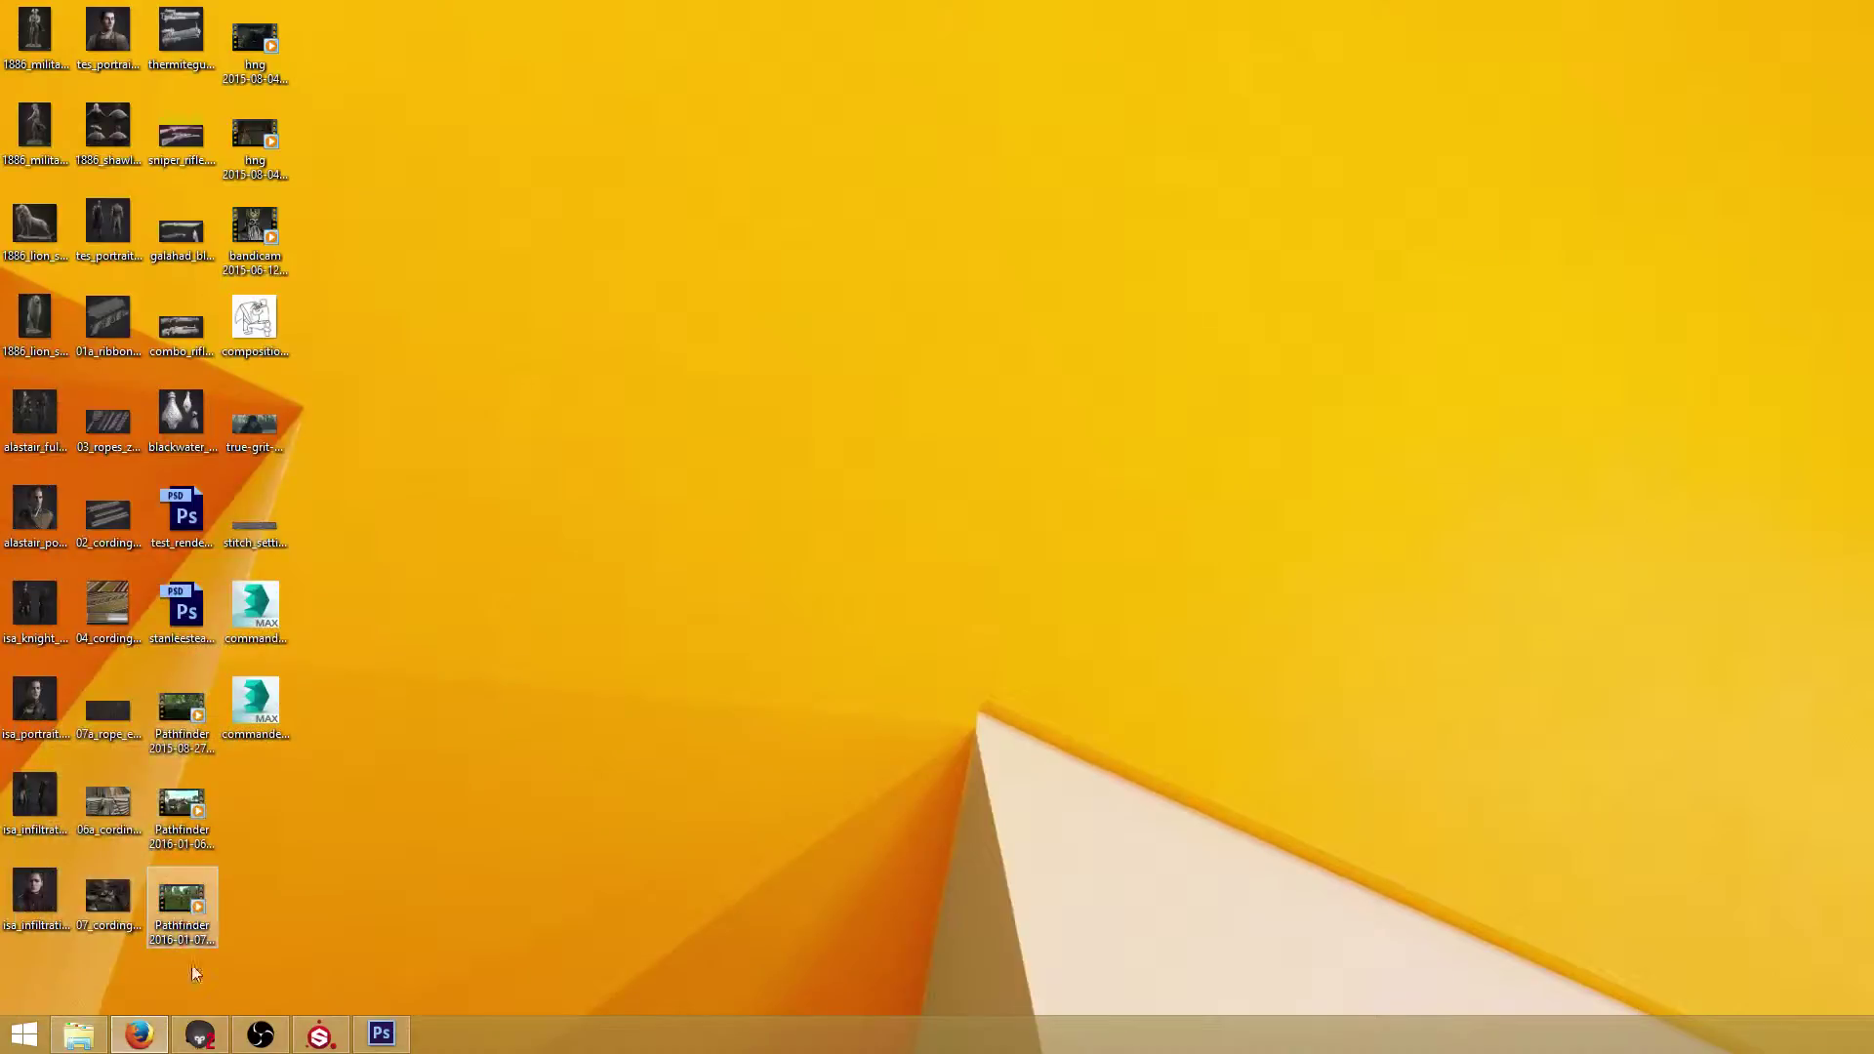
# Switch to Marmoset Toolbag and enable sRGB Color Space for the female shirt material's gloss map fem_shirt_r.tga
pyautogui.click(200, 1035)
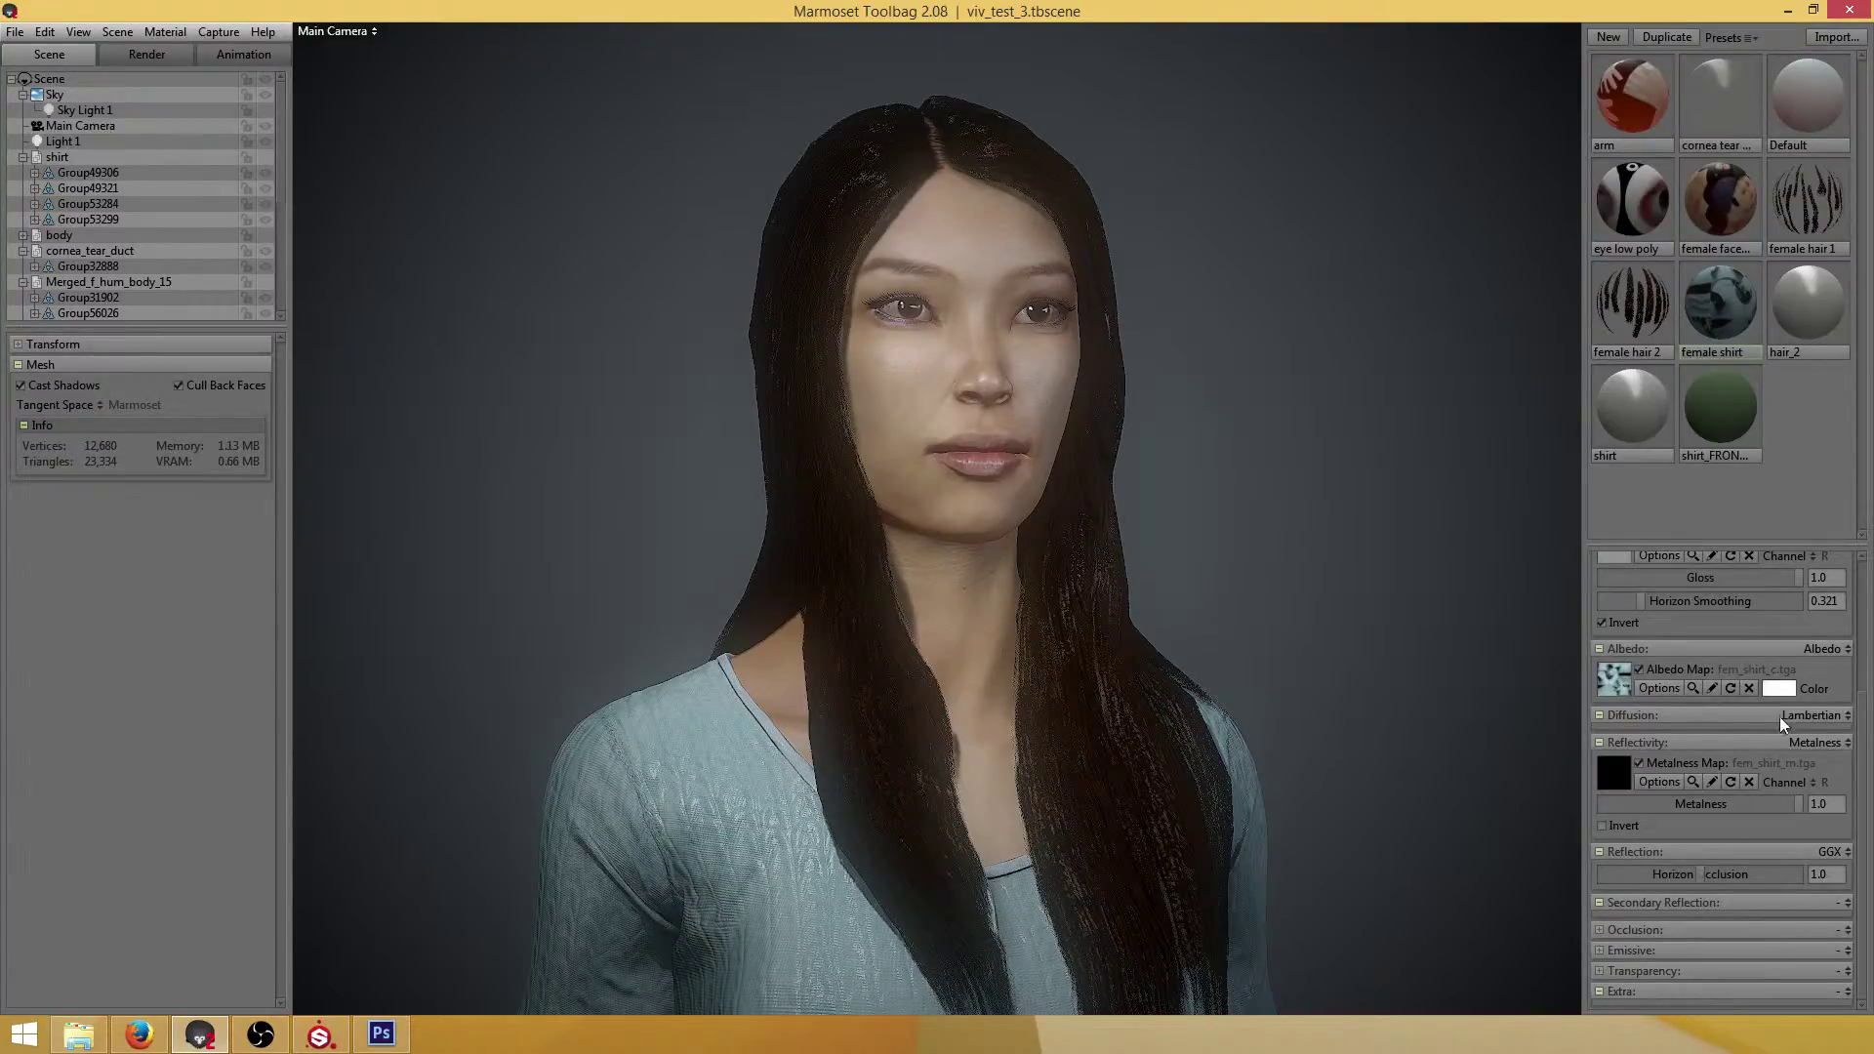
pyautogui.moveTo(1863, 744); pyautogui.dragTo(1854, 588)
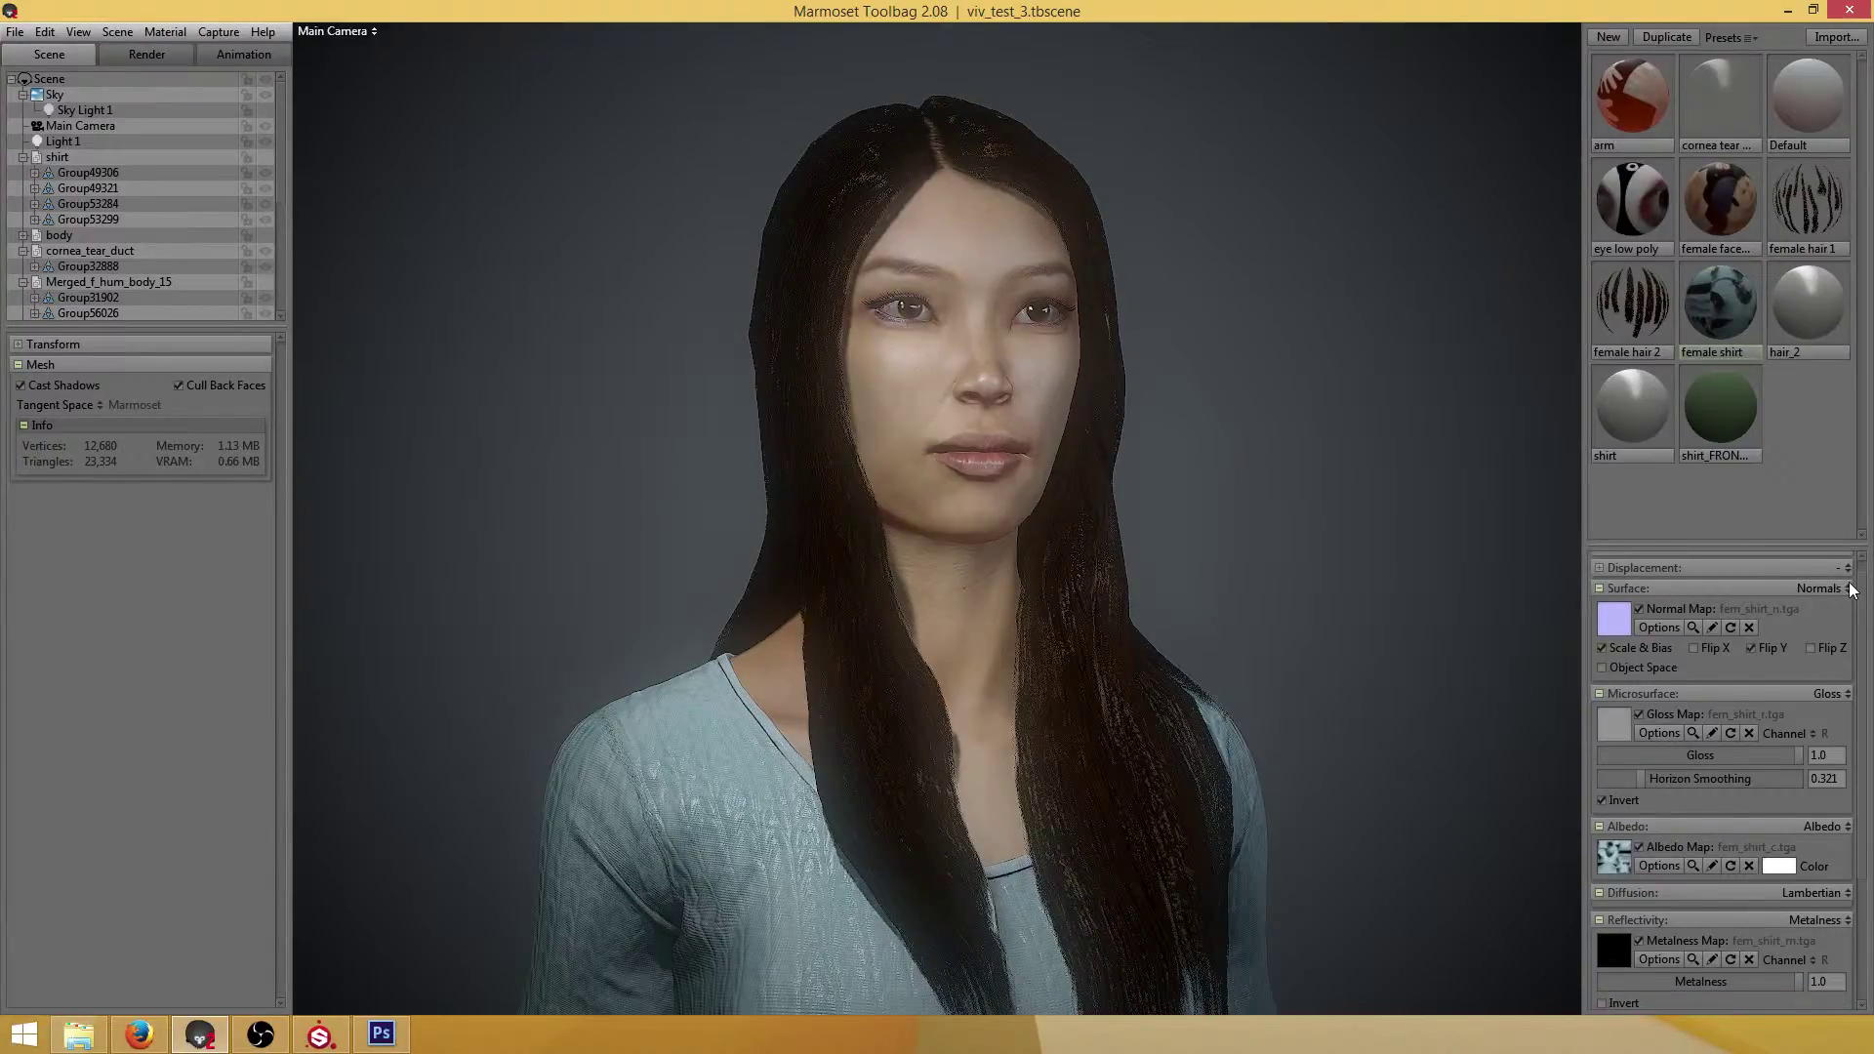
pyautogui.scroll(-4, 1835, 703)
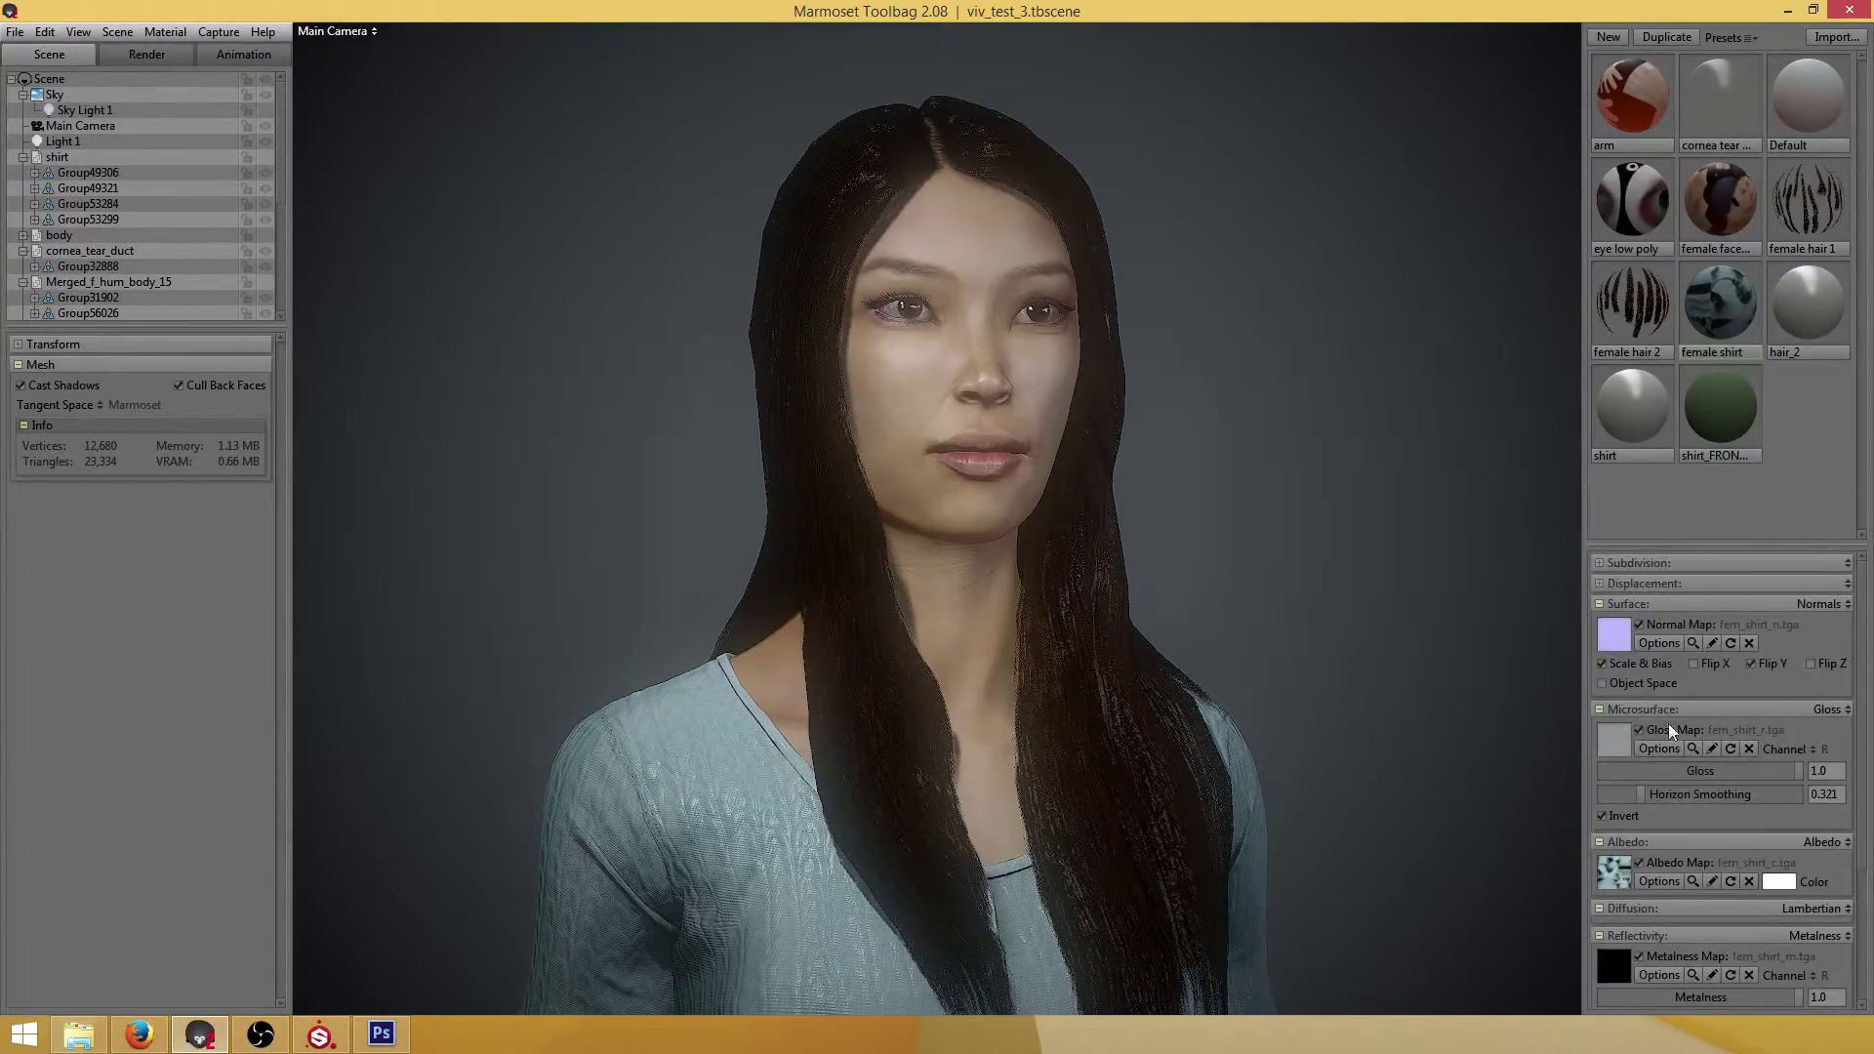
pyautogui.click(1640, 746)
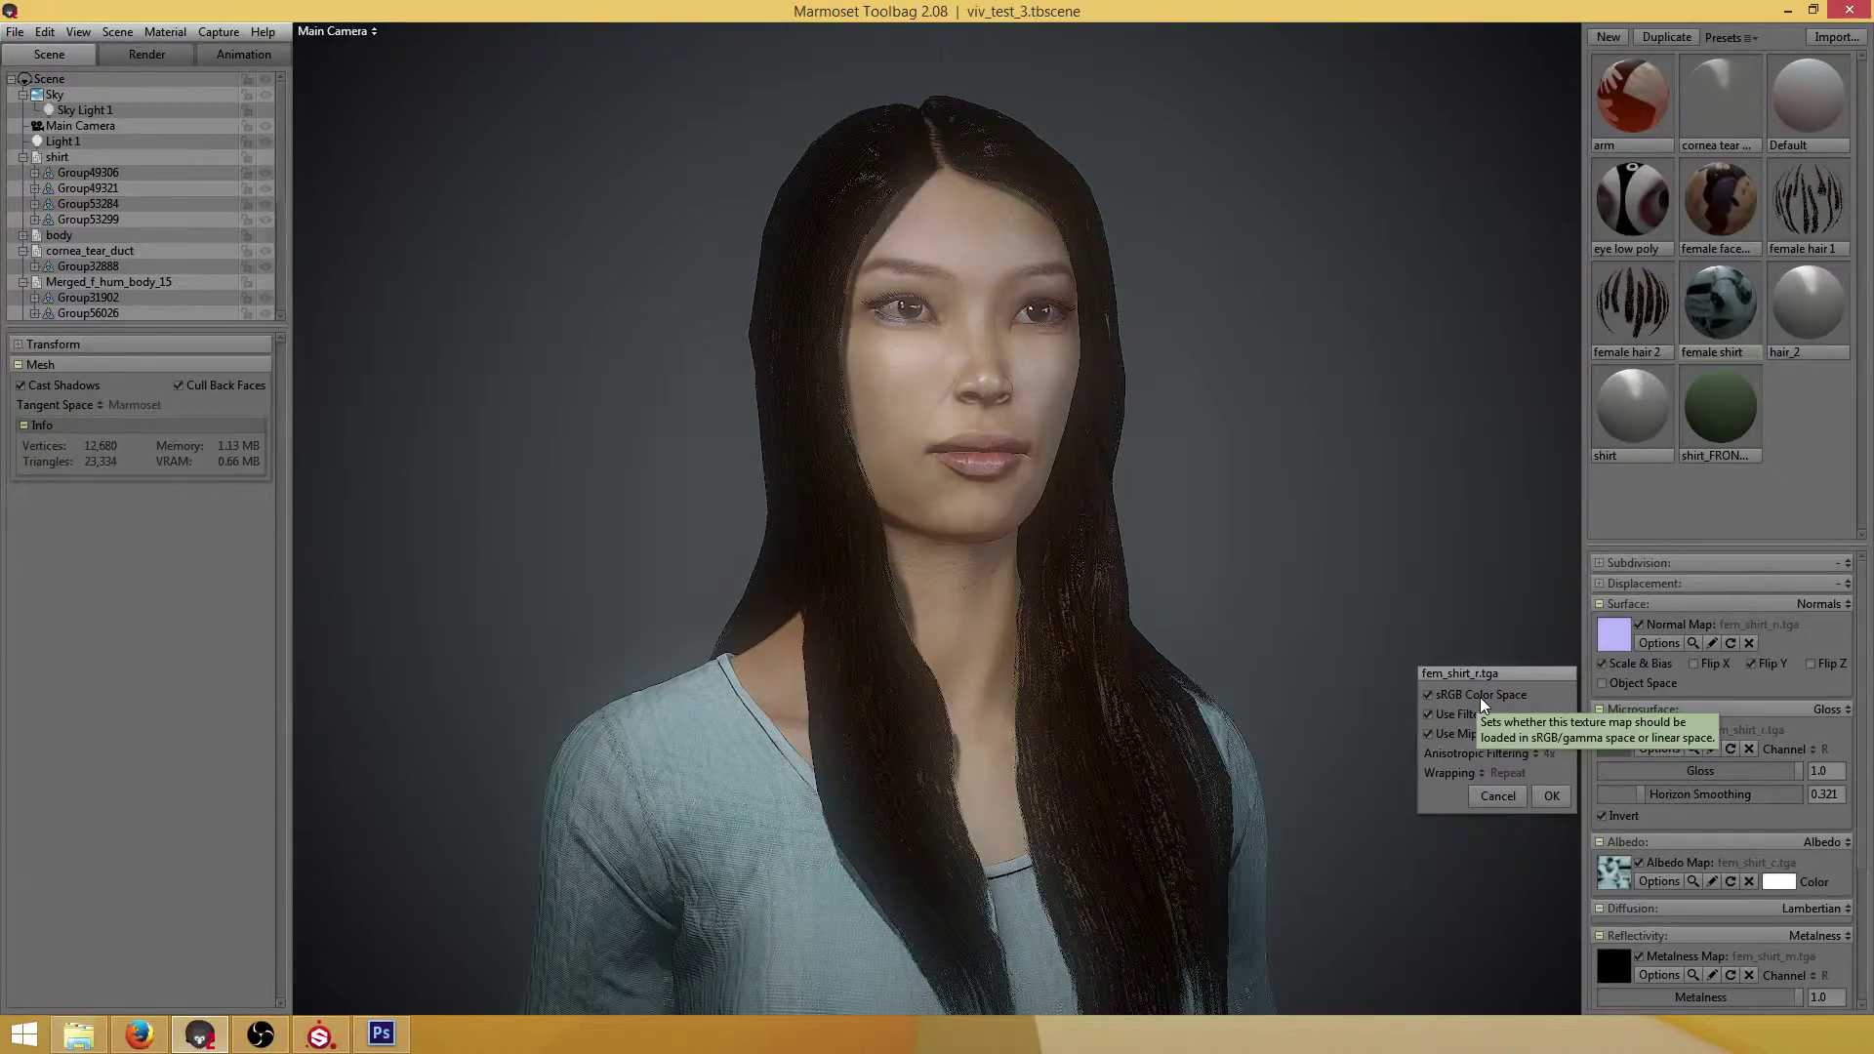
pyautogui.click(1544, 791)
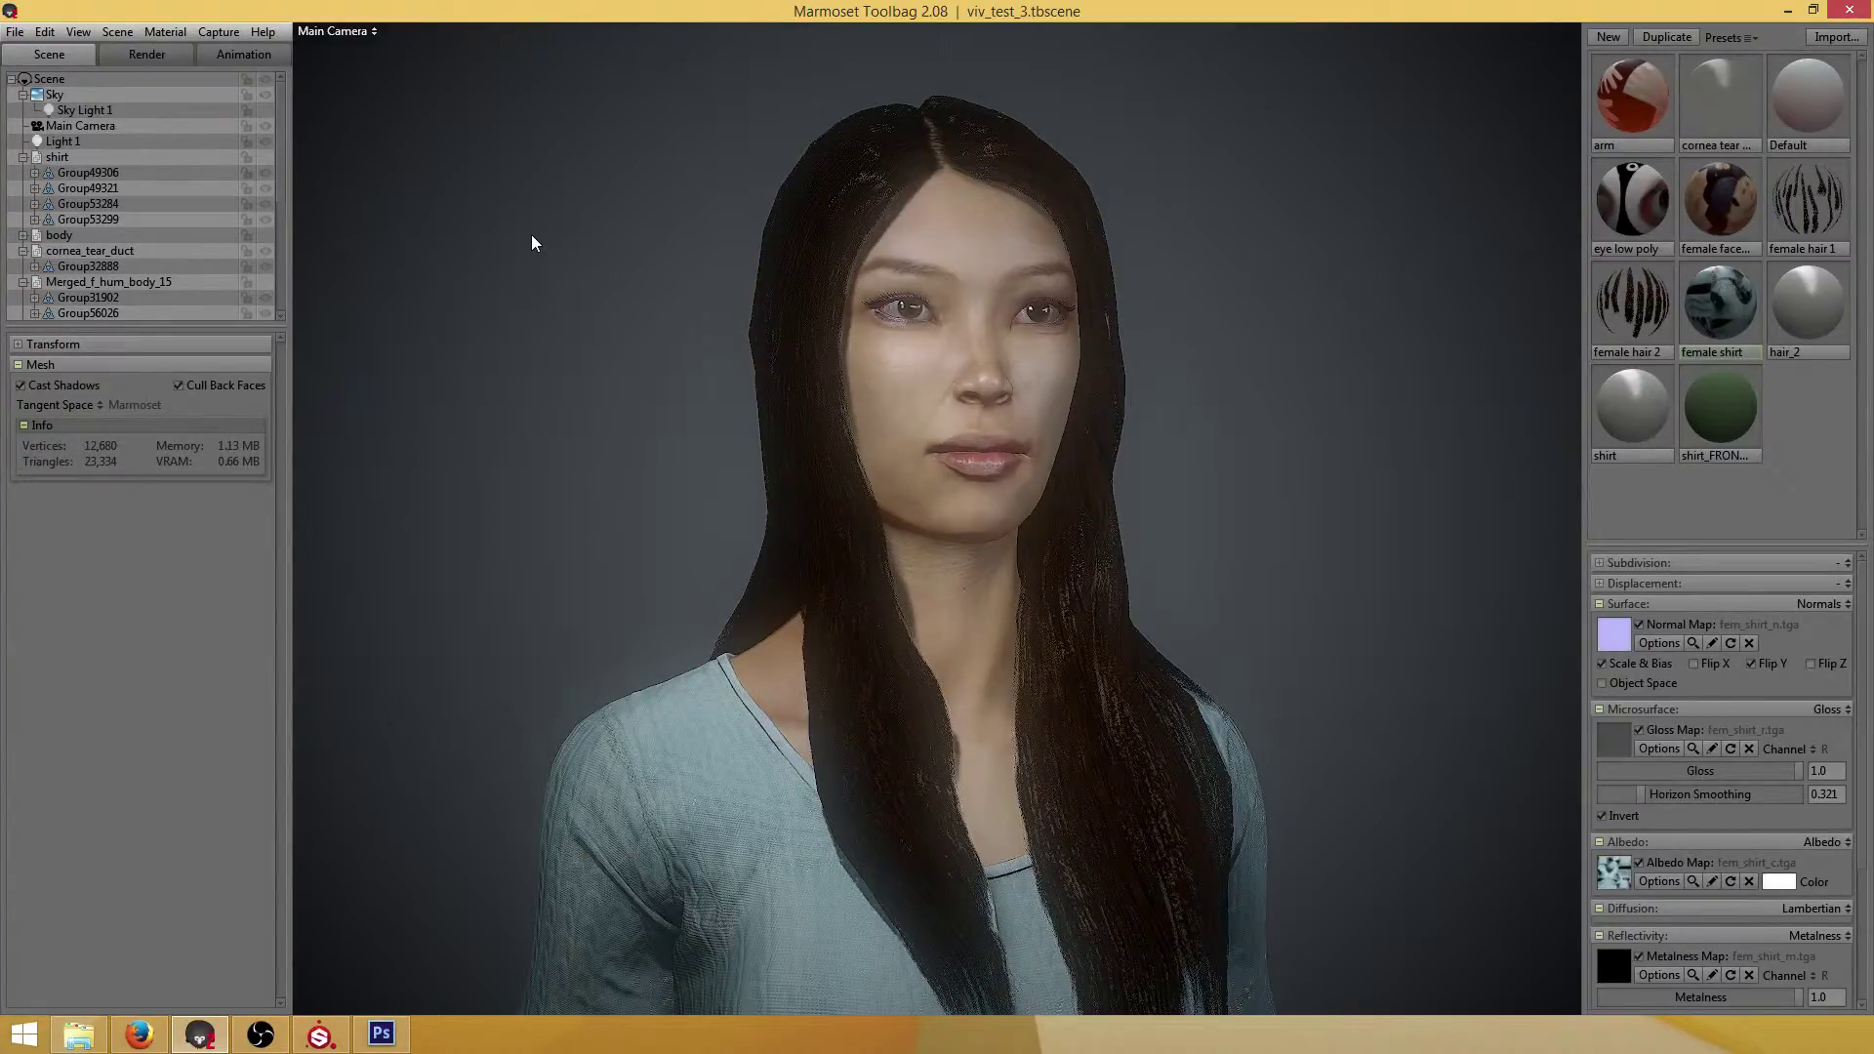
# Save the viv_test_3 scene
pyautogui.click(14, 31)
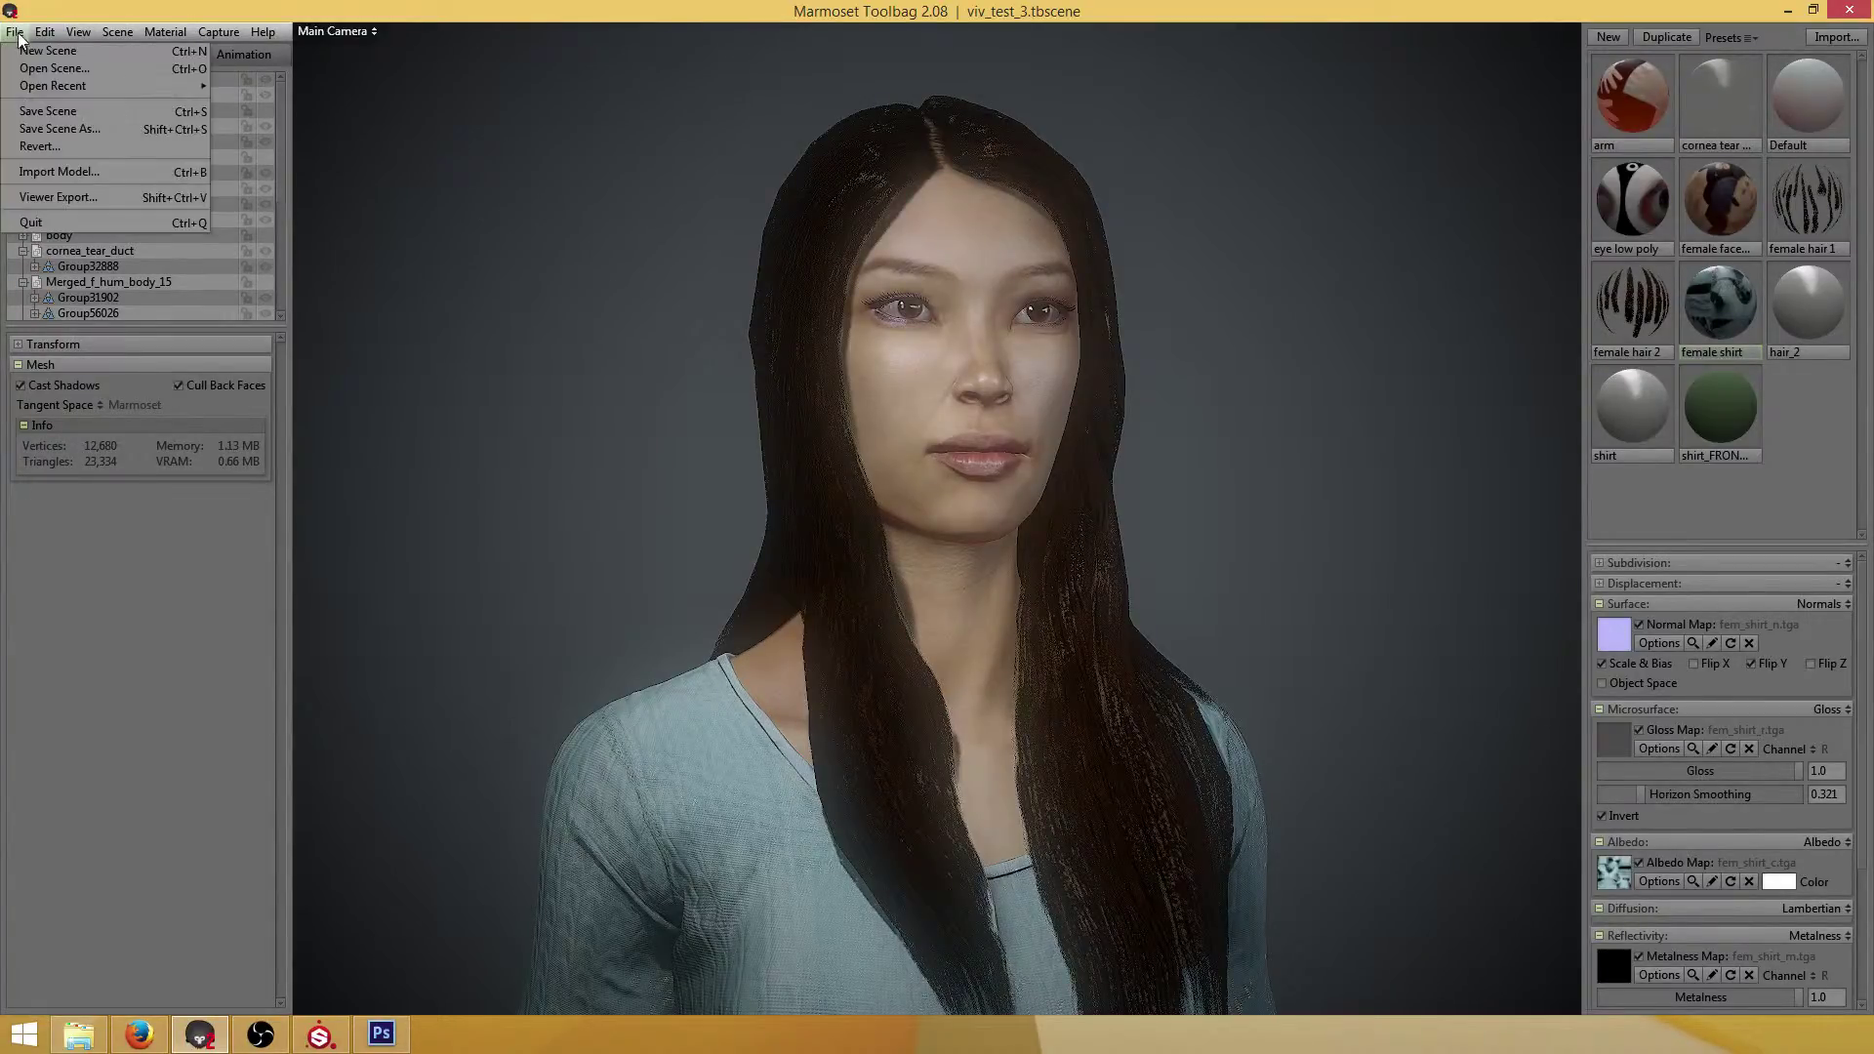
pyautogui.click(51, 114)
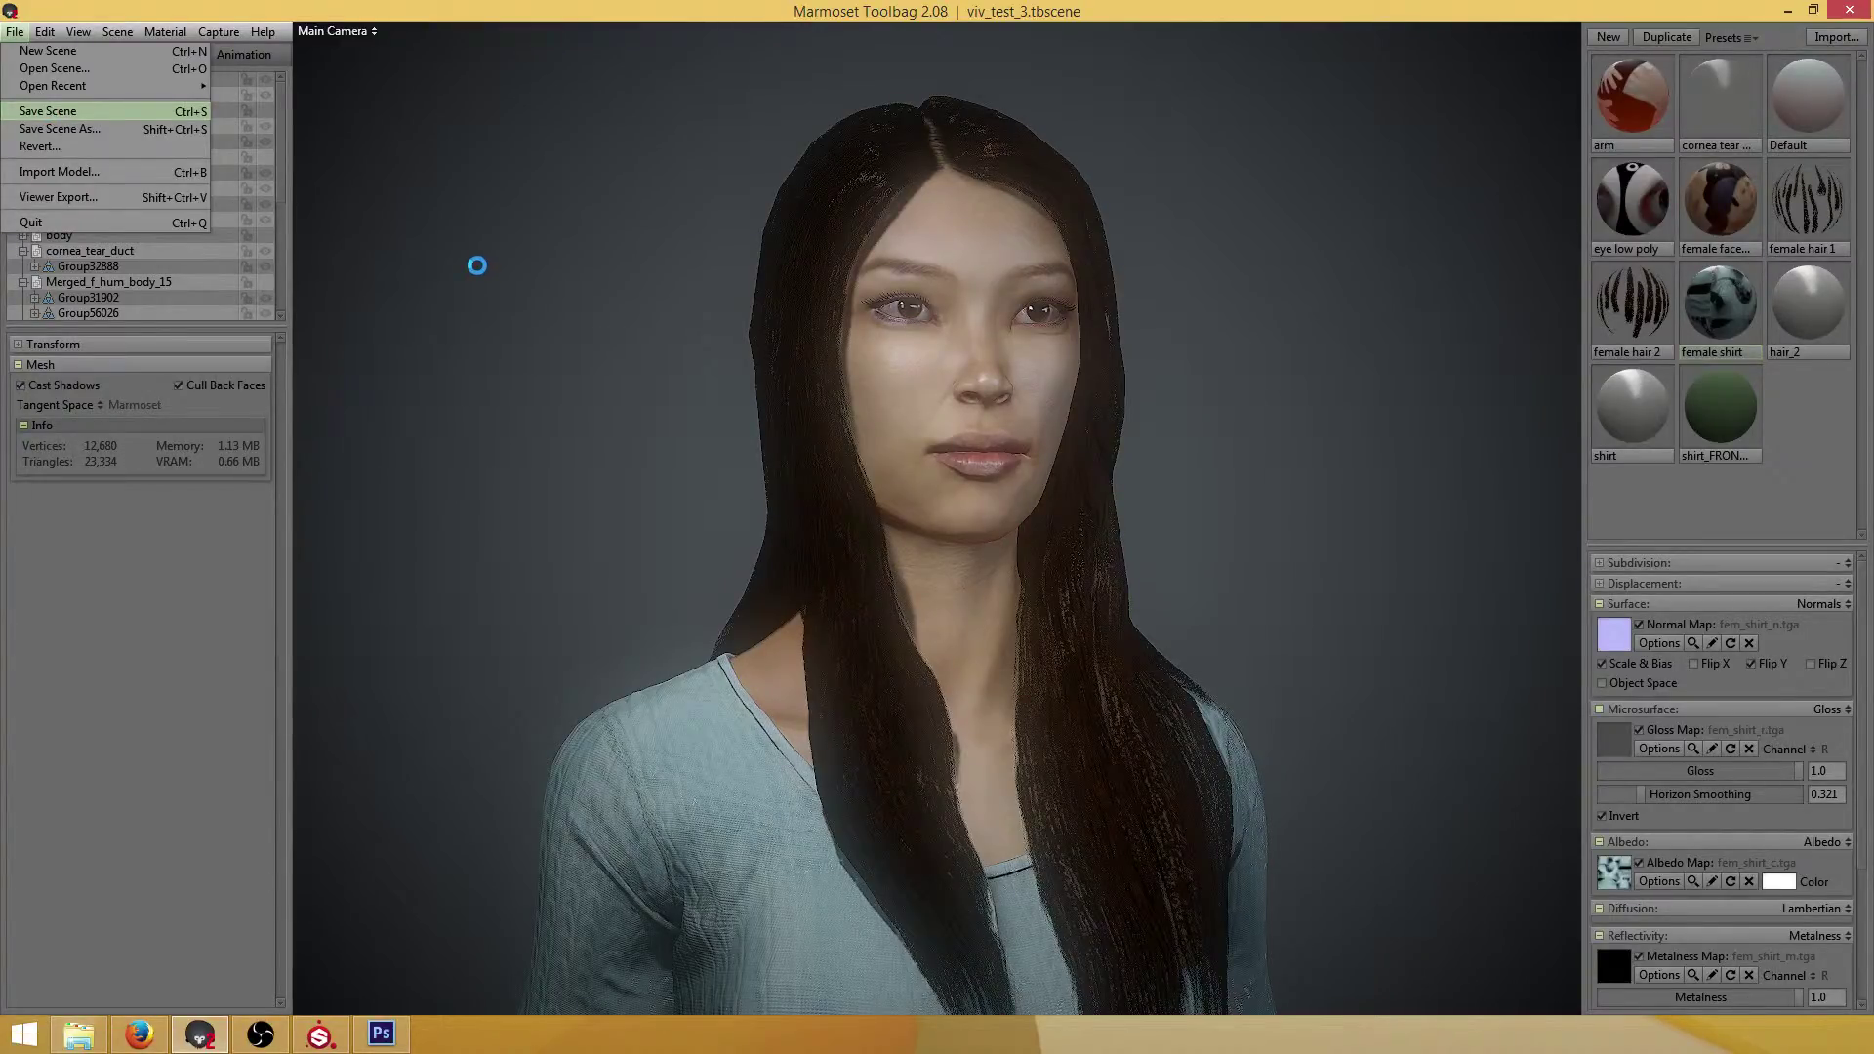
pyautogui.hotkey('alt', 'Tab')
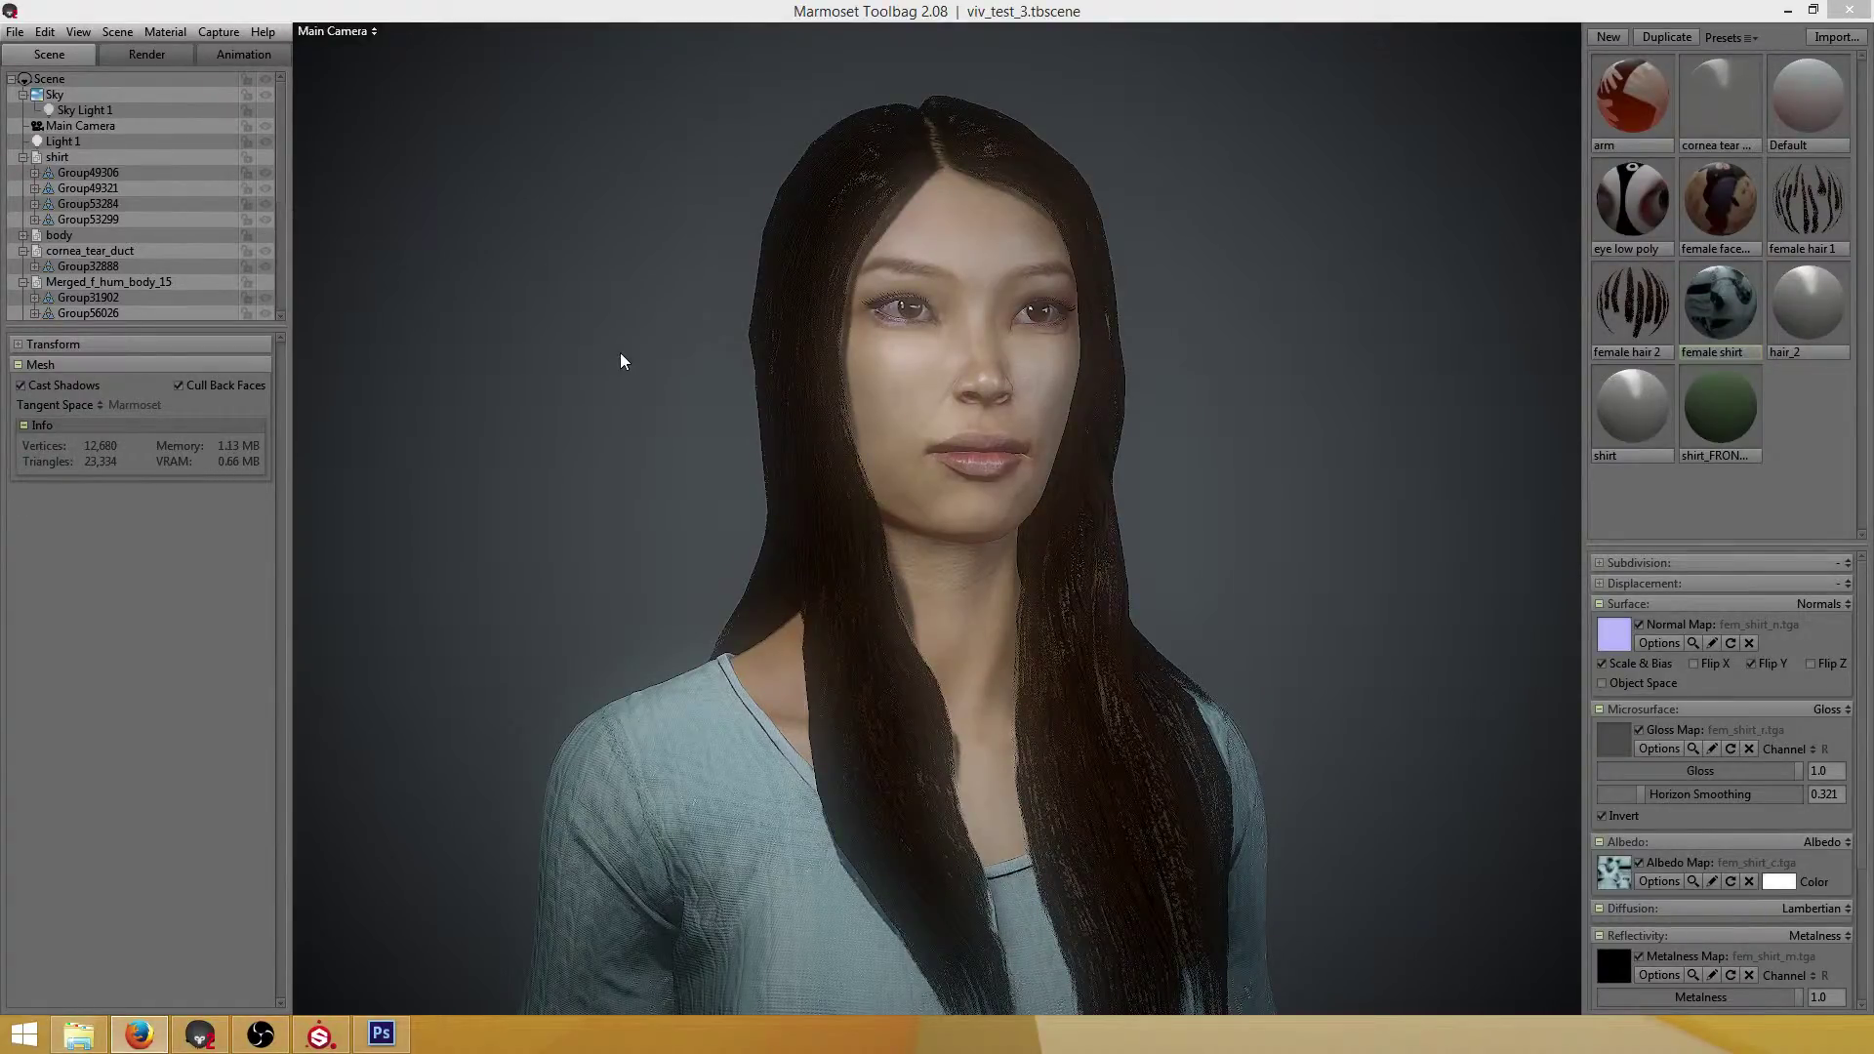
# Open the recent scene viv_test_4.tbscene from the Female Test folder
pyautogui.click(14, 31)
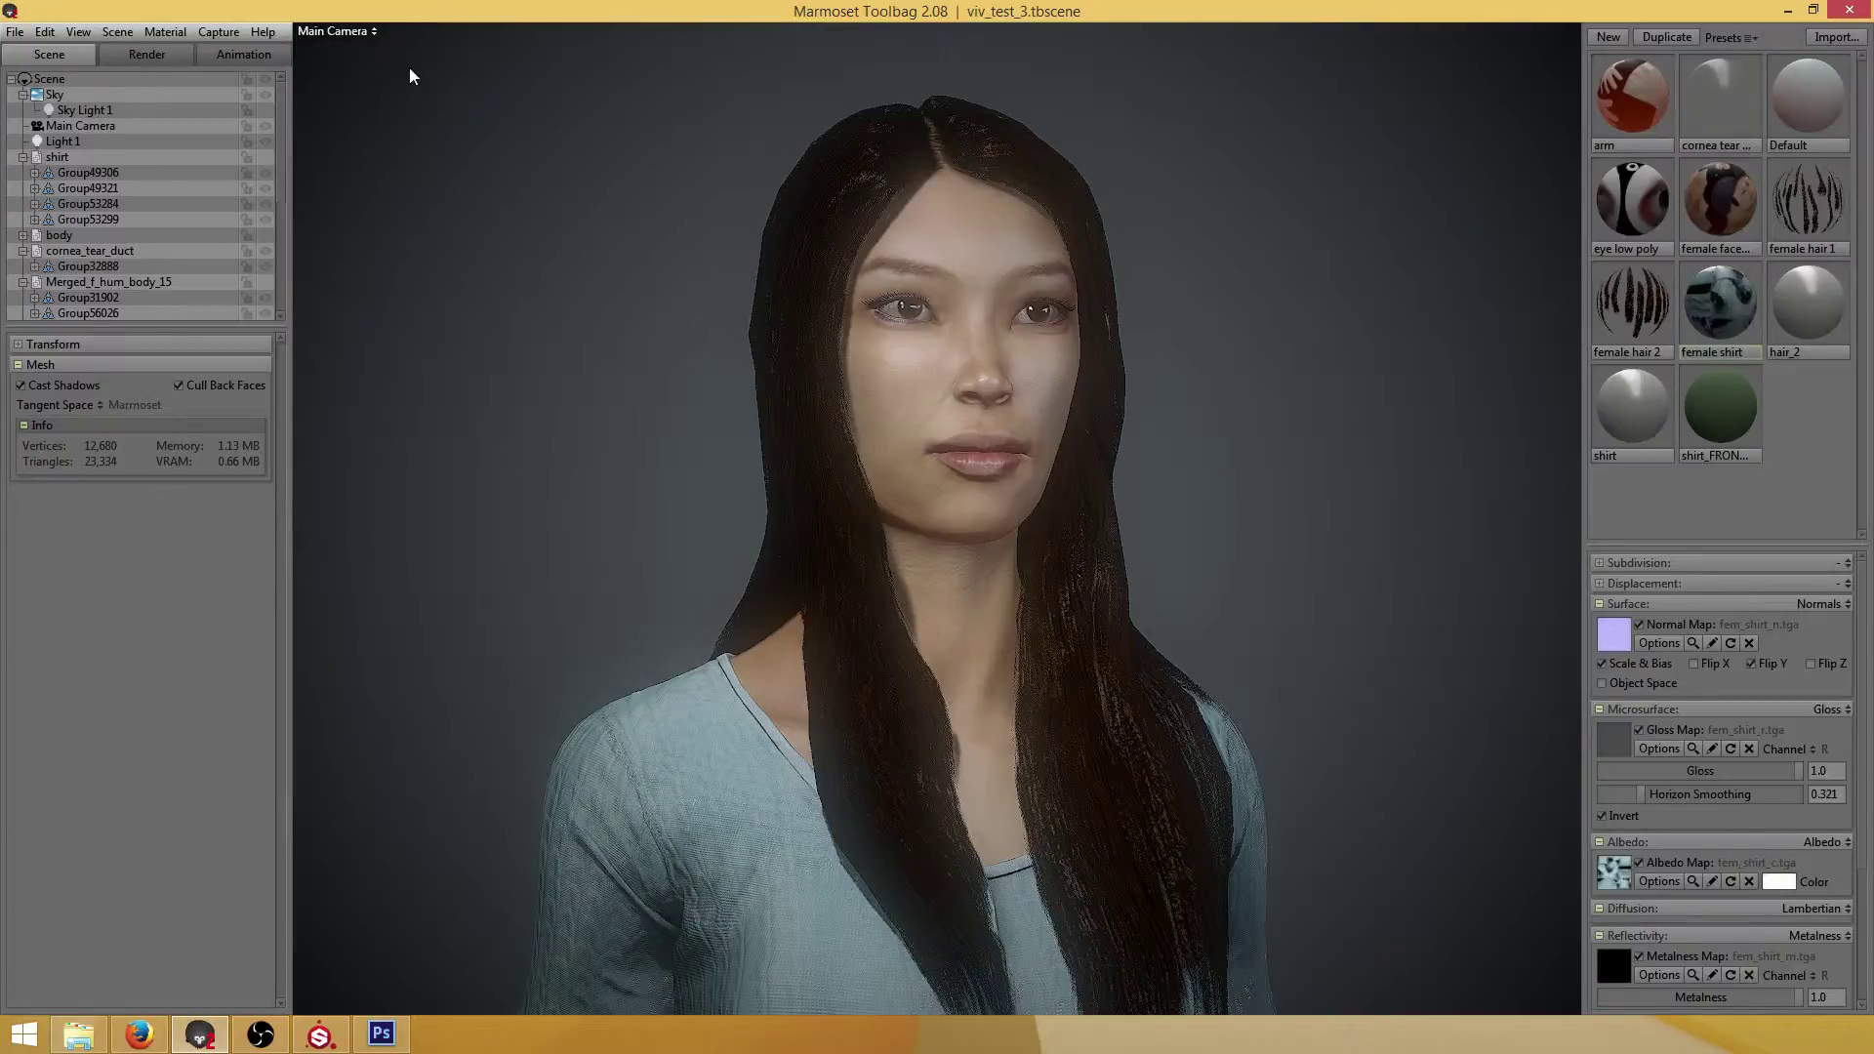
pyautogui.click(15, 33)
pyautogui.moveTo(61, 85)
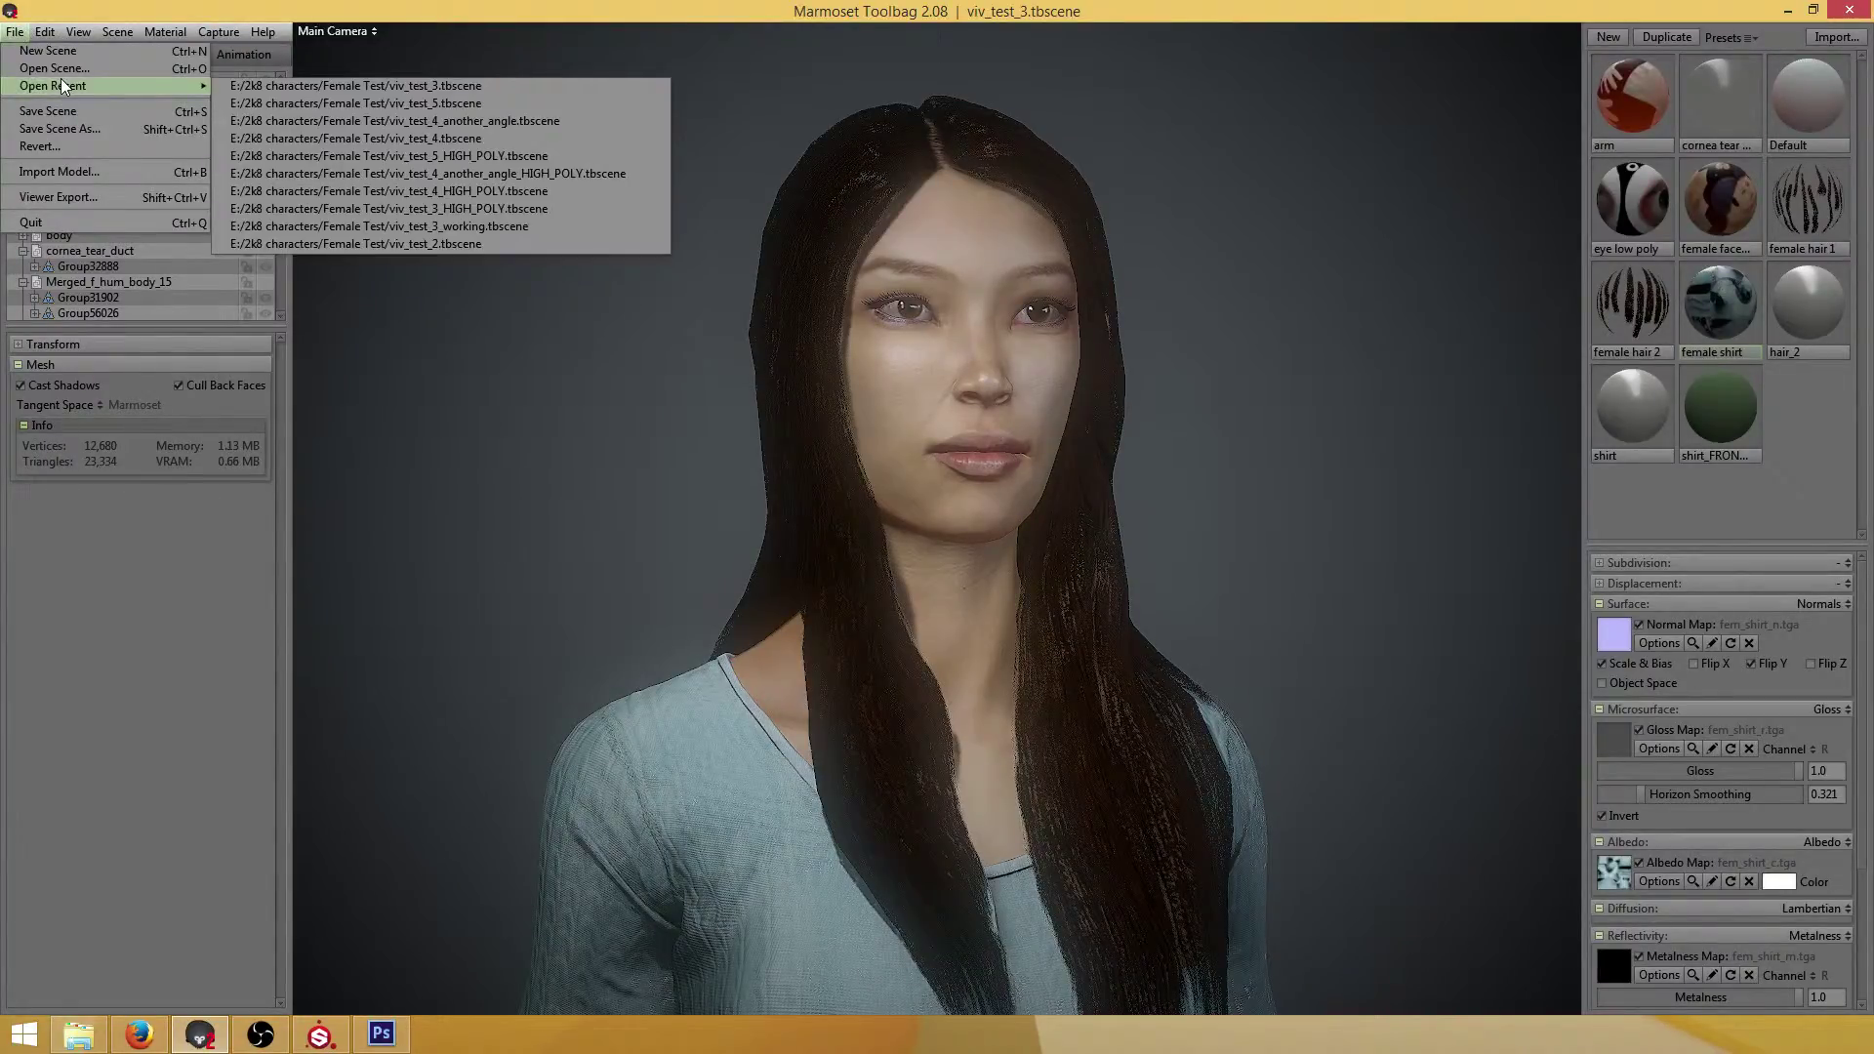
pyautogui.click(398, 138)
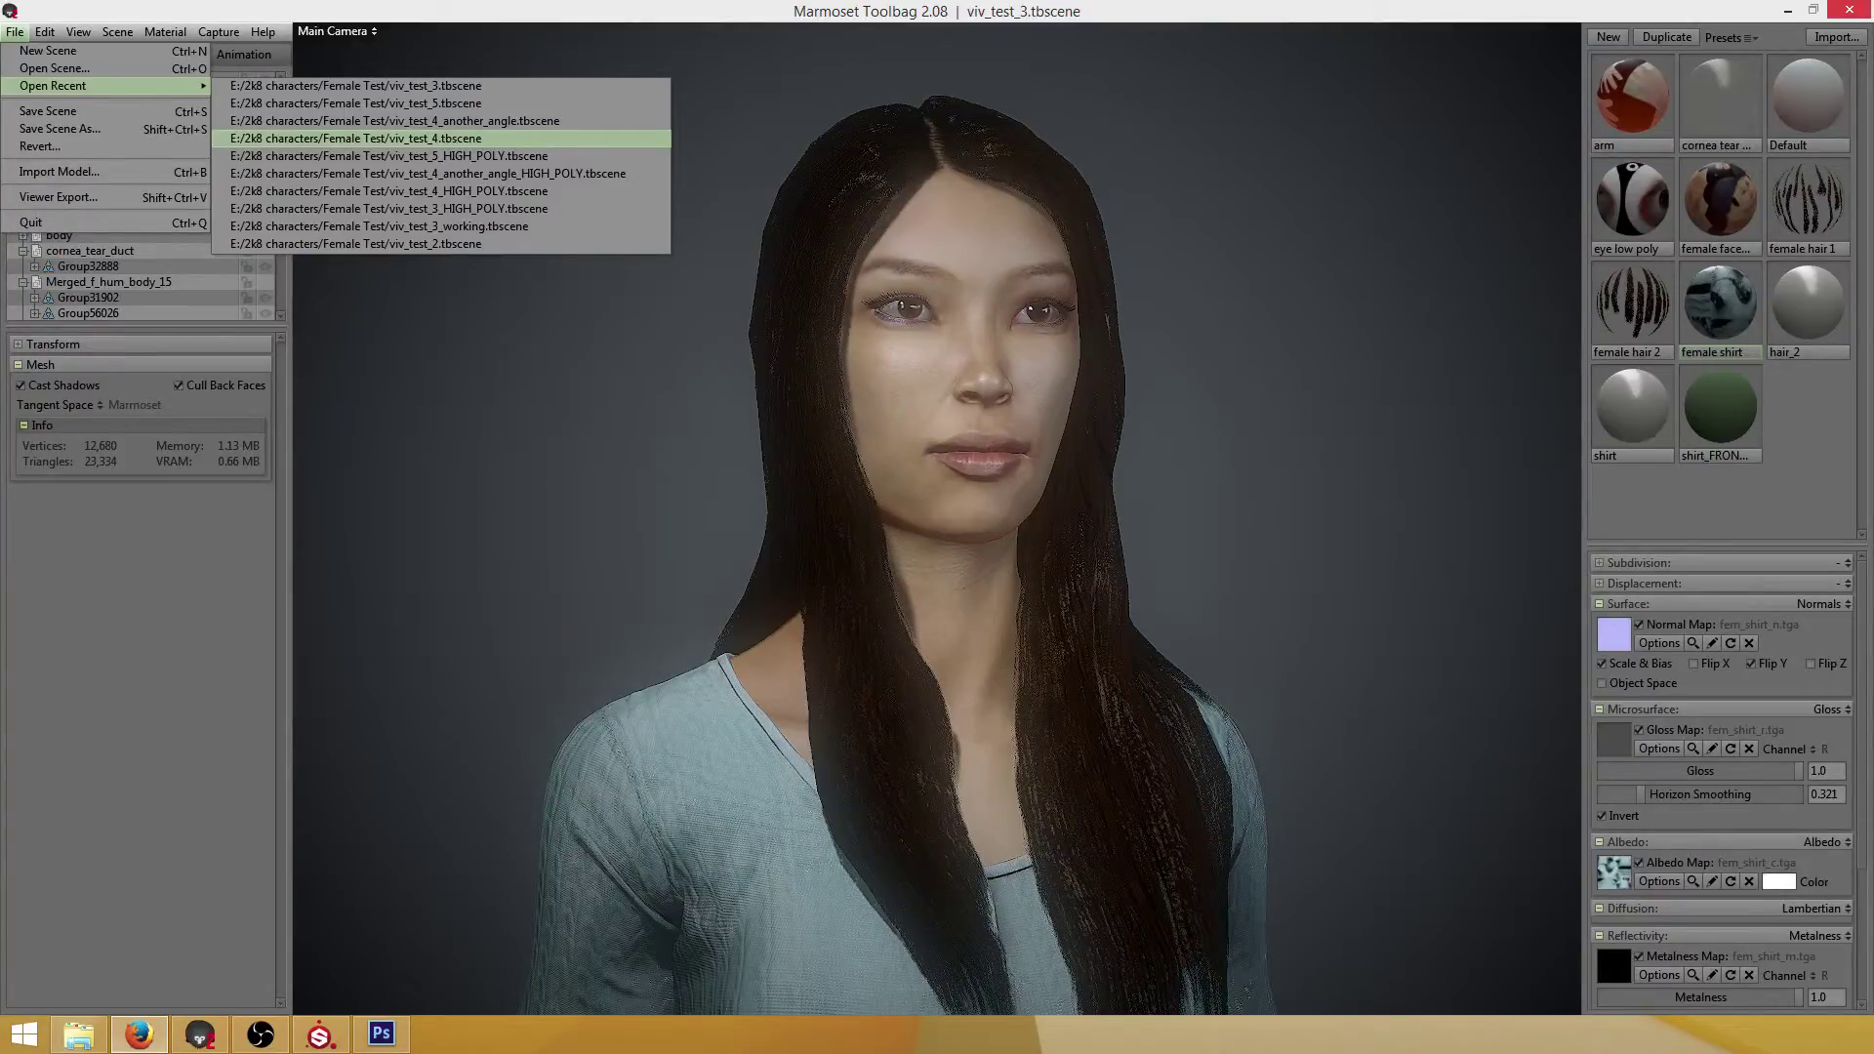
pyautogui.press('Return')
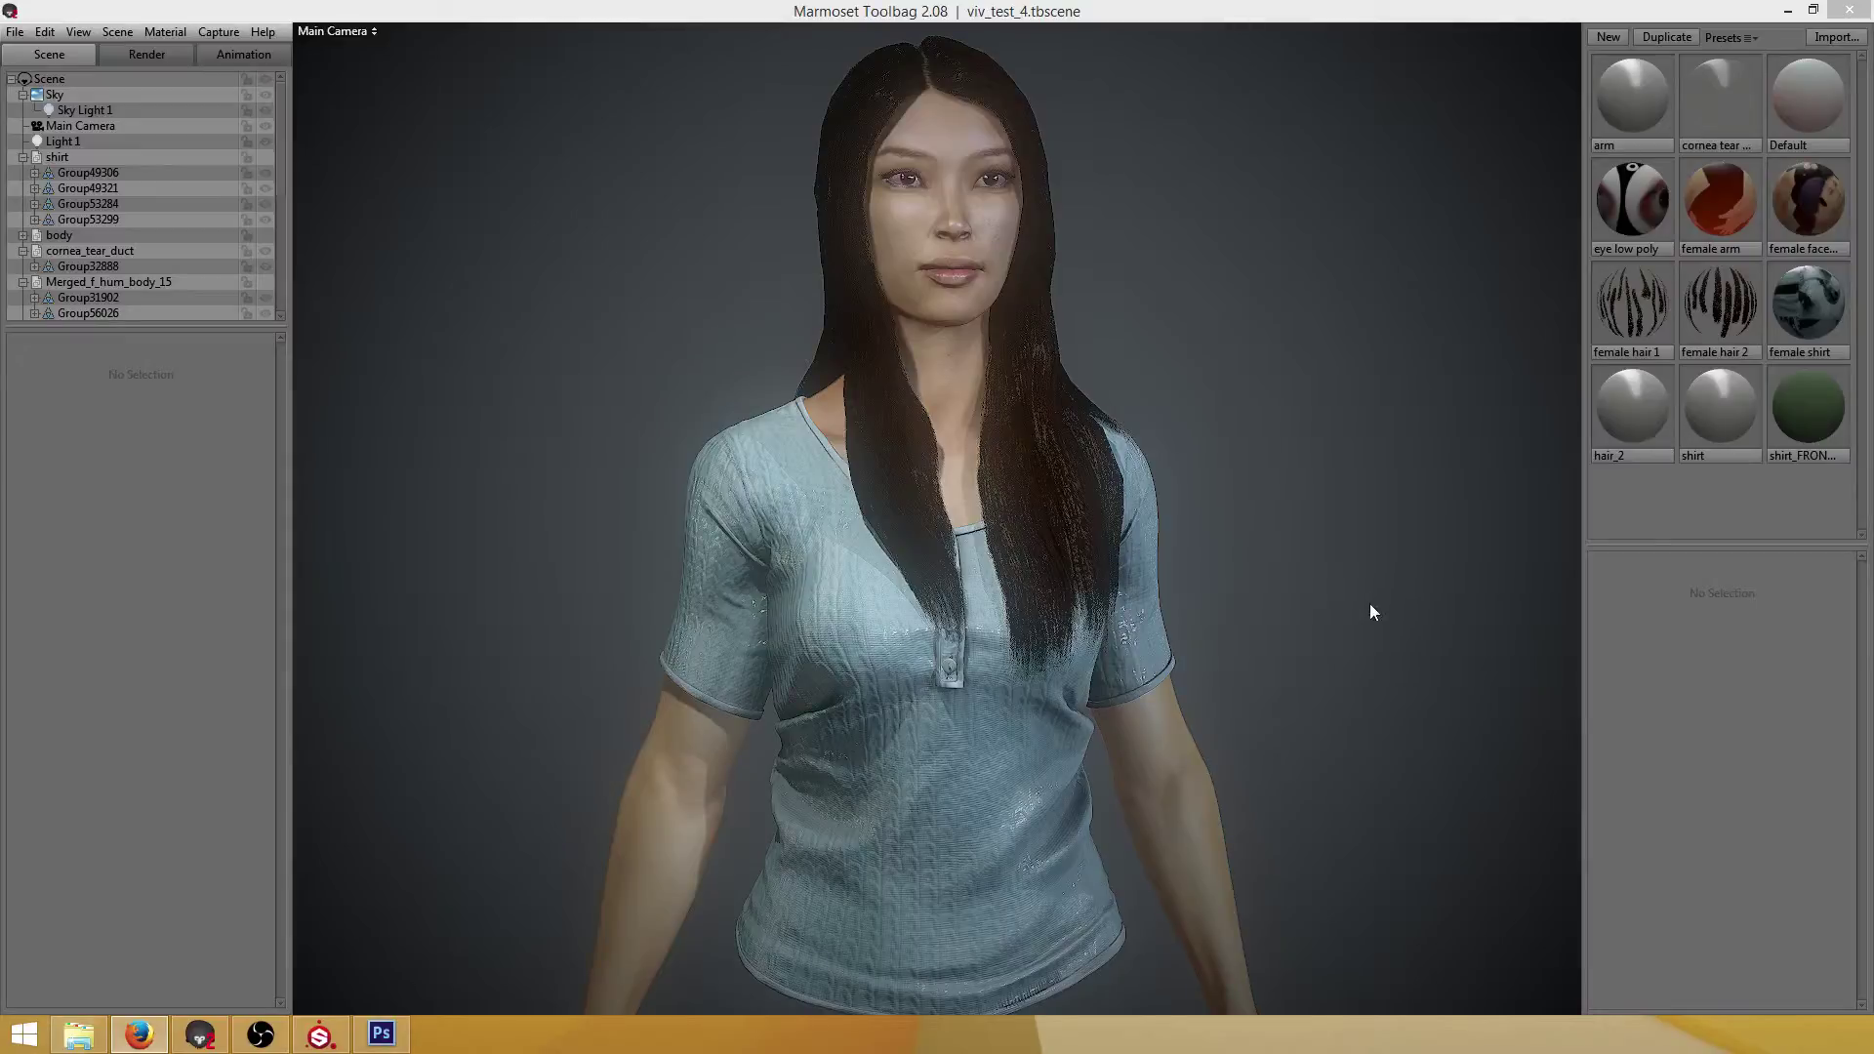
# Select the female shirt material and check the color space setting of its gloss map fem_shirt_r.tga
pyautogui.click(1816, 313)
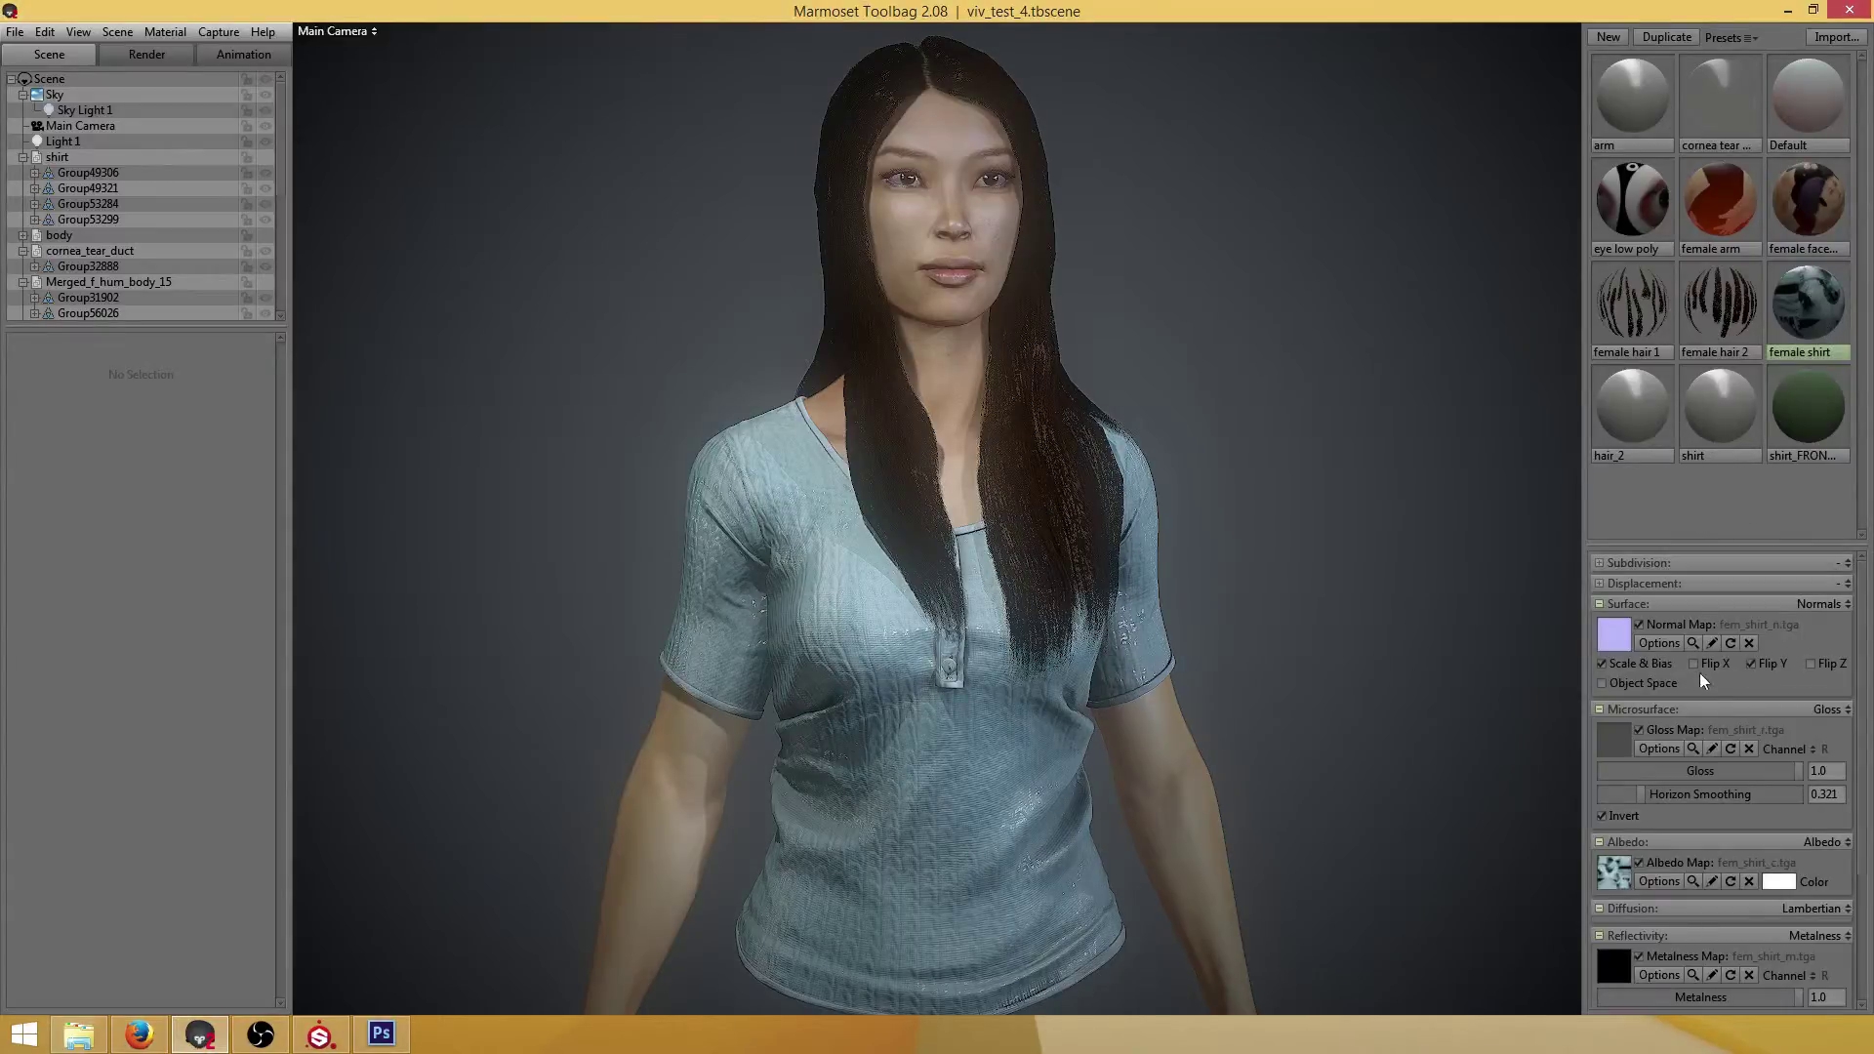
pyautogui.click(1652, 748)
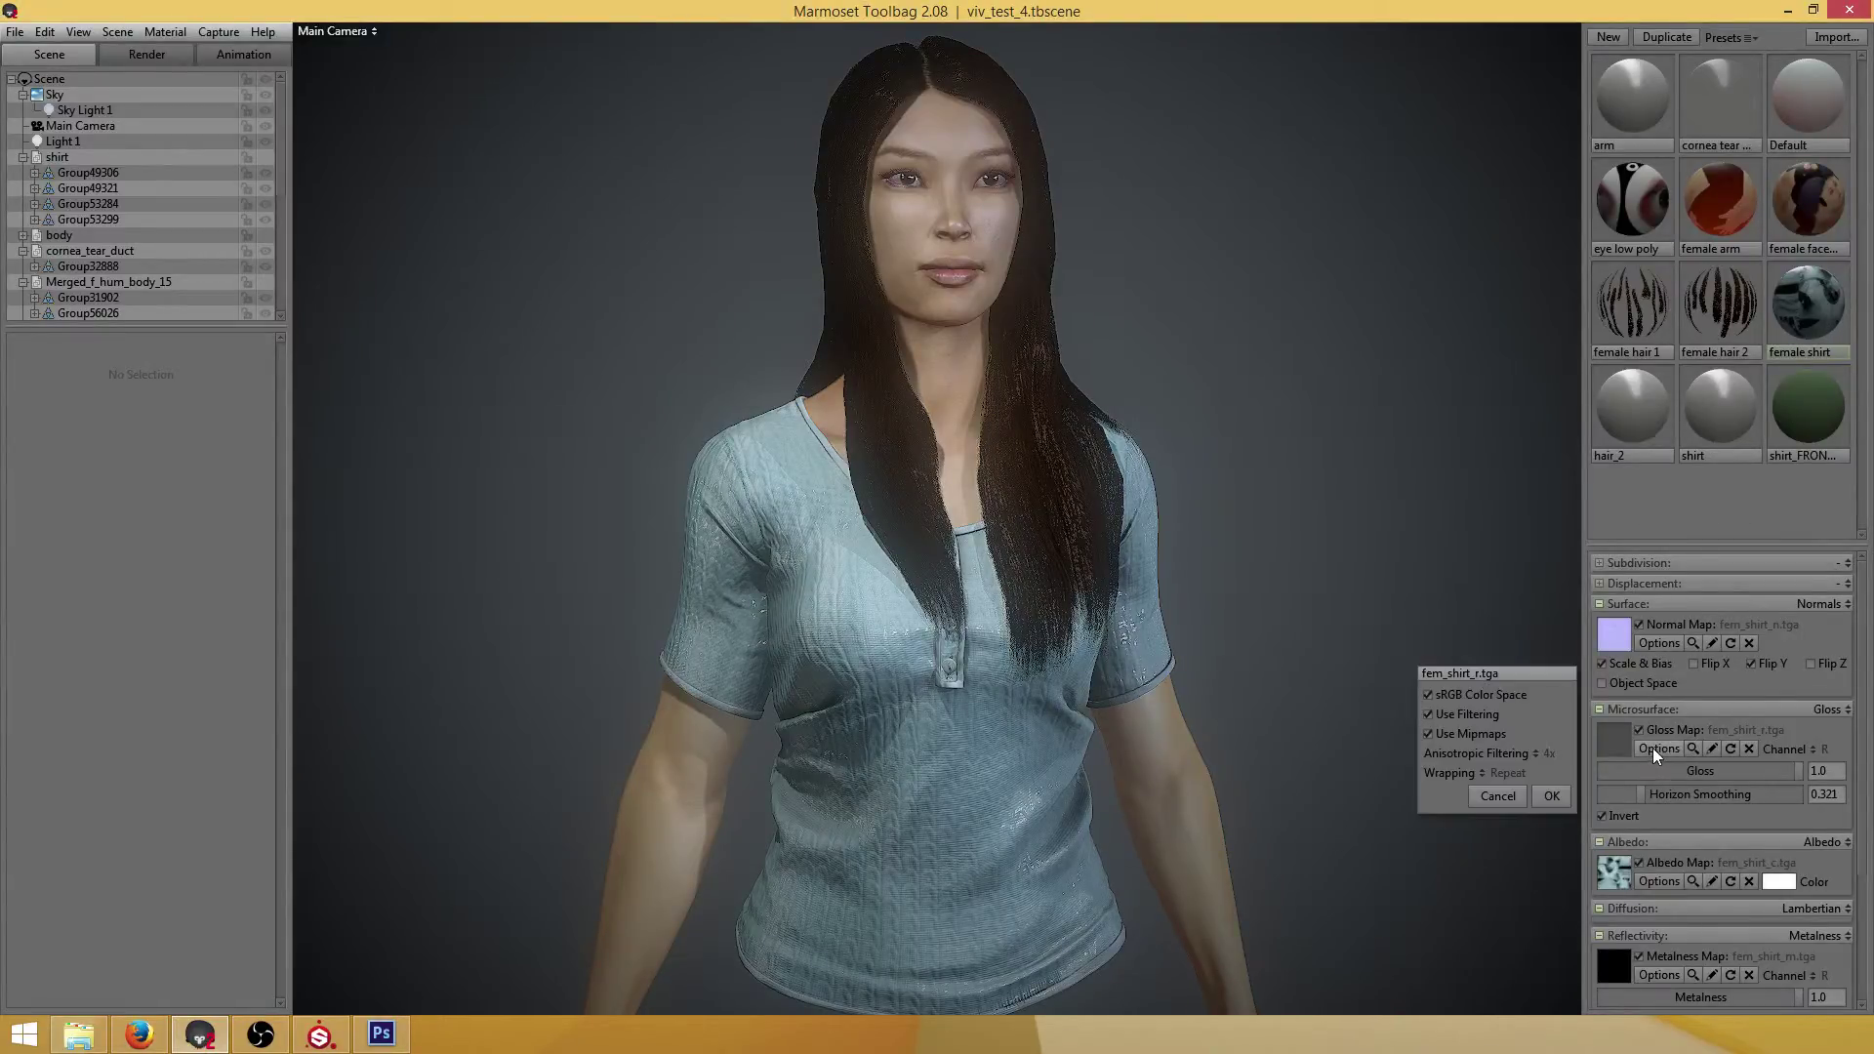
pyautogui.click(1555, 796)
# Try the female shirt material's gloss at 0.044 and return it to 1.0
pyautogui.moveTo(1804, 778); pyautogui.dragTo(1611, 772)
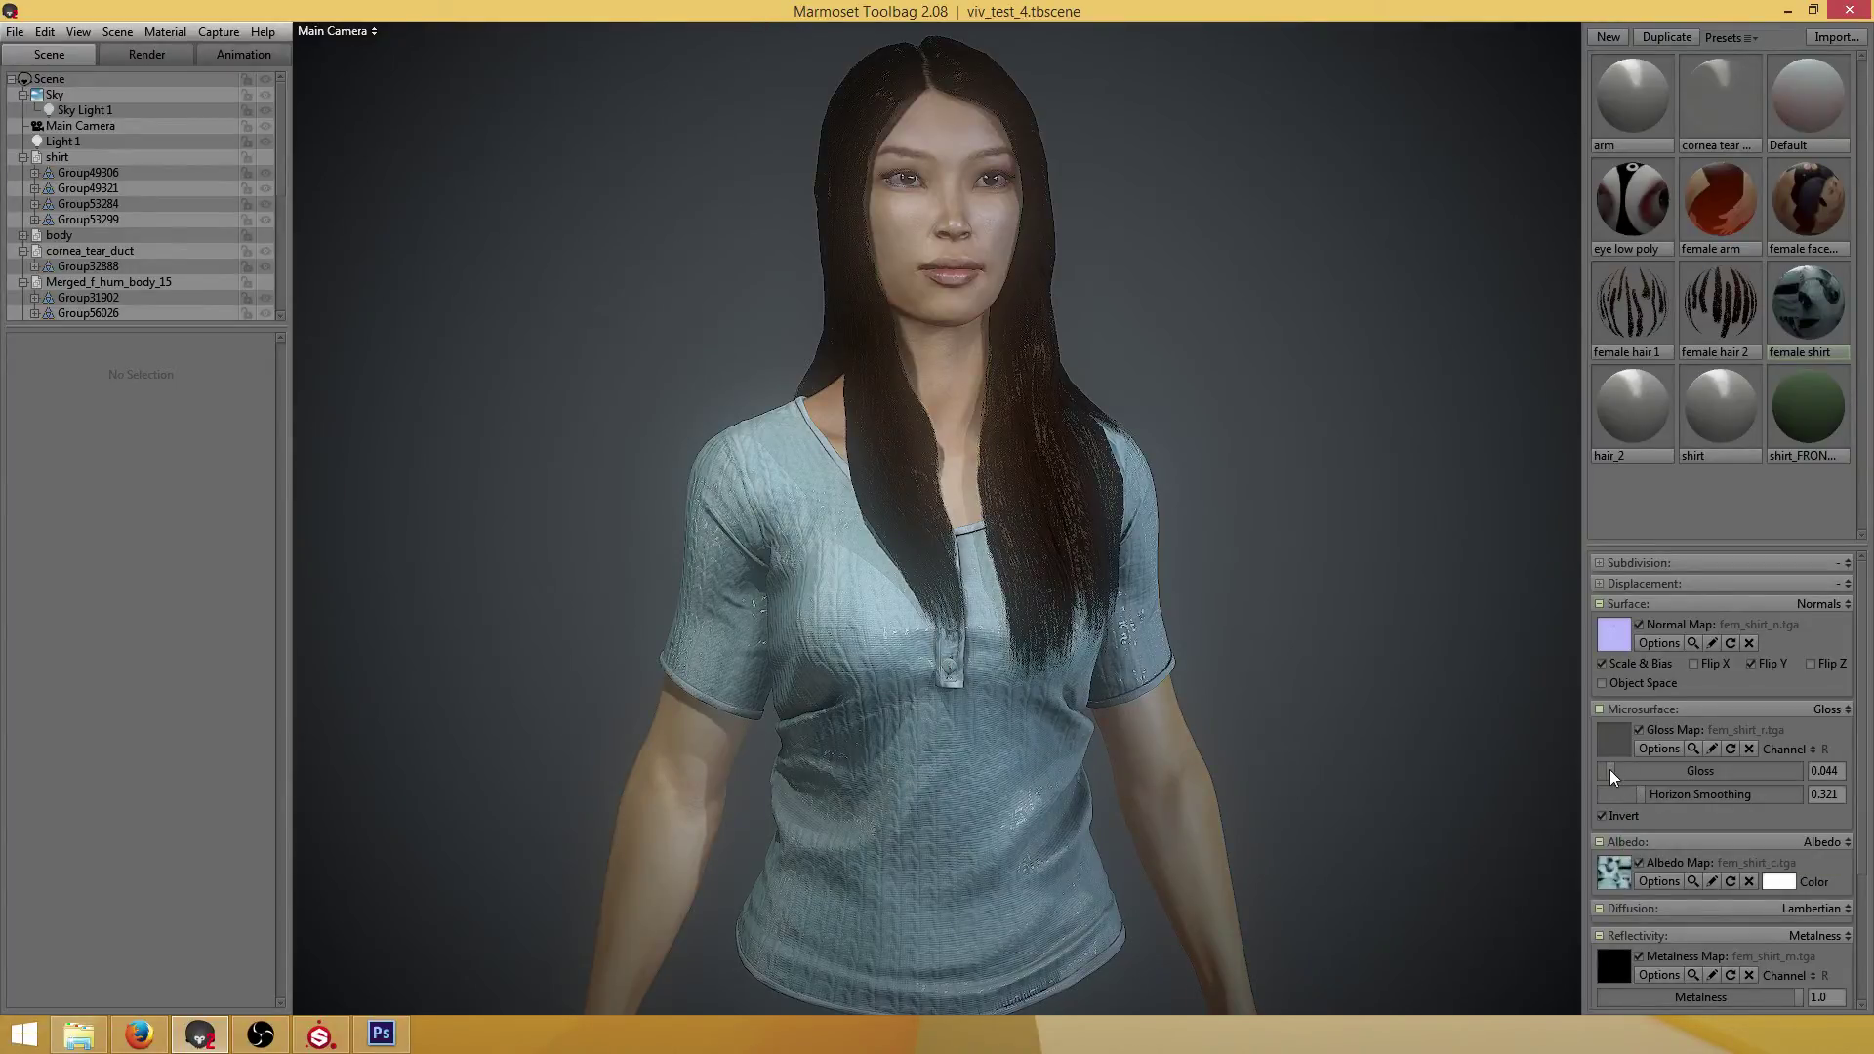
pyautogui.moveTo(1609, 770); pyautogui.dragTo(1851, 770)
pyautogui.scroll(-3, 1739, 758)
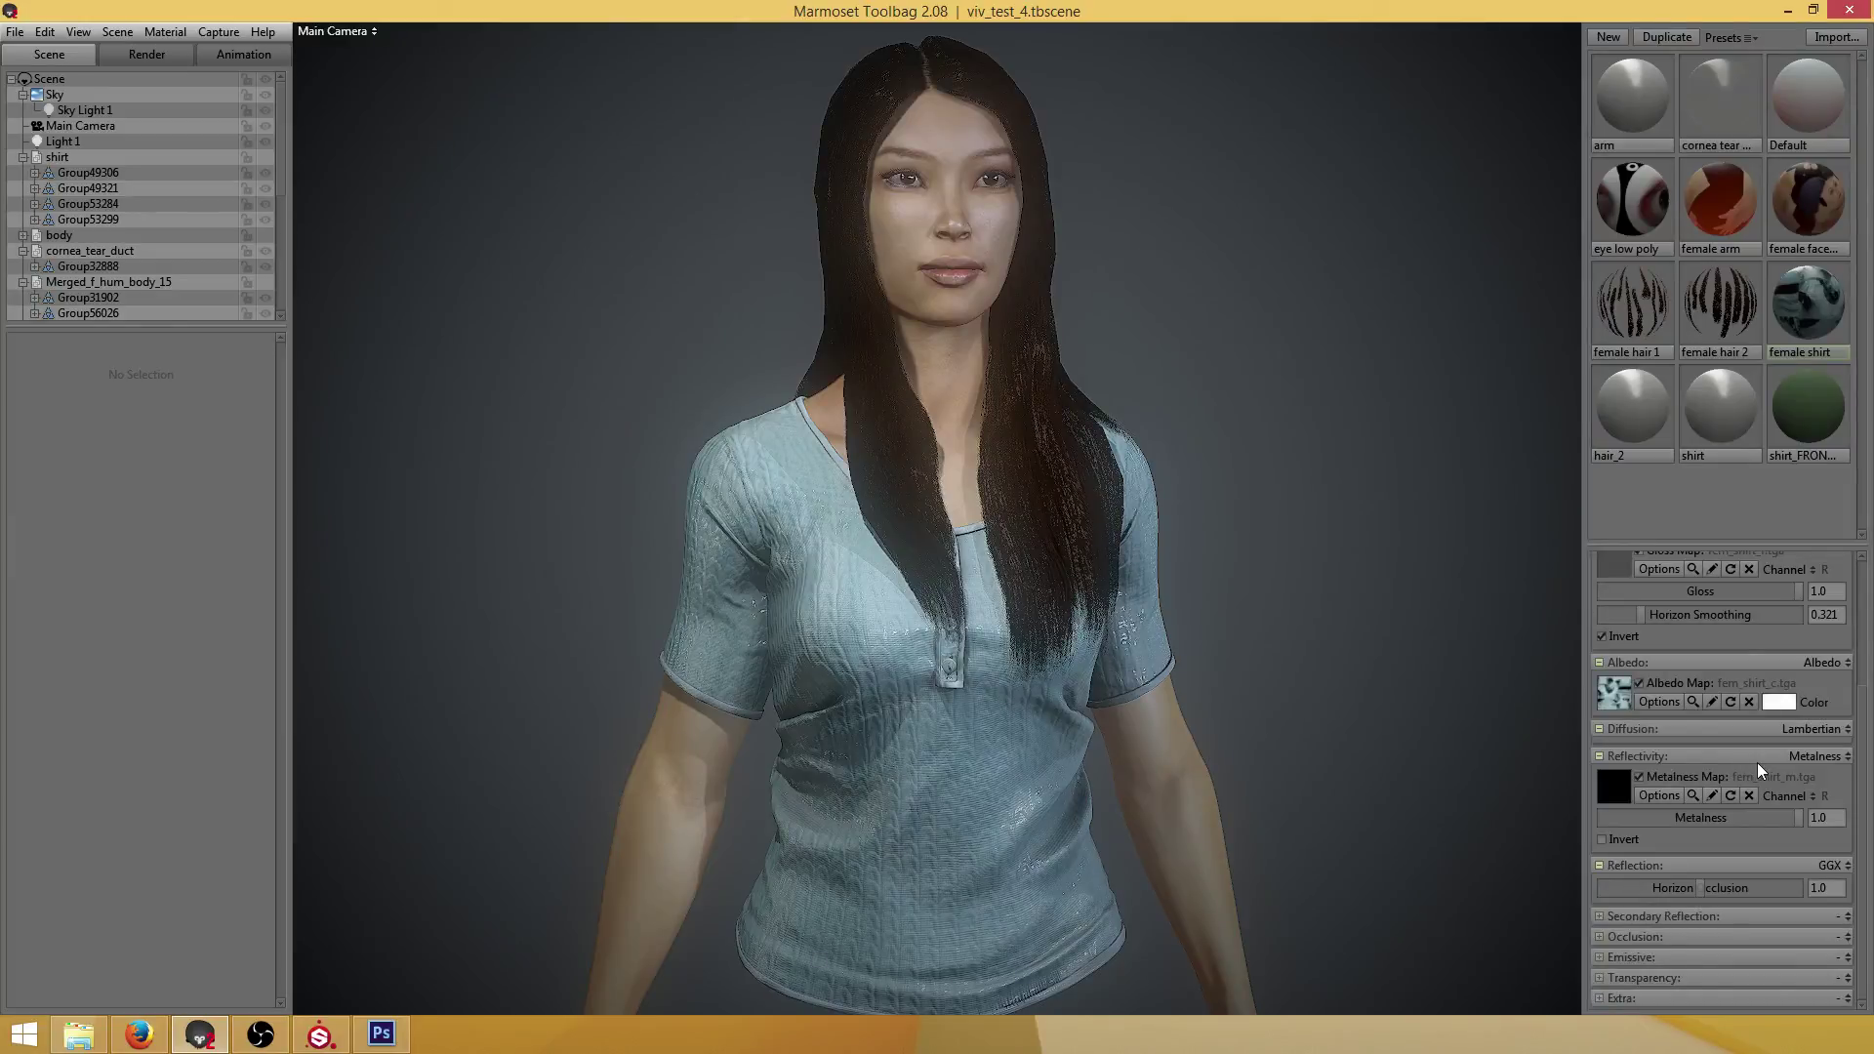